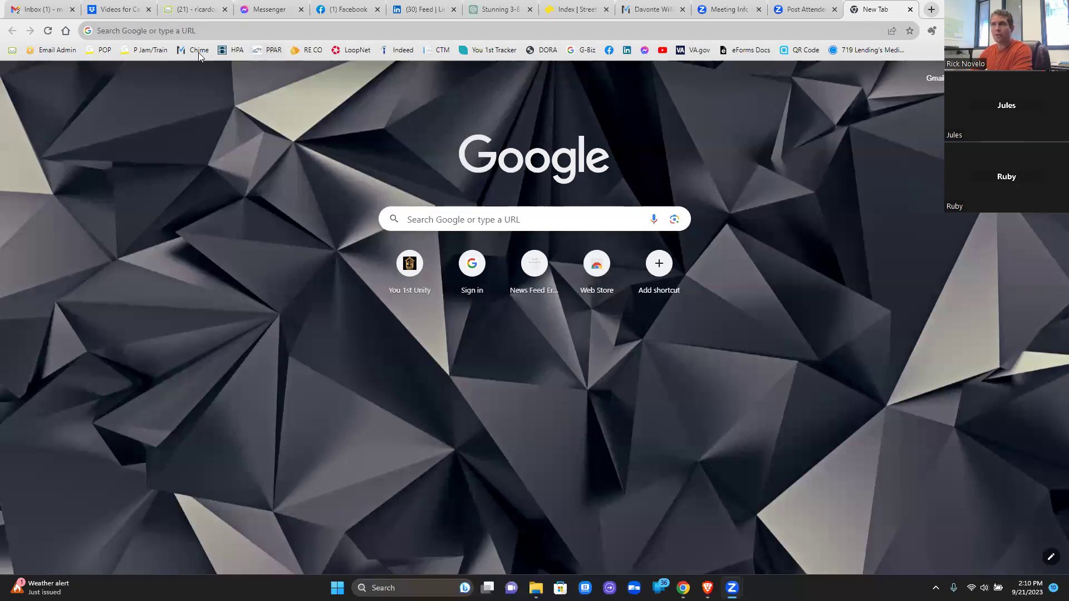
Step: Sign in to the PPAR.com member portal with the agent ID and password, and postpone the broadcast notices
click(268, 51)
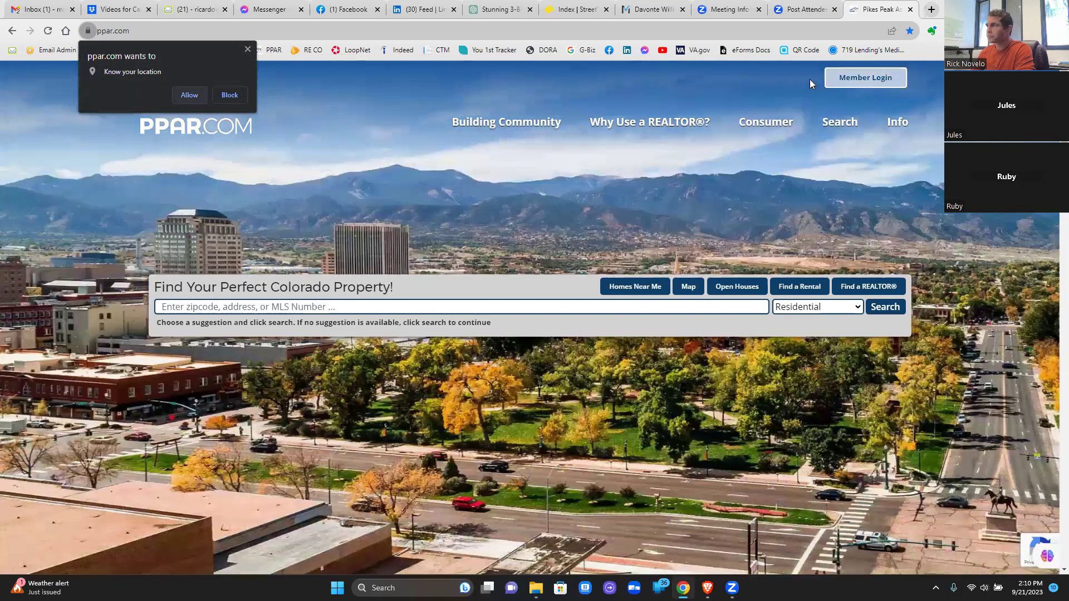
click(865, 82)
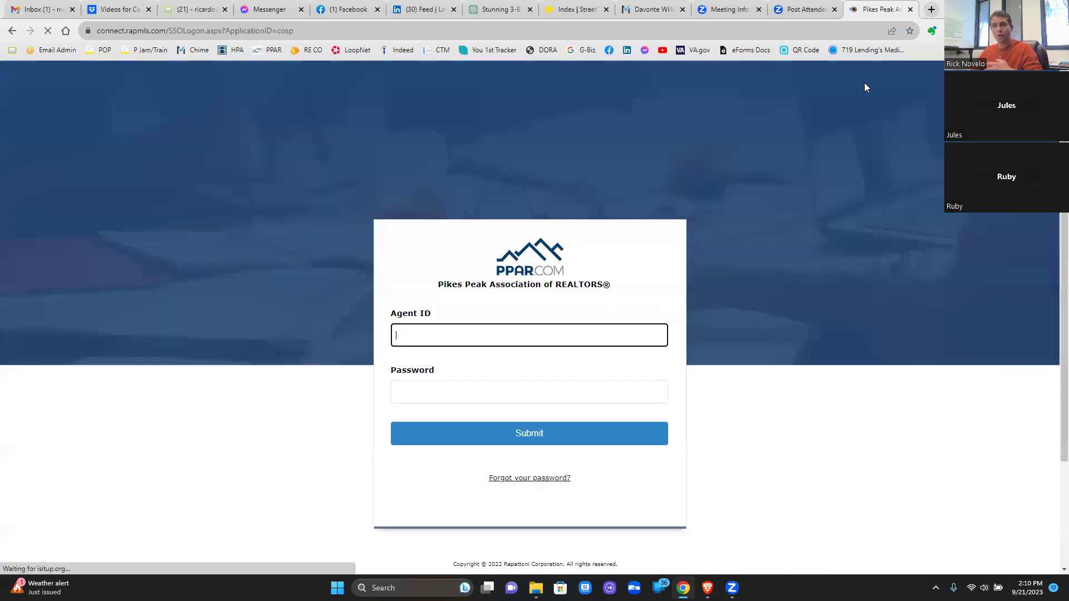
click(475, 433)
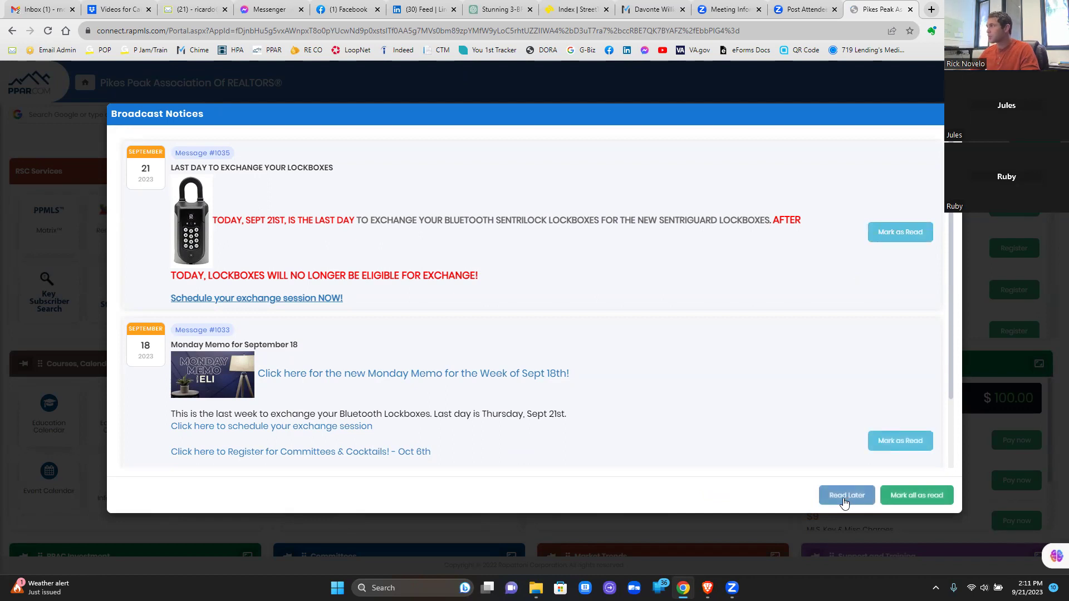
click(844, 501)
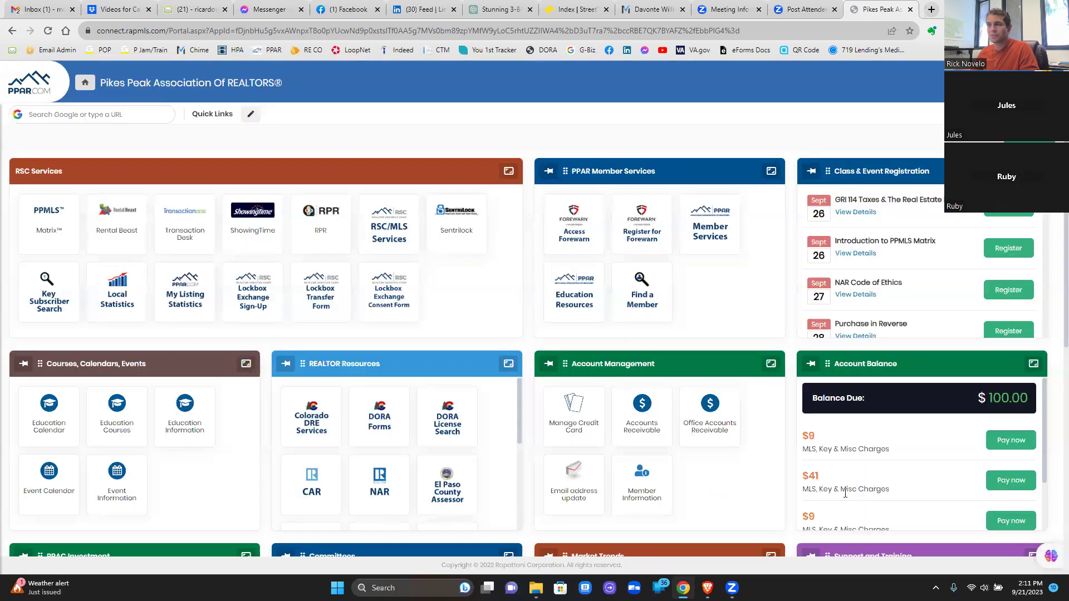
Step: Launch PPMLS Matrix from the member portal and postpone the MLS-Touch announcement
click(50, 240)
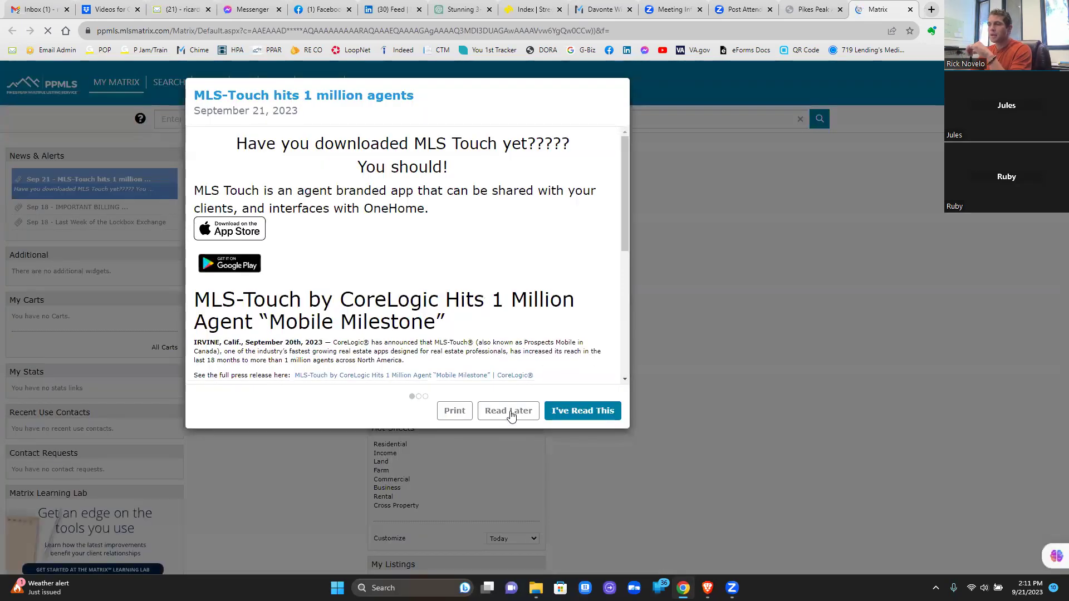
click(510, 412)
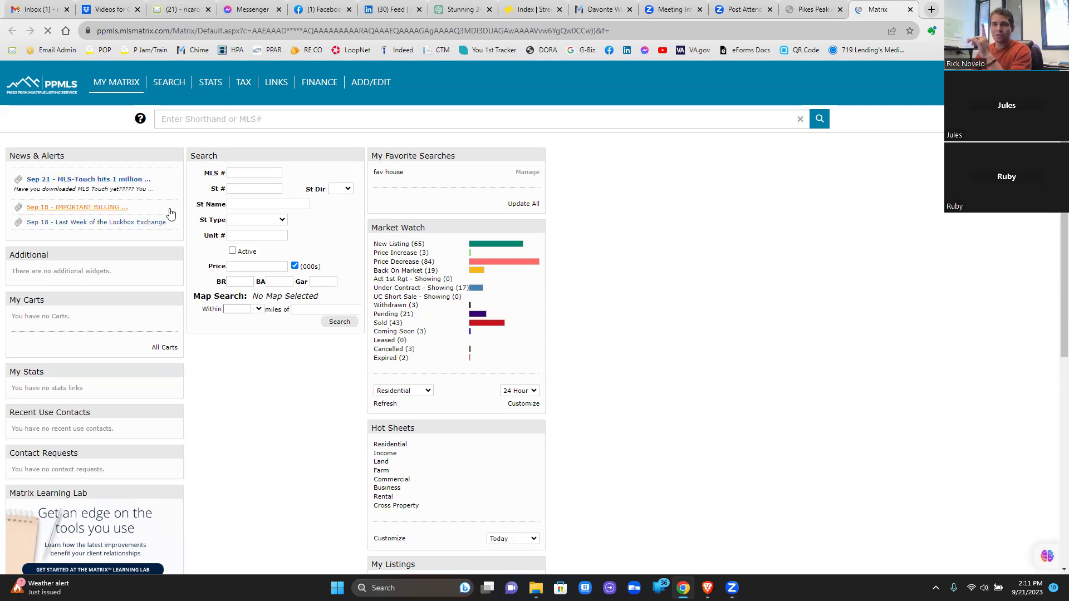
Step: Place the cursor in the Matrix St # search field
click(246, 190)
click(286, 525)
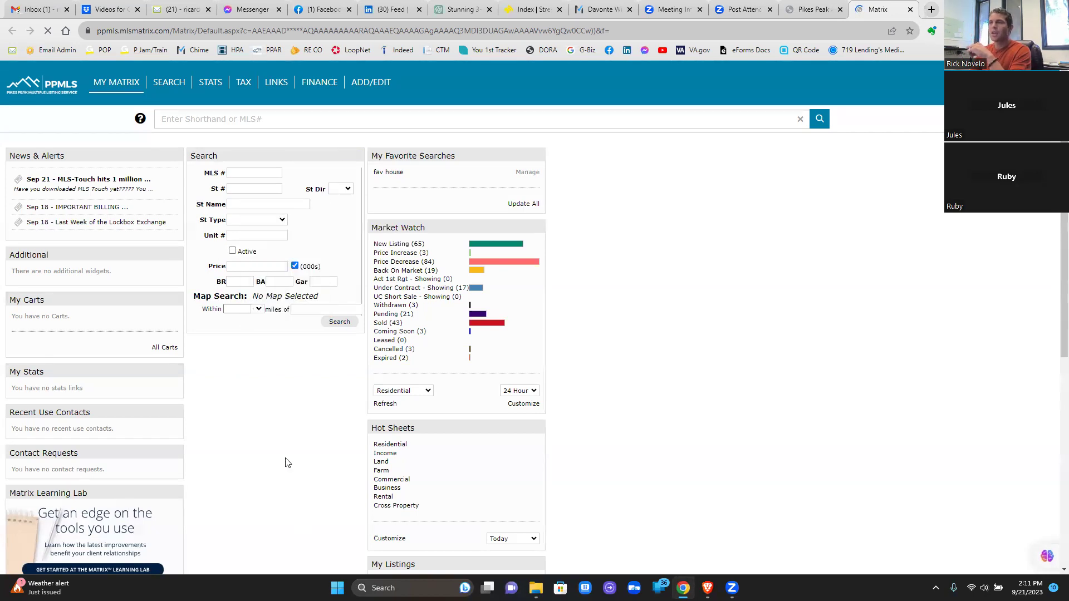
click(242, 188)
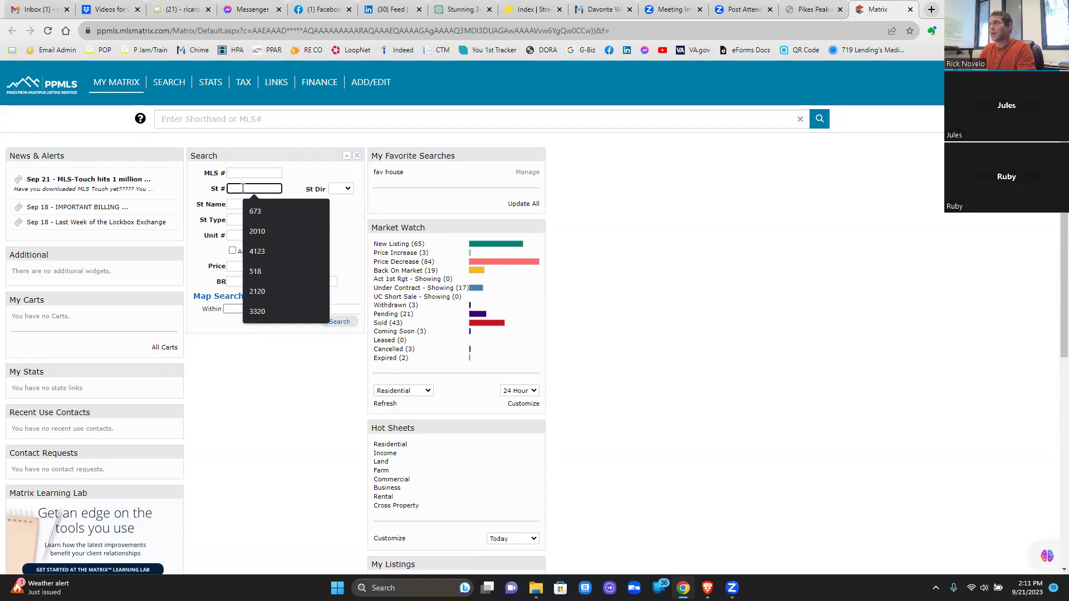
Step: Move the Matrix tab into its own maximized Chrome window and add a new tab
drag(877, 9, 366, 49)
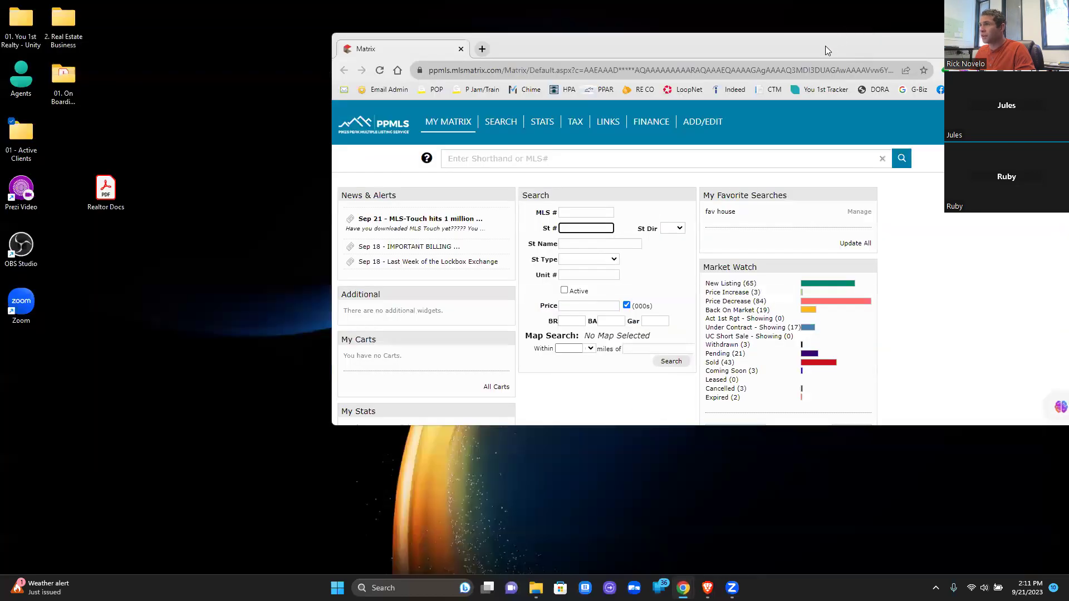
double_click(825, 45)
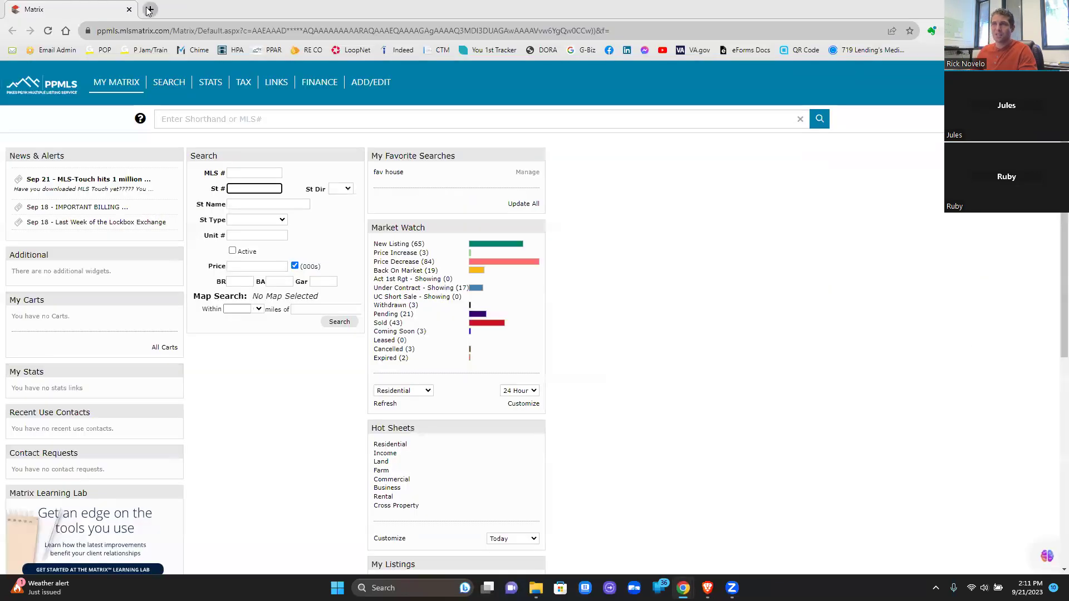
click(150, 9)
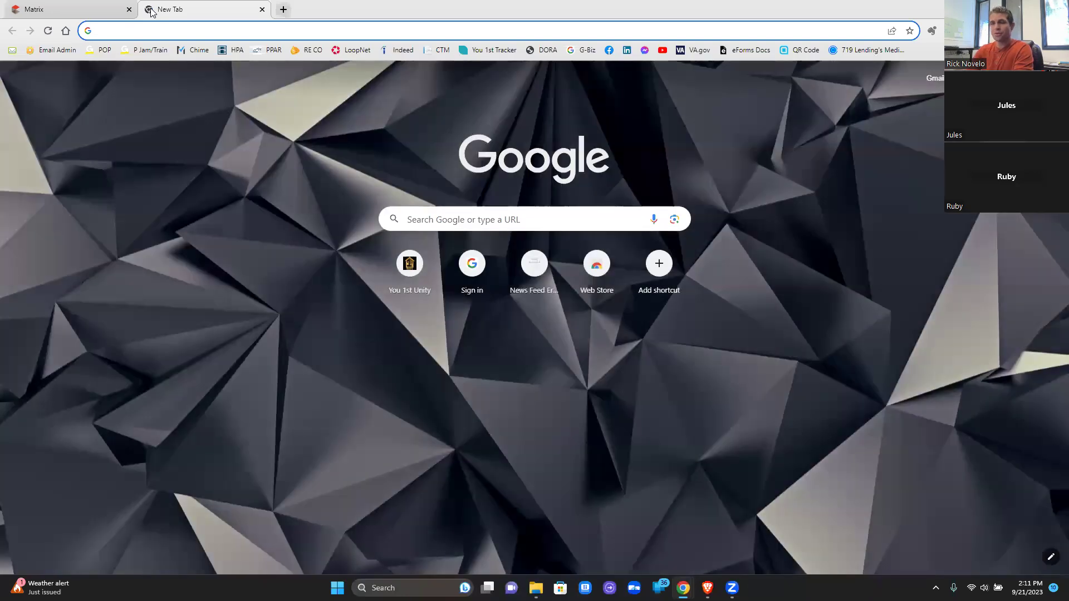
Step: On zillow.com, search and open the listing for 7811 Hidden Pine Dr, Colorado Springs, CO 80925
text(zillow.com)
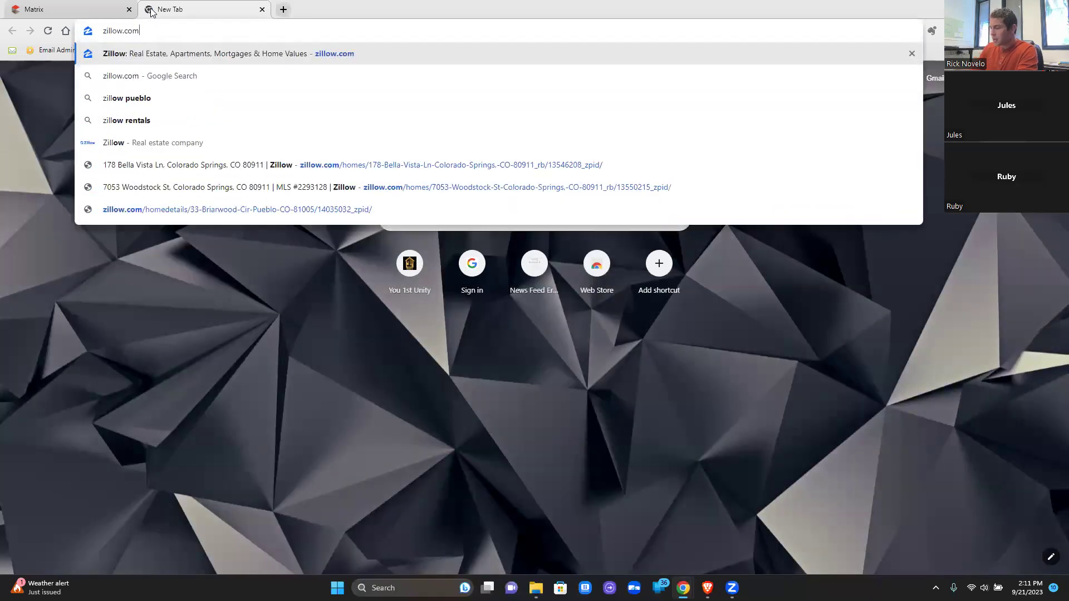
key(Return)
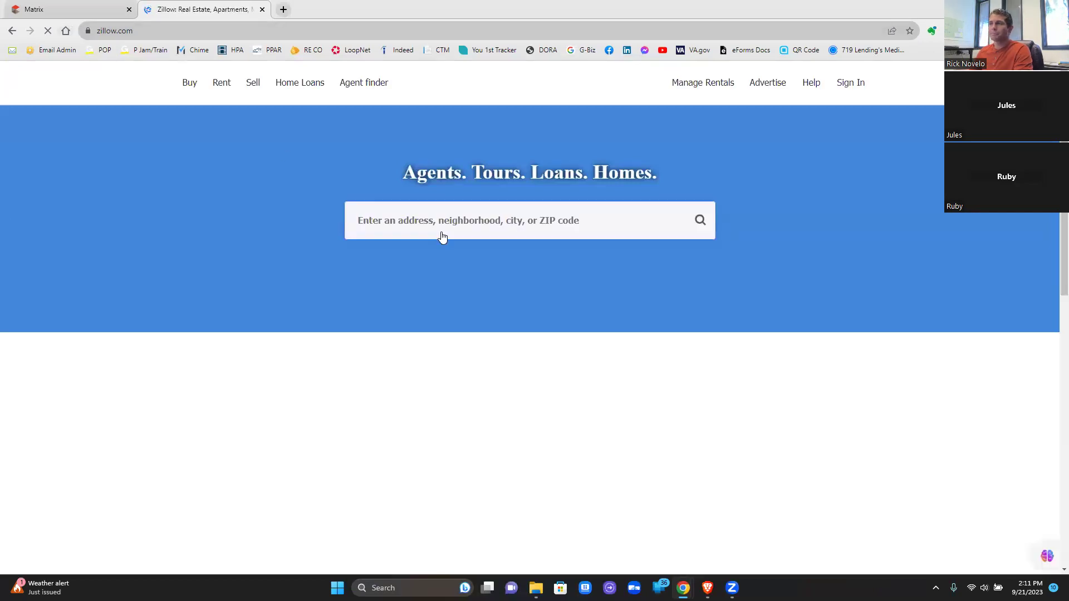
click(445, 228)
text(78)
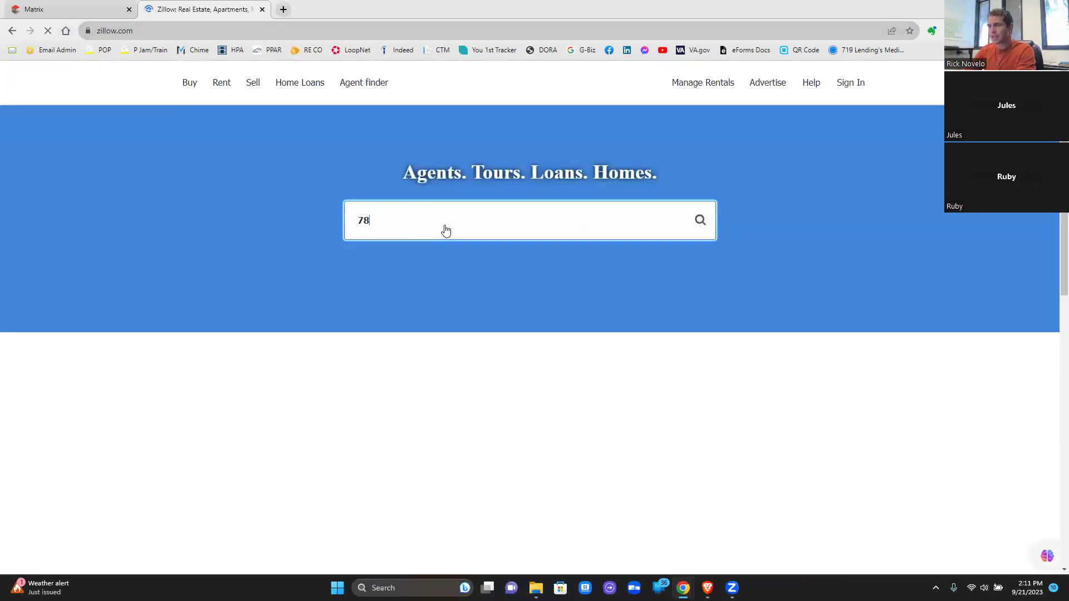
text(11 hidd)
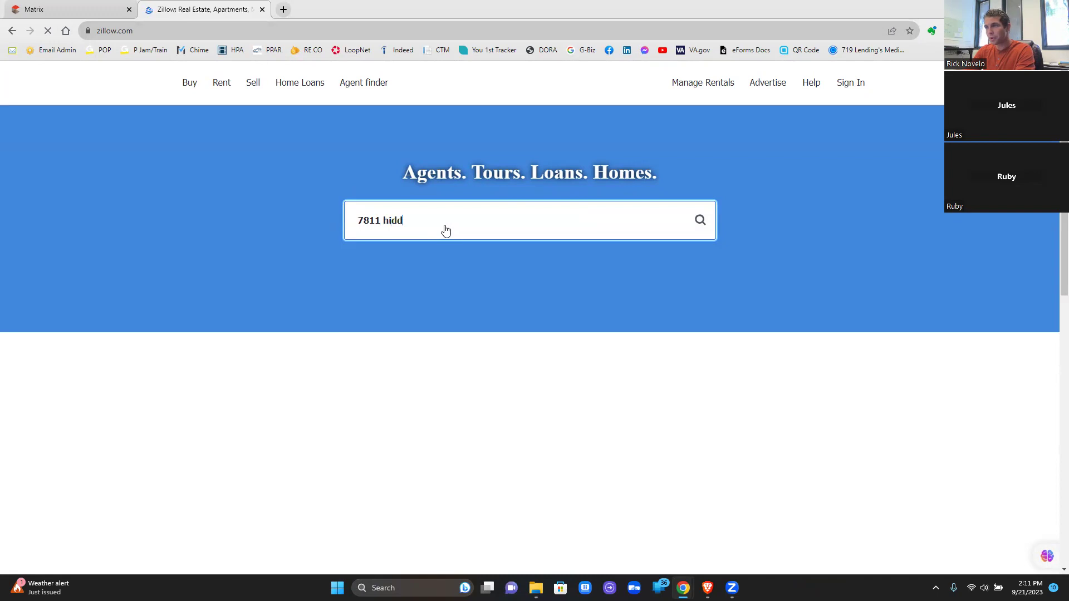
text(en pin)
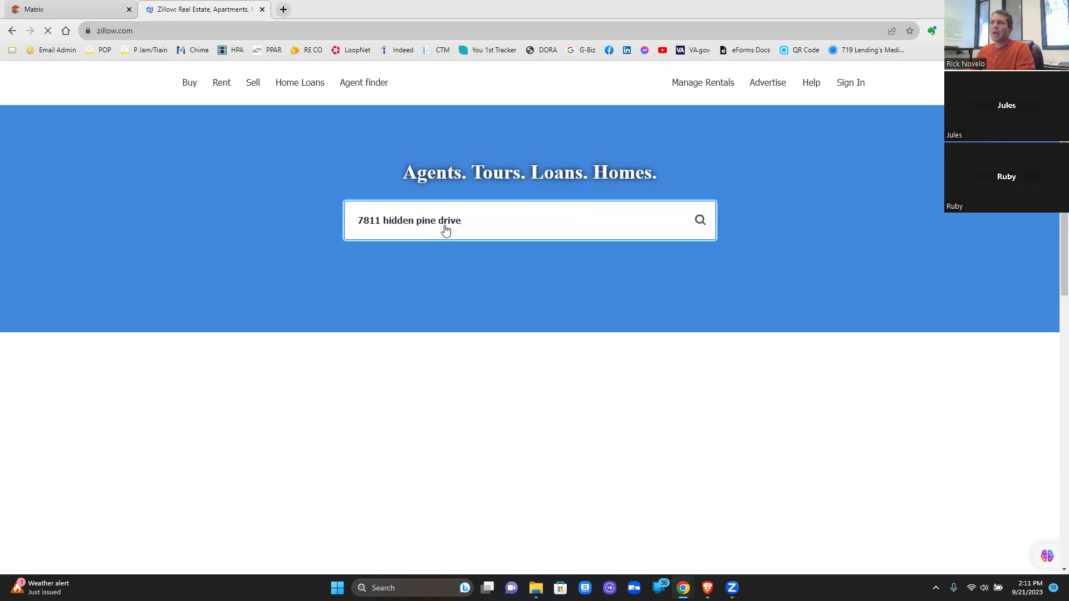
text(e drive)
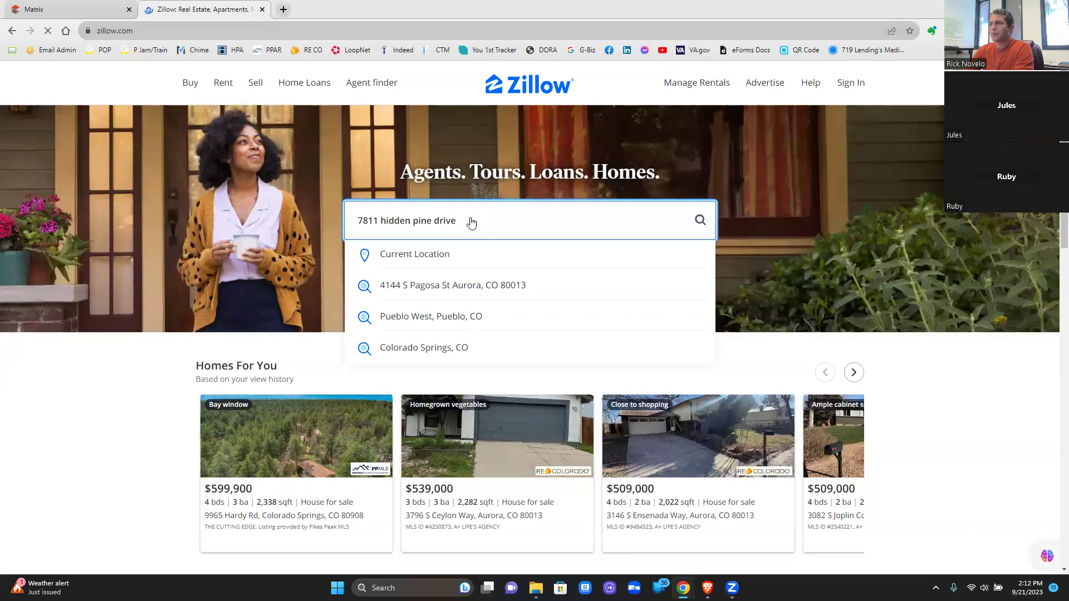
text(, colorad)
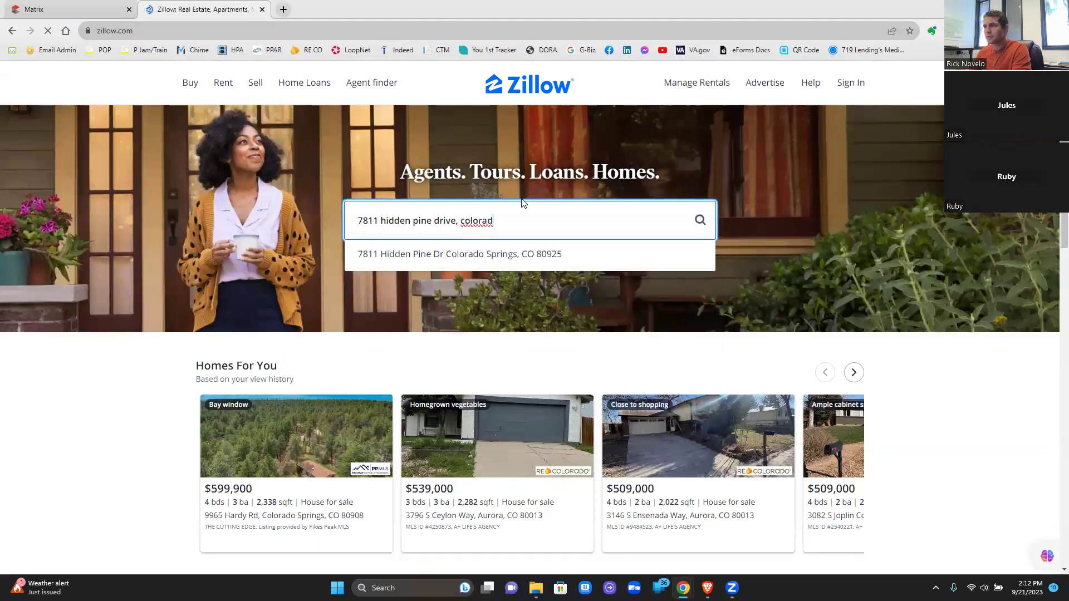
click(477, 254)
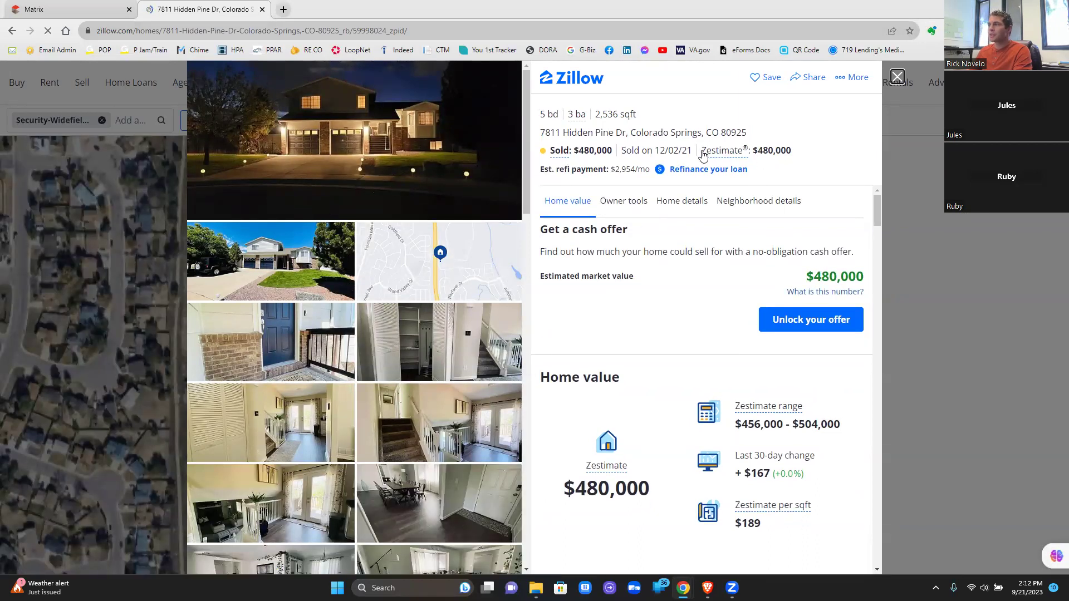
Step: Highlight the $480,000 Zestimate, the 12/02/21 sale date and the Zestimate range
drag(702, 152, 797, 151)
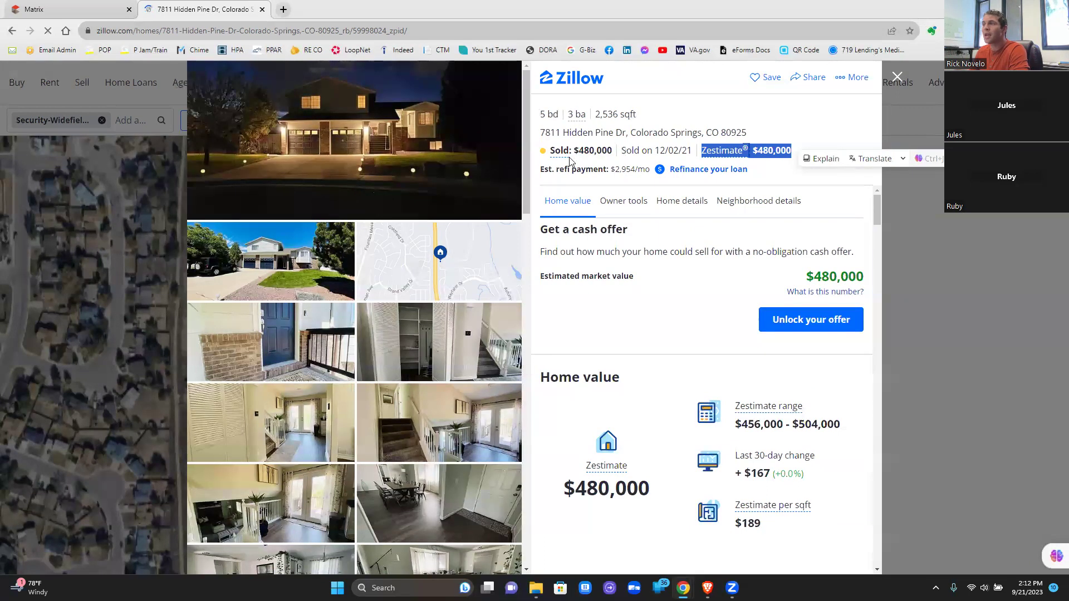
drag(549, 150, 694, 154)
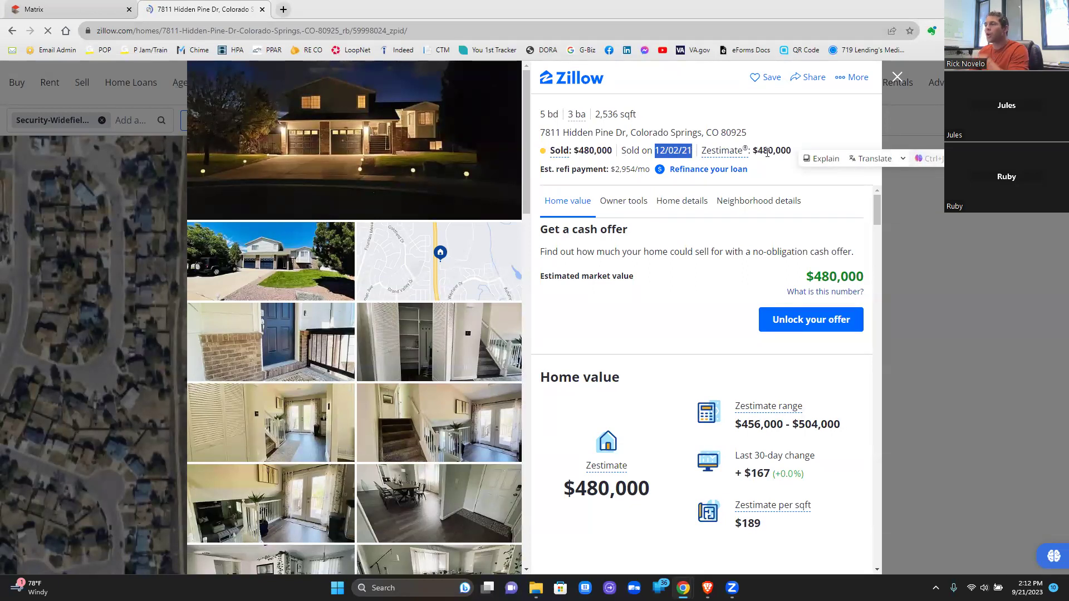
mouse_move(1044, 553)
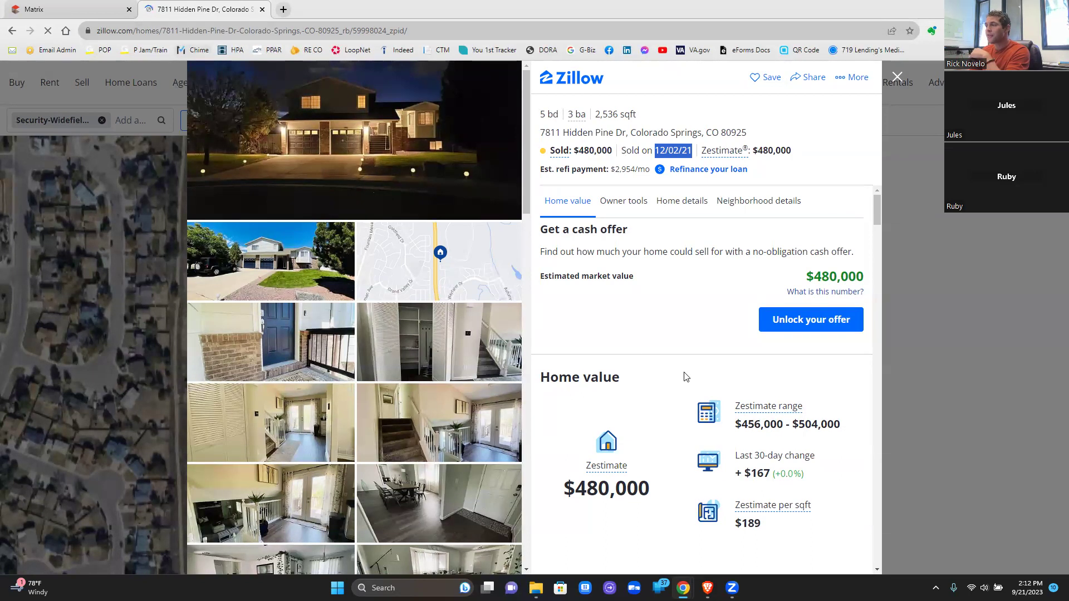
scroll(671, 357, down, 2)
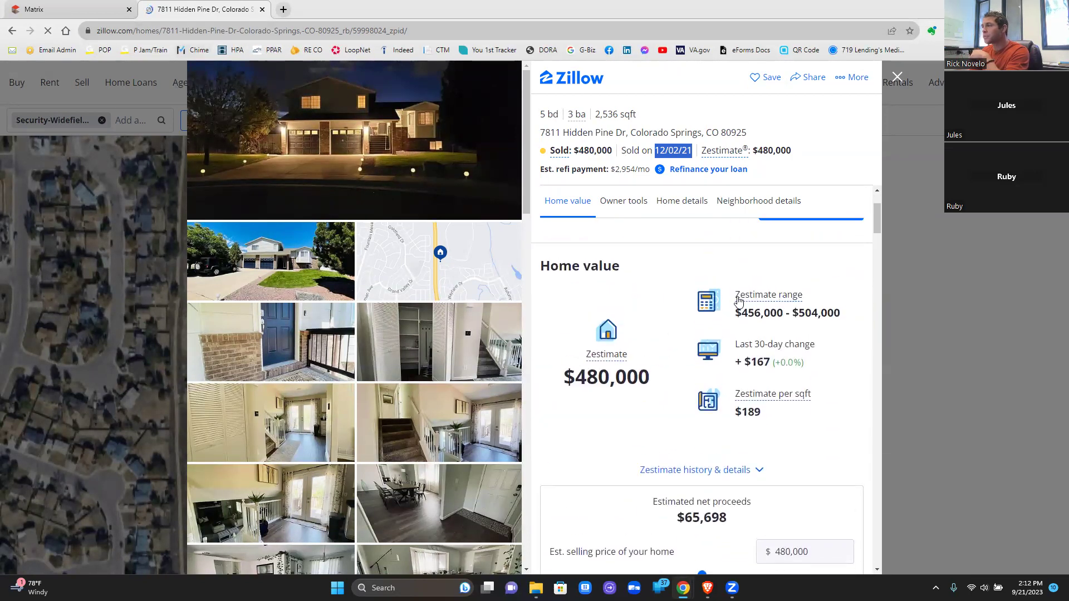
drag(734, 297, 847, 318)
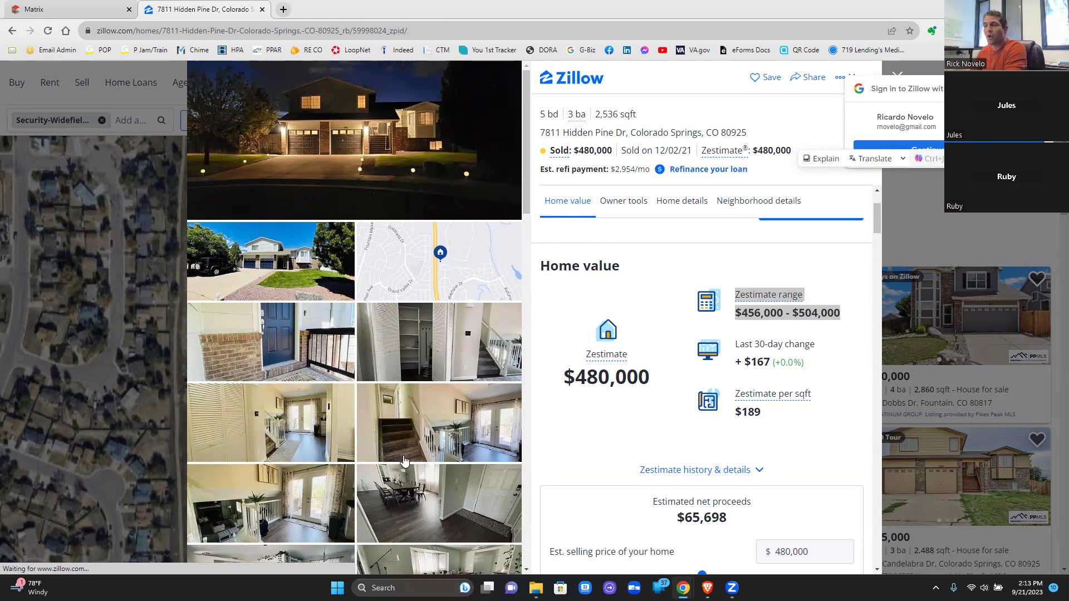
Step: Scroll through the listing photos, then return to the PPMLS Matrix dashboard
scroll(405, 459, down, 5)
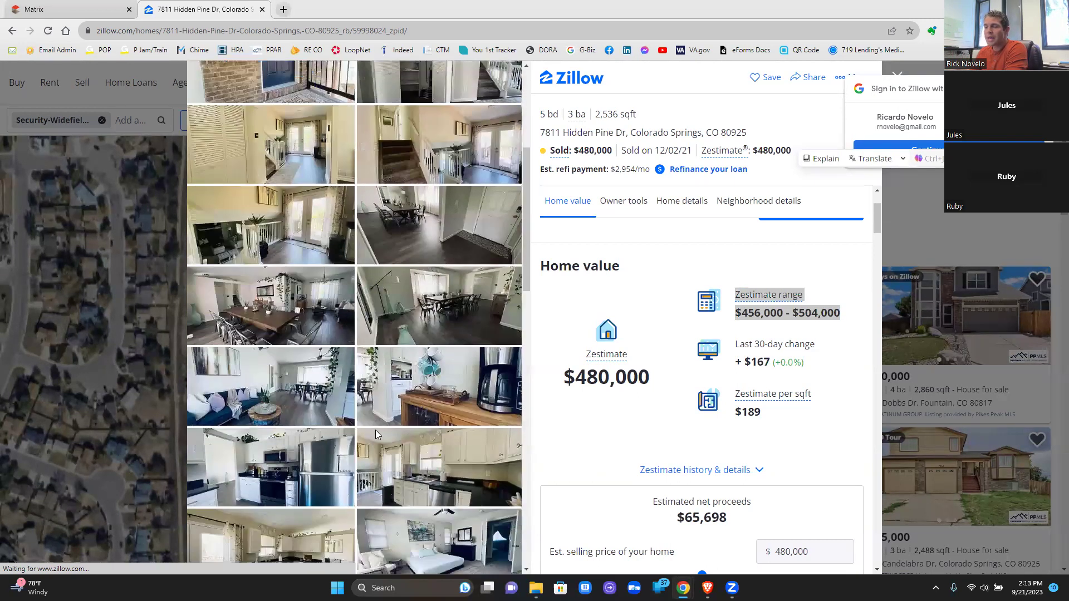
scroll(376, 434, down, 4)
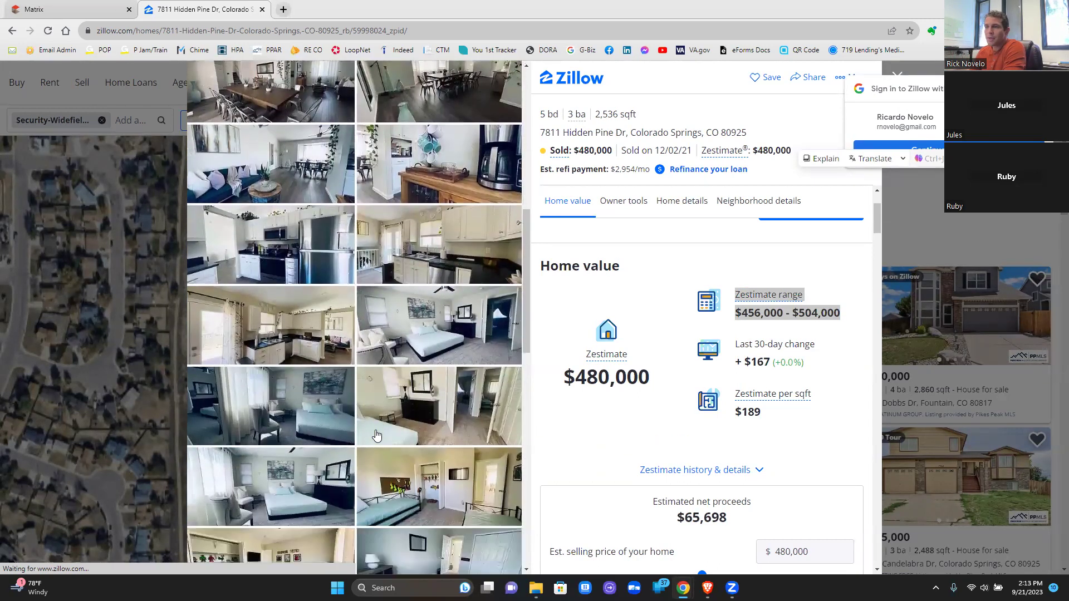
scroll(376, 436, down, 4)
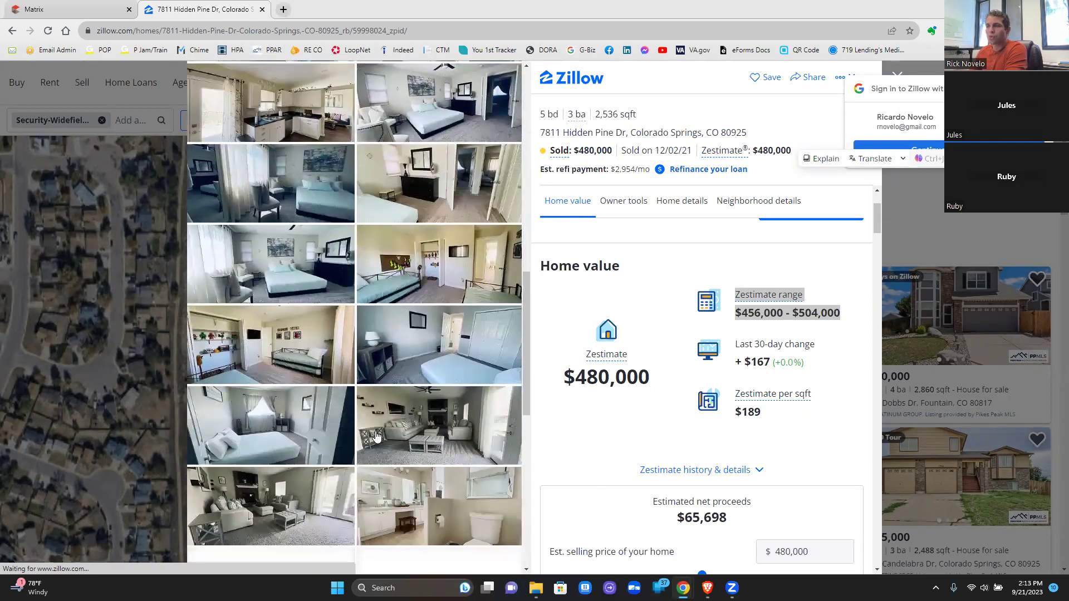
scroll(376, 436, down, 4)
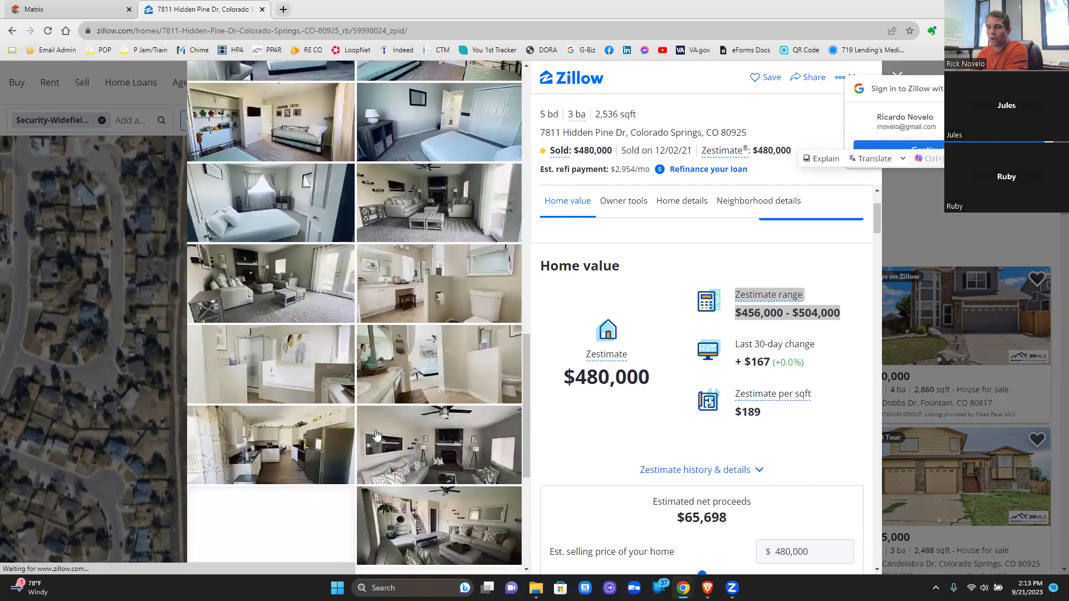
scroll(376, 436, down, 6)
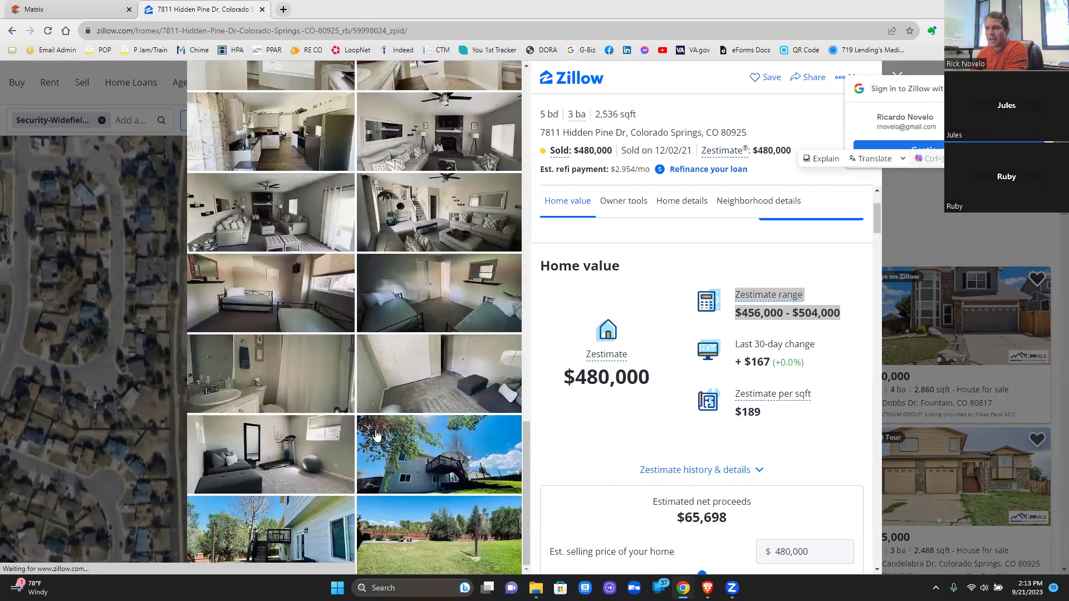
scroll(398, 470, up, 3)
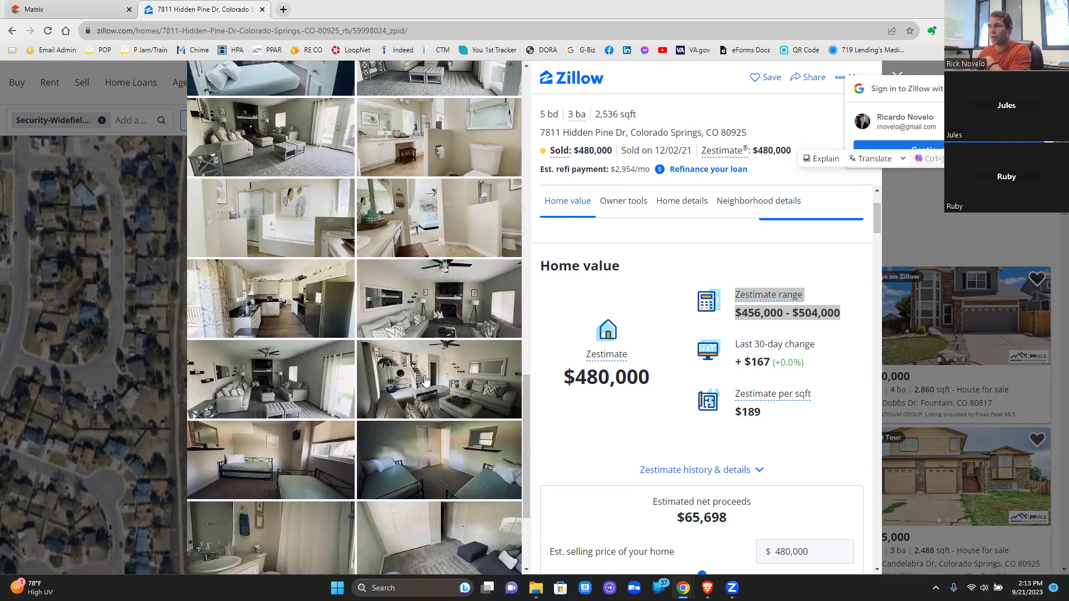
click(66, 11)
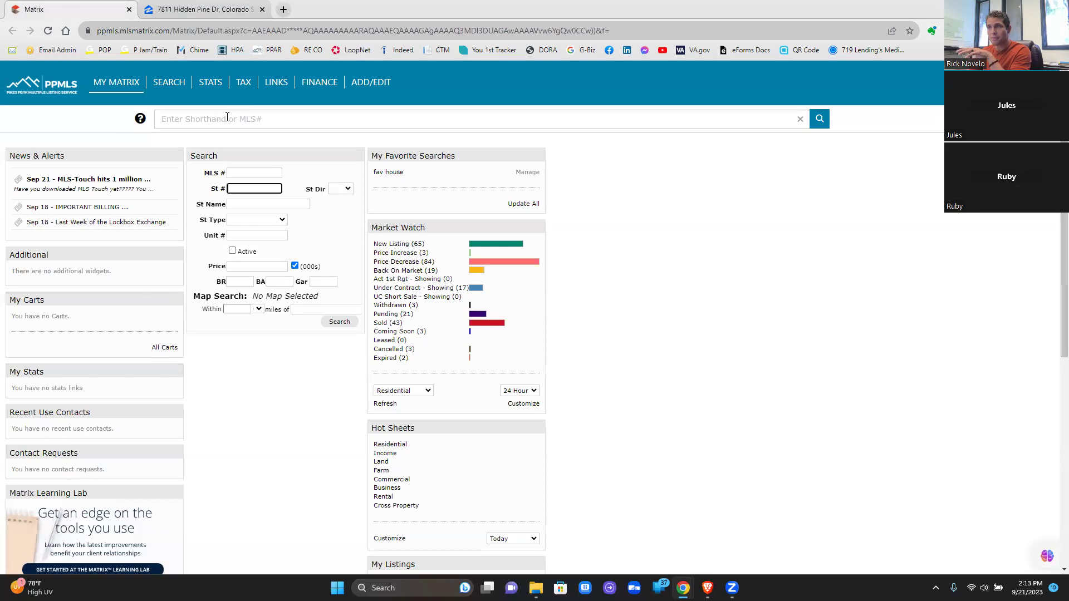
Step: Search Matrix for St # 7811 with St Name 'hidden pine'
click(252, 189)
click(249, 200)
click(250, 200)
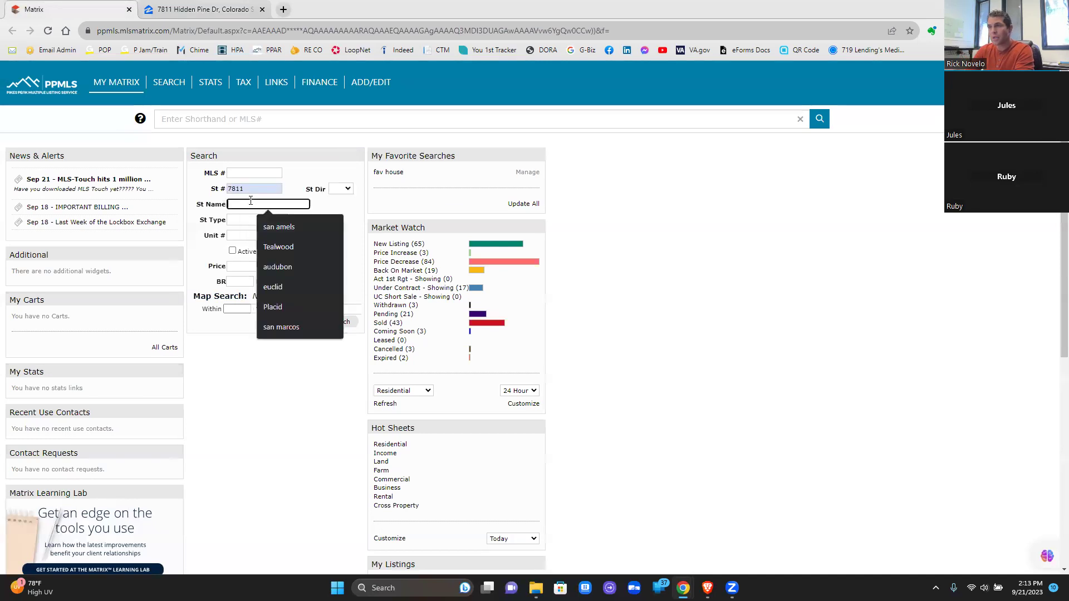
text(hidden)
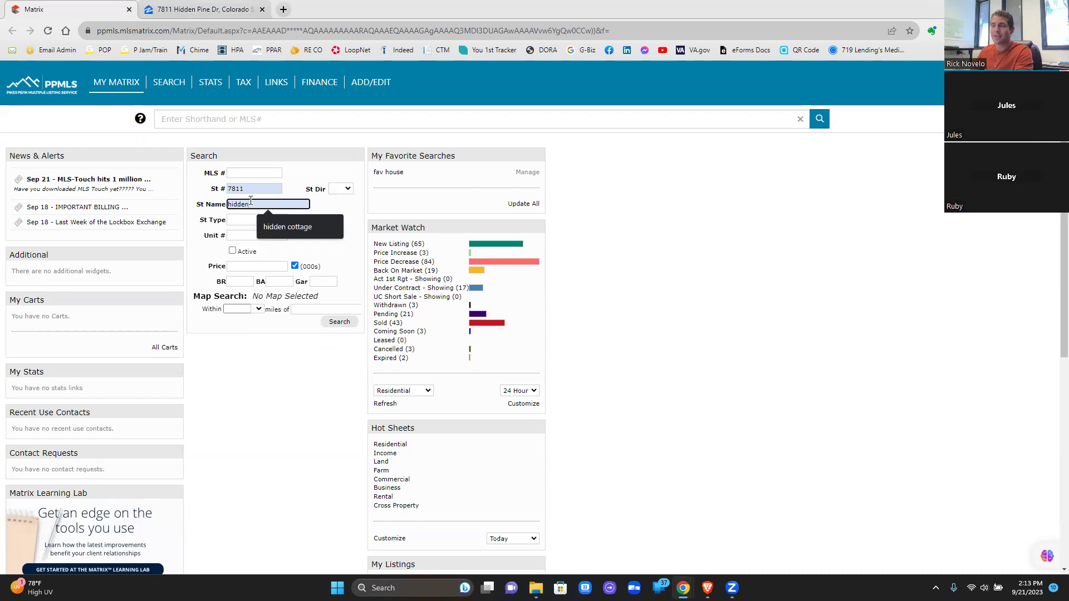
text( pine)
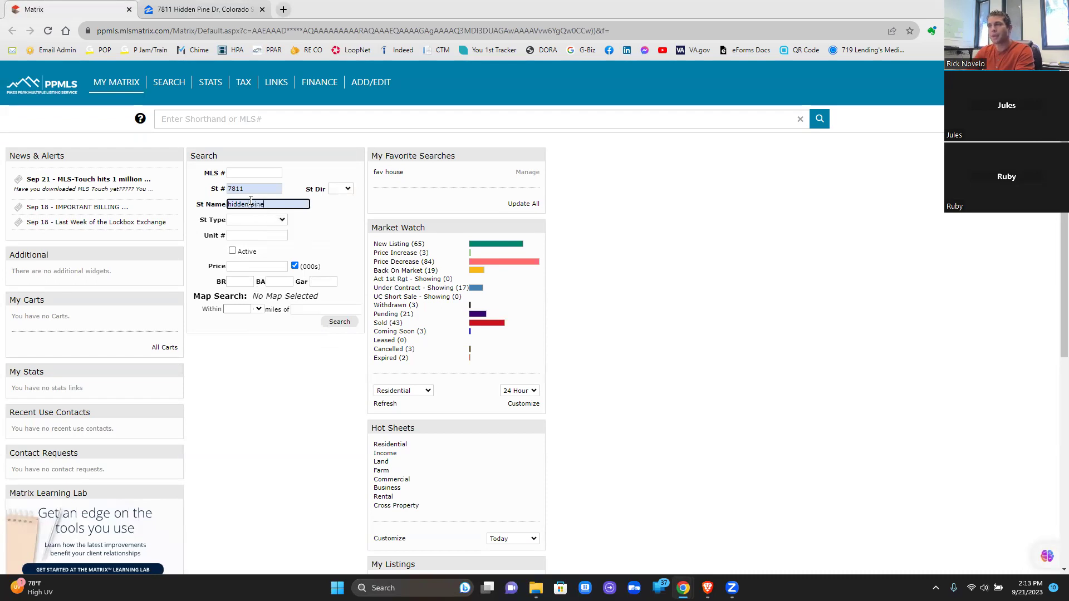
click(337, 322)
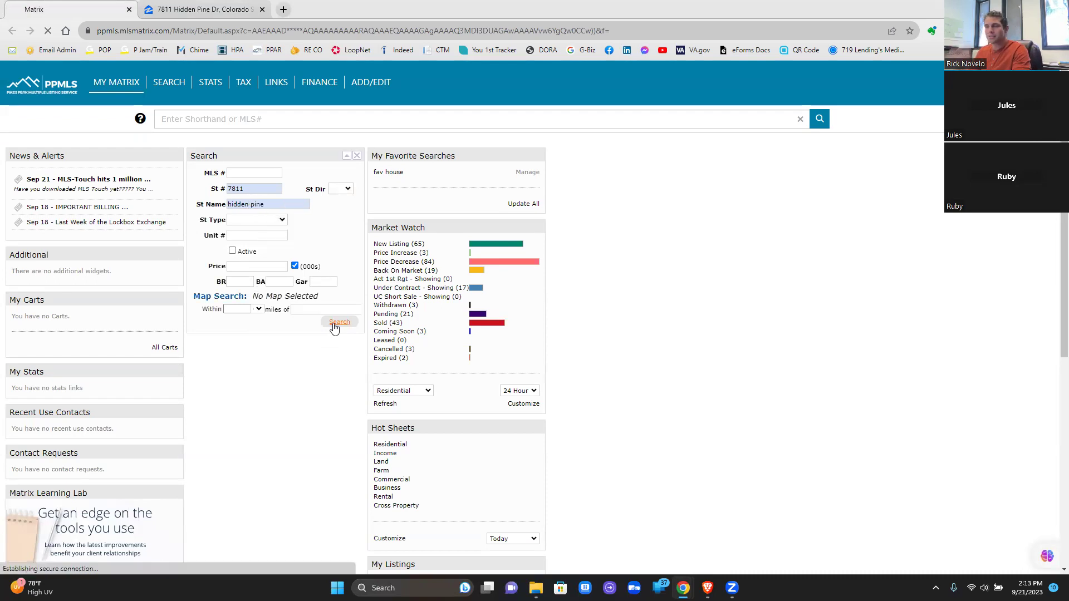
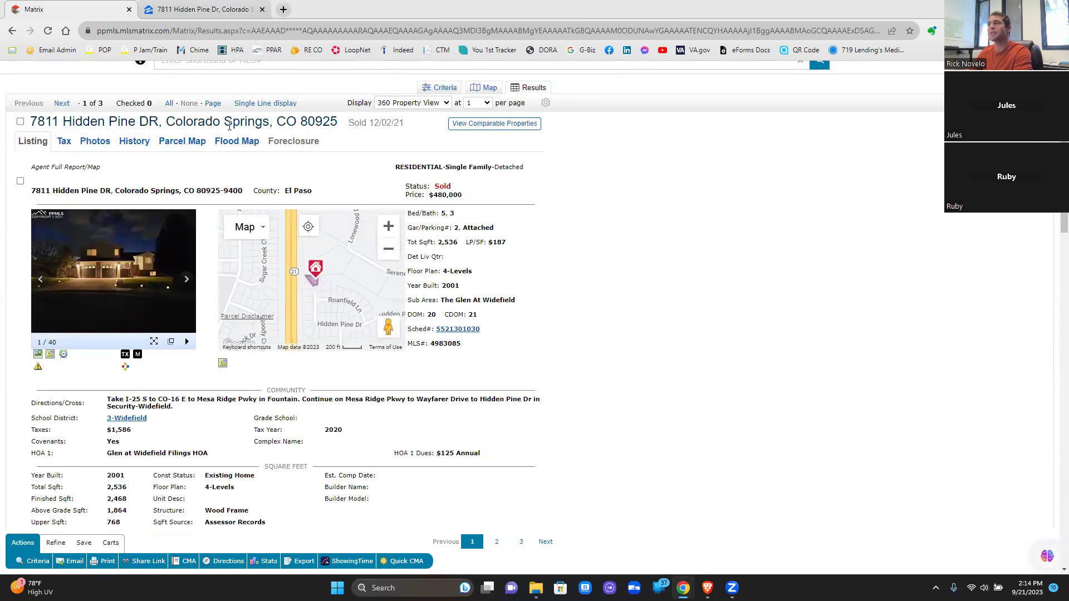
Step: Highlight the subject's 5 bed / 3 bath and 2,536 total square footage figures
drag(440, 213, 463, 222)
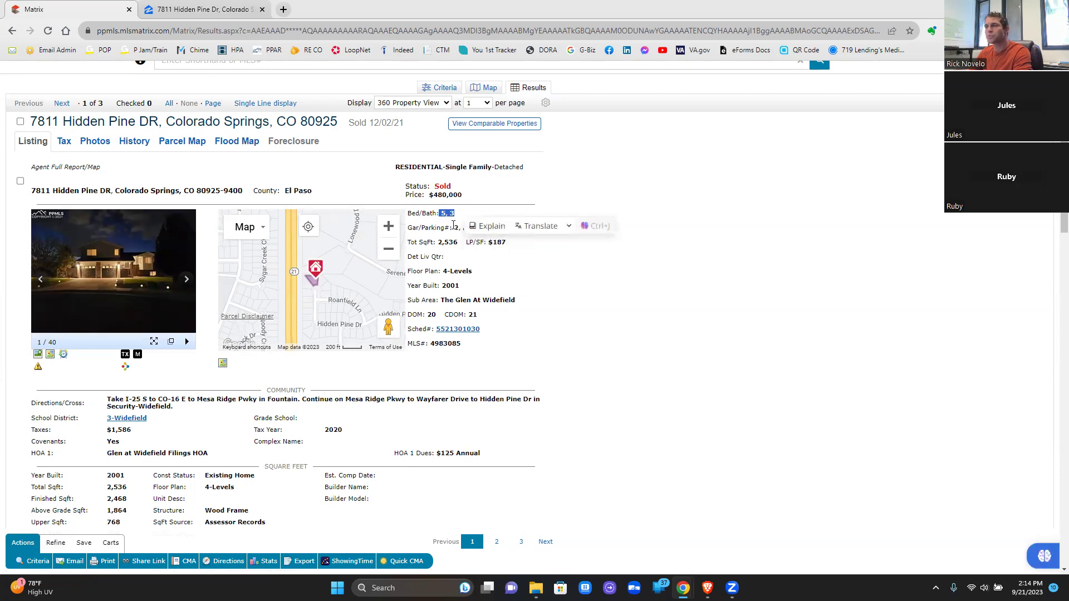
click(454, 227)
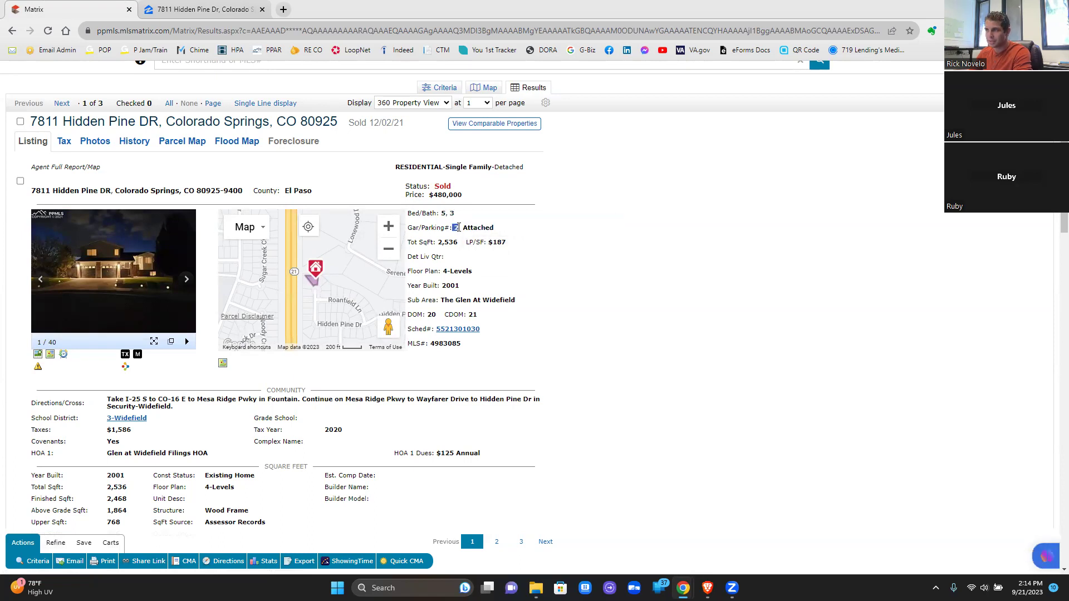
drag(436, 242, 457, 244)
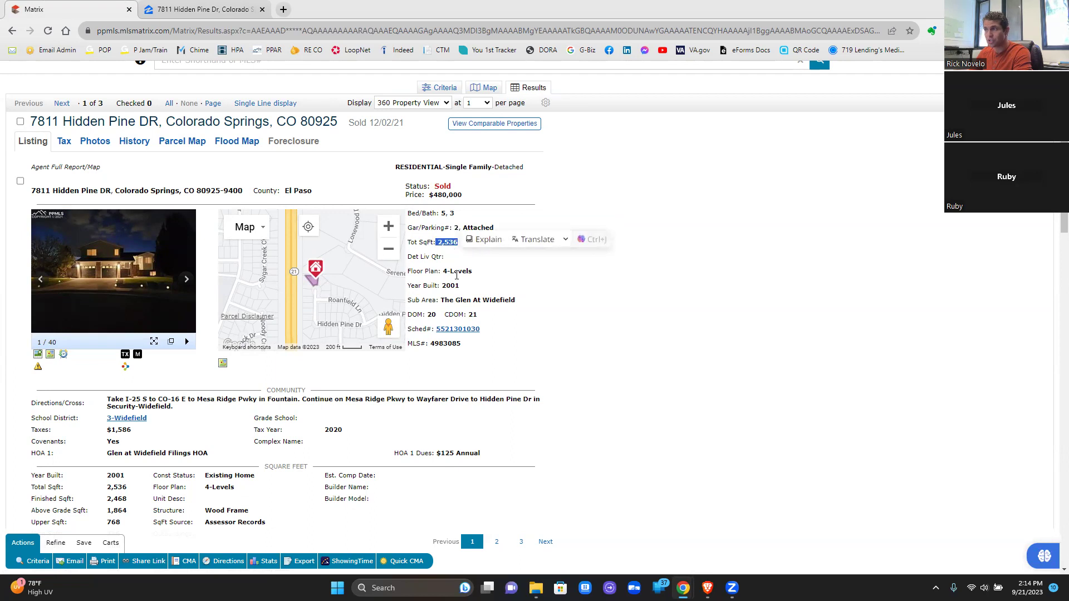
Step: Duplicate the Matrix listing tab into a second browser tab
right_click(85, 14)
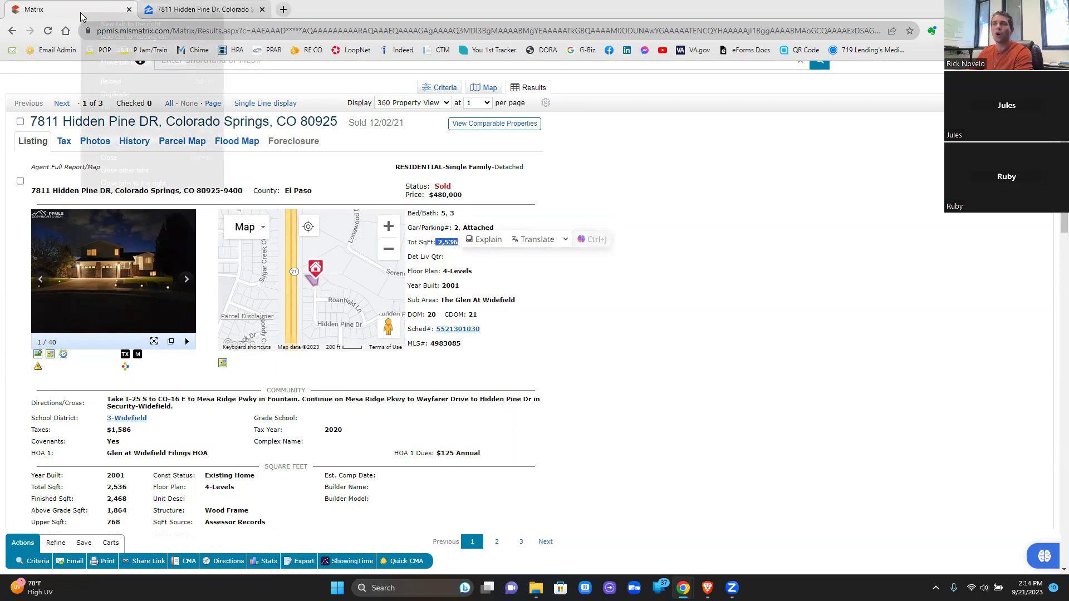
right_click(40, 7)
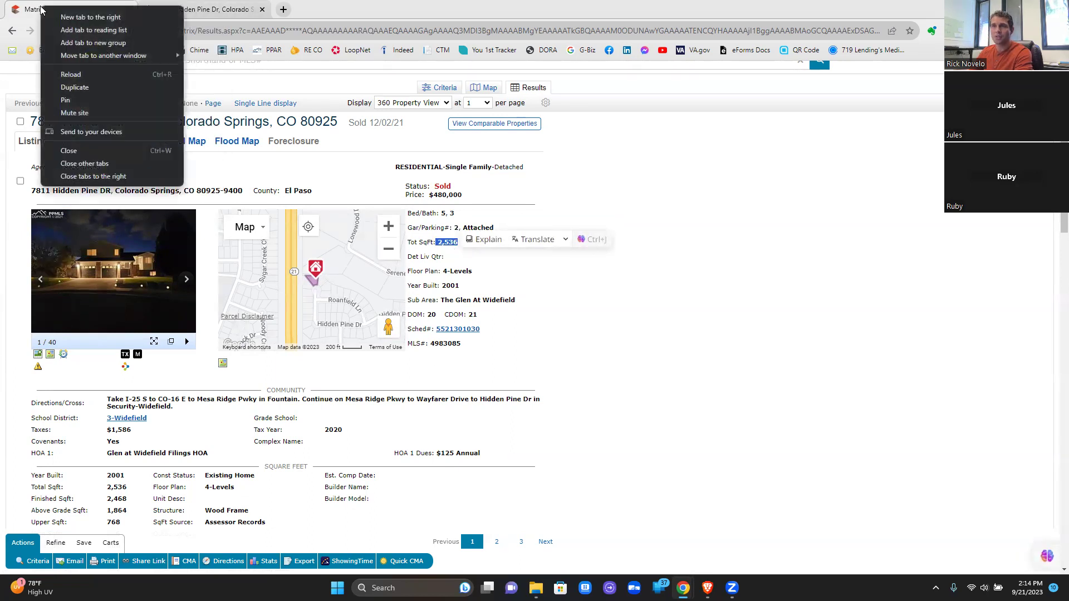
click(76, 87)
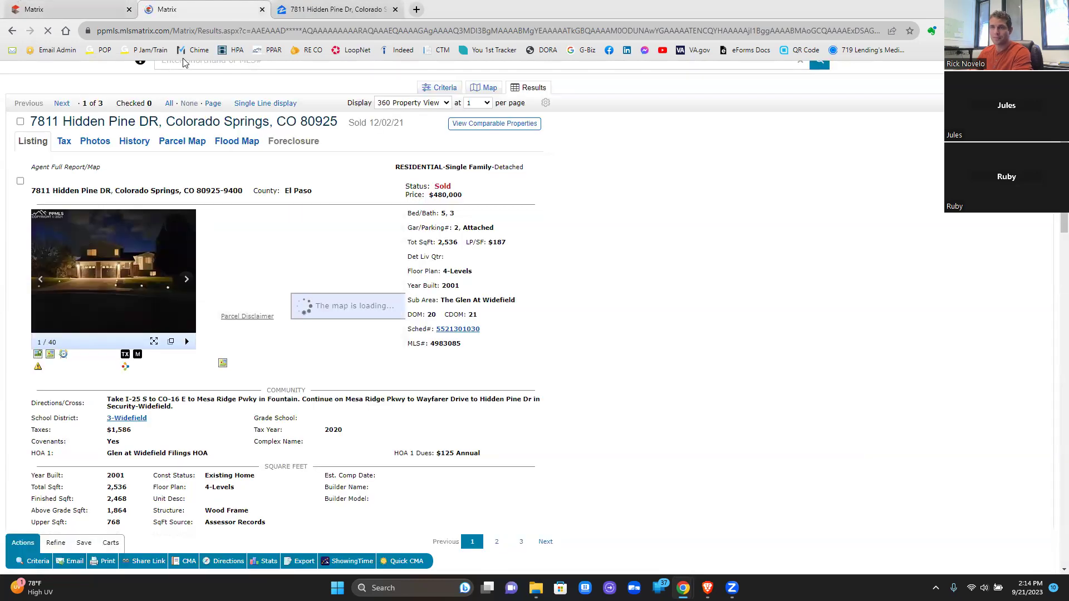
Step: Open Resi Default Search from the SEARCH > Residential menu
scroll(378, 107, up, 1)
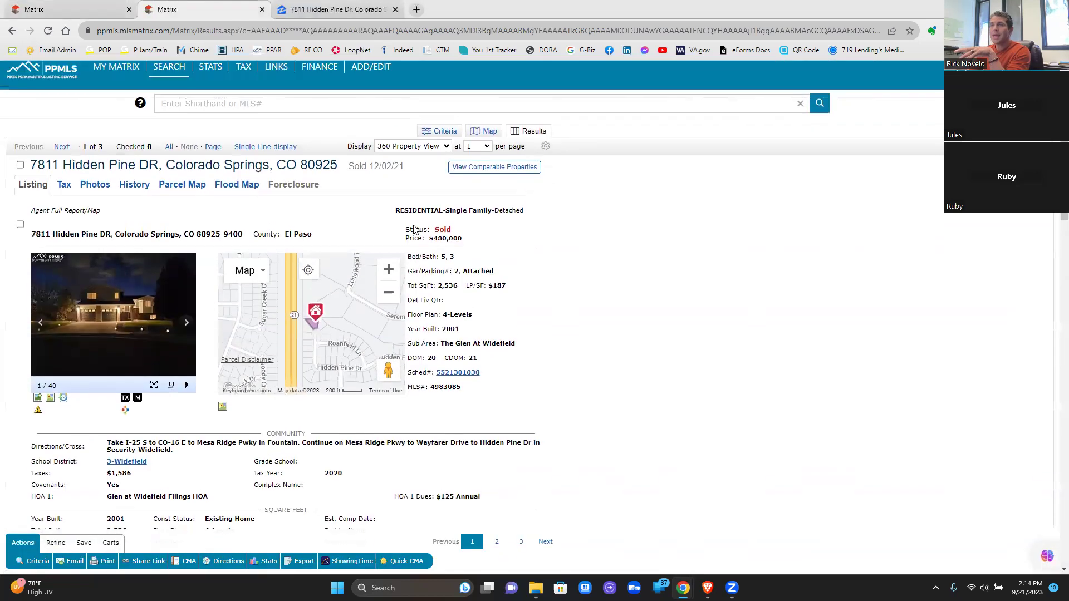
mouse_move(171, 82)
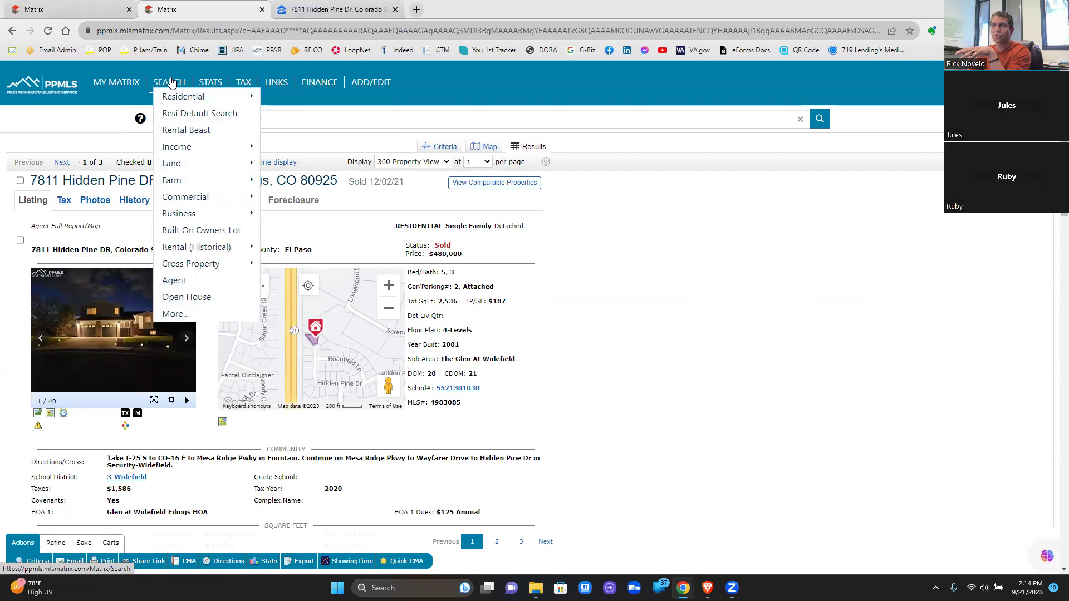
mouse_move(189, 97)
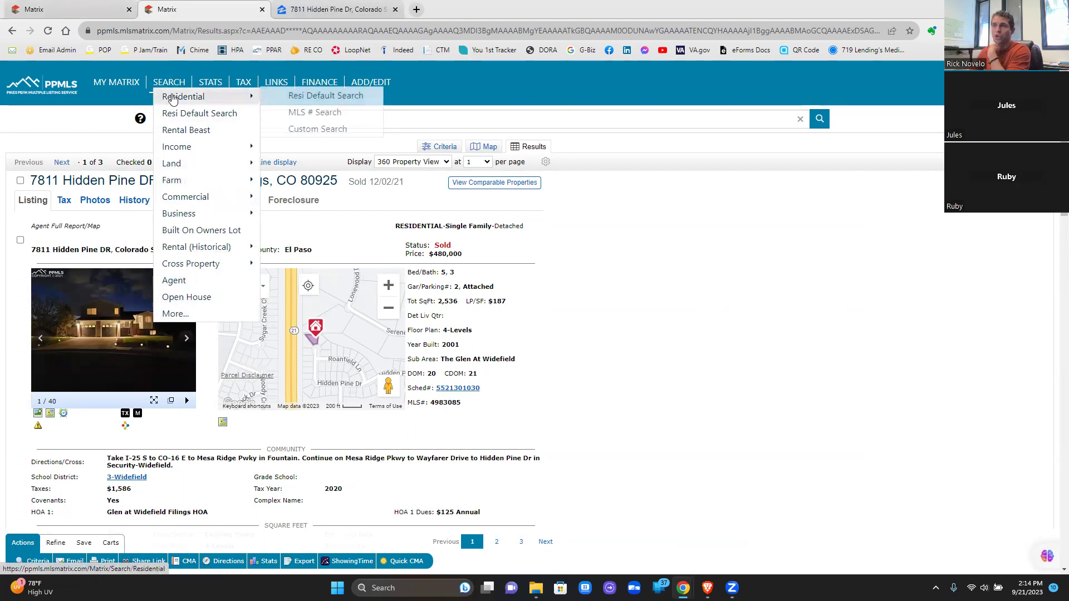
click(317, 98)
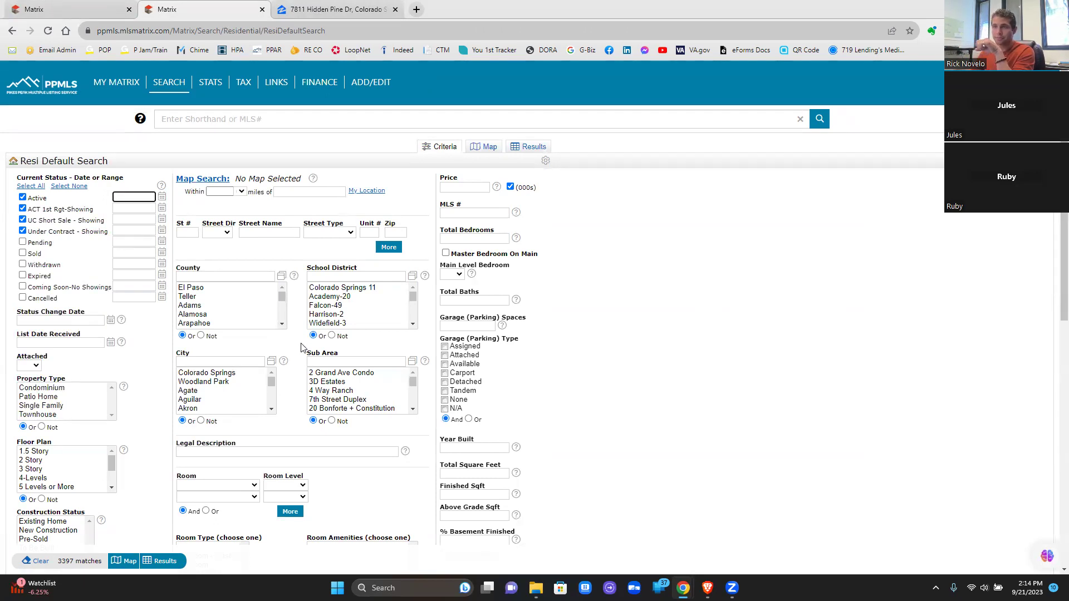
scroll(524, 386, down, 10)
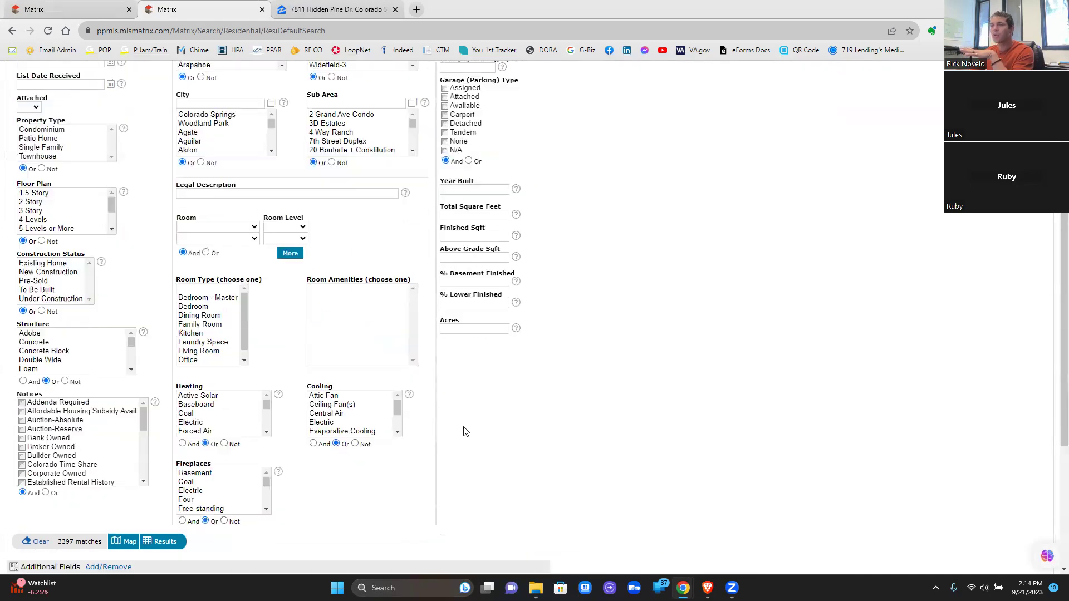
scroll(466, 432, up, 10)
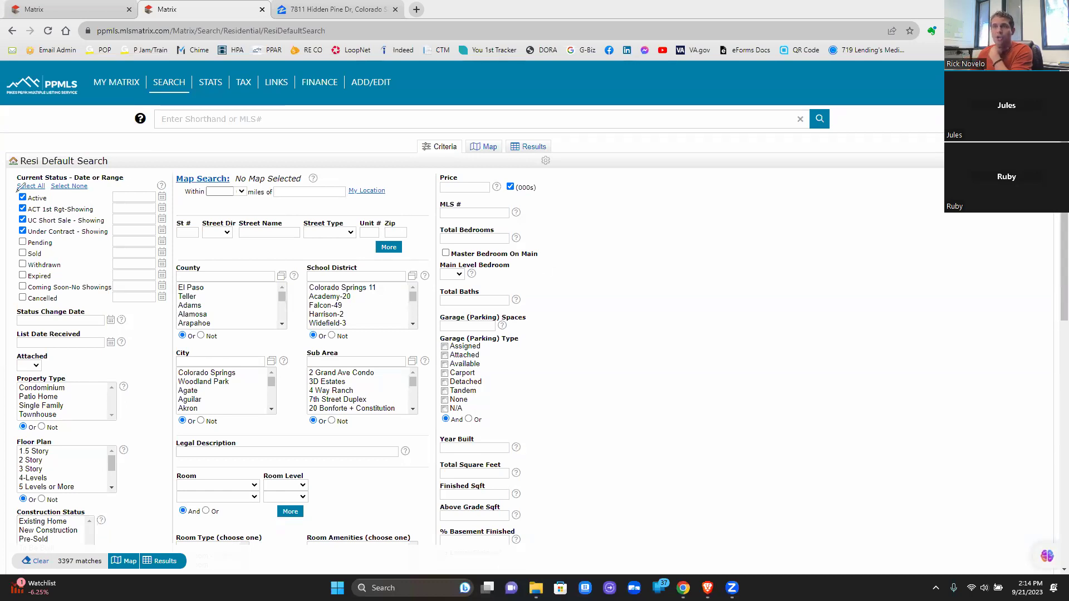
mouse_move(14, 170)
mouse_down()
mouse_move(19, 281)
mouse_move(64, 303)
mouse_move(174, 300)
mouse_up()
mouse_move(182, 260)
mouse_down()
mouse_move(184, 170)
mouse_move(11, 172)
mouse_up()
mouse_move(16, 310)
mouse_down()
mouse_move(5, 568)
mouse_move(16, 543)
mouse_move(12, 484)
mouse_up()
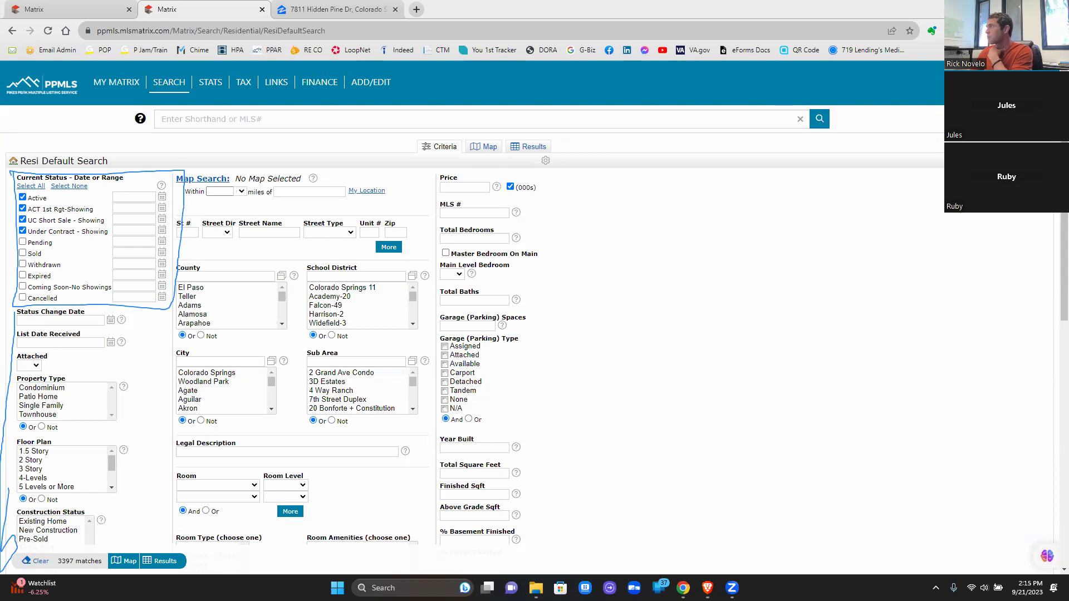
Step: Uncheck ACT 1st Rgt and UC Short Sale, add Pending and Sold, and set Sold to 0-90 days
click(23, 208)
click(23, 219)
click(23, 231)
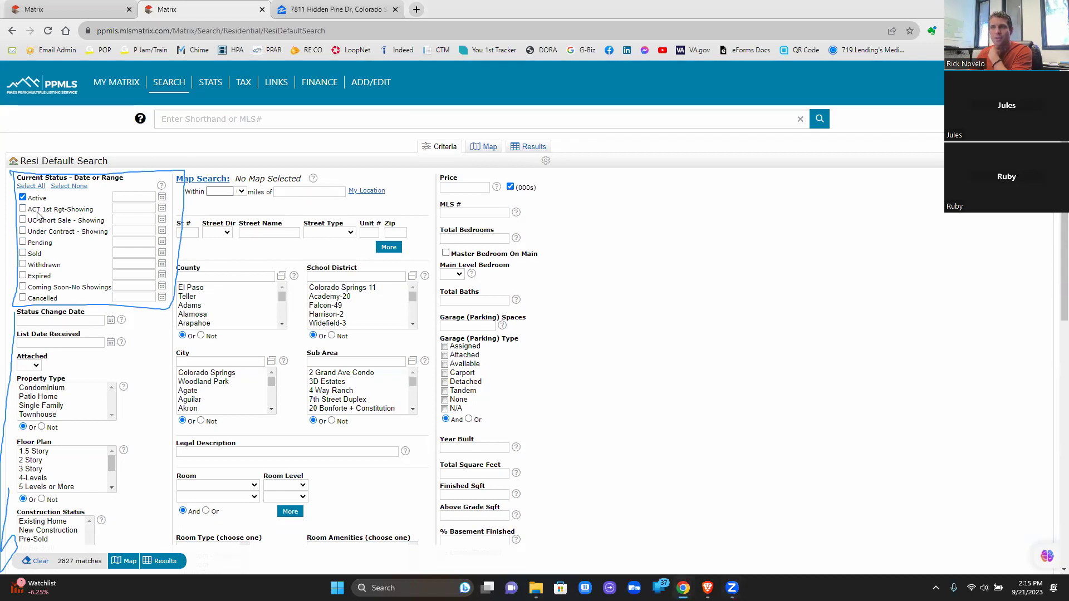
click(23, 231)
click(23, 242)
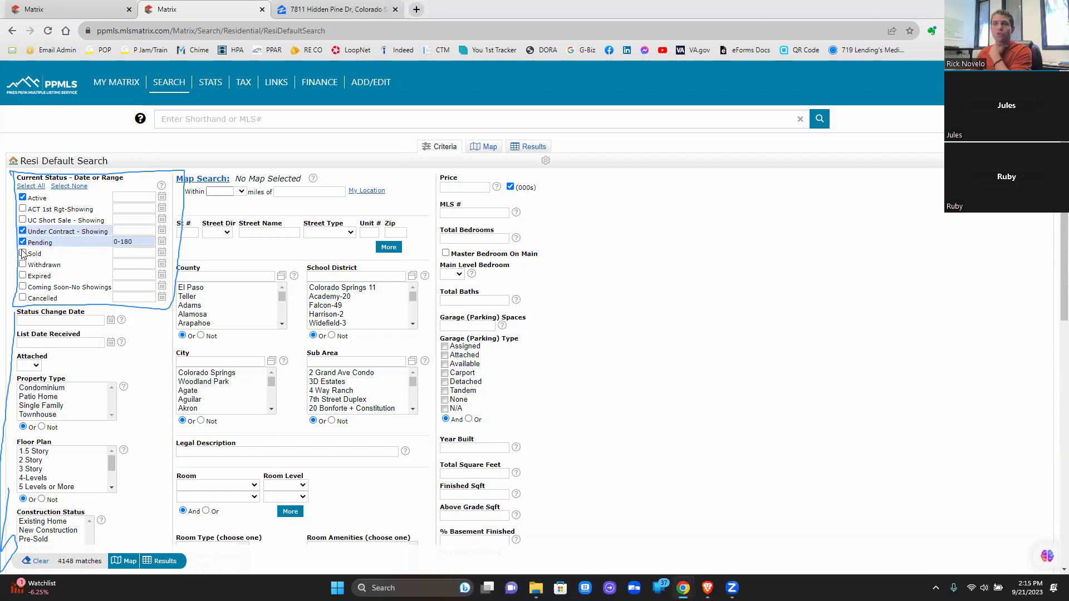
click(23, 254)
click(24, 254)
click(23, 253)
click(23, 253)
click(22, 253)
drag(140, 254, 123, 253)
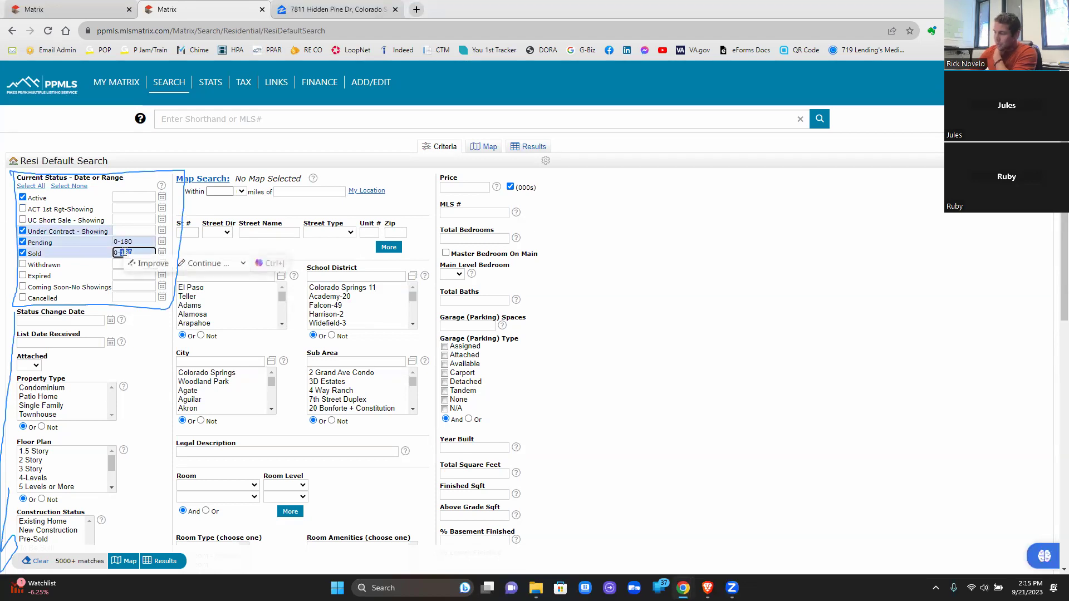
text(90)
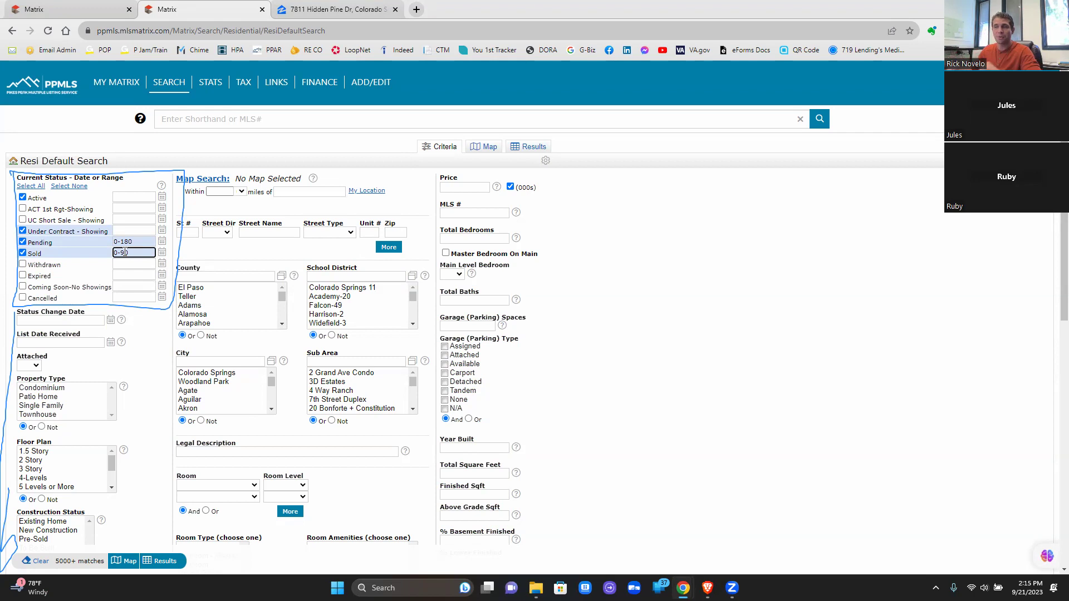
click(69, 8)
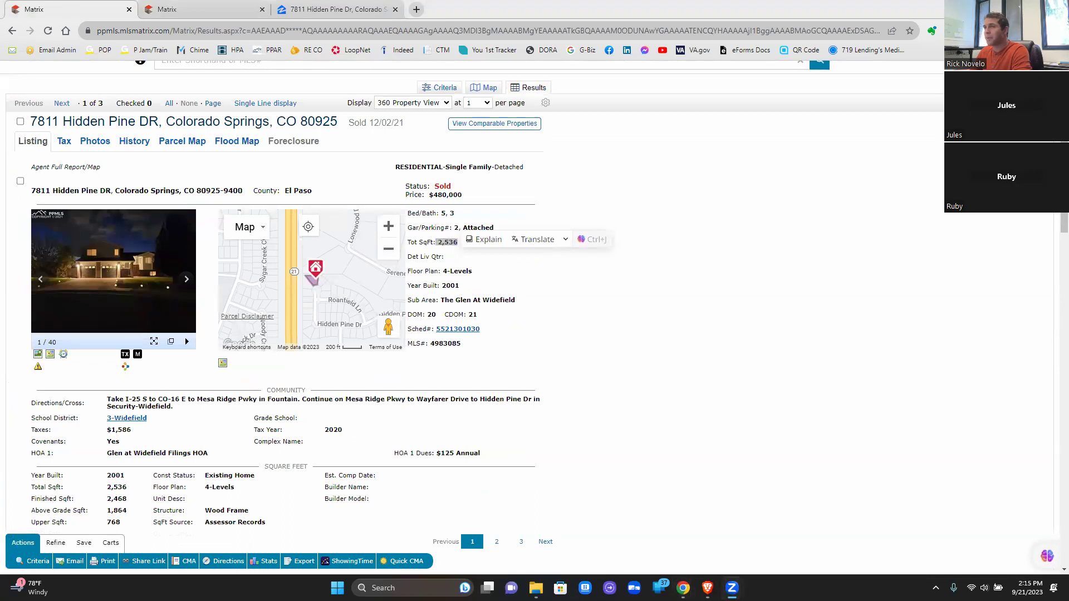
drag(33, 121, 343, 123)
key(ctrl+c)
click(179, 11)
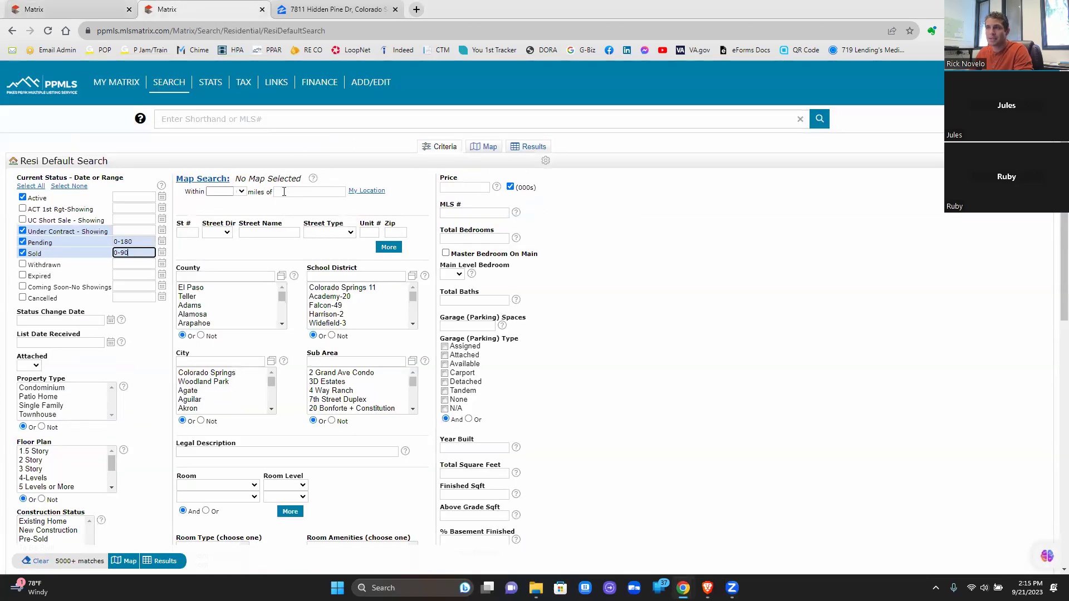
click(284, 192)
key(ctrl+v)
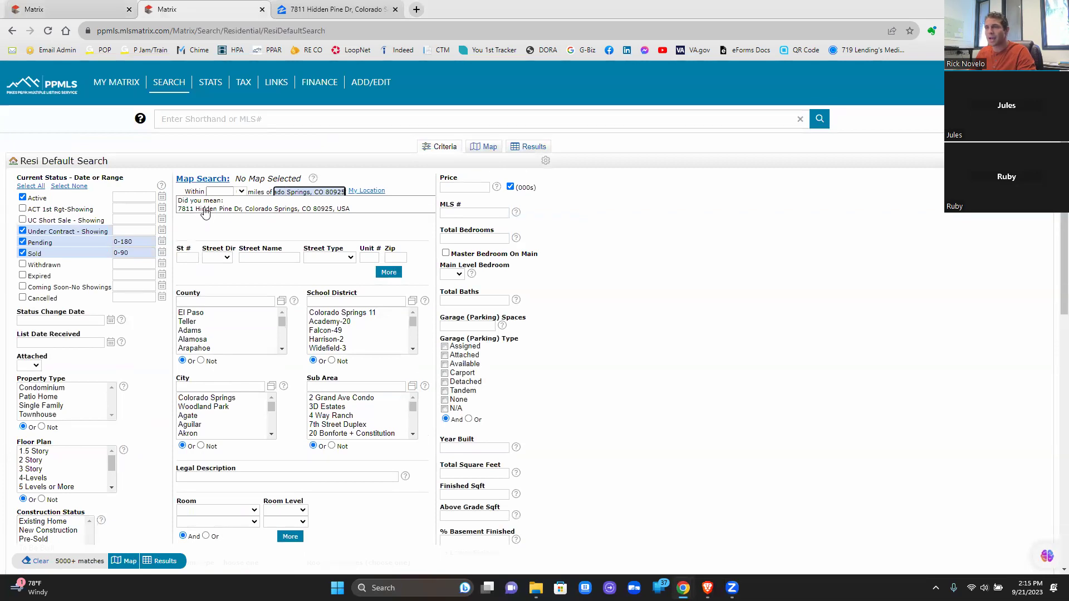
click(205, 214)
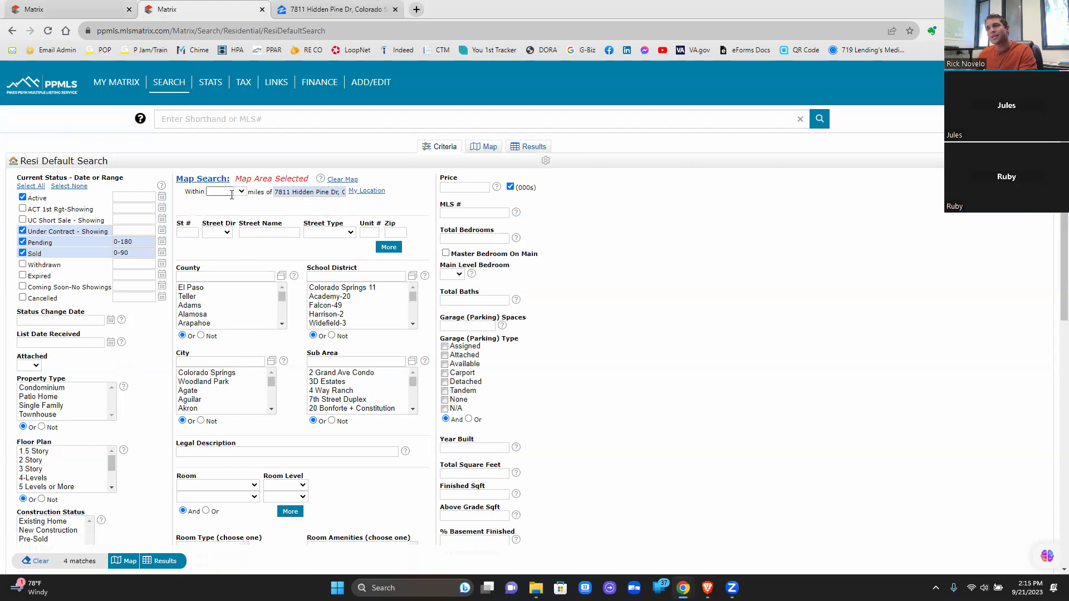
drag(236, 179, 313, 186)
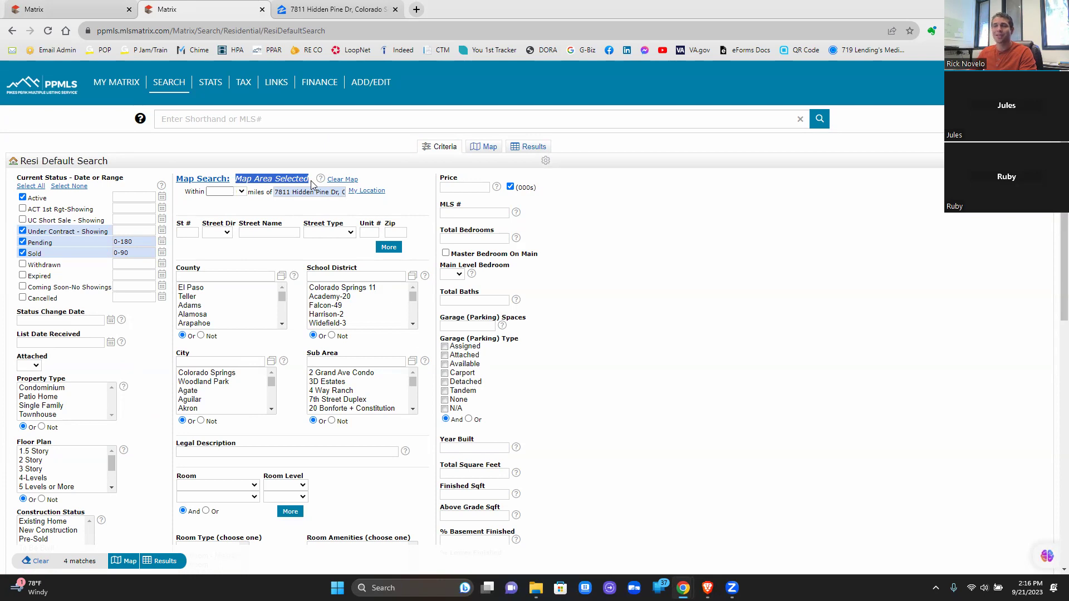
click(216, 192)
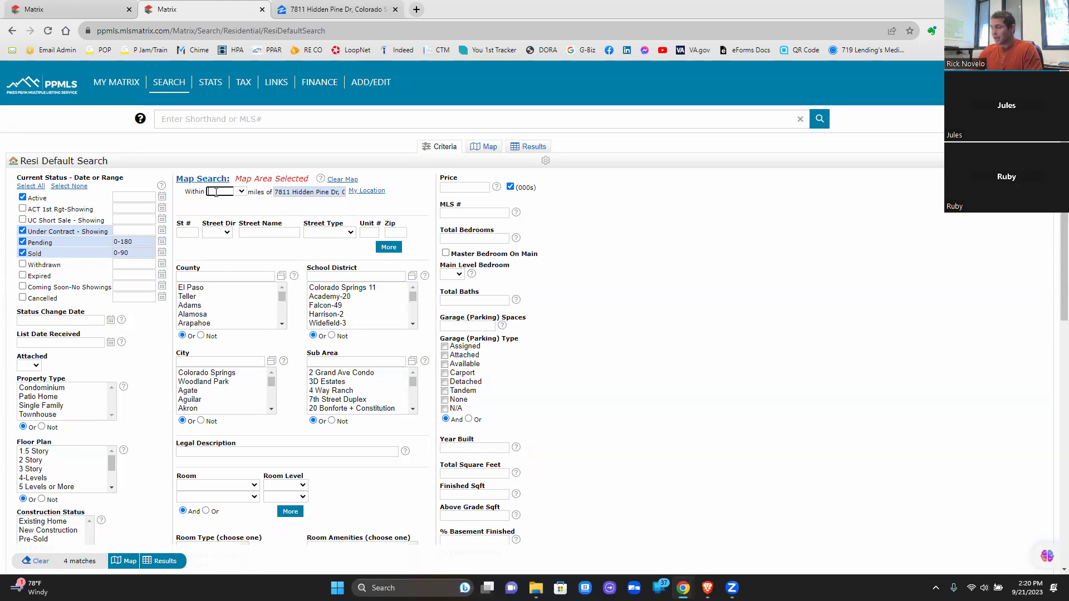
text(2)
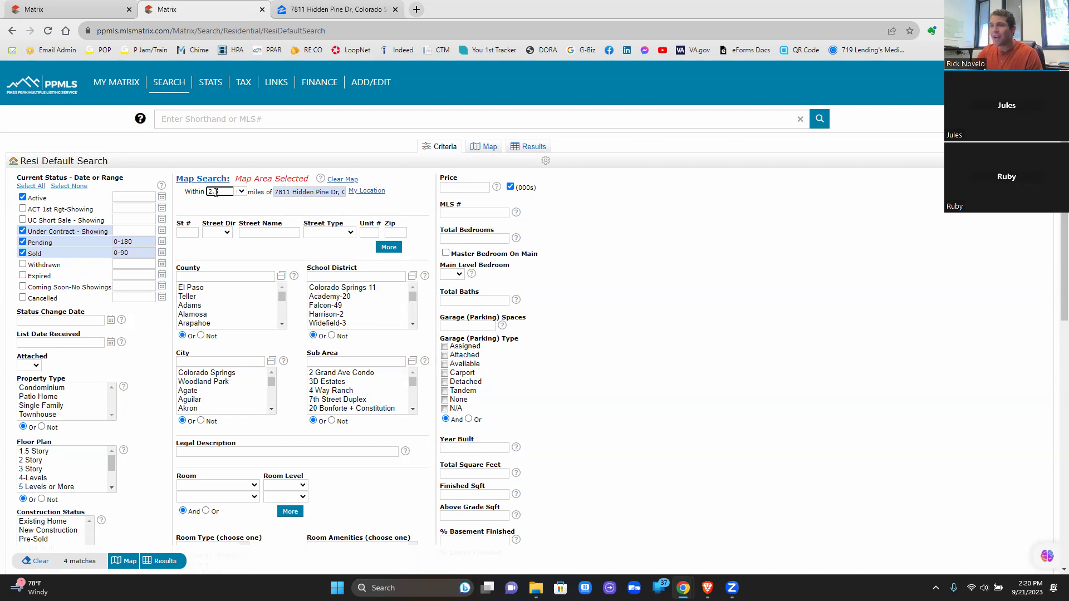
text(.5)
drag(187, 191, 257, 192)
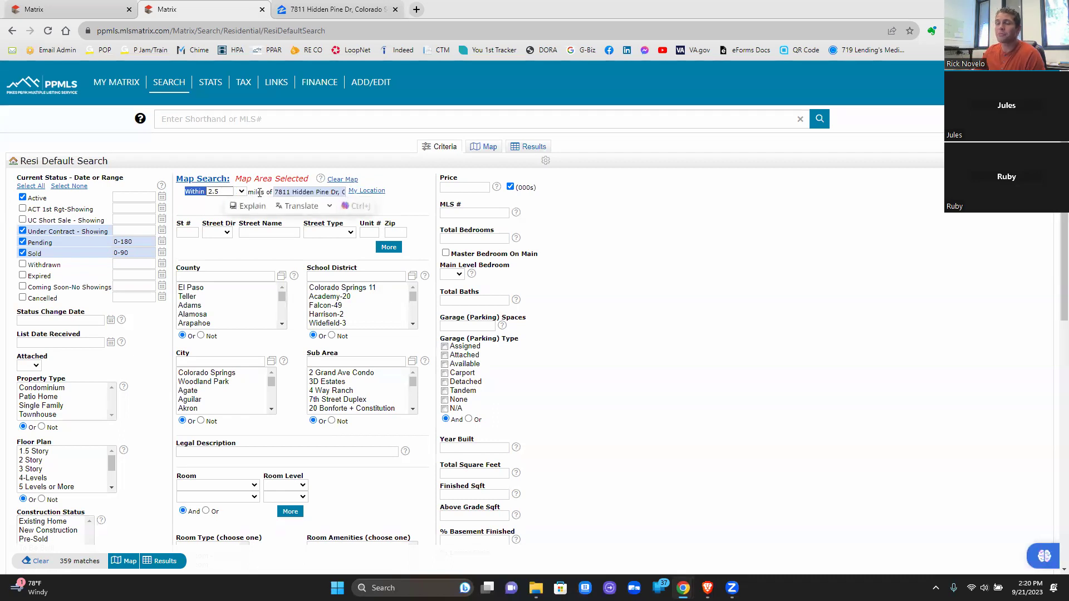
click(212, 208)
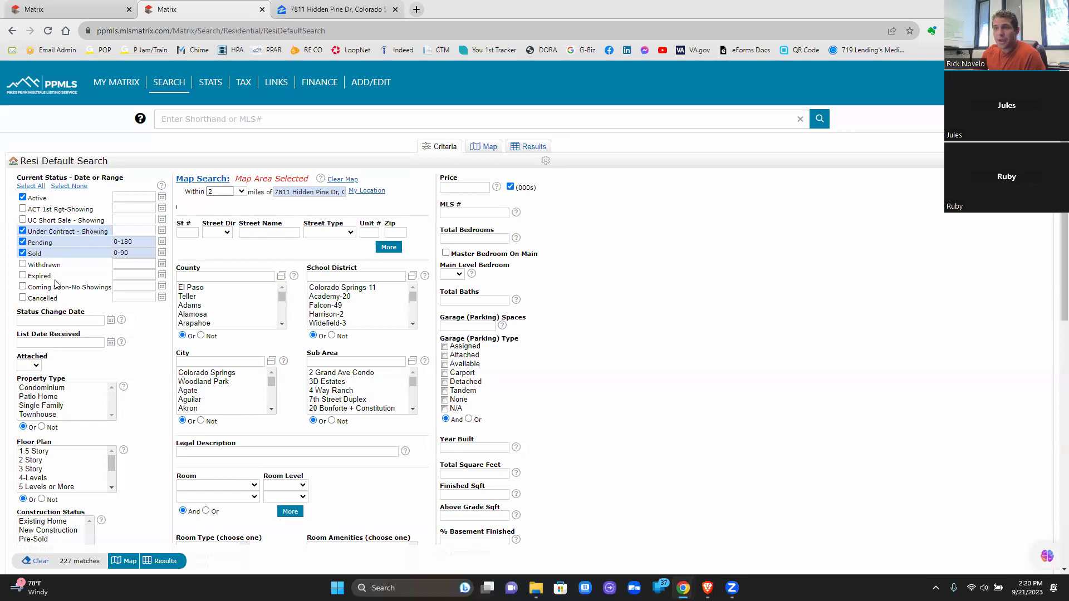
scroll(32, 301, down, 1)
Step: Select Condominium, Patio Home, Single Family and Townhouse, then mark up the criteria for viewers
drag(17, 321, 86, 359)
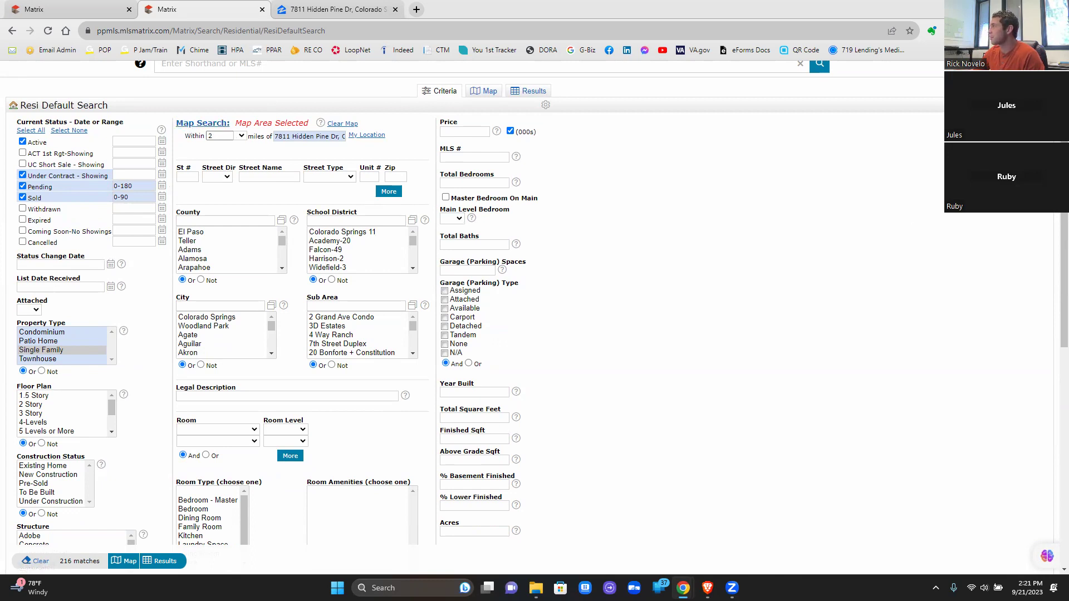
mouse_move(177, 119)
mouse_down()
mouse_move(192, 258)
mouse_move(262, 471)
mouse_move(418, 483)
mouse_move(438, 295)
mouse_move(405, 118)
mouse_move(181, 113)
mouse_move(175, 142)
mouse_move(301, 159)
mouse_move(408, 118)
mouse_move(147, 118)
mouse_move(326, 159)
mouse_move(386, 139)
mouse_up()
drag(273, 144, 325, 148)
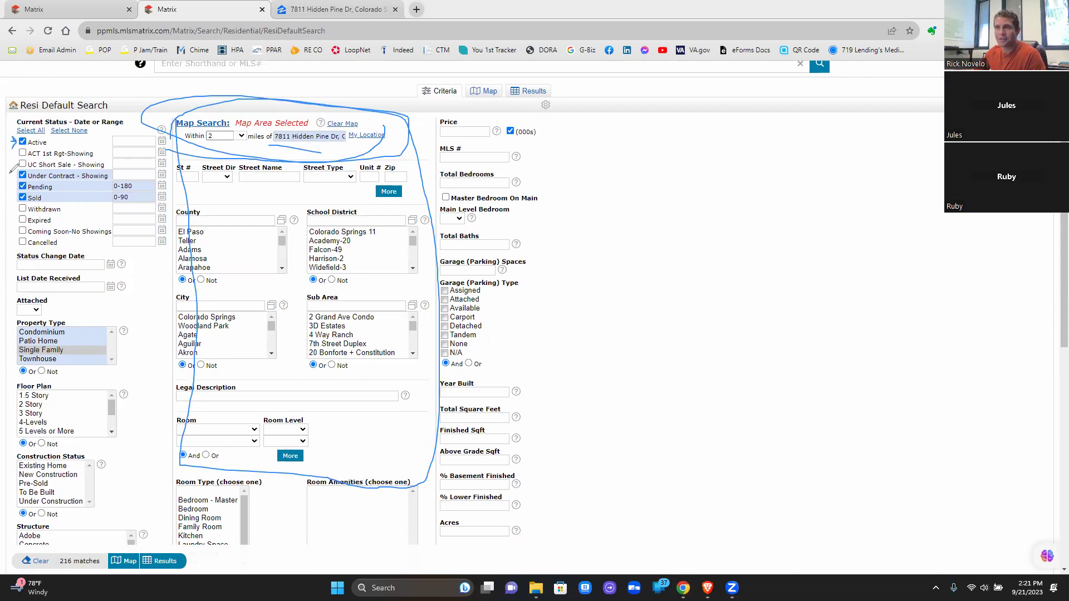
mouse_move(17, 174)
mouse_down()
mouse_move(24, 165)
mouse_move(19, 187)
mouse_up()
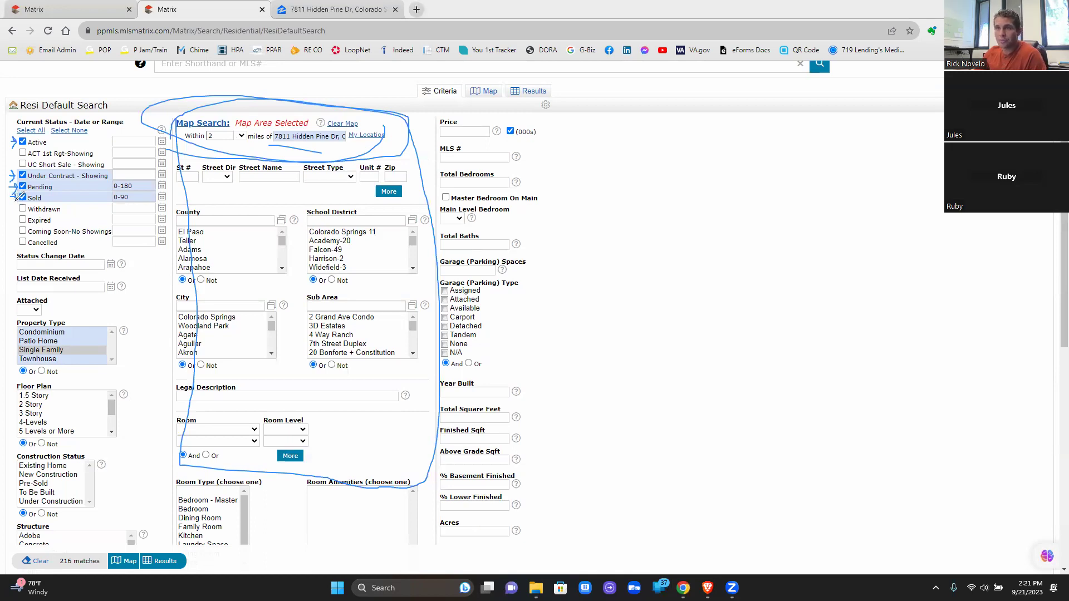
mouse_move(107, 551)
mouse_down()
mouse_move(50, 545)
mouse_move(10, 557)
mouse_move(97, 571)
mouse_move(172, 571)
mouse_move(194, 557)
mouse_move(75, 541)
mouse_up()
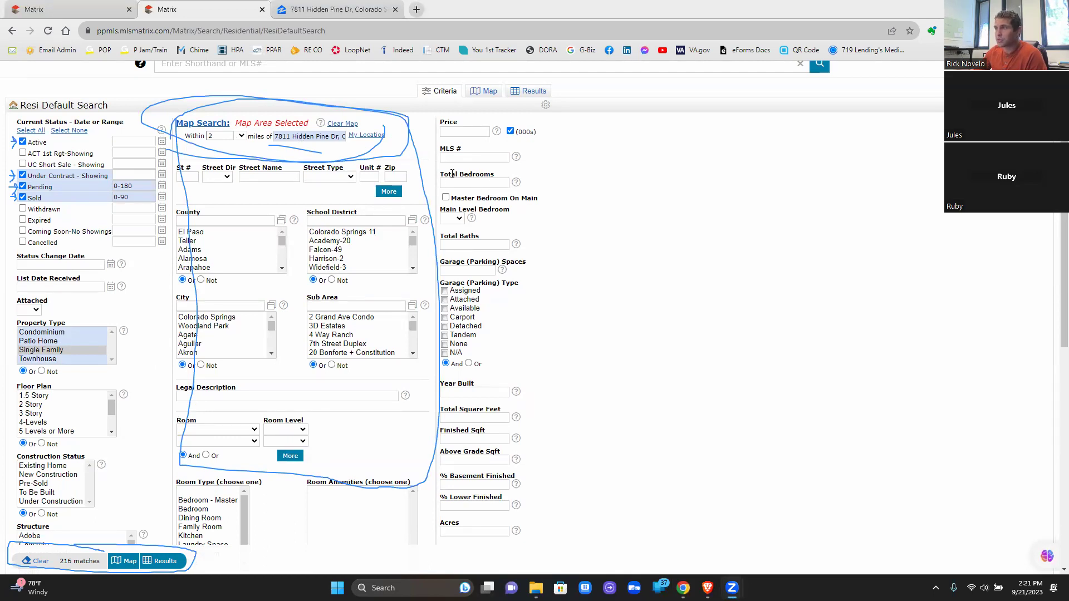
click(477, 183)
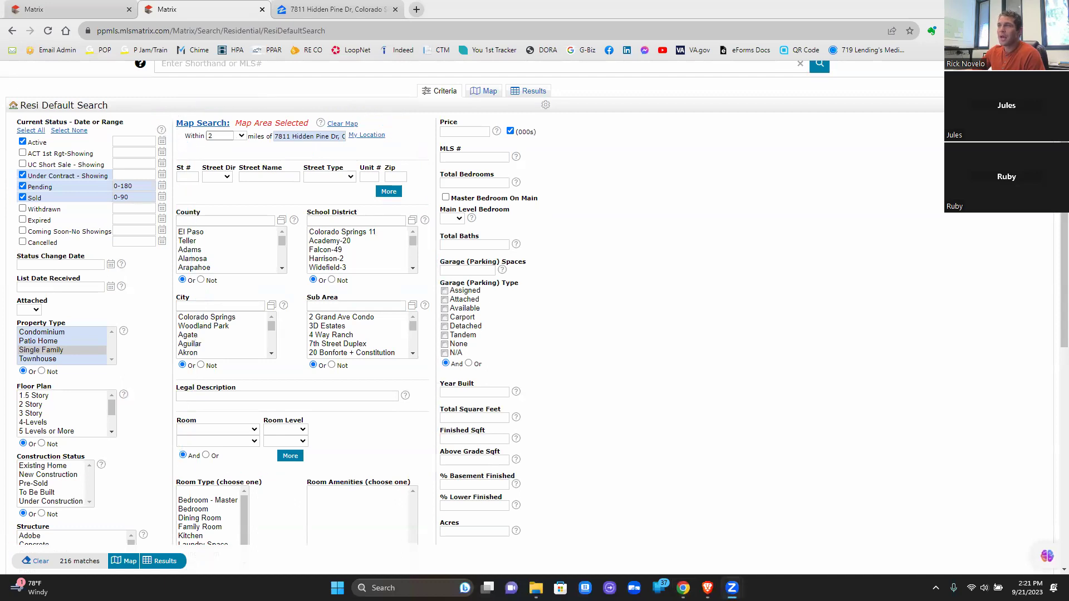
Step: Set Total Bedrooms to 5 and Total Baths to 3
click(462, 183)
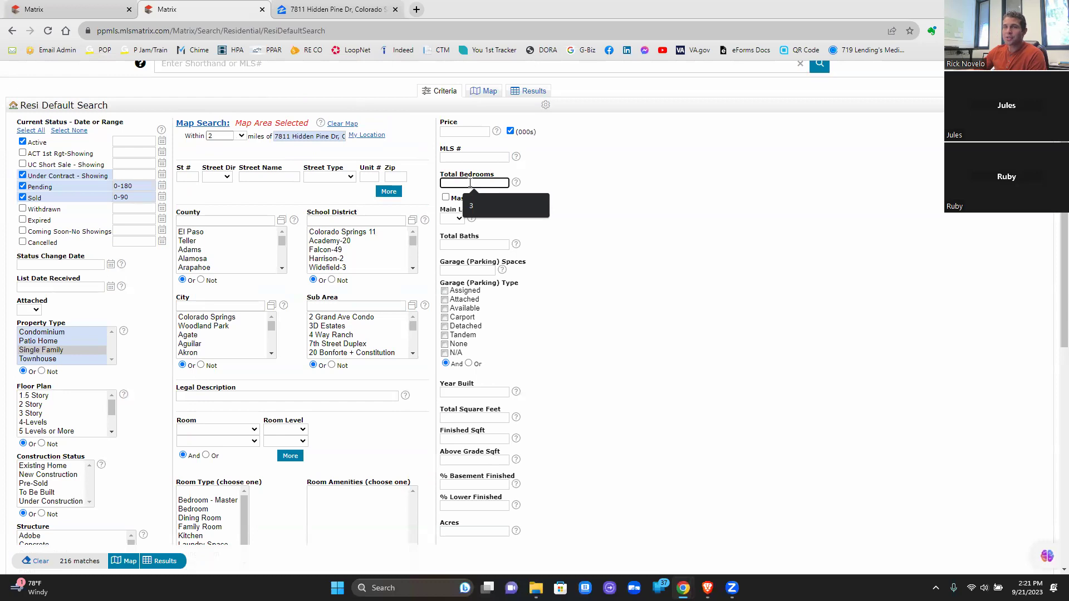
text(5)
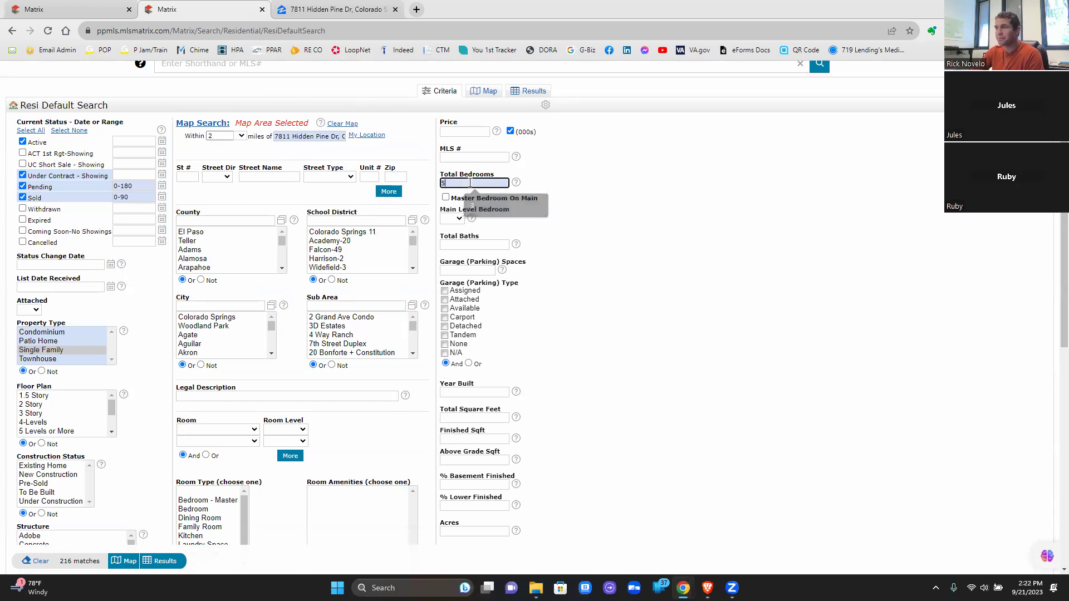
click(731, 313)
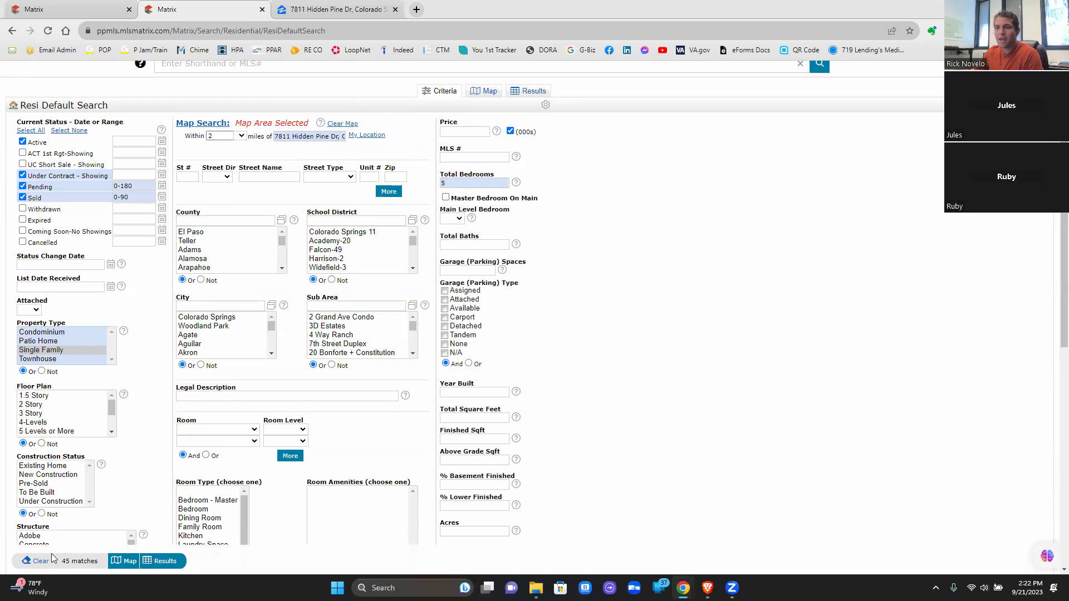
click(464, 246)
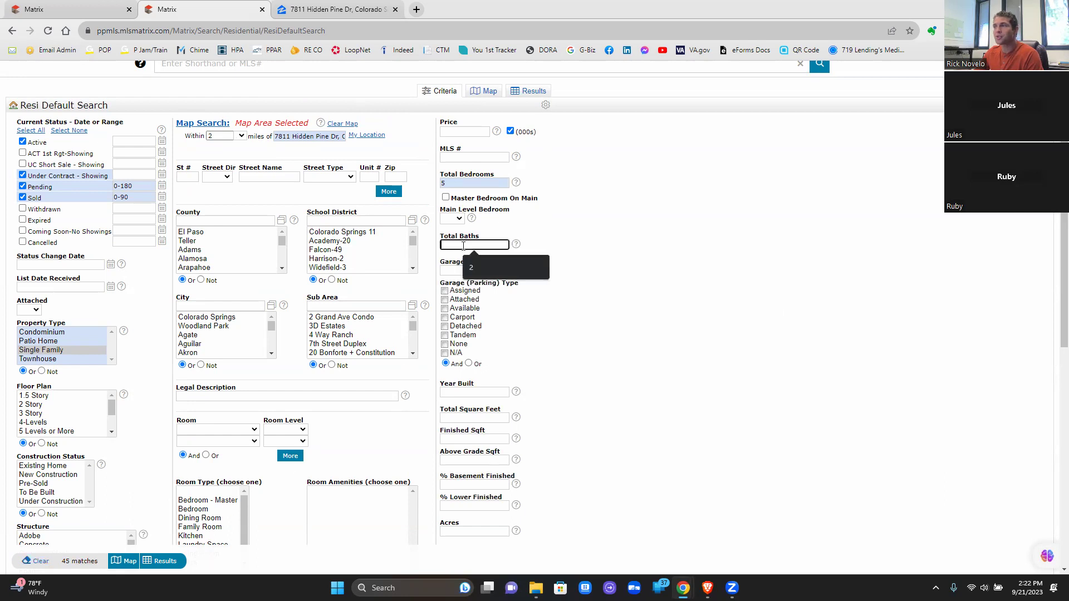
text(3)
click(562, 286)
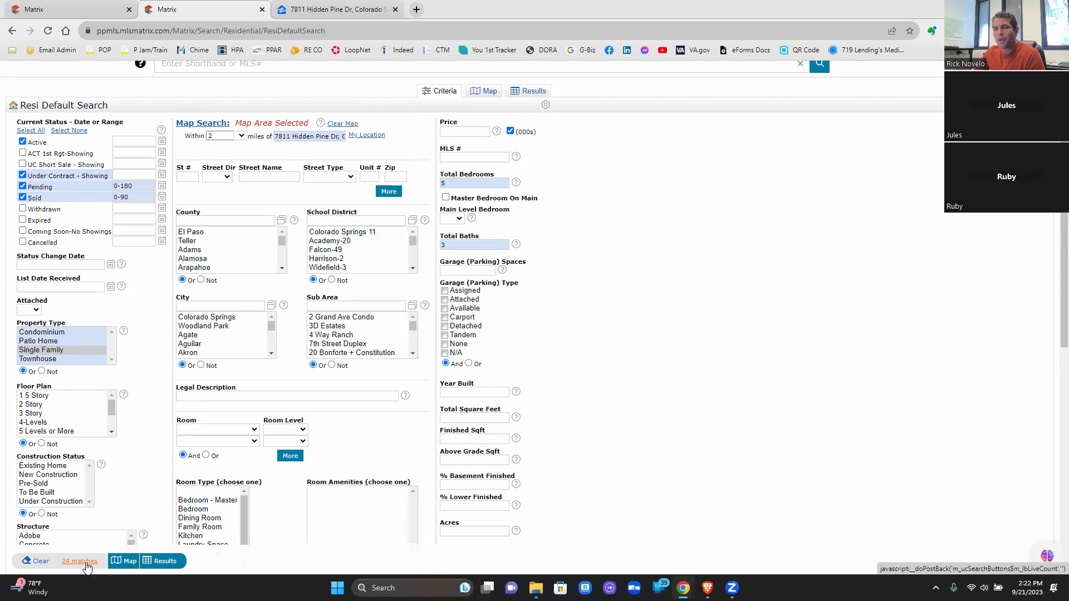
Step: Try a 4-5 bedroom range, then return Total Bedrooms to 5
double_click(442, 183)
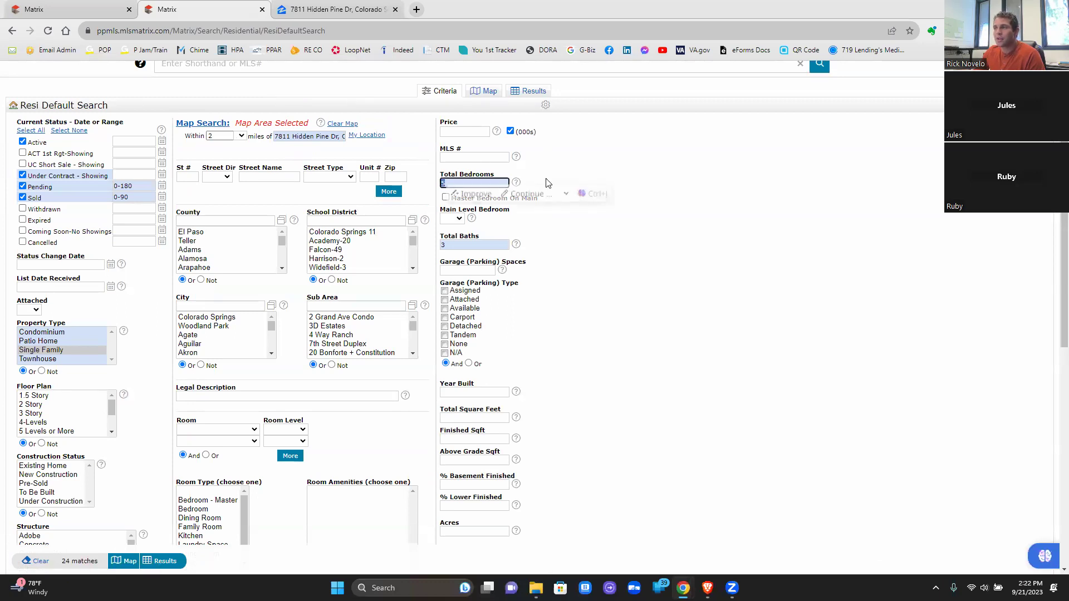
text(4-)
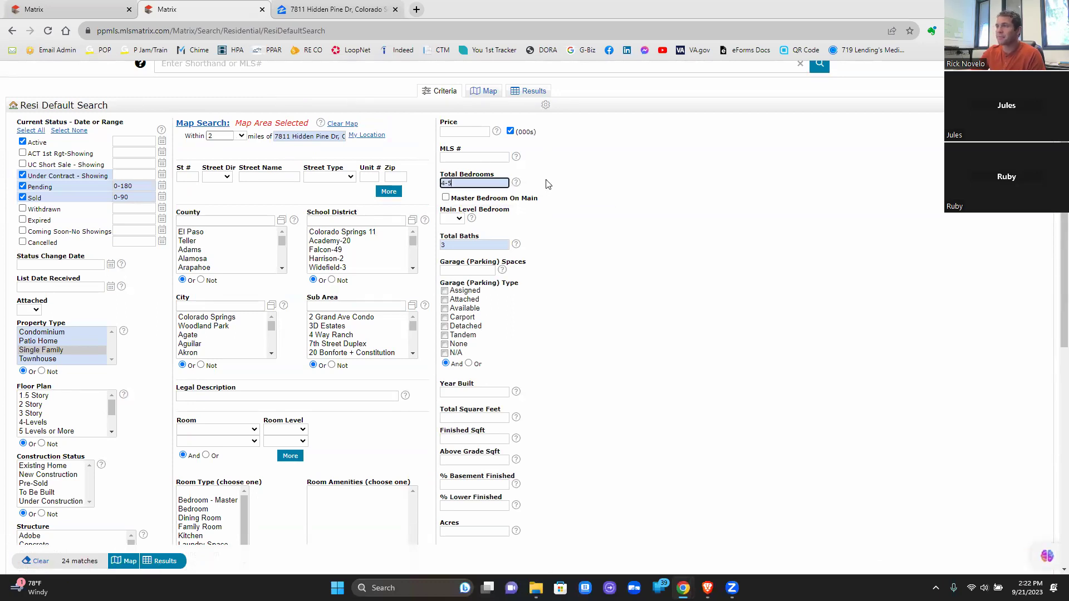
click(607, 235)
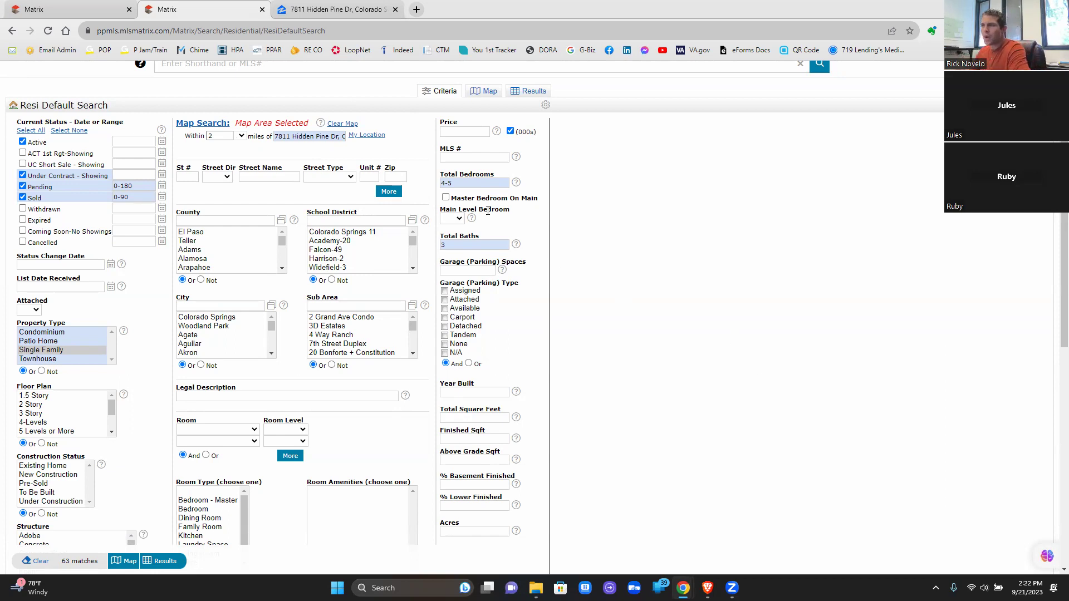
click(449, 182)
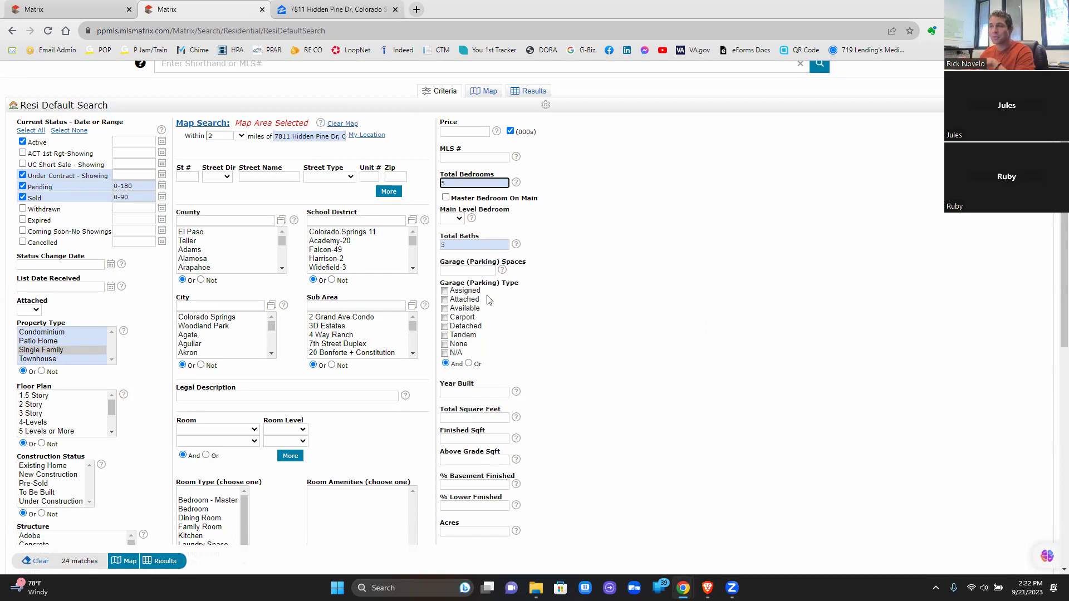
click(465, 272)
Step: Require 2 garage spaces with an Attached garage type
text(2)
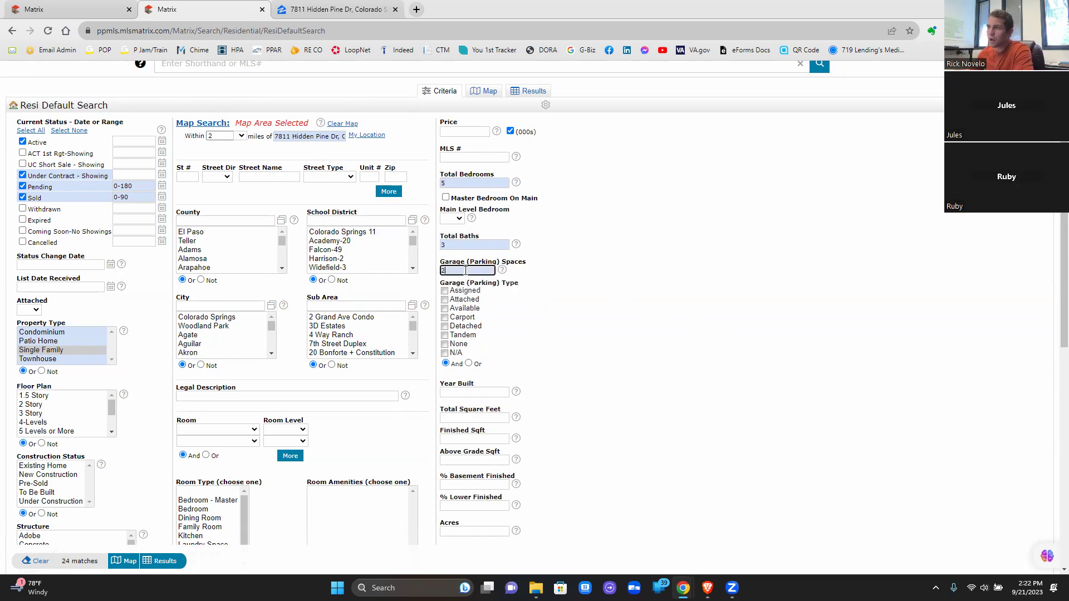
click(445, 300)
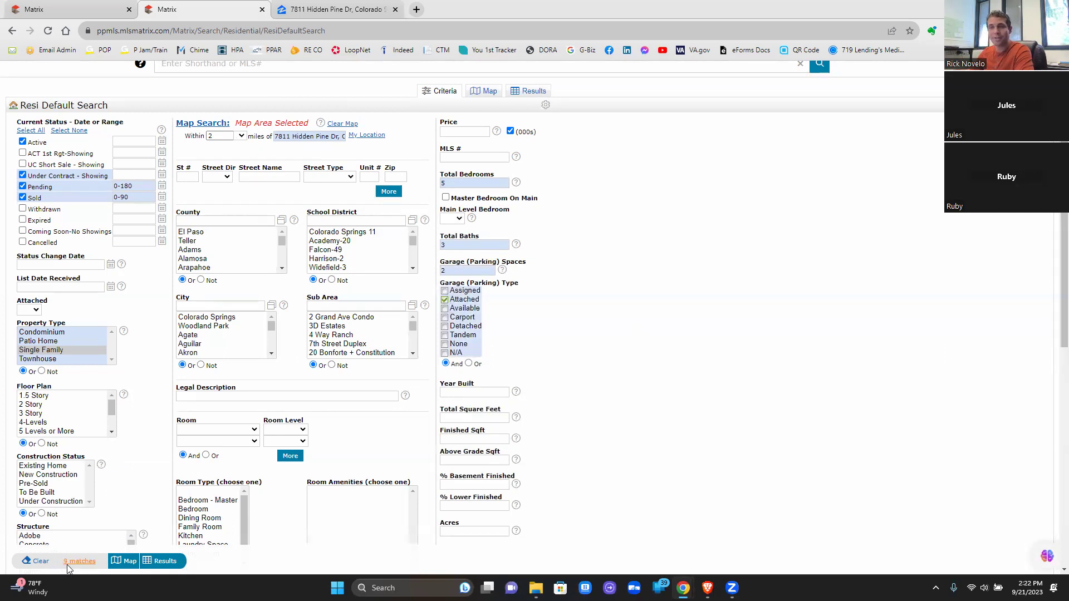
scroll(666, 357, down, 2)
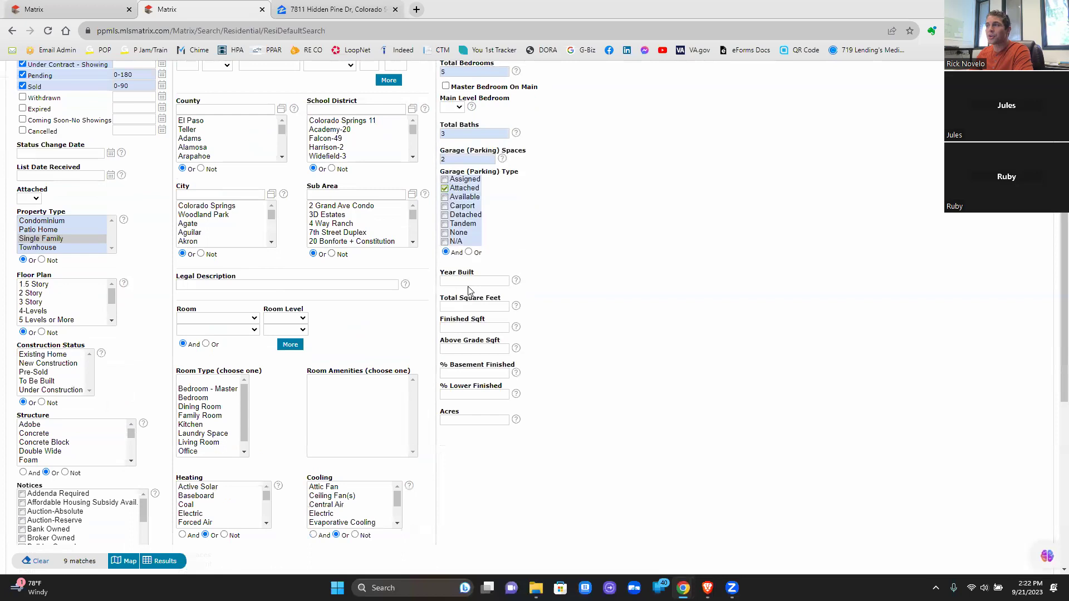
Step: Check the subject's 2001 Year Built on its listing tab, then return to the search form
click(94, 10)
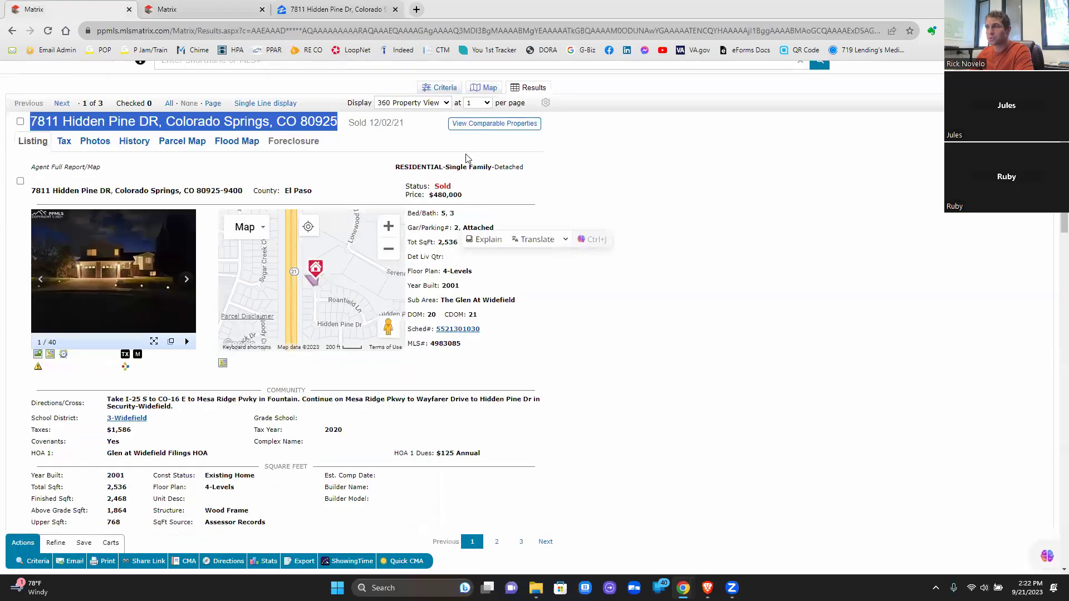
click(464, 271)
double_click(449, 285)
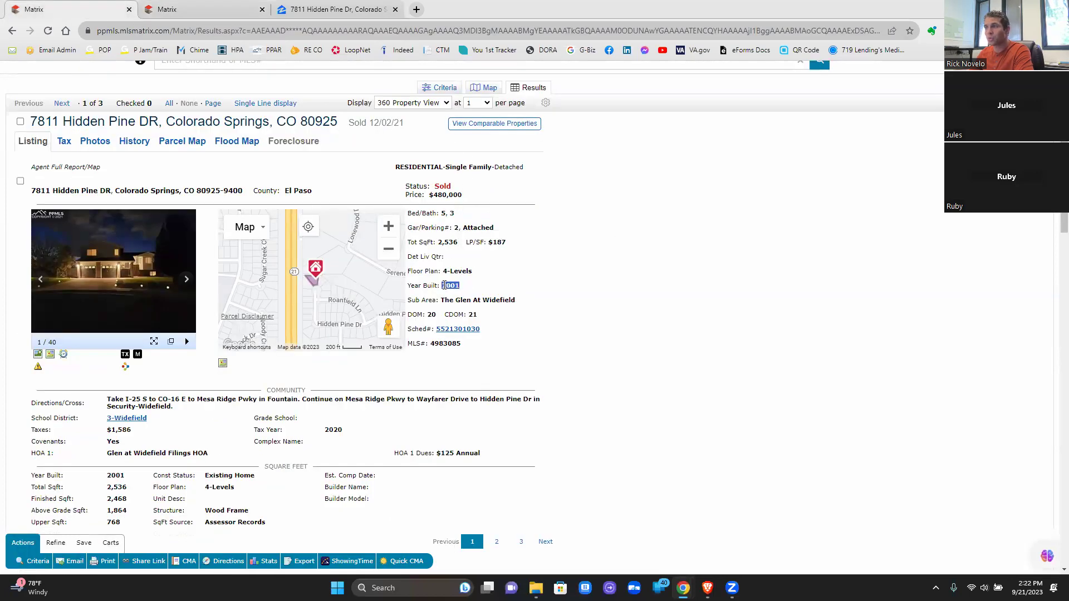
click(206, 10)
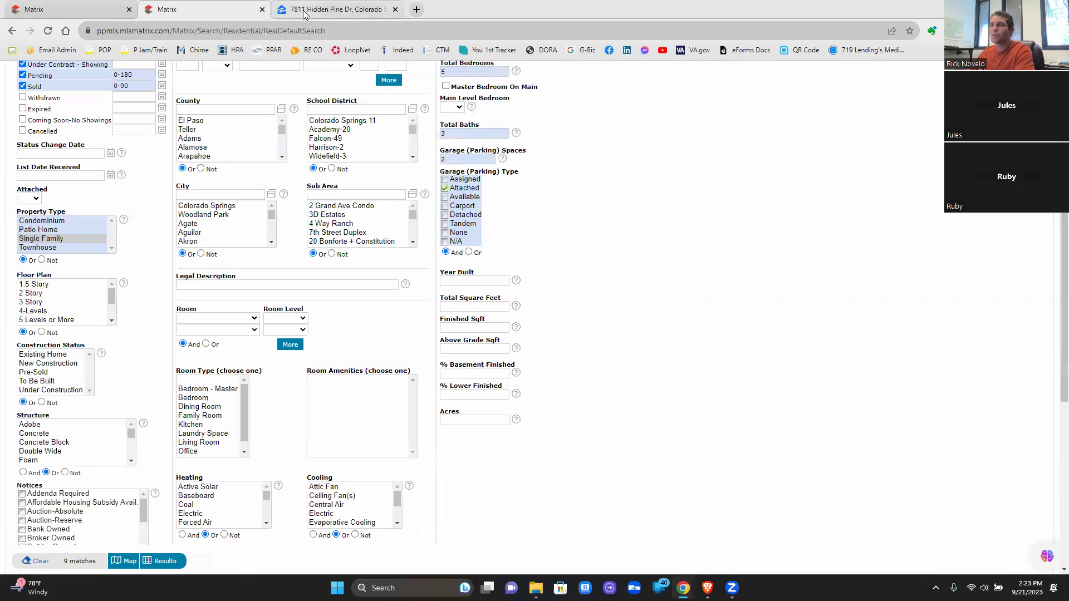
click(464, 282)
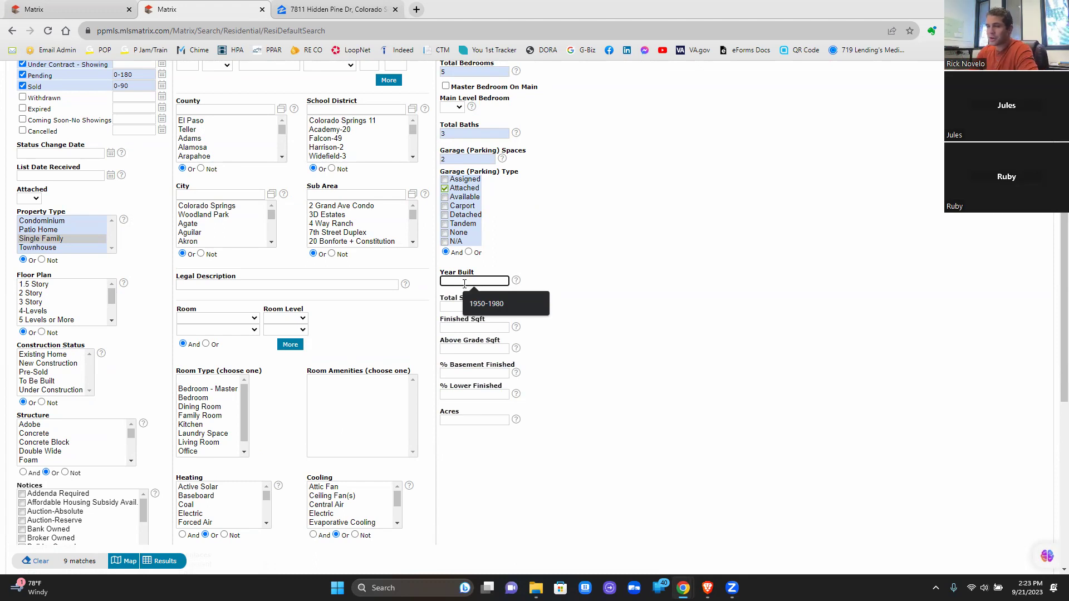
Step: Set Year Built to 1990-2010, trimming the search to 6 matches
text(1990-)
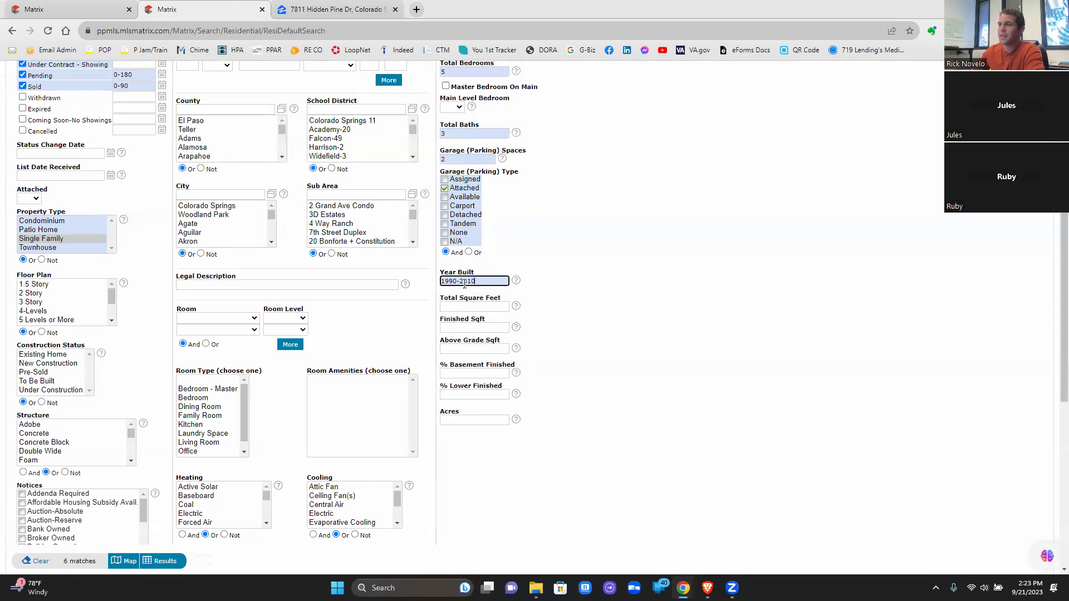
text(2010)
click(594, 303)
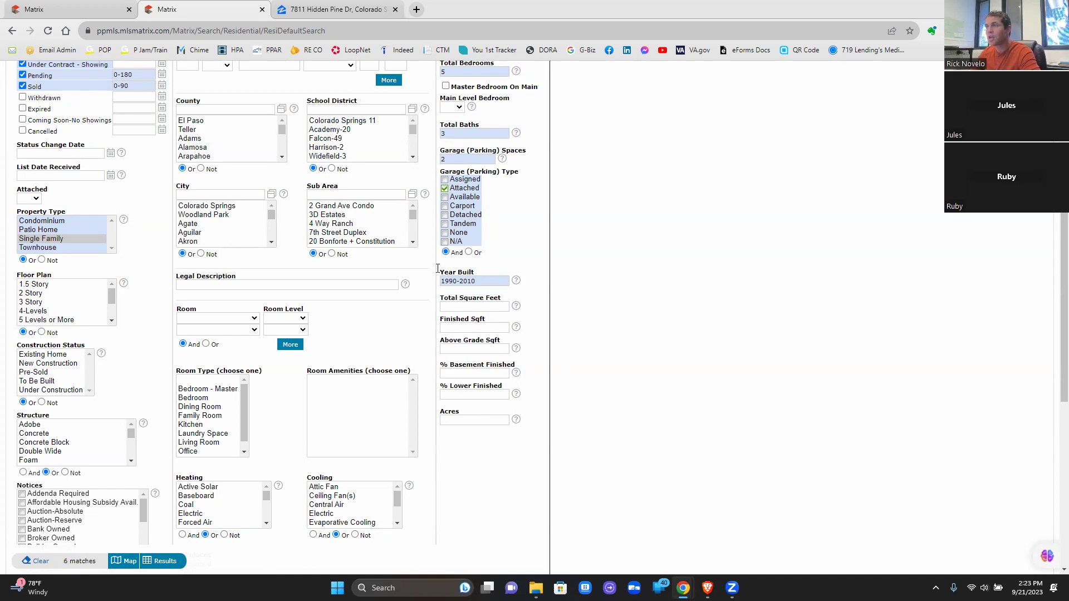
click(72, 9)
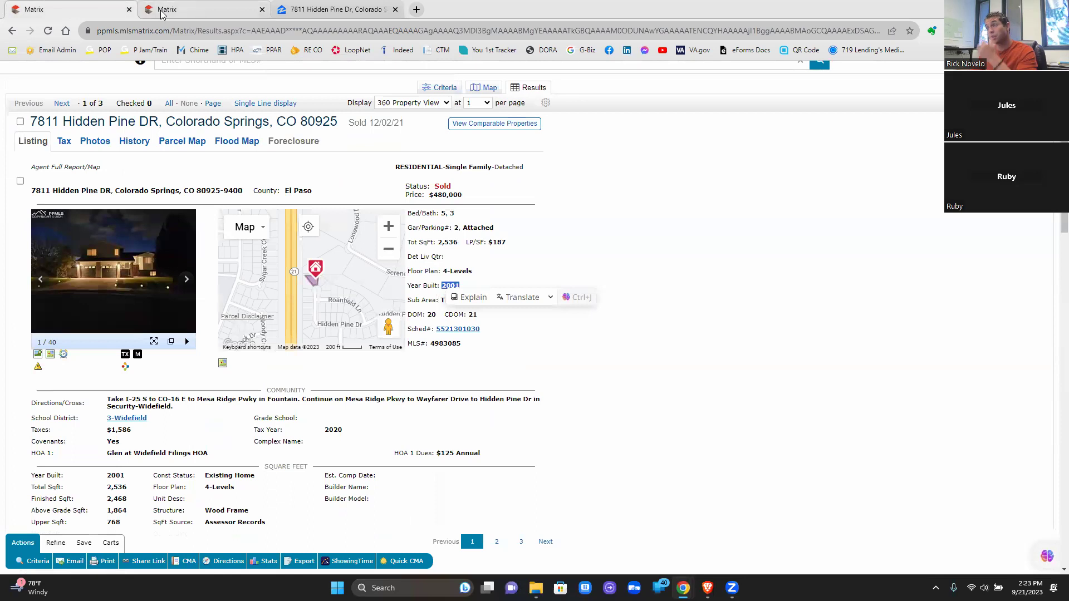
click(186, 11)
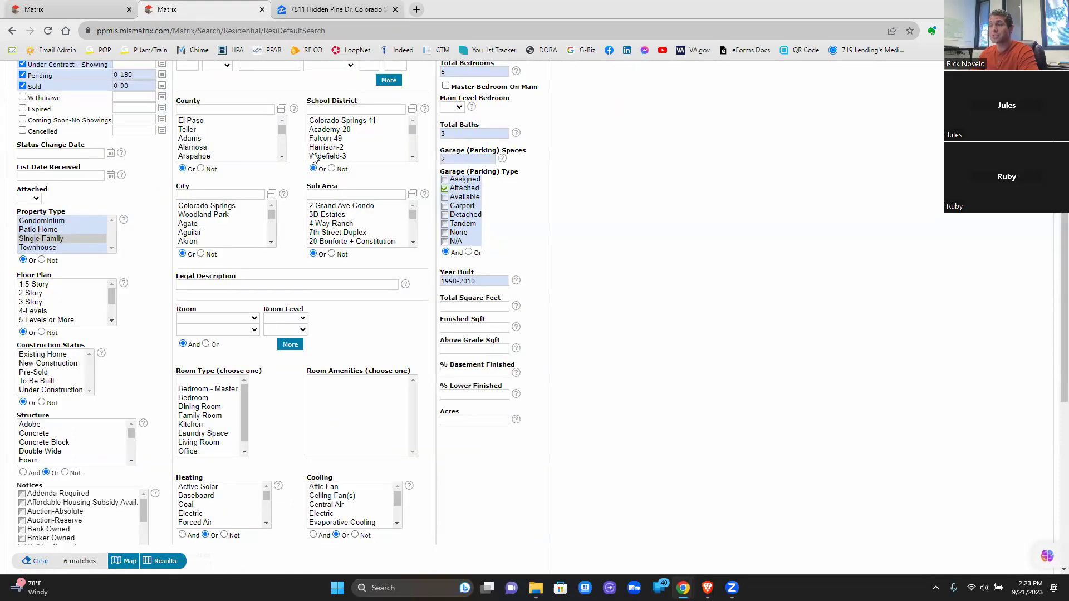
Step: Review the subject listing's square footage details
click(460, 306)
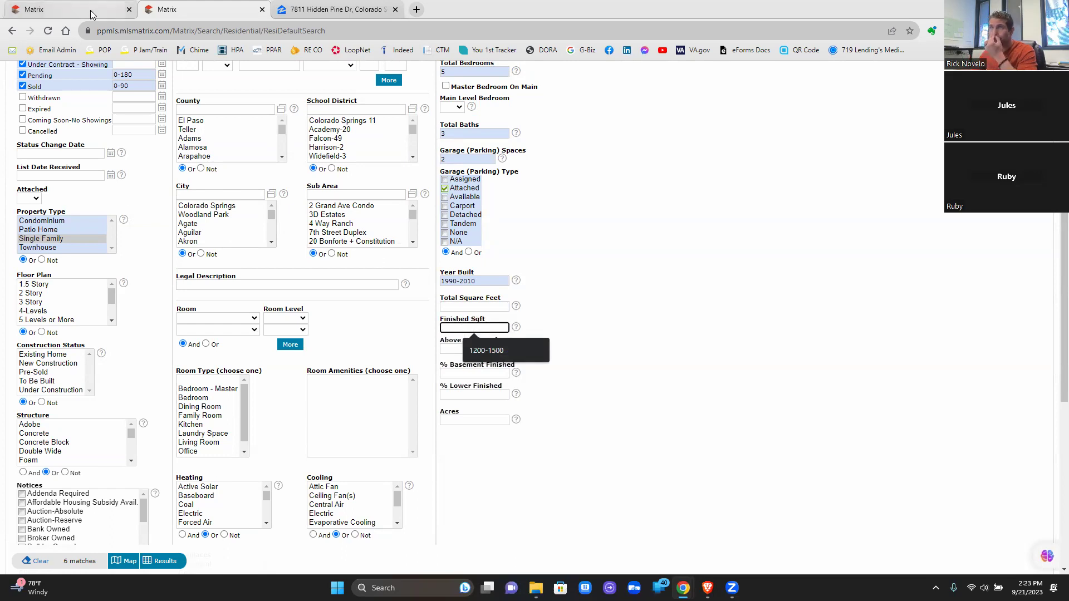
click(72, 9)
scroll(340, 320, down, 4)
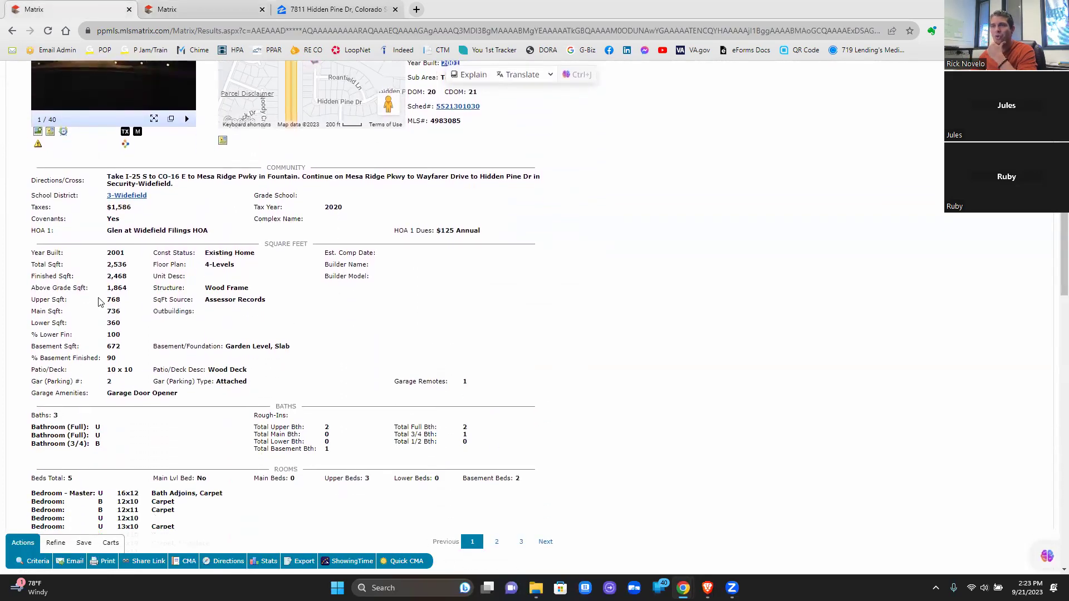
drag(31, 270, 108, 288)
click(28, 278)
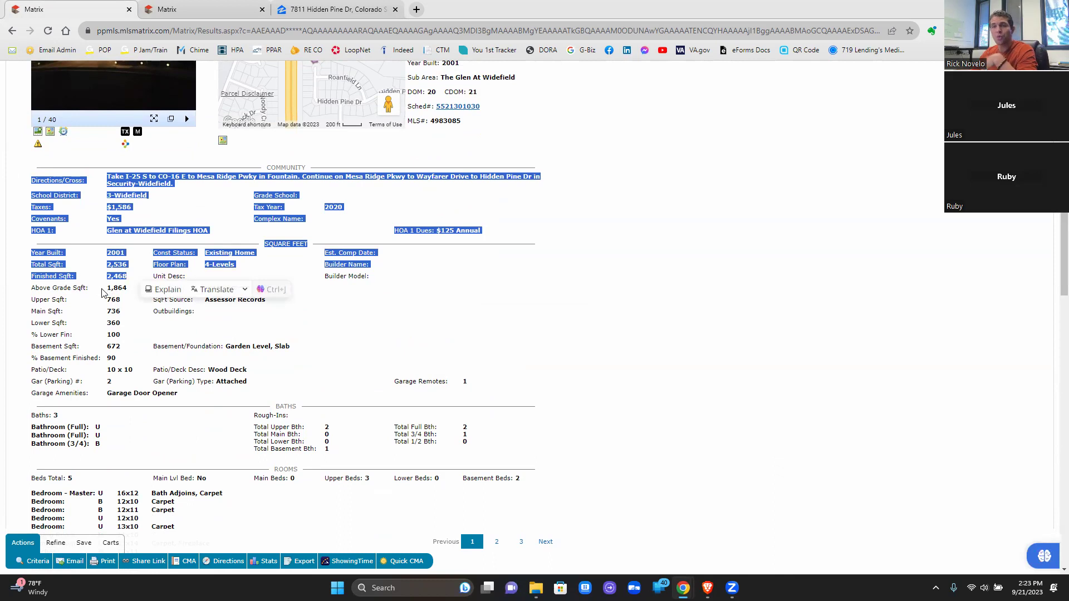
click(107, 289)
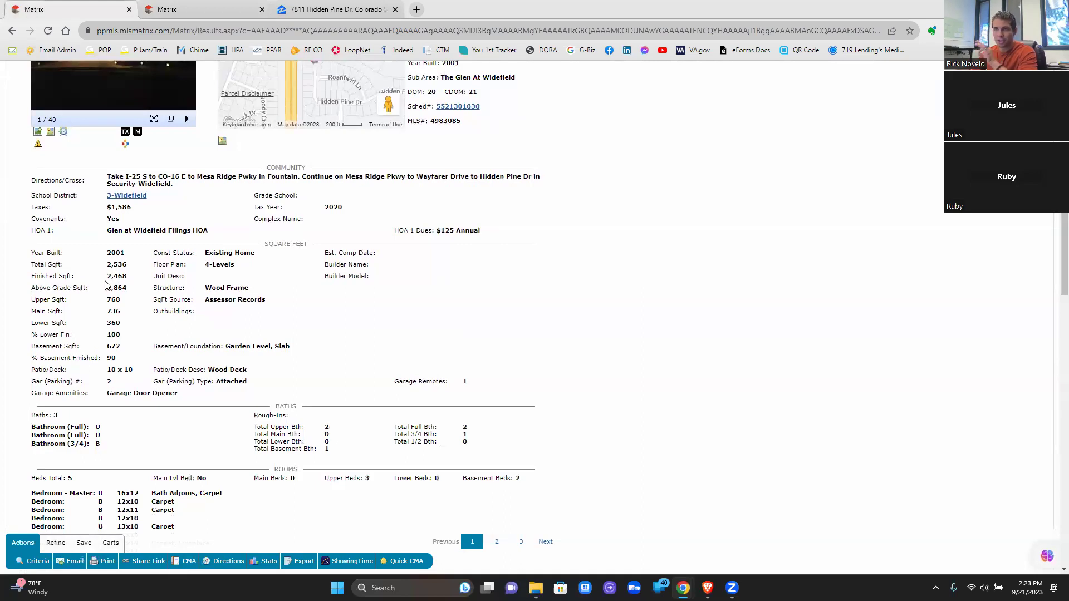
scroll(436, 198, up, 1)
scroll(436, 198, up, 3)
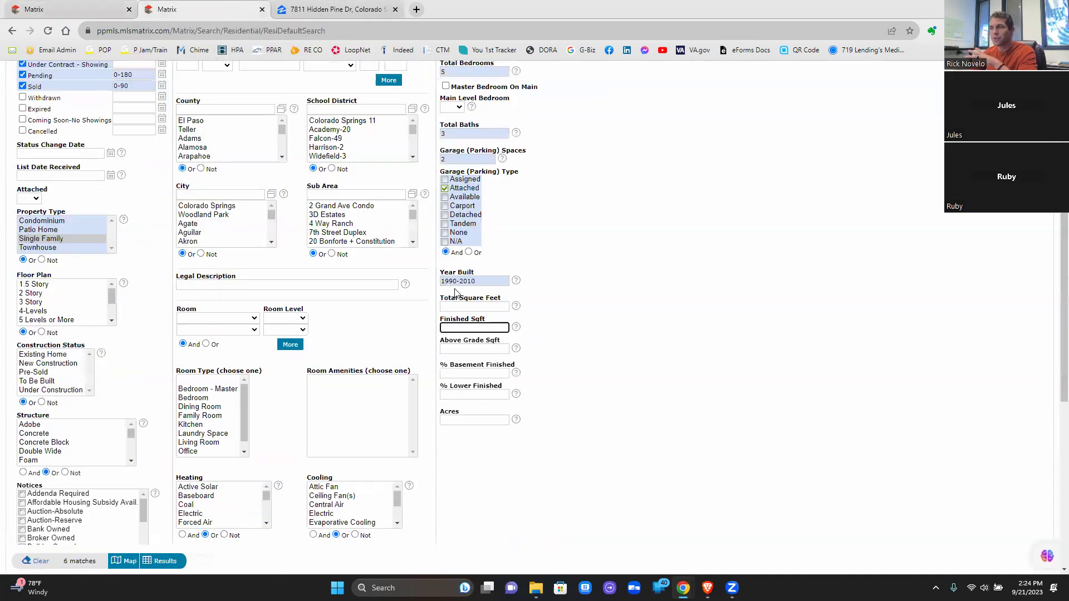
Step: Set Total Square Feet and Finished Sqft both to 2300-2700, leaving 5 matches
click(458, 307)
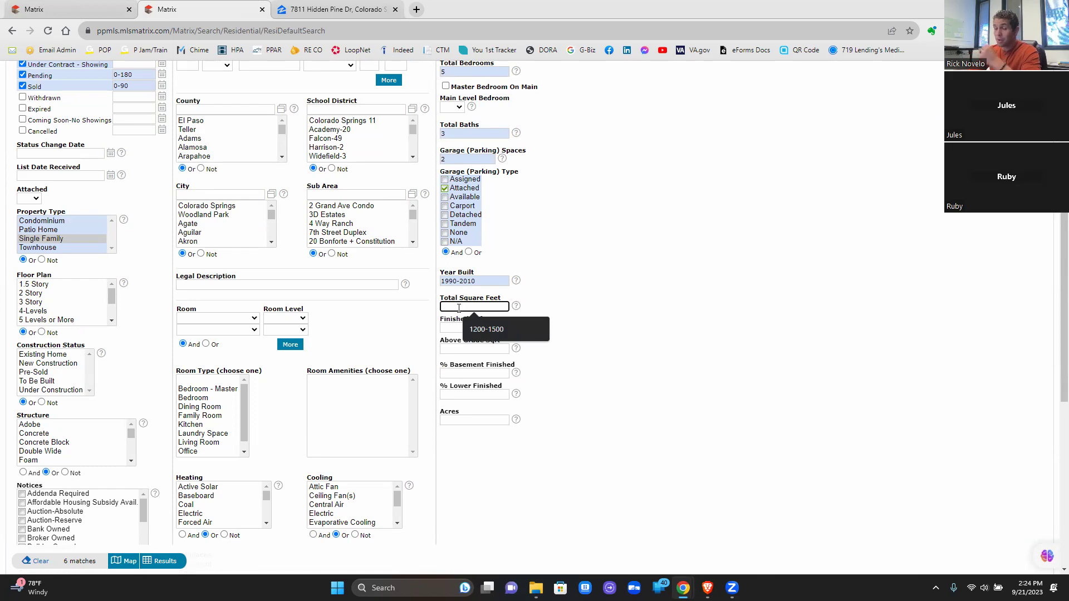
text(2300-2700)
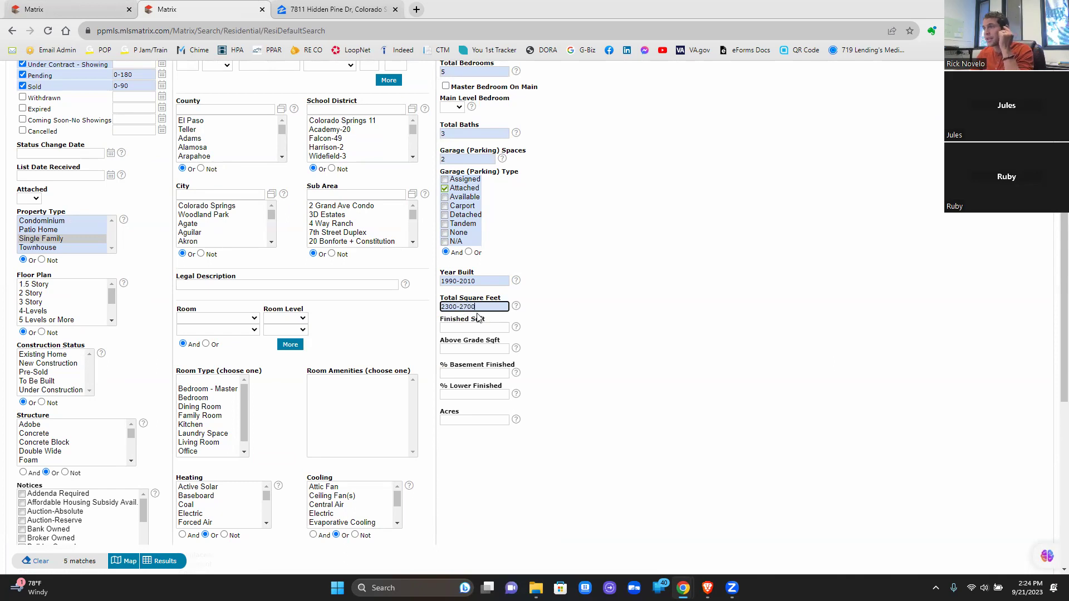
drag(480, 307, 425, 308)
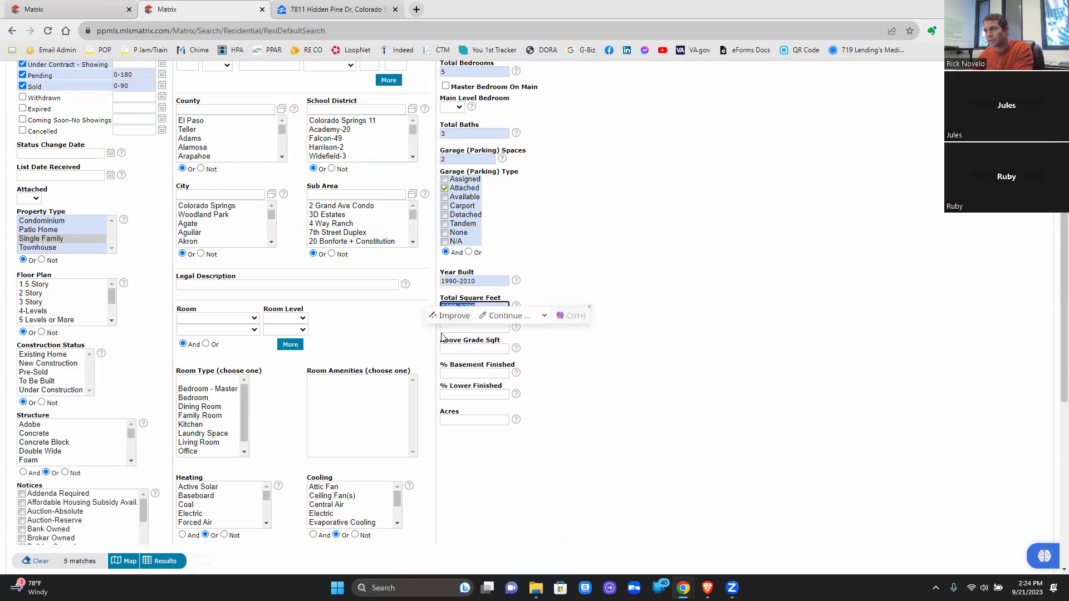
key(ctrl+c)
click(473, 327)
key(ctrl+v)
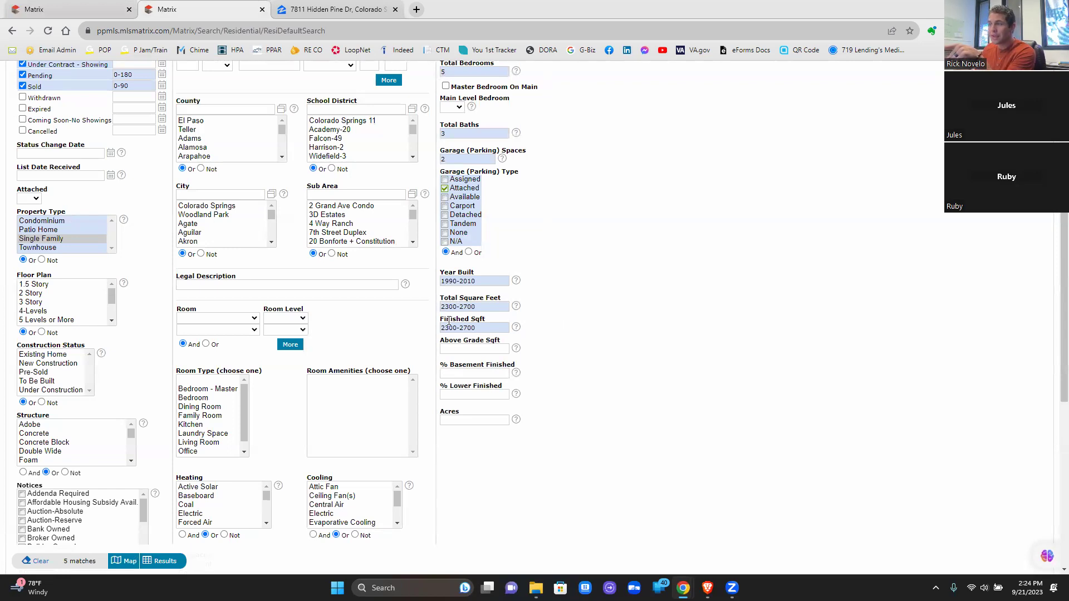
mouse_move(460, 323)
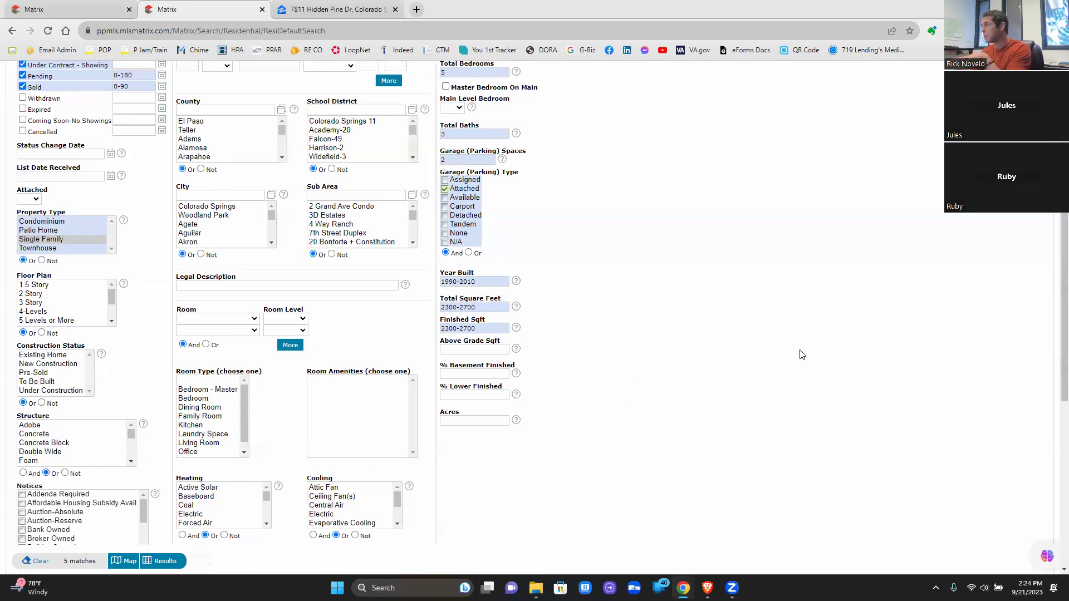
scroll(801, 353, up, 3)
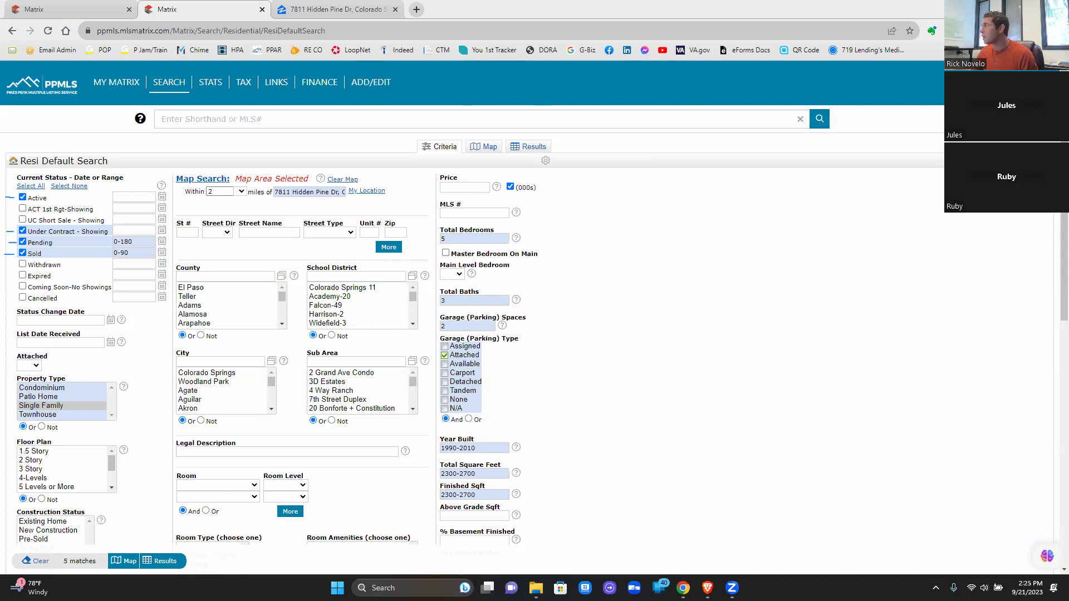
Step: Copy the 0-180 day range into Under Contract and change the Sold range to 0-100 days
drag(132, 242, 115, 243)
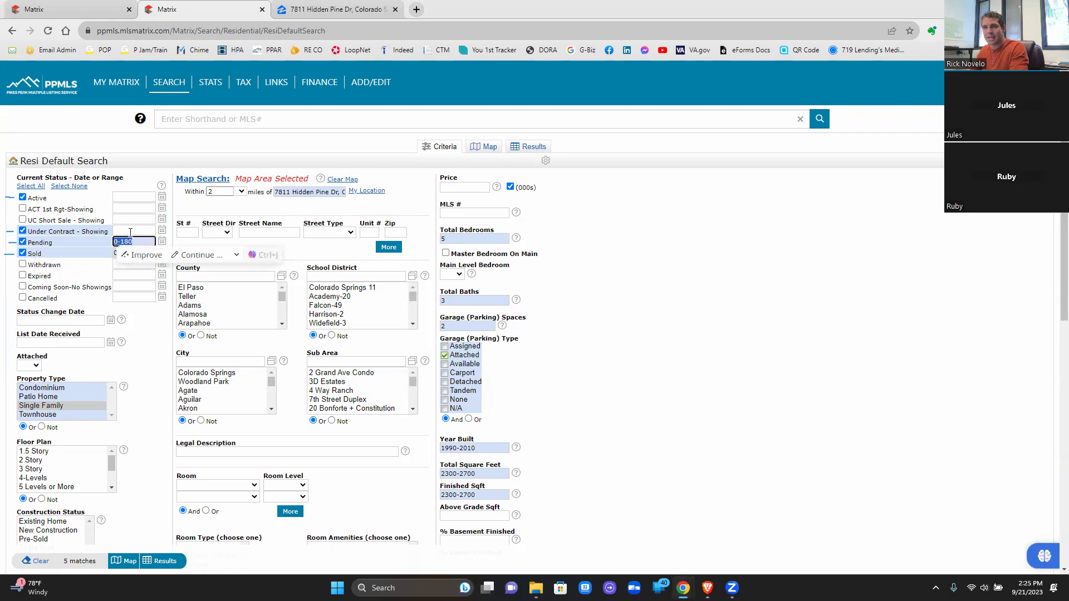
click(130, 233)
key(ctrl+v)
click(132, 254)
key(BackSpace)
key(BackSpace)
text(100)
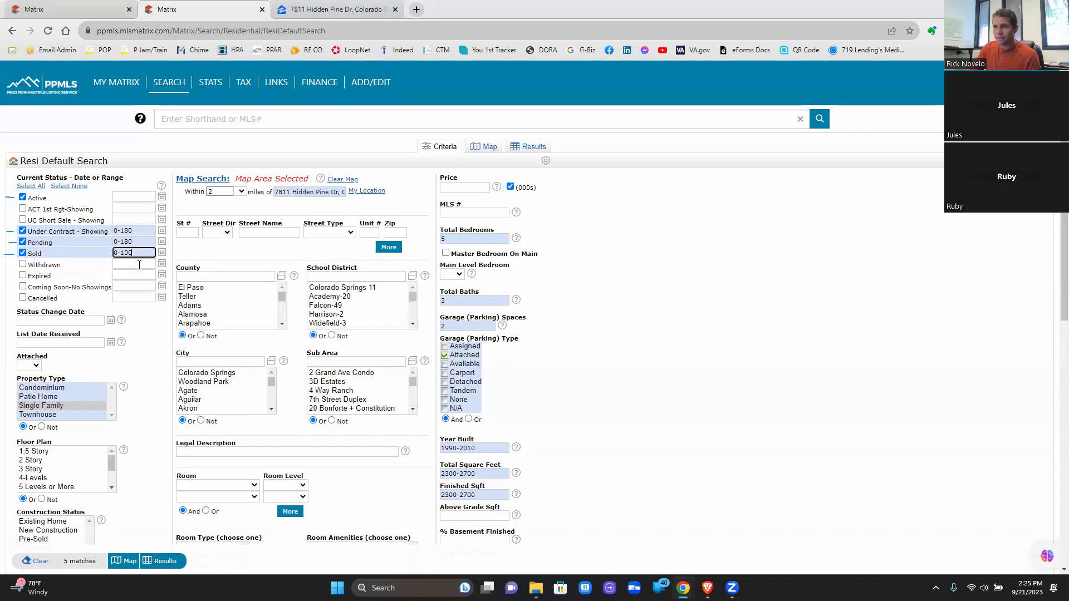
click(130, 275)
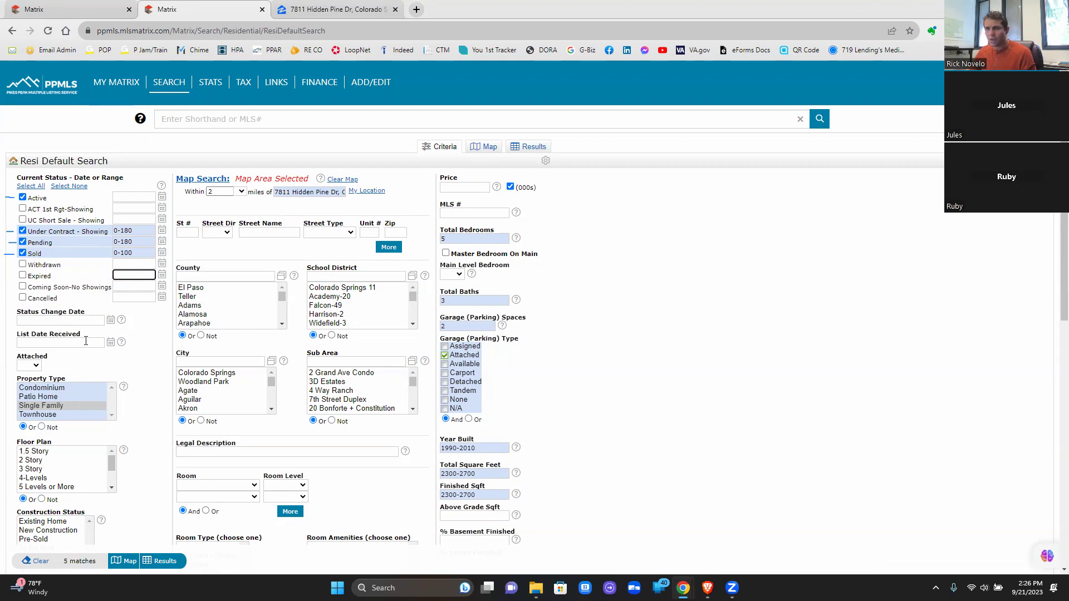
Step: Keep Single Family as the property type and check the 2-mile radius around the subject
drag(17, 379, 71, 379)
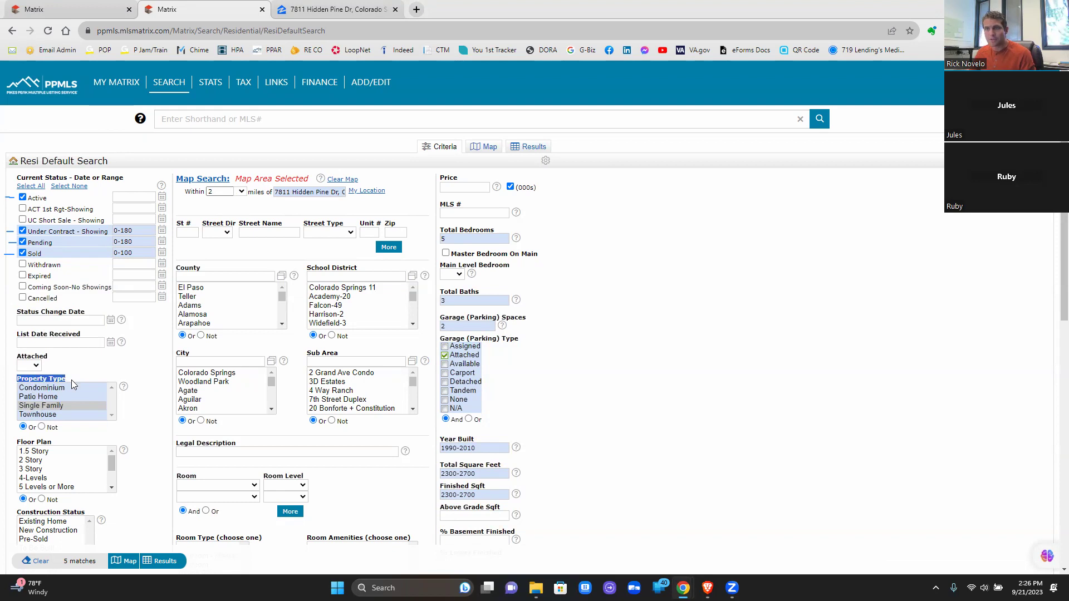
click(113, 420)
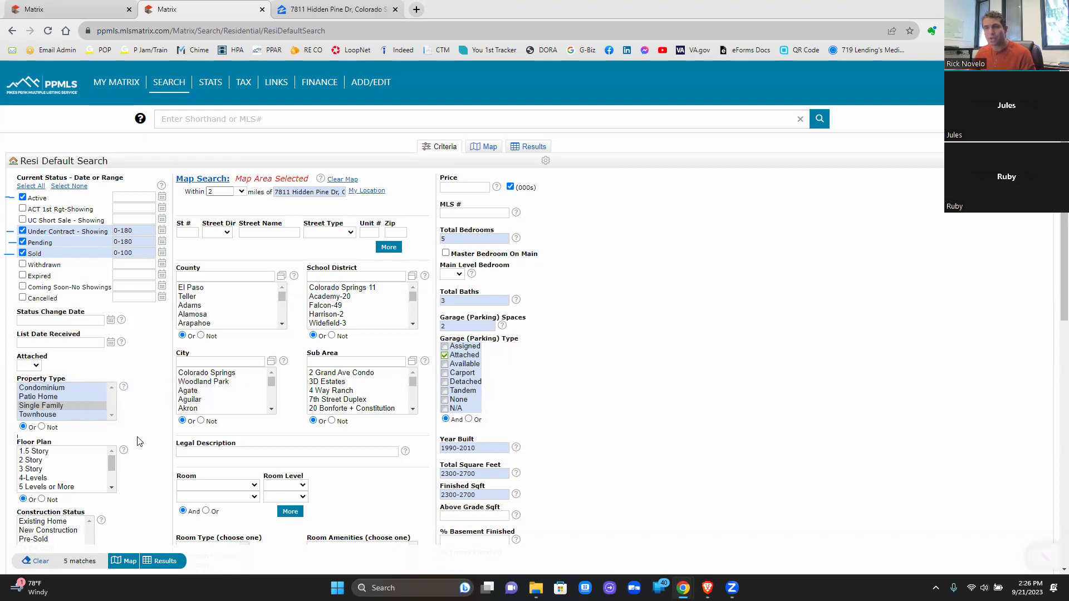
click(113, 420)
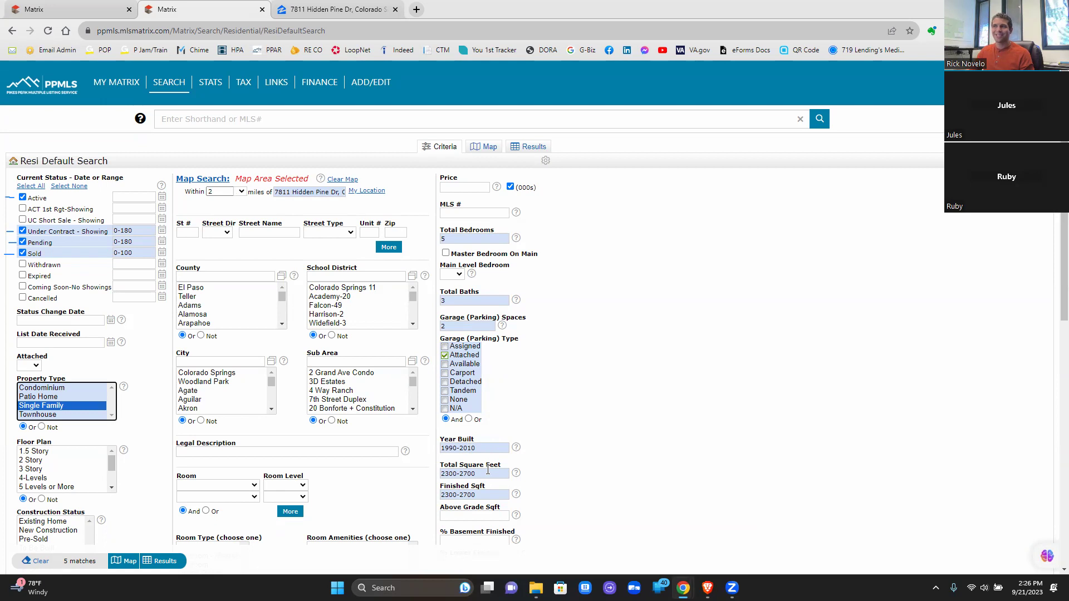
mouse_move(169, 82)
click(216, 193)
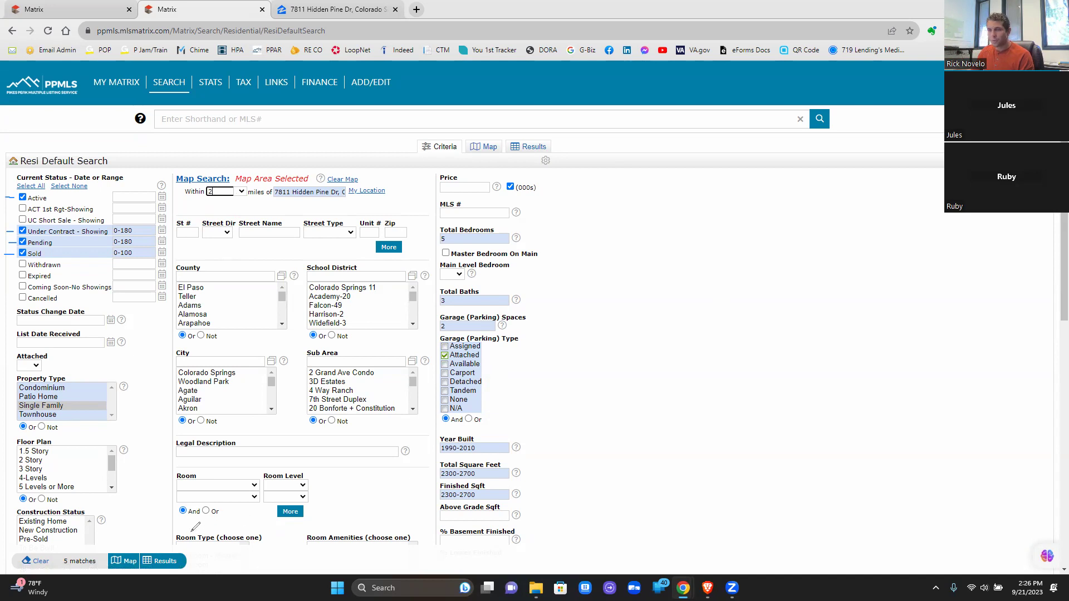
mouse_move(161, 536)
mouse_down()
mouse_move(146, 571)
mouse_move(187, 568)
mouse_move(155, 537)
mouse_up()
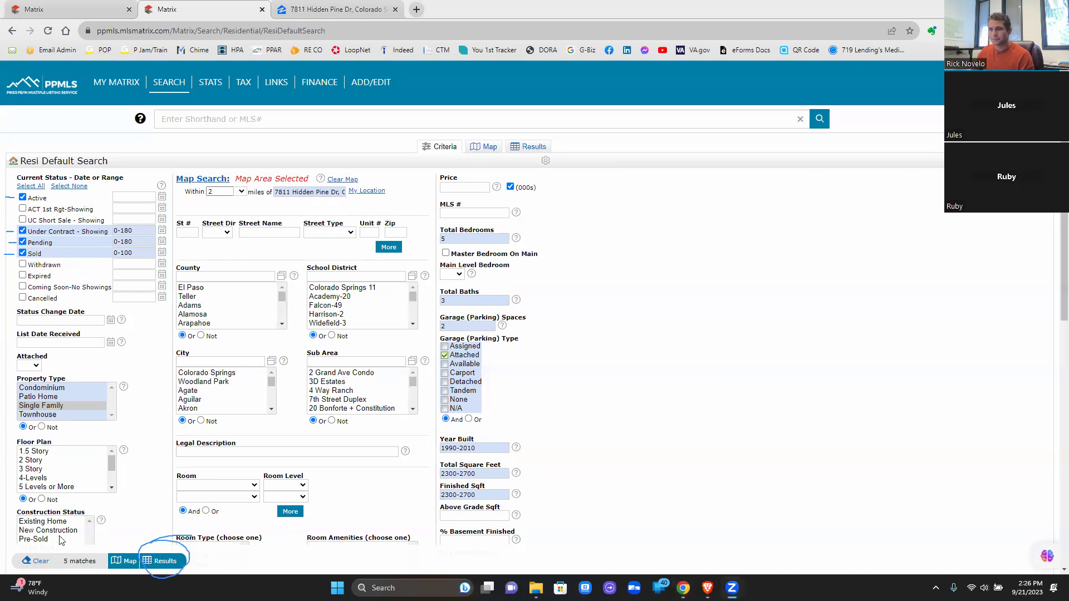
Step: Run the comp search and sort the 5 results by price, $455,000 down to $425,000
click(165, 564)
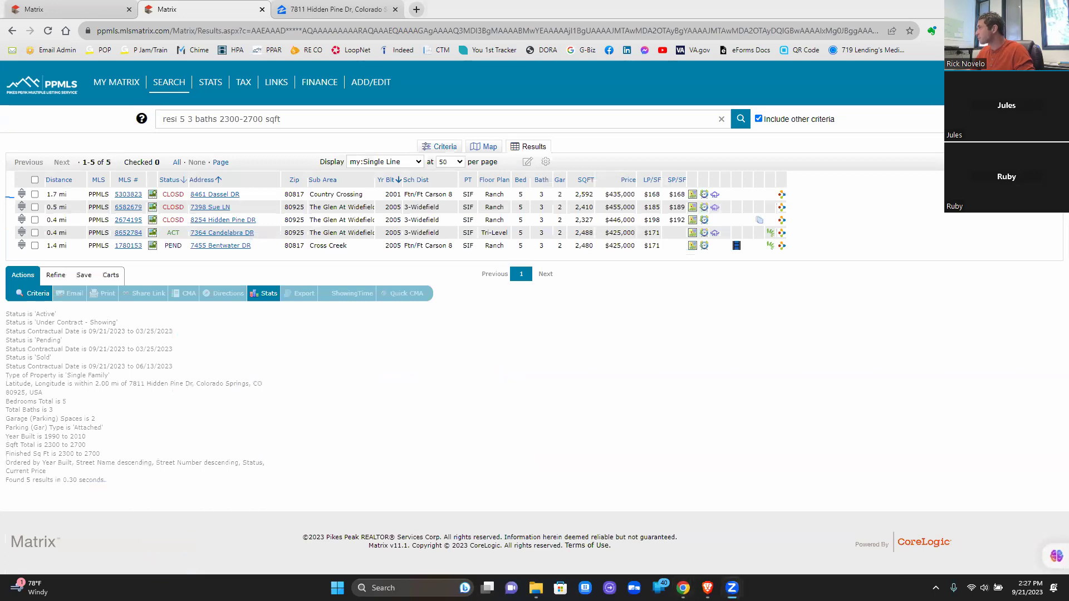
click(628, 180)
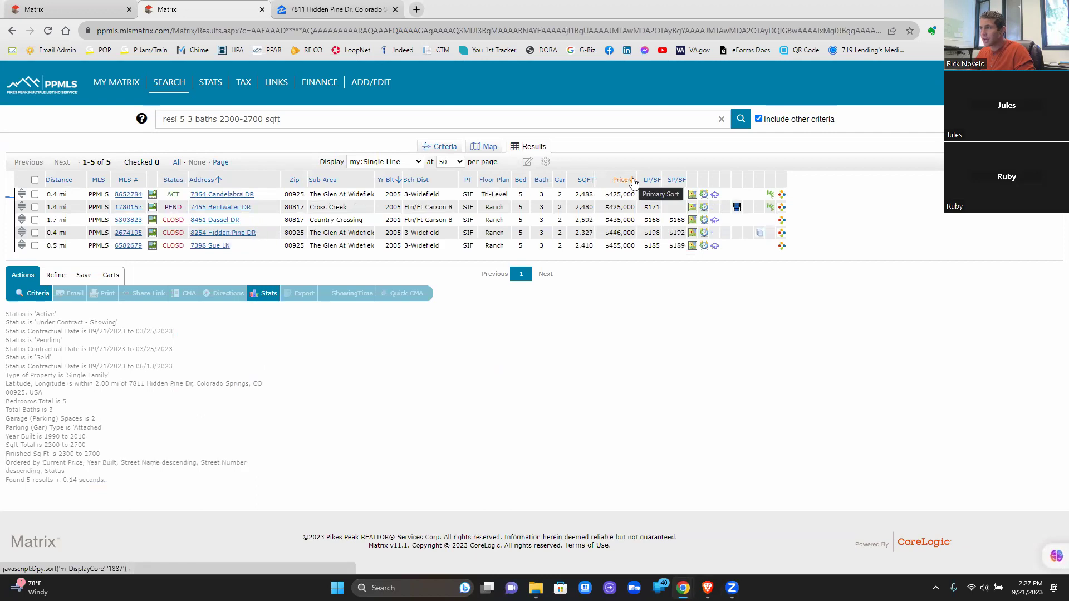
click(633, 180)
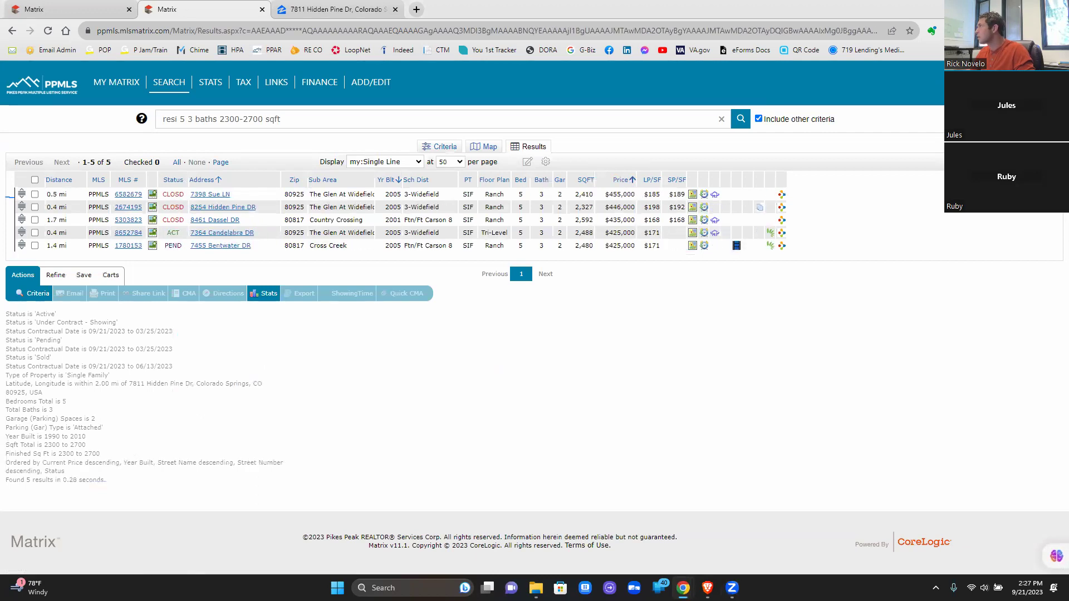
mouse_move(600, 178)
mouse_down()
mouse_move(600, 224)
mouse_move(631, 257)
mouse_move(645, 173)
mouse_move(600, 174)
mouse_up()
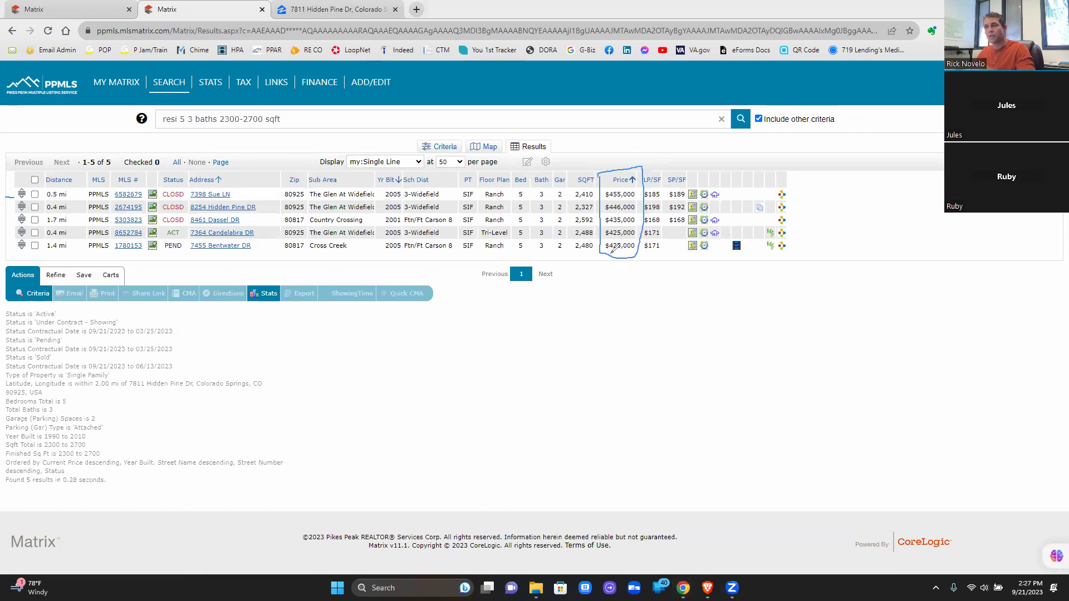
mouse_move(515, 169)
mouse_down()
mouse_move(528, 248)
mouse_move(540, 234)
mouse_move(541, 166)
mouse_move(538, 223)
mouse_move(550, 250)
mouse_move(549, 222)
mouse_up()
mouse_move(550, 181)
mouse_down()
mouse_move(561, 162)
mouse_move(576, 198)
mouse_move(564, 249)
mouse_up()
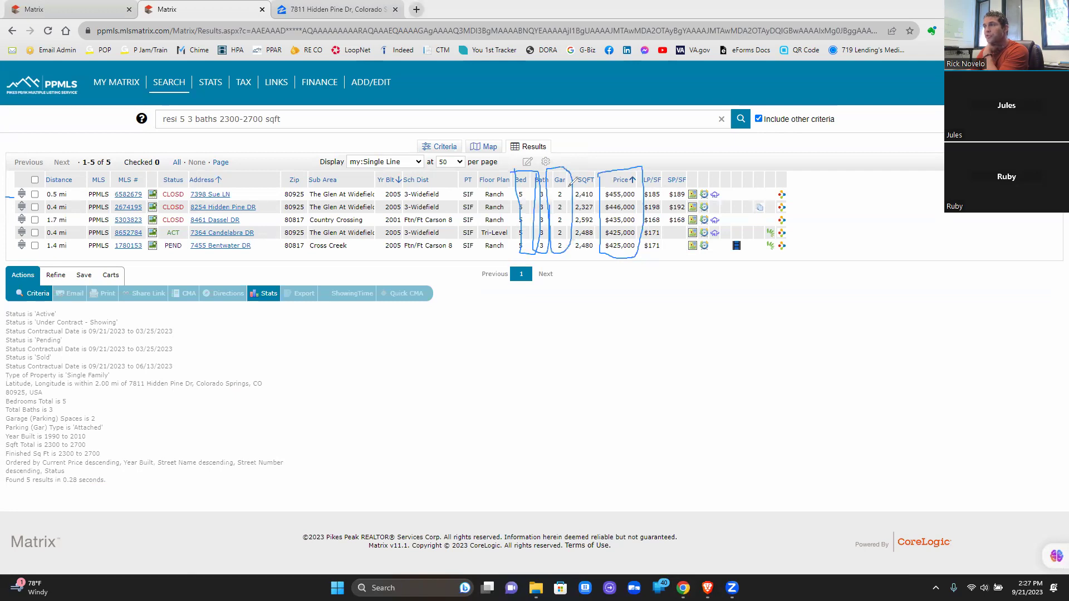
mouse_move(575, 163)
mouse_down()
mouse_move(570, 245)
mouse_move(602, 247)
mouse_move(601, 166)
mouse_move(574, 198)
mouse_move(574, 219)
mouse_up()
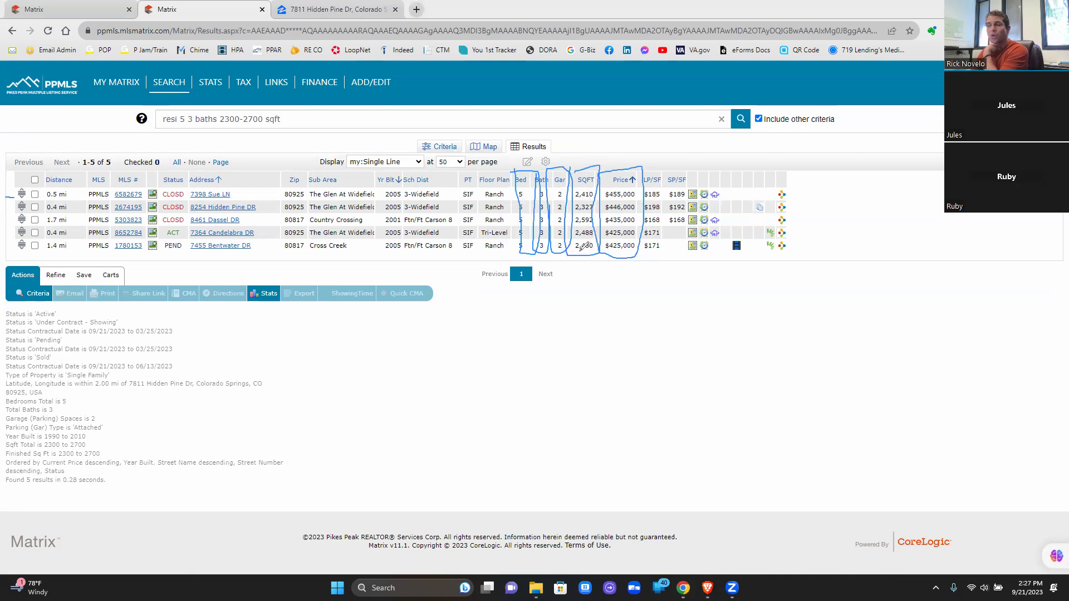
mouse_move(45, 173)
mouse_down()
mouse_move(86, 172)
mouse_move(77, 257)
mouse_move(59, 259)
mouse_move(43, 245)
mouse_move(50, 174)
mouse_move(67, 199)
mouse_move(62, 250)
mouse_up()
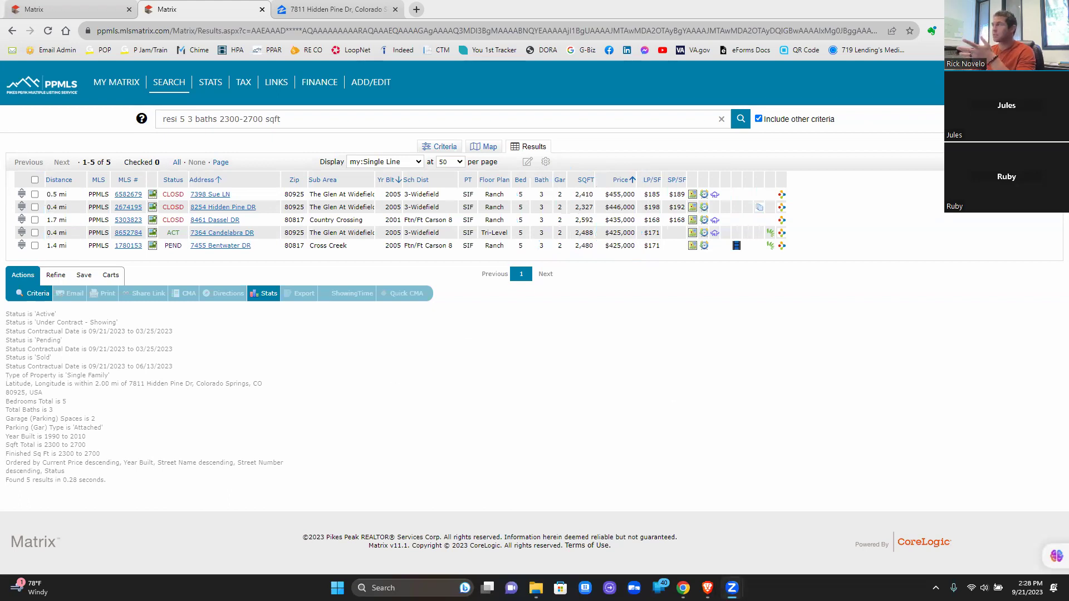
click(125, 196)
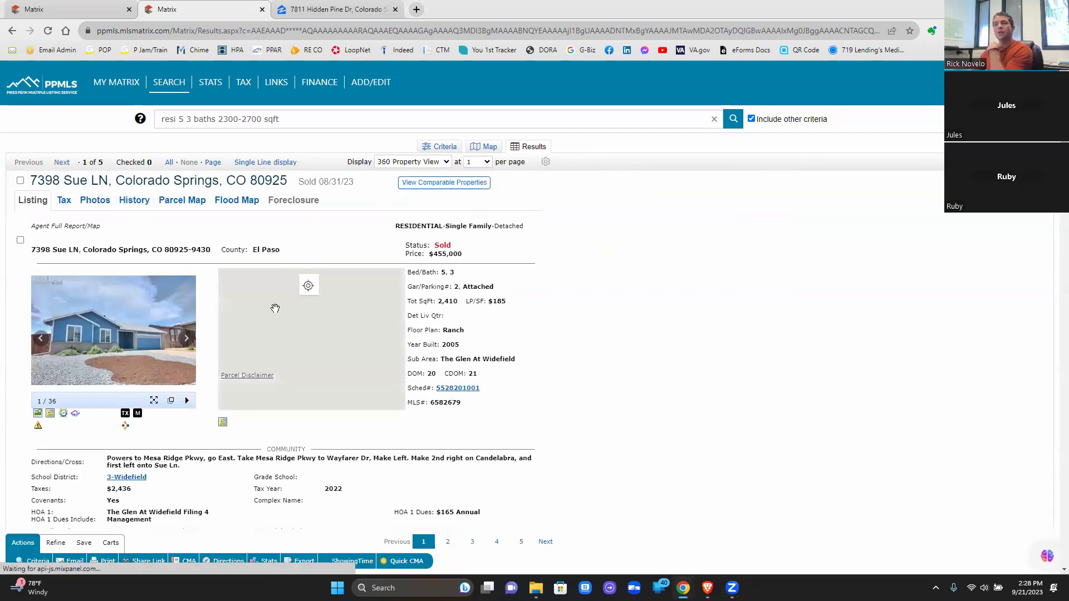
click(171, 401)
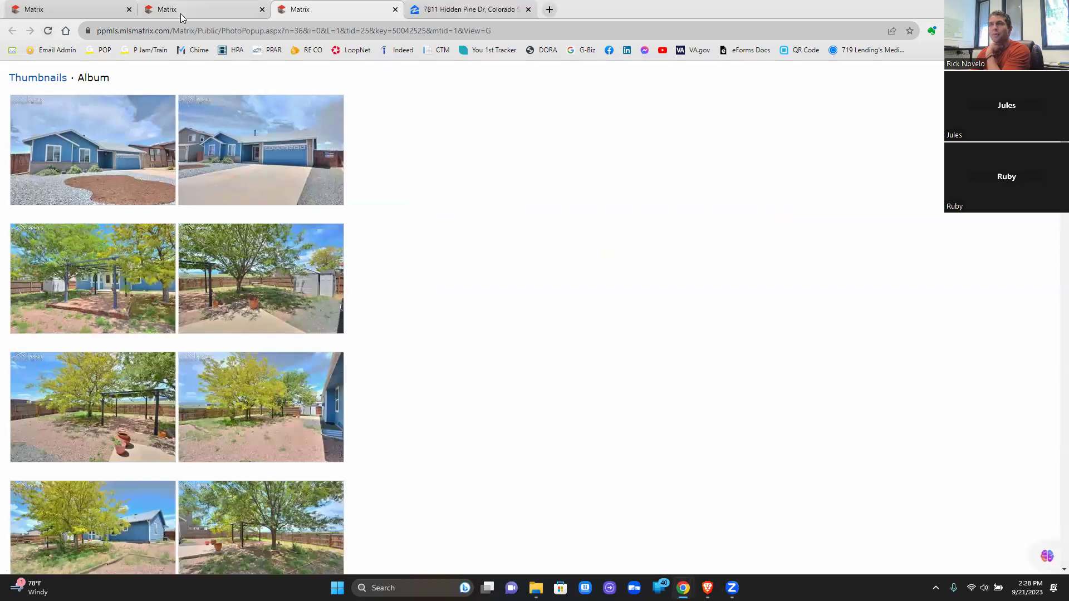
click(180, 13)
click(111, 329)
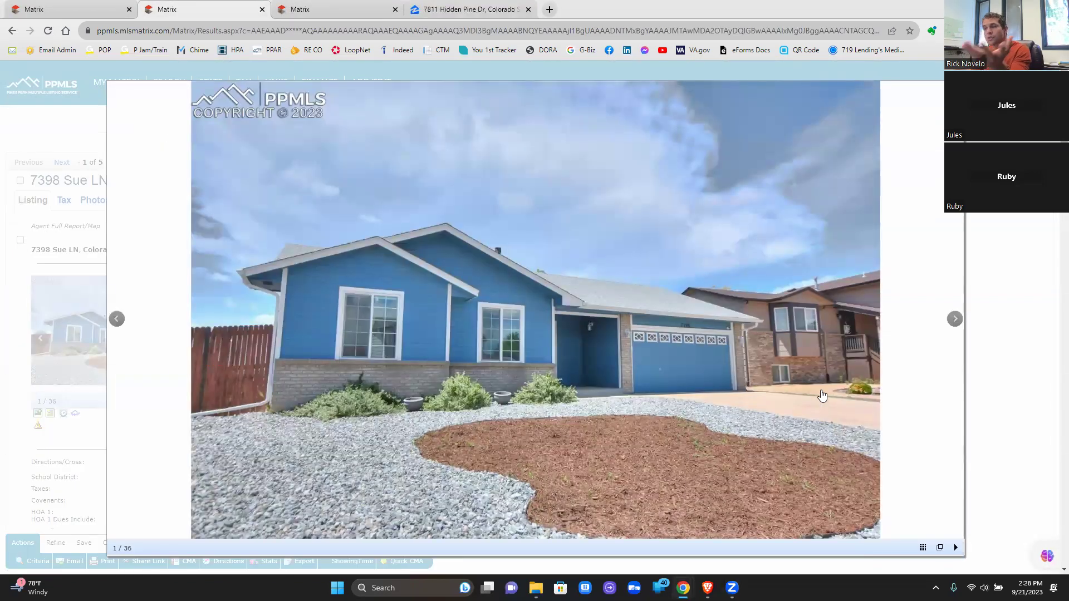
Step: Page through the front, pergola and shed backyard photos to the entryway, picture 9 of 36
click(955, 322)
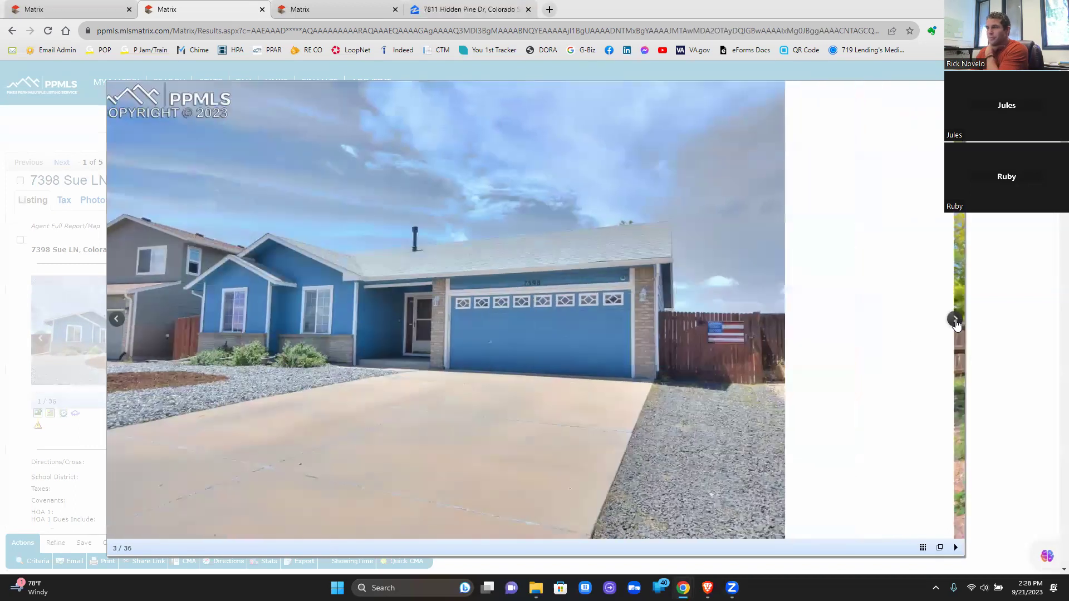
click(956, 322)
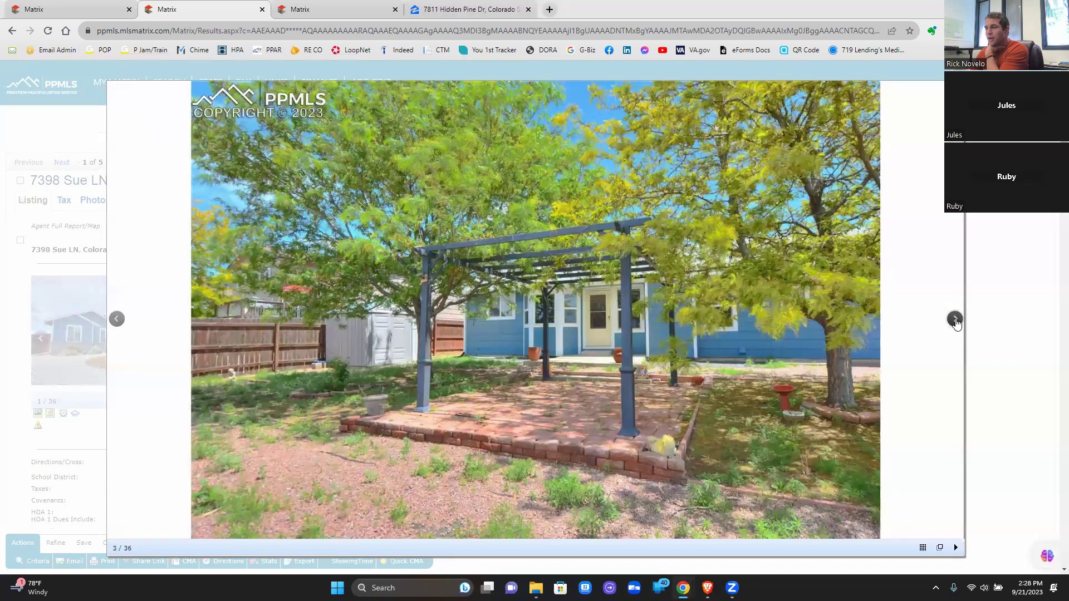
click(956, 321)
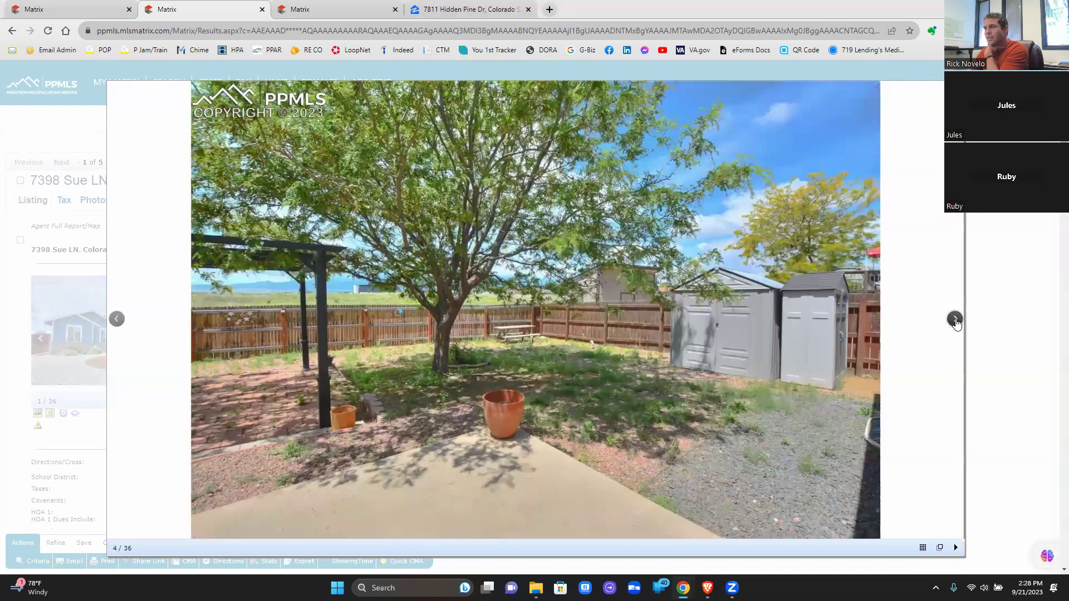
click(955, 320)
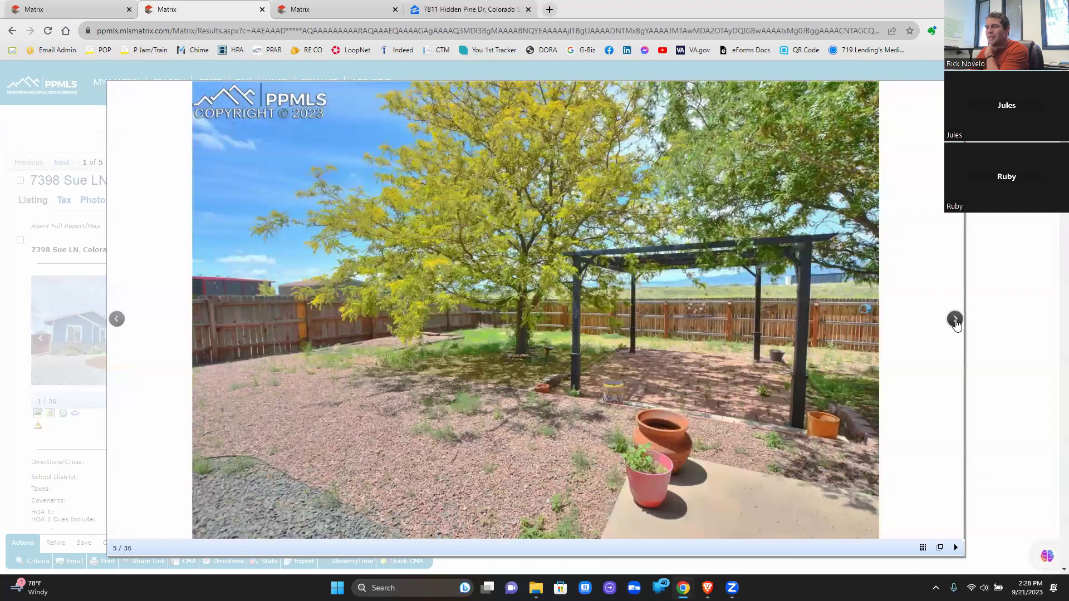
click(955, 321)
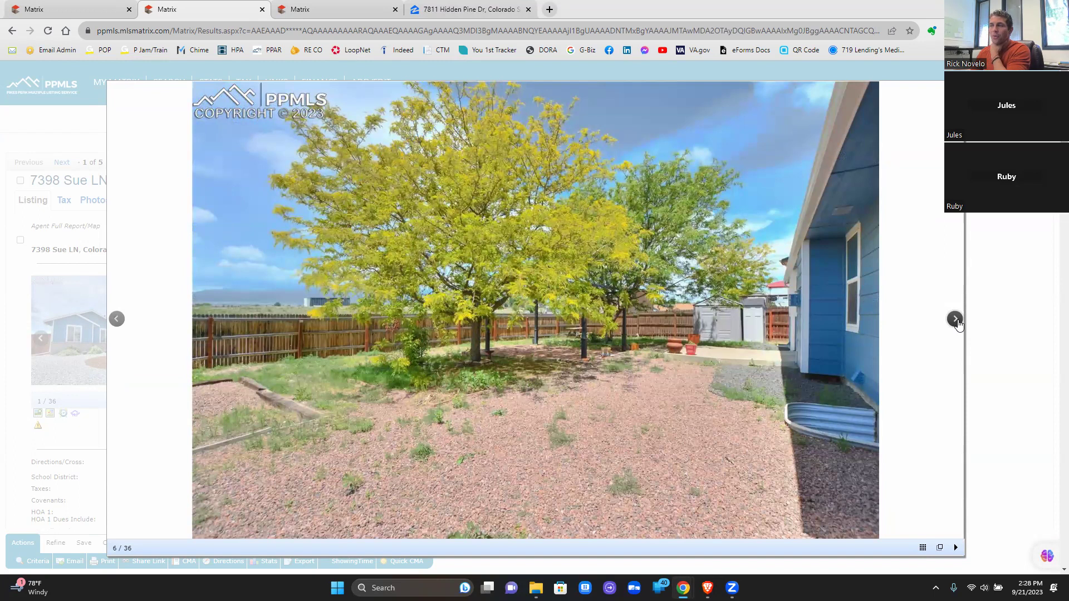
click(955, 321)
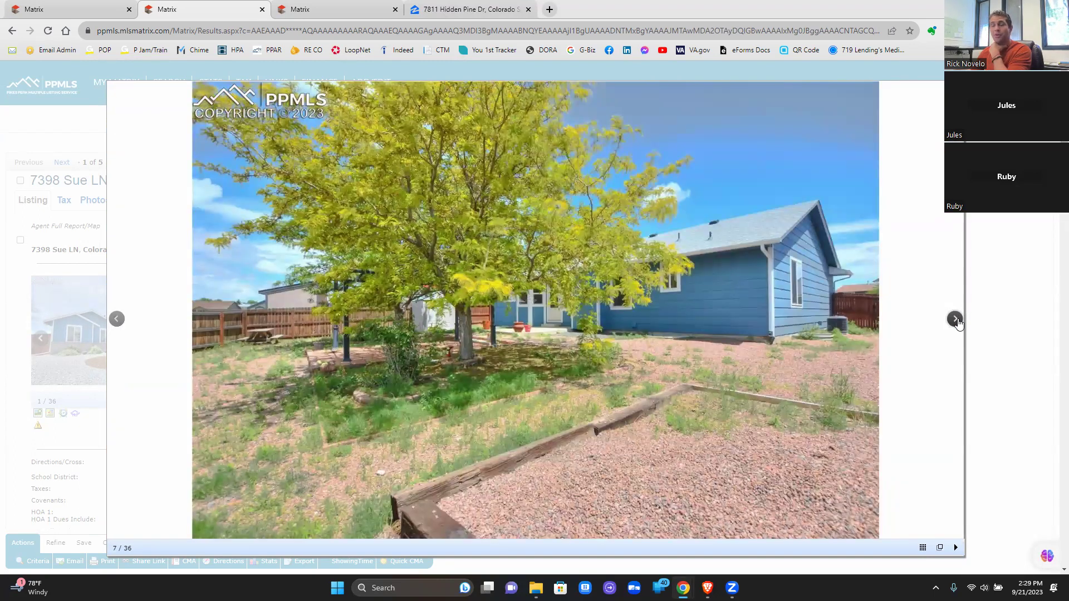
click(956, 320)
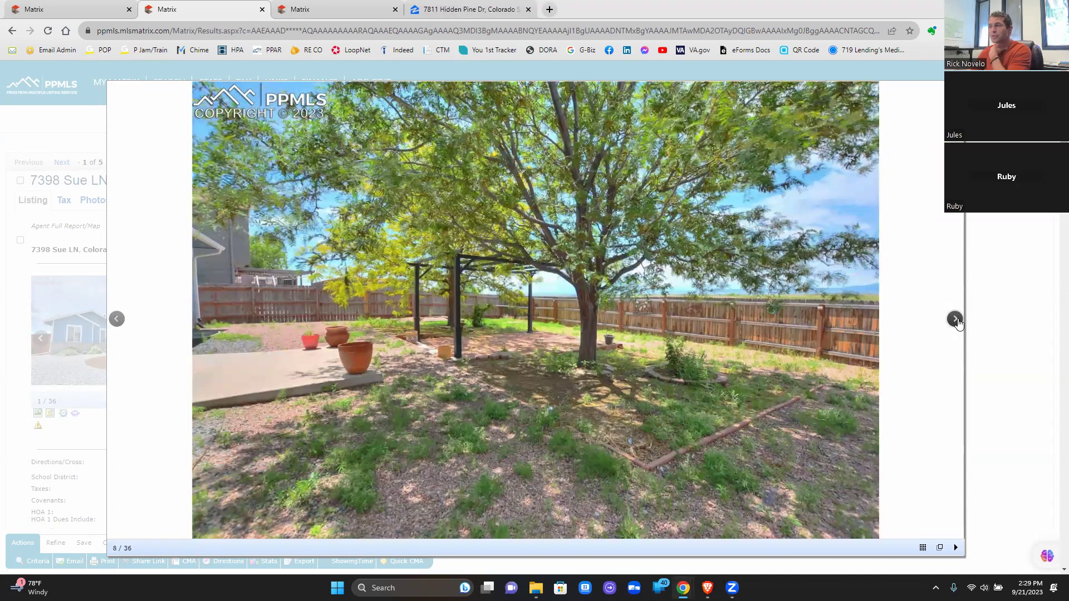
click(955, 321)
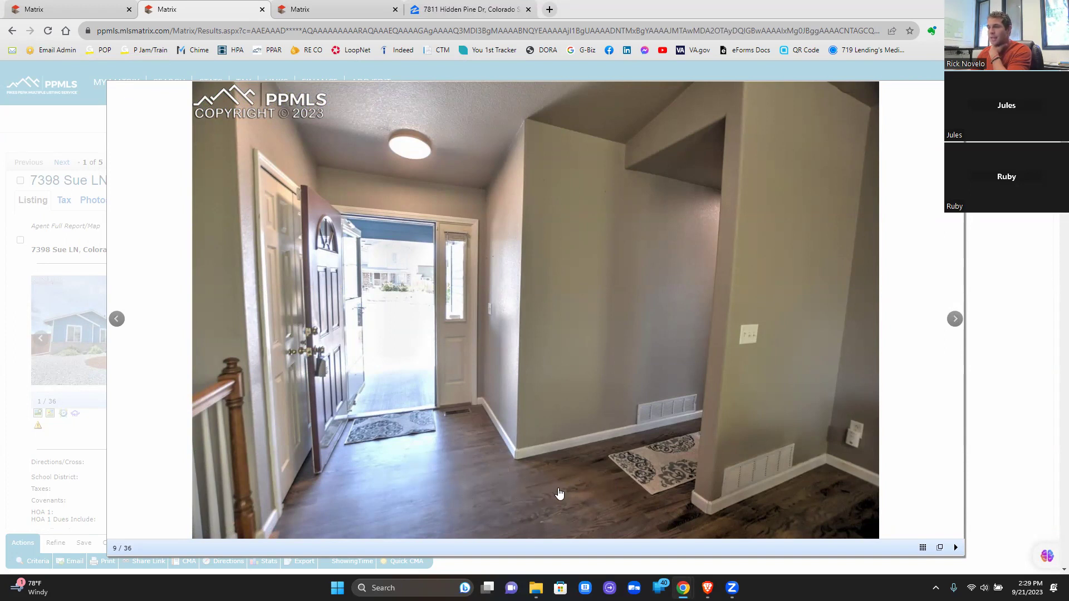
Step: Advance past the living room and several kitchen views to the hallway, photo 18 of 36
click(955, 320)
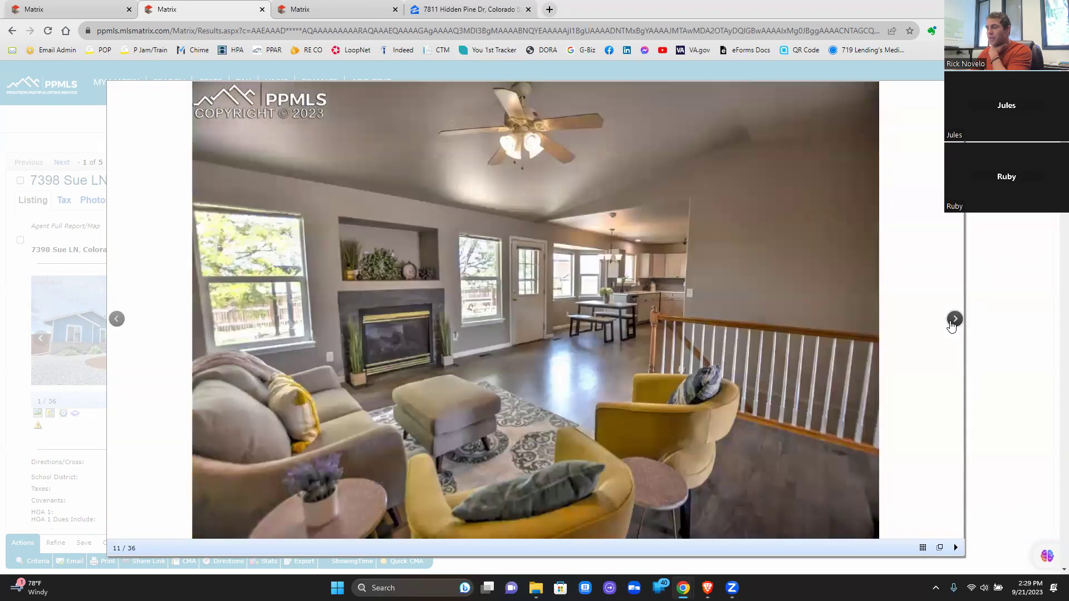
click(952, 325)
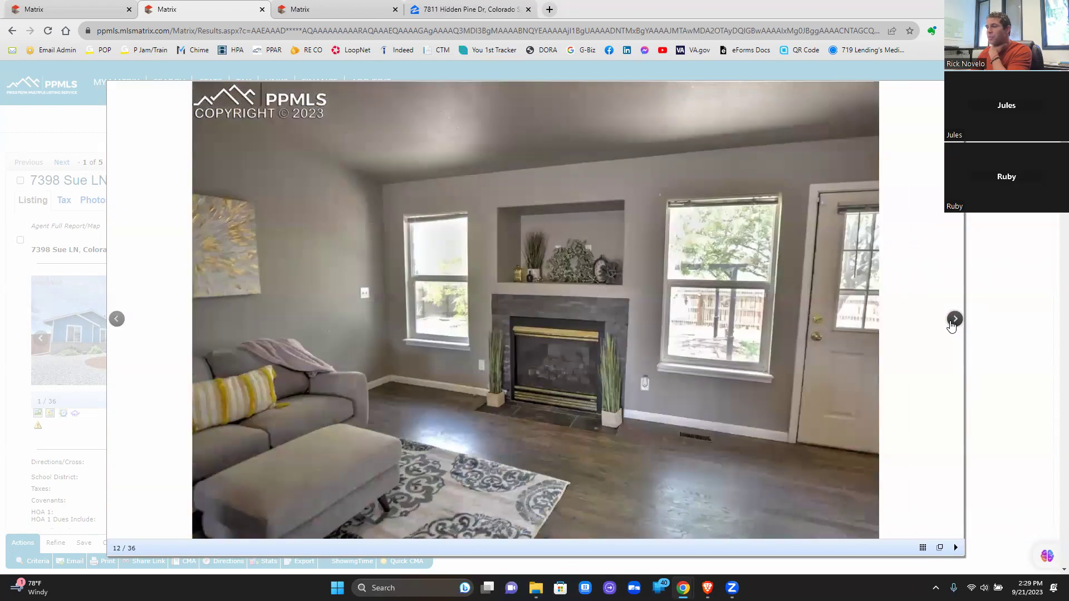
click(951, 325)
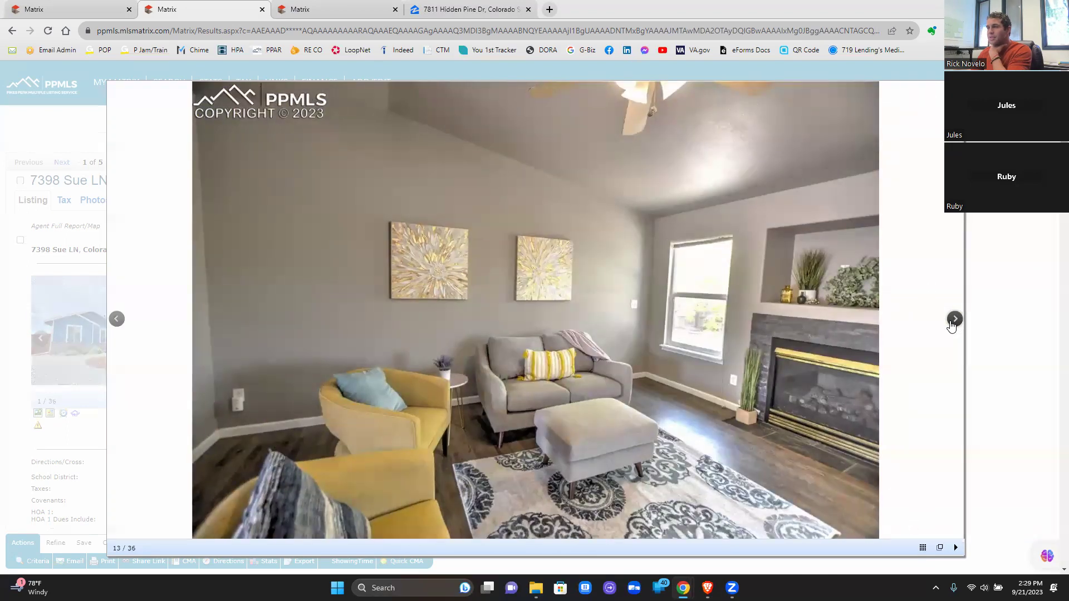
click(951, 325)
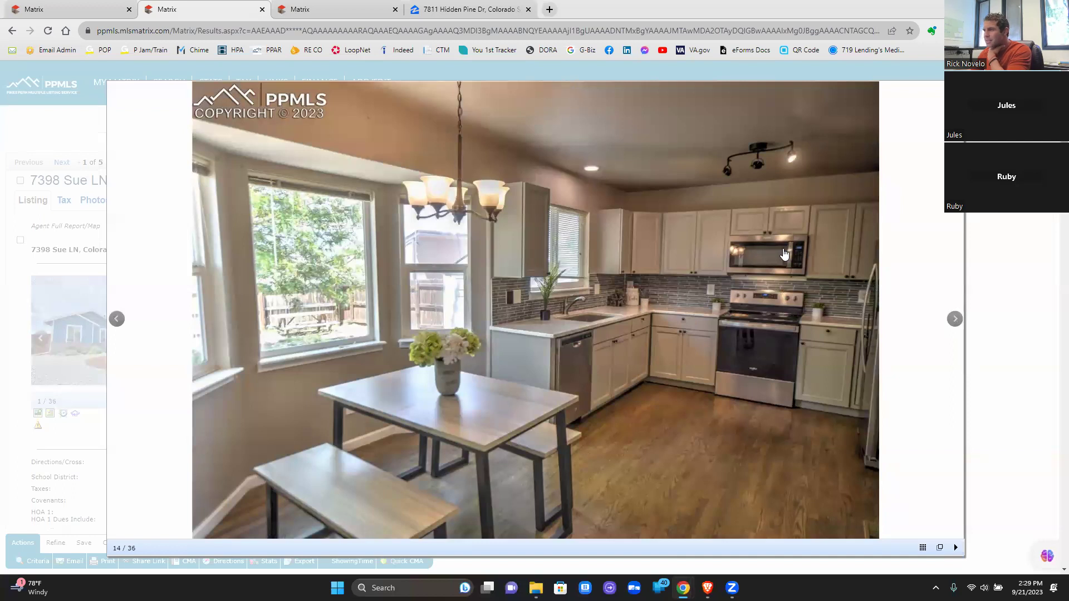
click(956, 322)
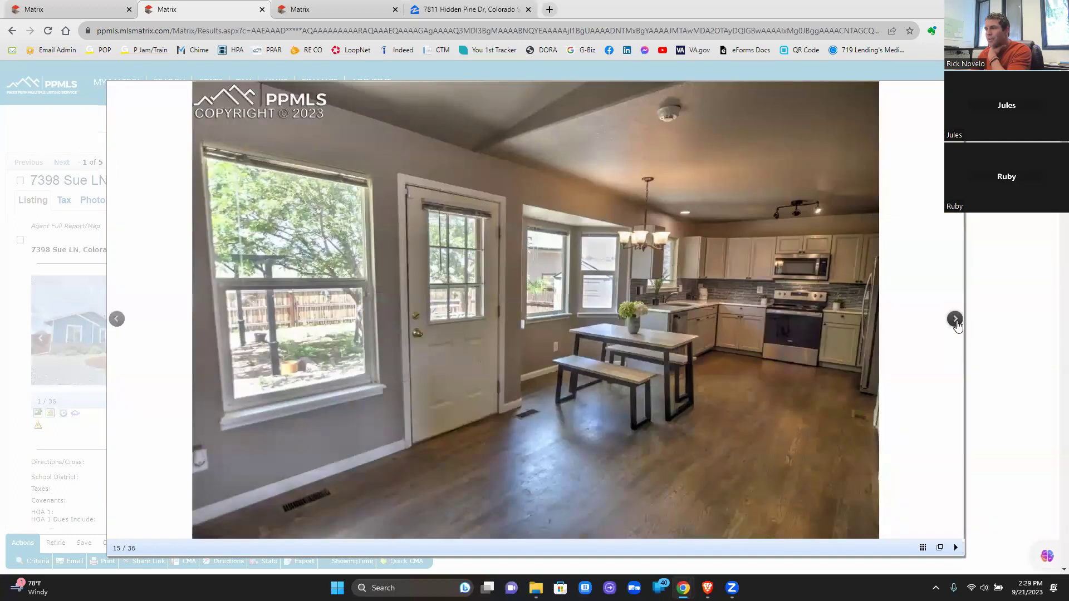
click(955, 321)
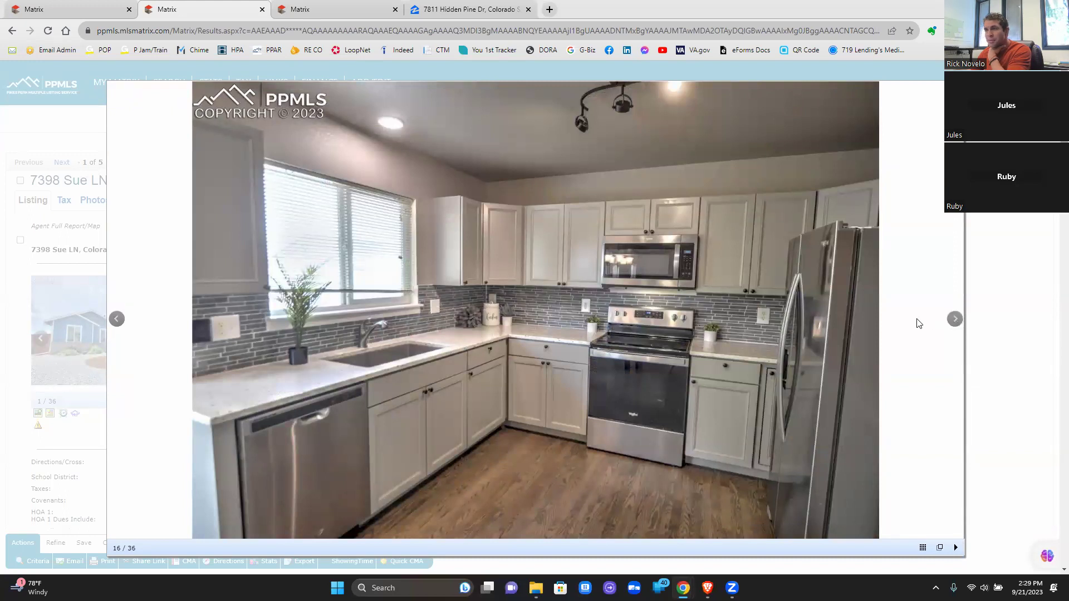
click(954, 320)
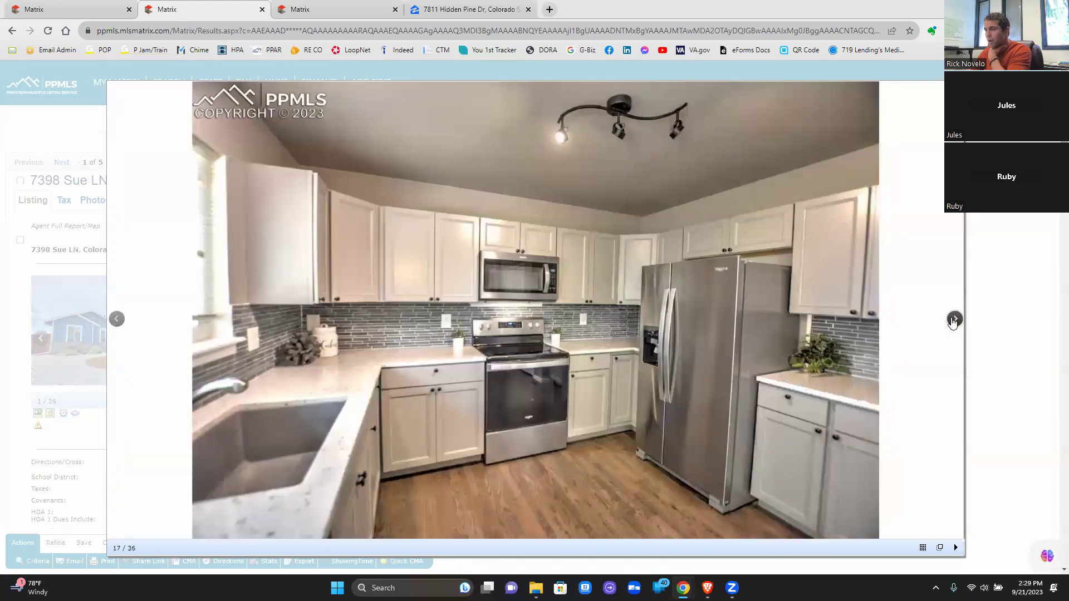
click(953, 320)
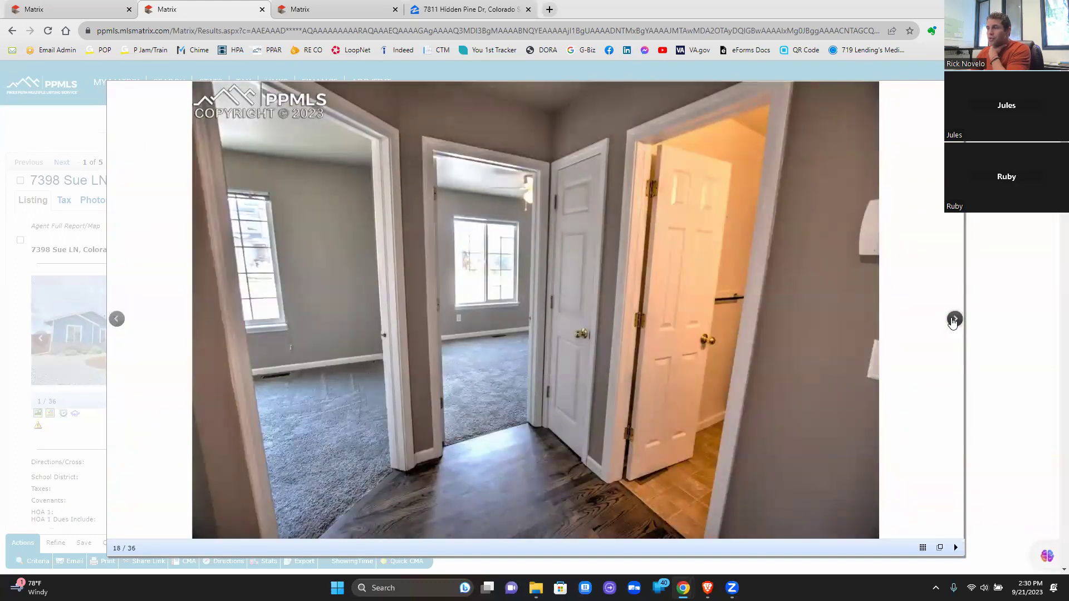
Step: View the ceiling-fan bedroom, the bedroom with closet and bath, and the bathroom photo
click(952, 320)
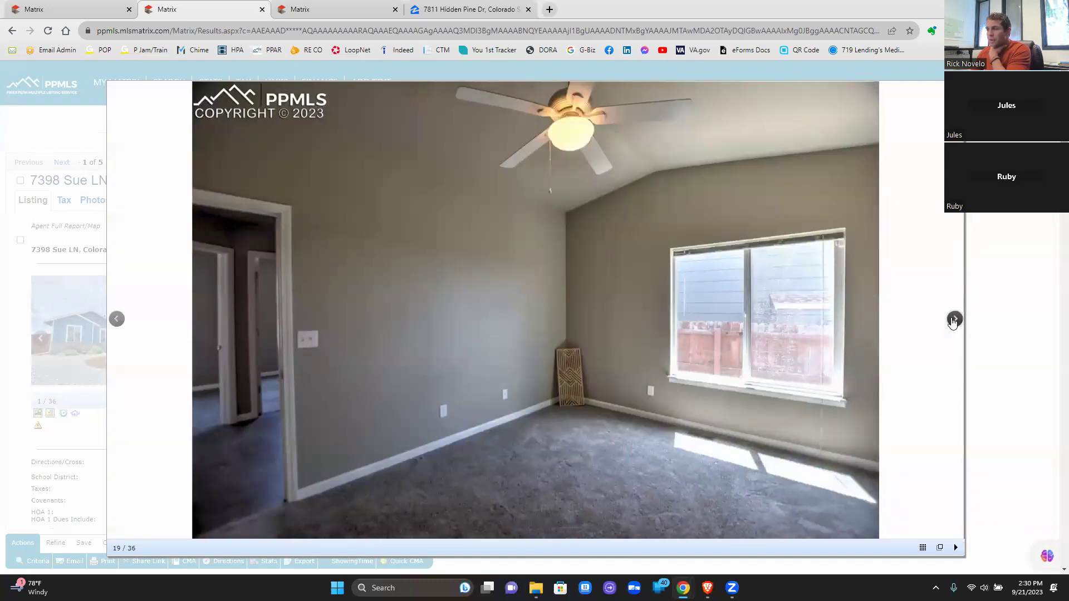
click(952, 321)
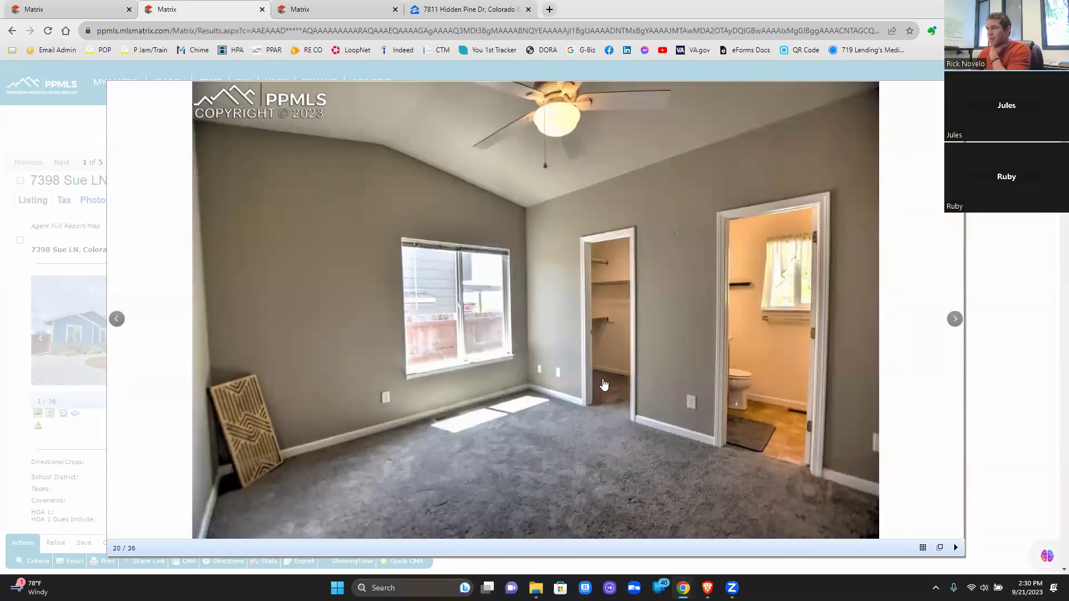
click(956, 320)
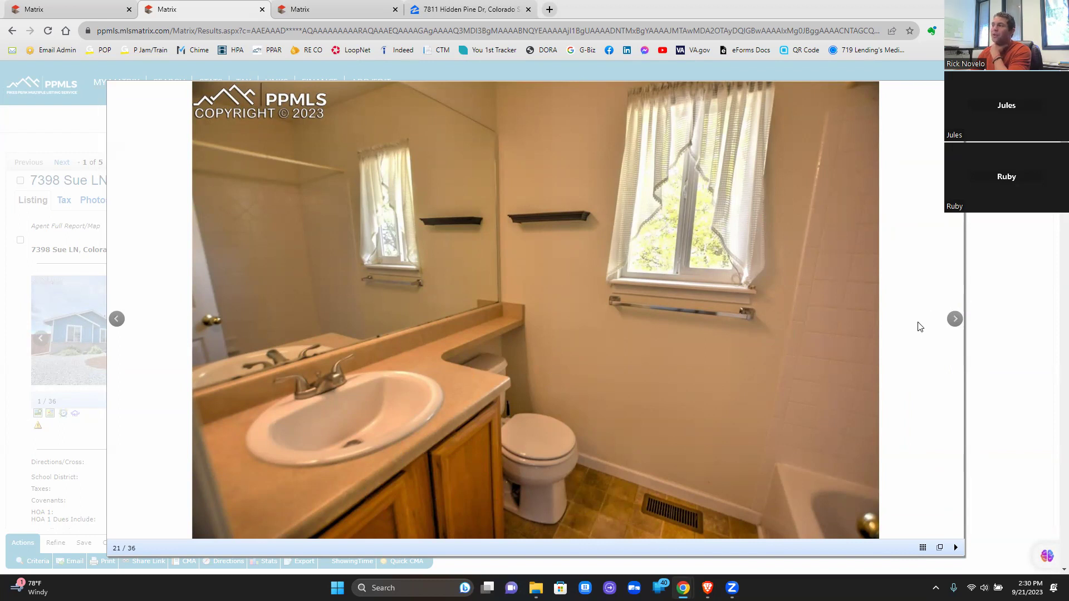
click(955, 320)
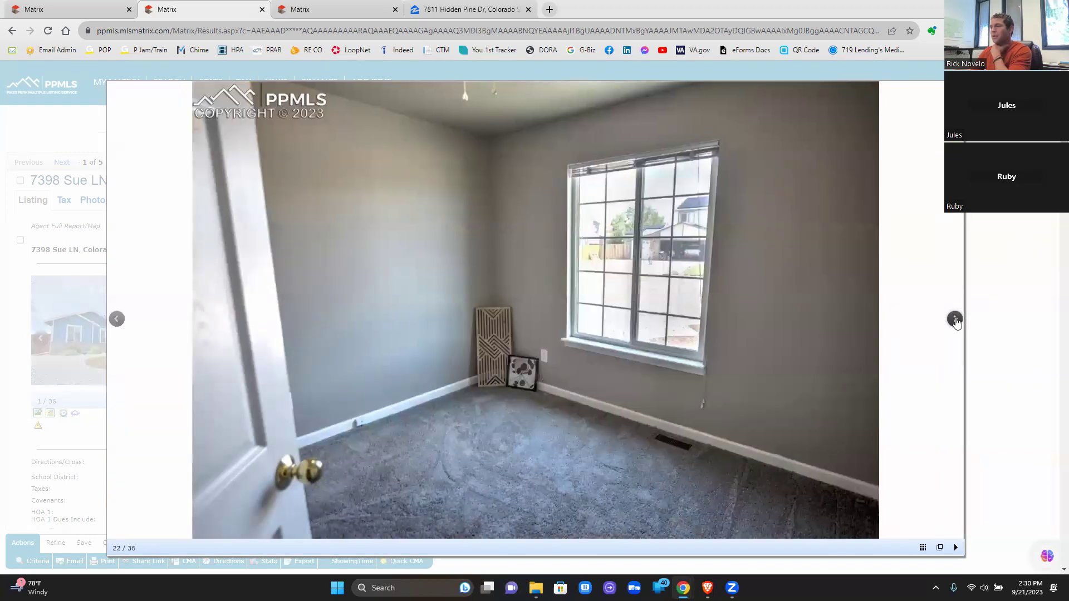
click(117, 318)
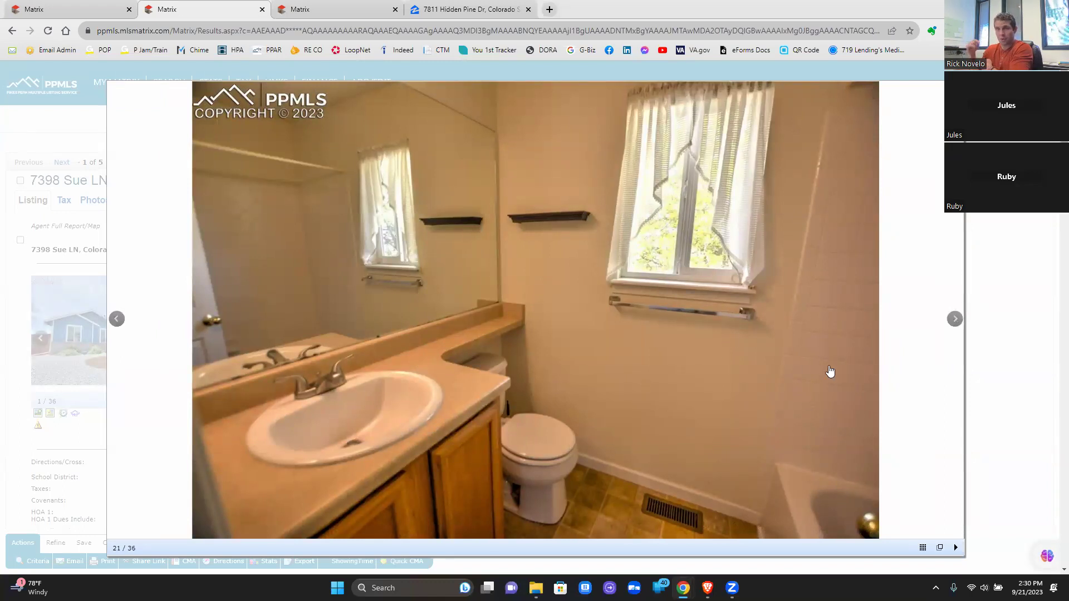
Step: Continue through the small bedroom and blue-curtain bathroom to the empty basement room, photo 26
click(954, 320)
click(954, 319)
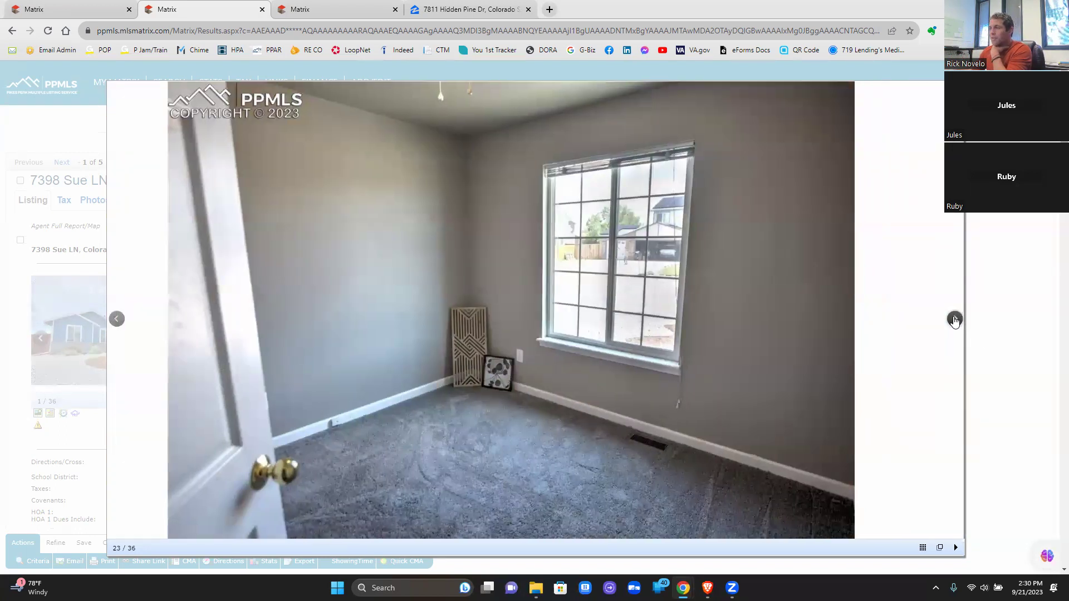
click(954, 319)
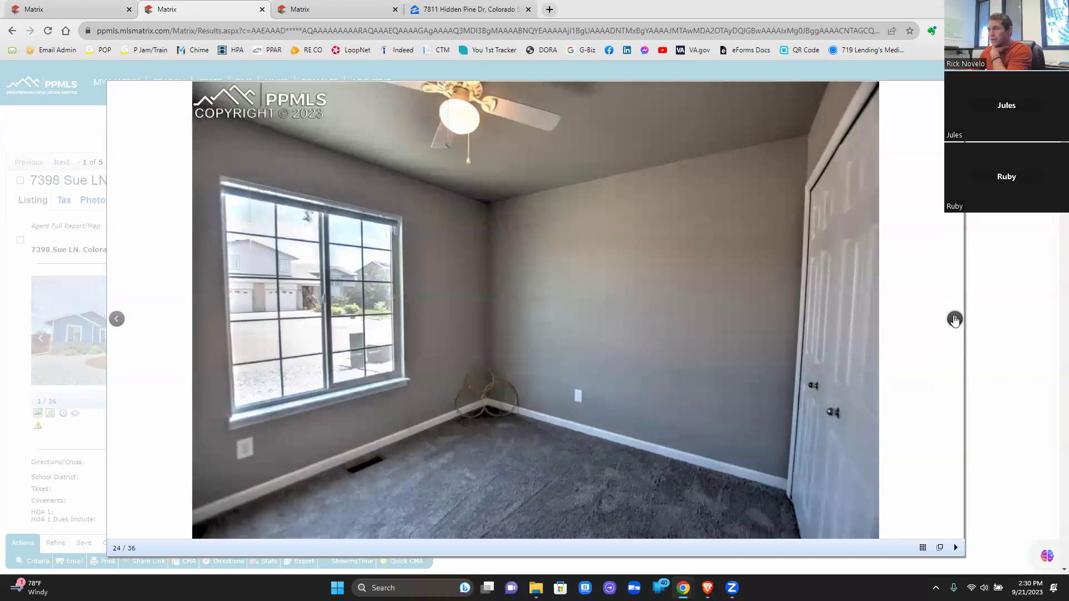
click(955, 320)
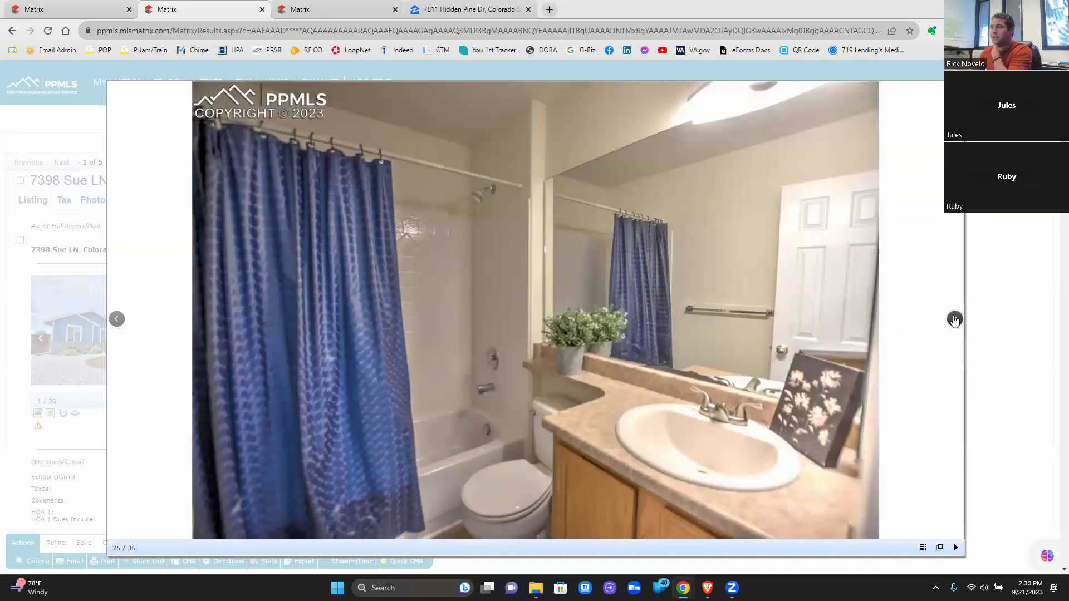
click(954, 319)
click(116, 319)
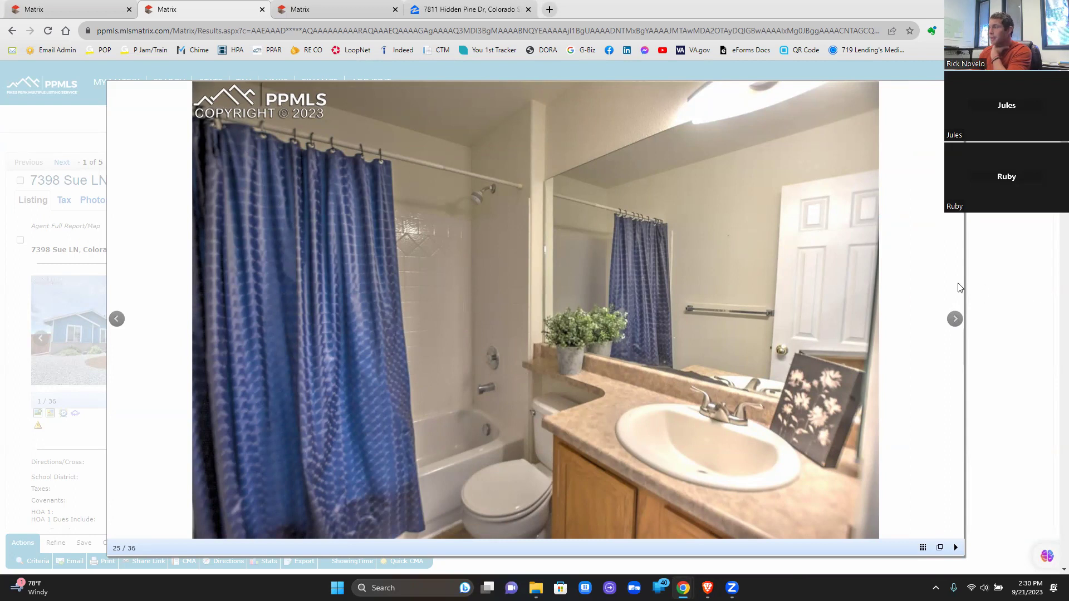
click(954, 320)
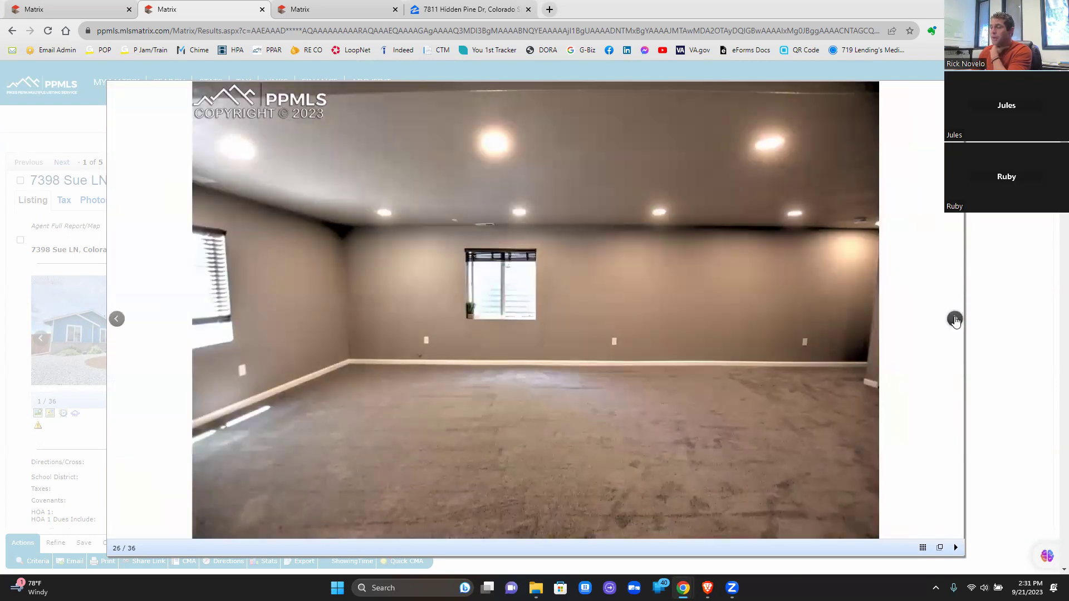
Step: Page through the basement room, laundry area and basement bathroom photos
click(955, 320)
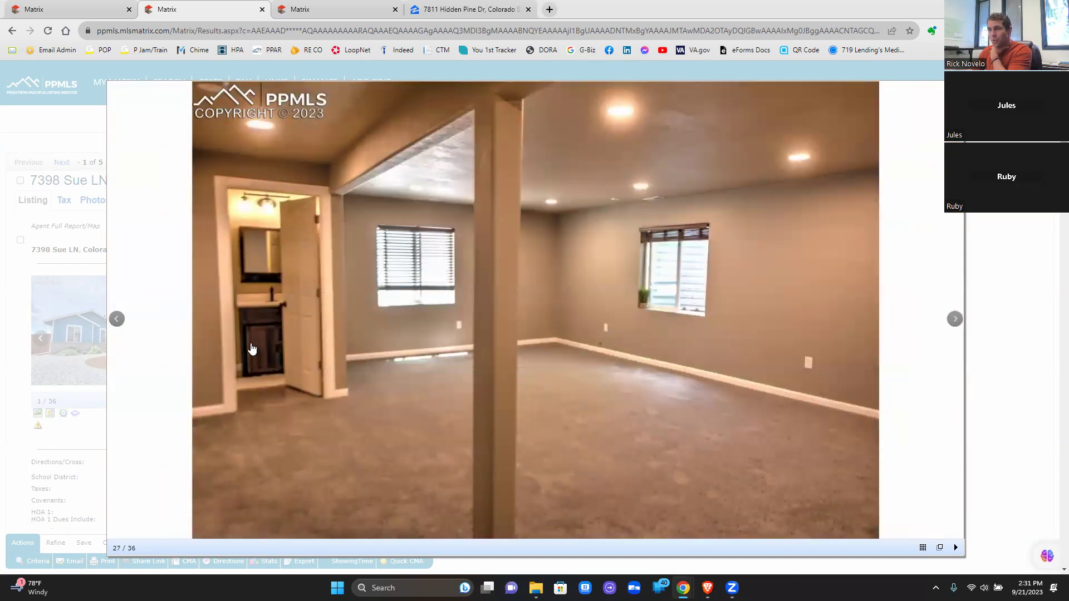
click(955, 319)
click(956, 319)
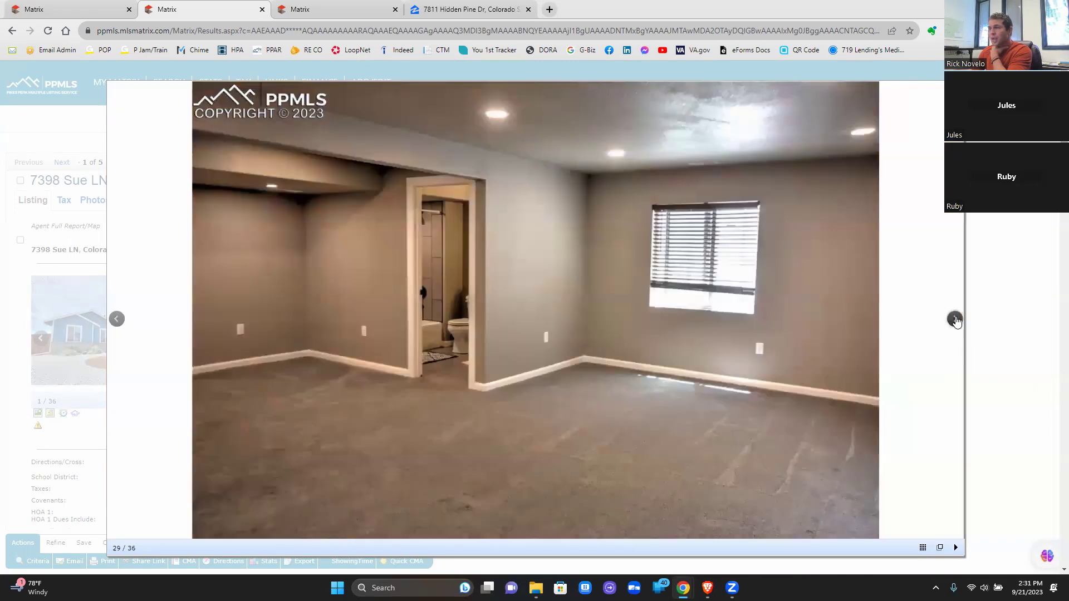
click(956, 319)
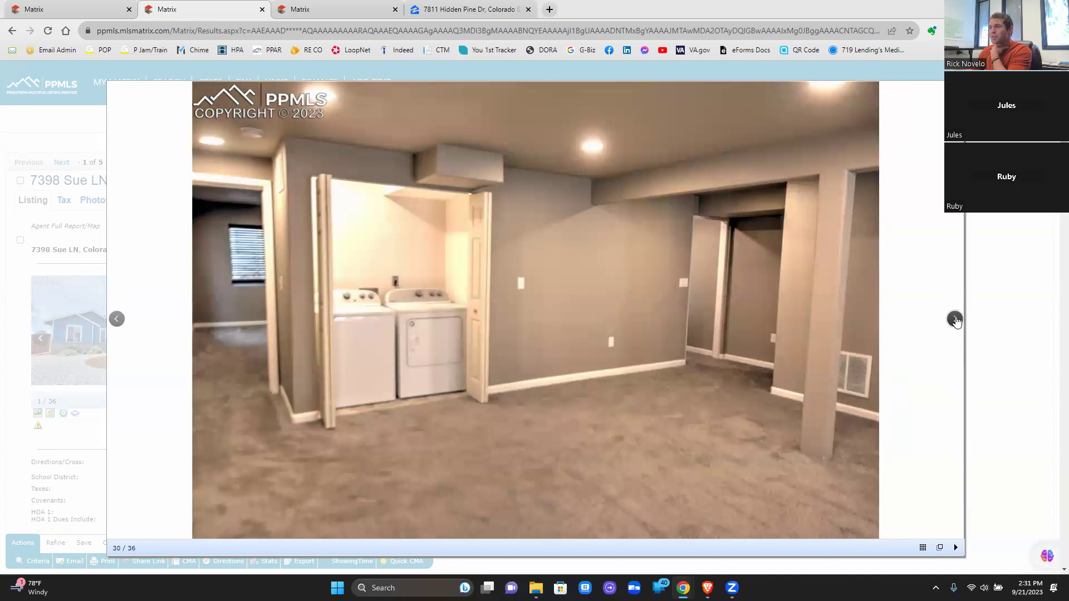
click(955, 319)
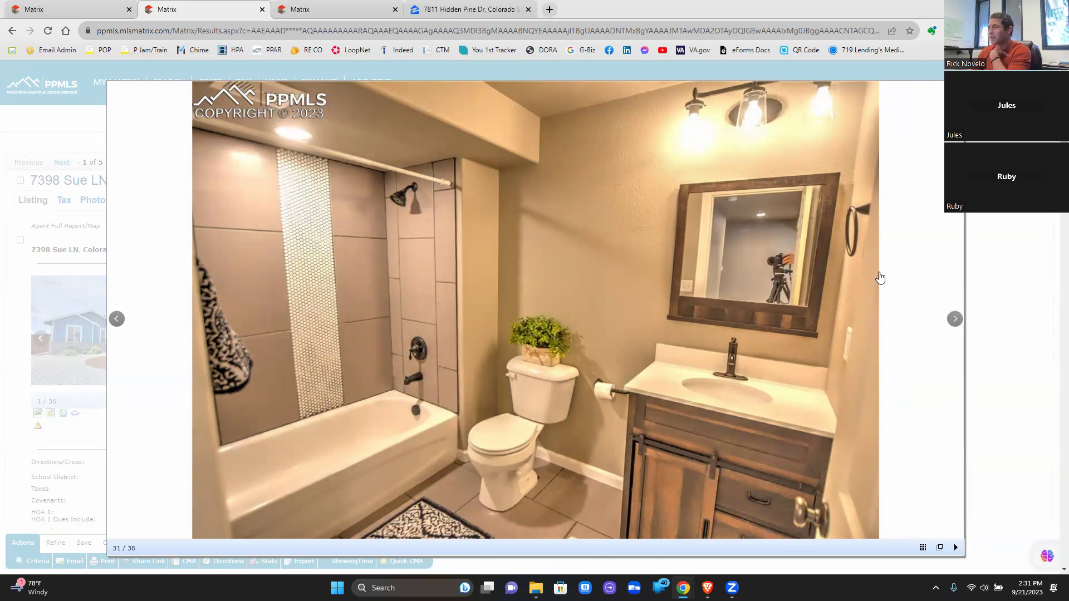
click(955, 320)
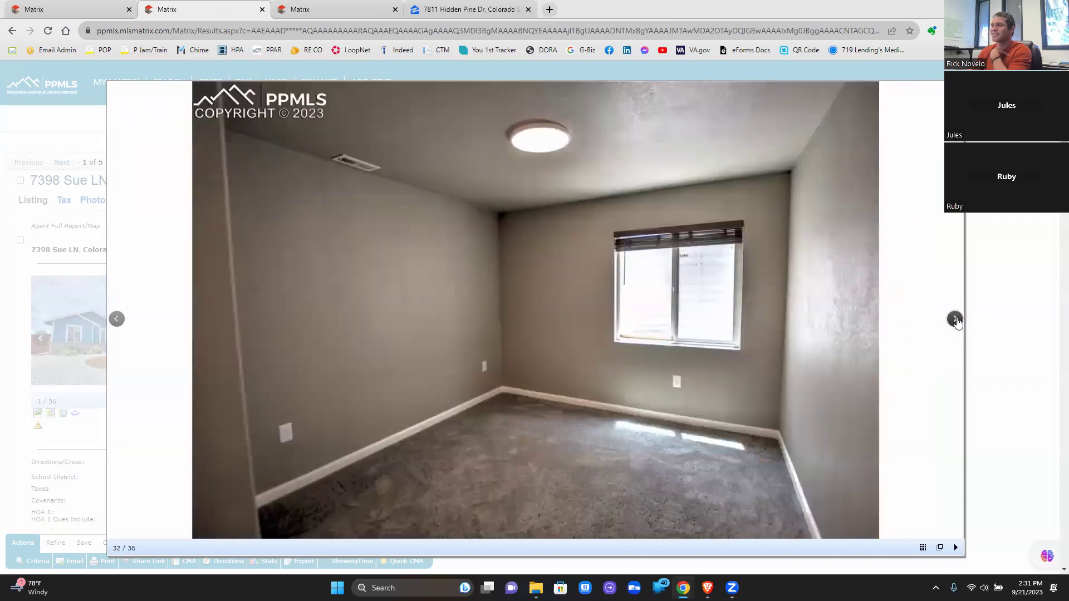
click(954, 320)
click(955, 320)
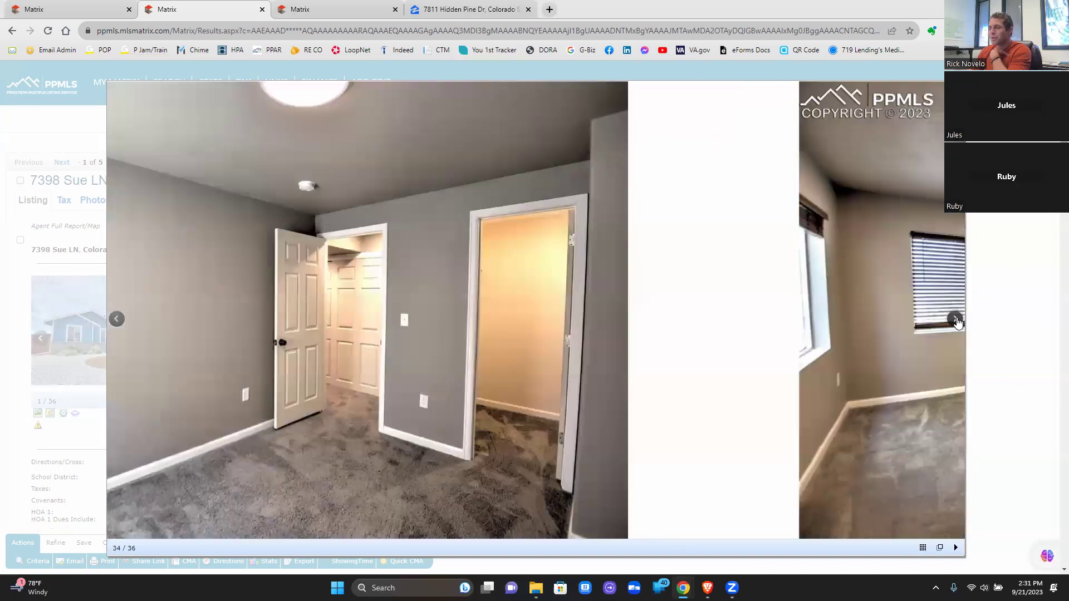
click(955, 319)
click(954, 319)
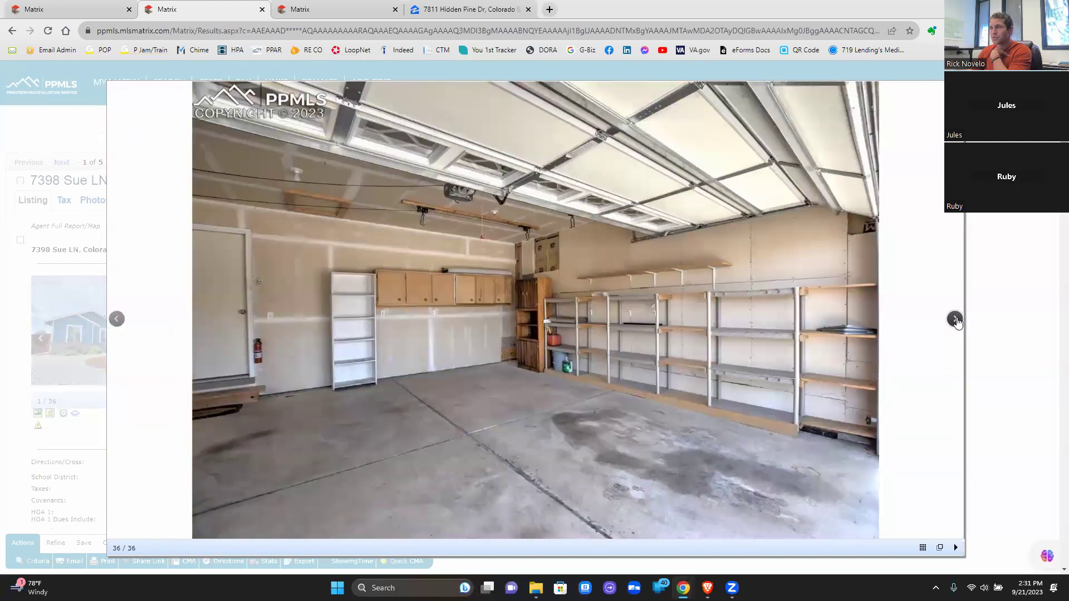
click(954, 319)
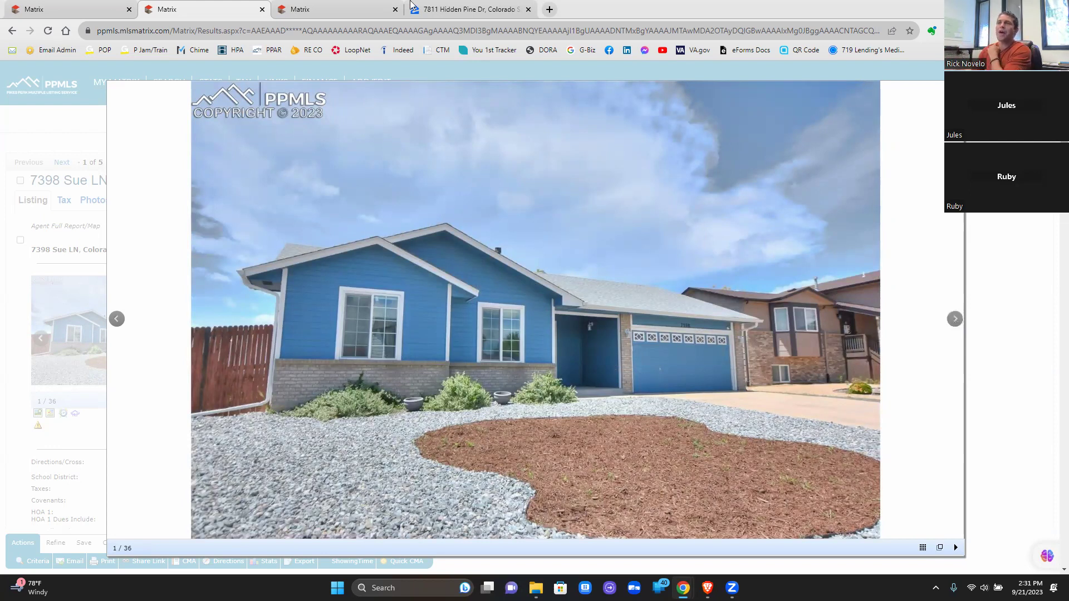
click(80, 13)
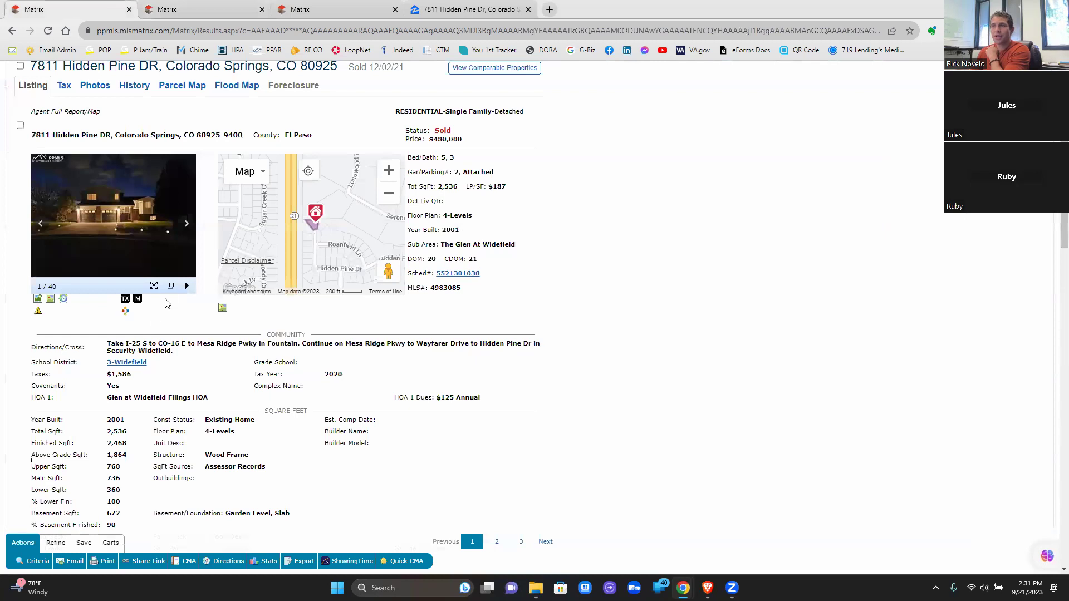
Step: Open the subject's photo gallery and page through exterior, front door, hallway, staircase and dining photos
click(151, 287)
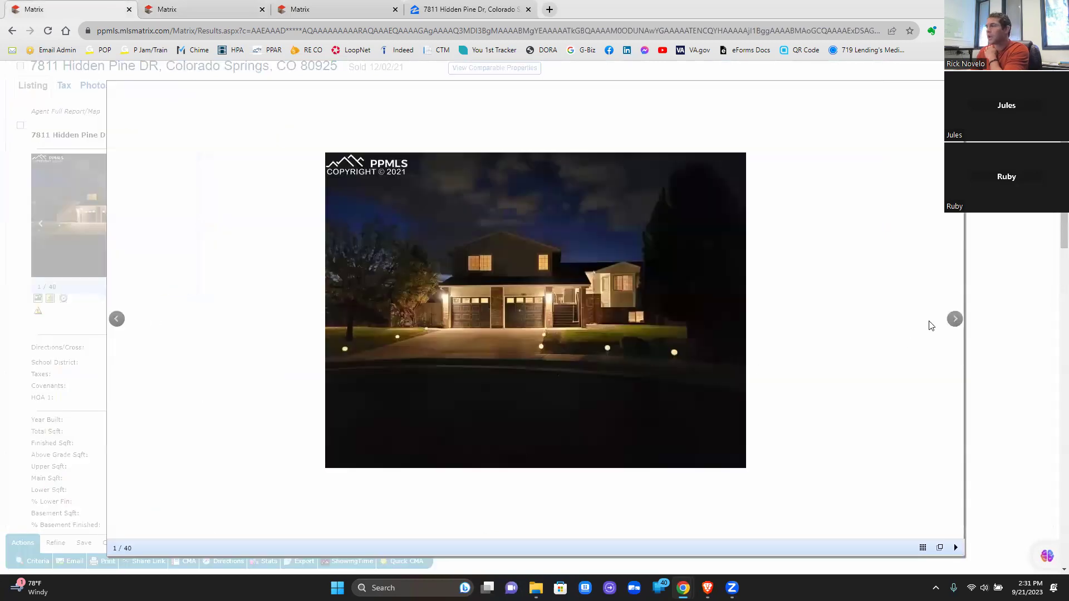
click(954, 319)
click(954, 320)
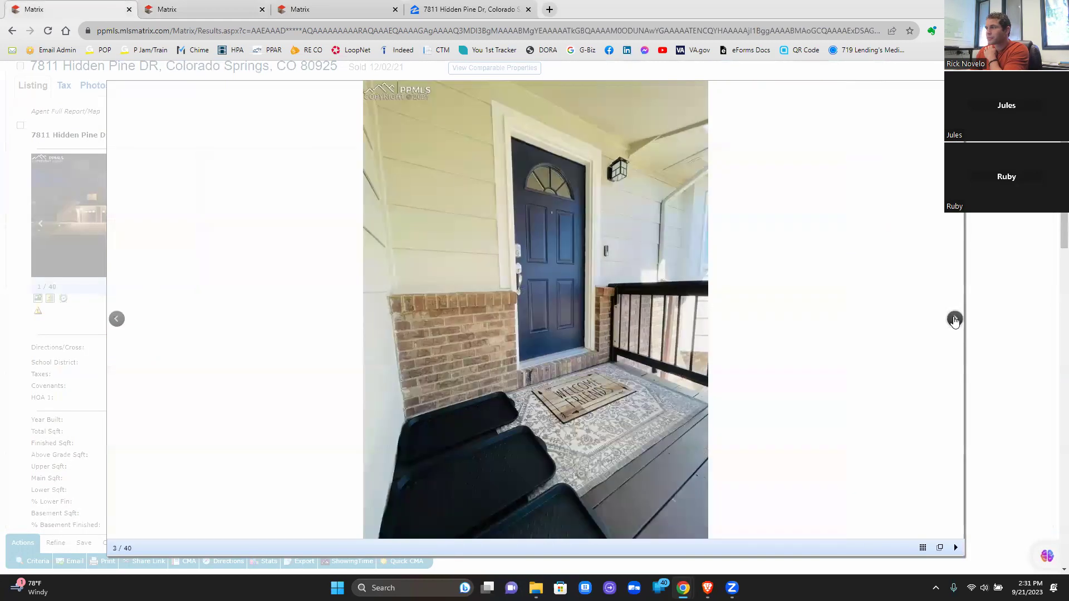
click(954, 319)
click(954, 319)
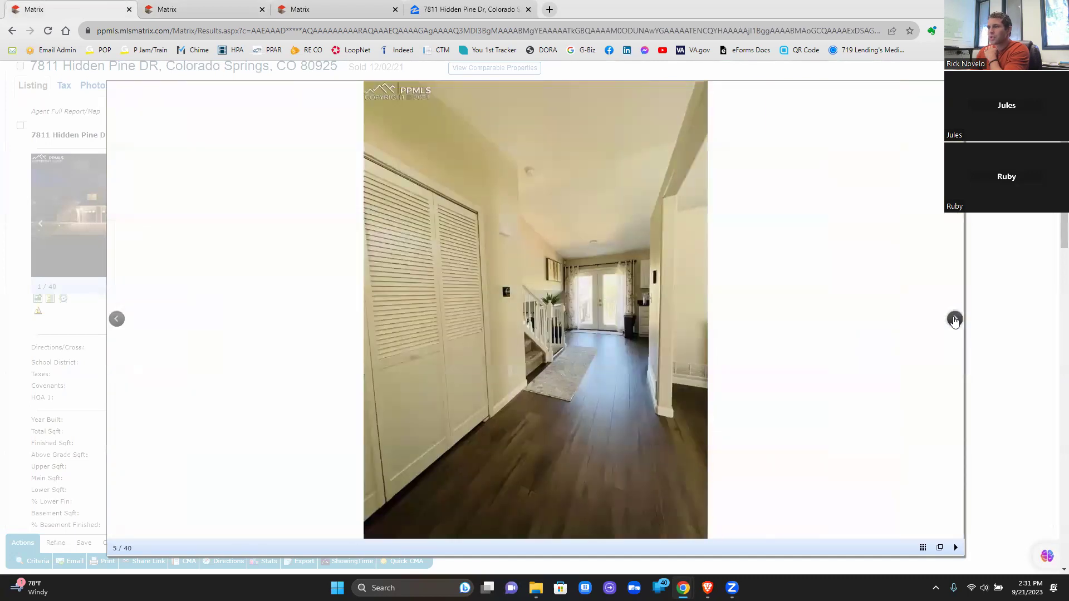
click(954, 320)
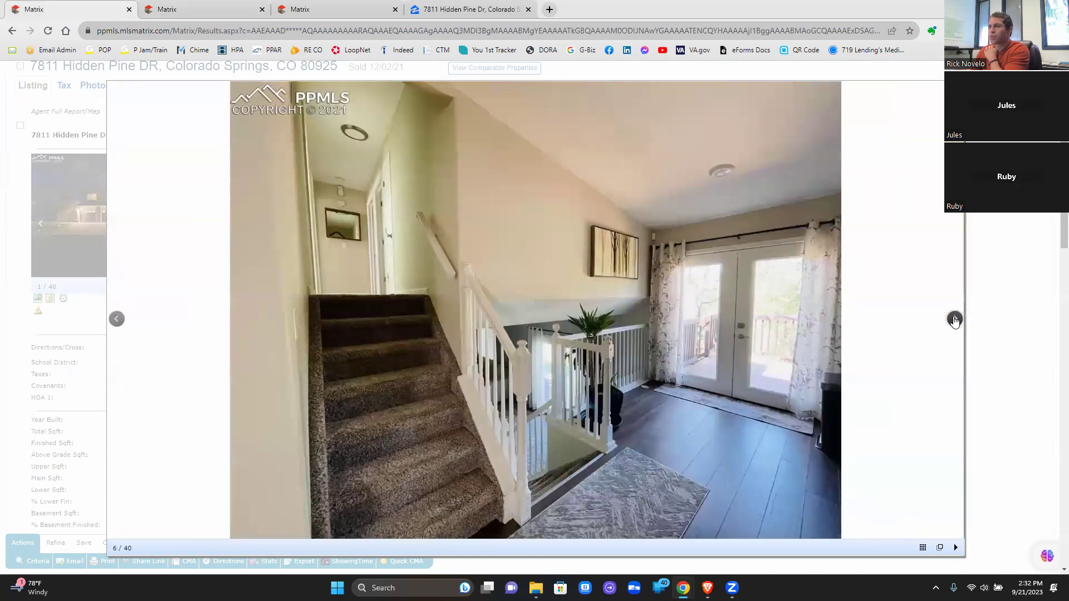
click(954, 320)
click(955, 321)
click(954, 320)
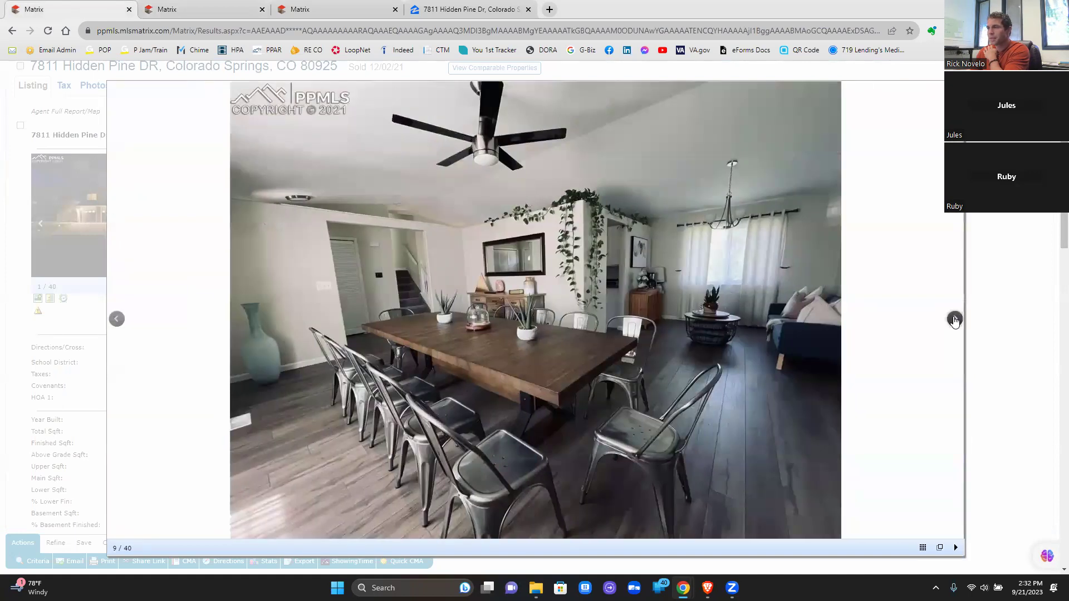
click(954, 320)
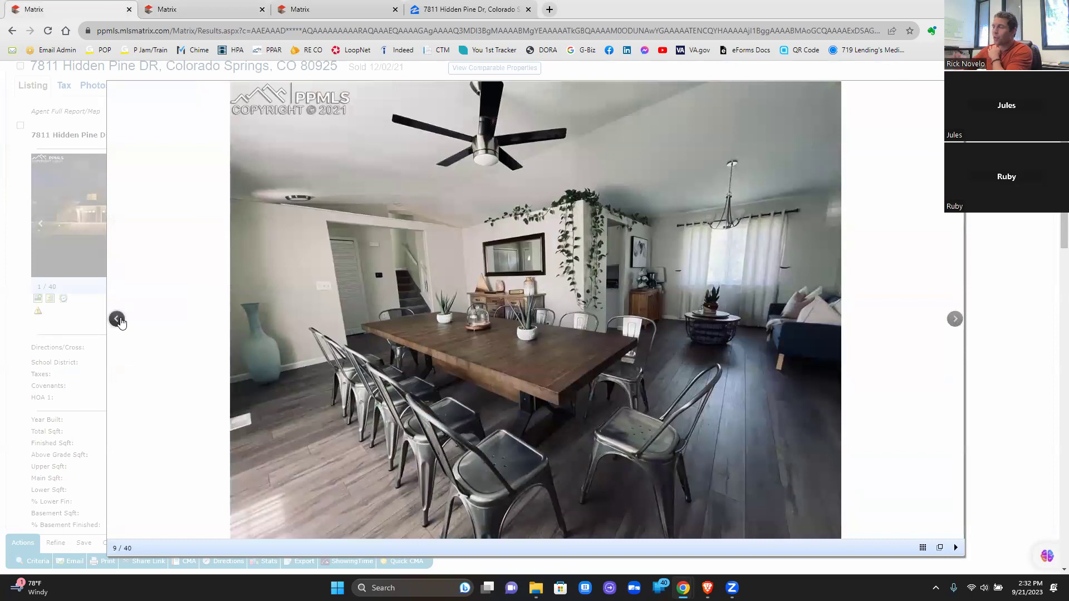
Step: Advance through the living room, coffee bar and kitchen photos
click(955, 323)
click(957, 324)
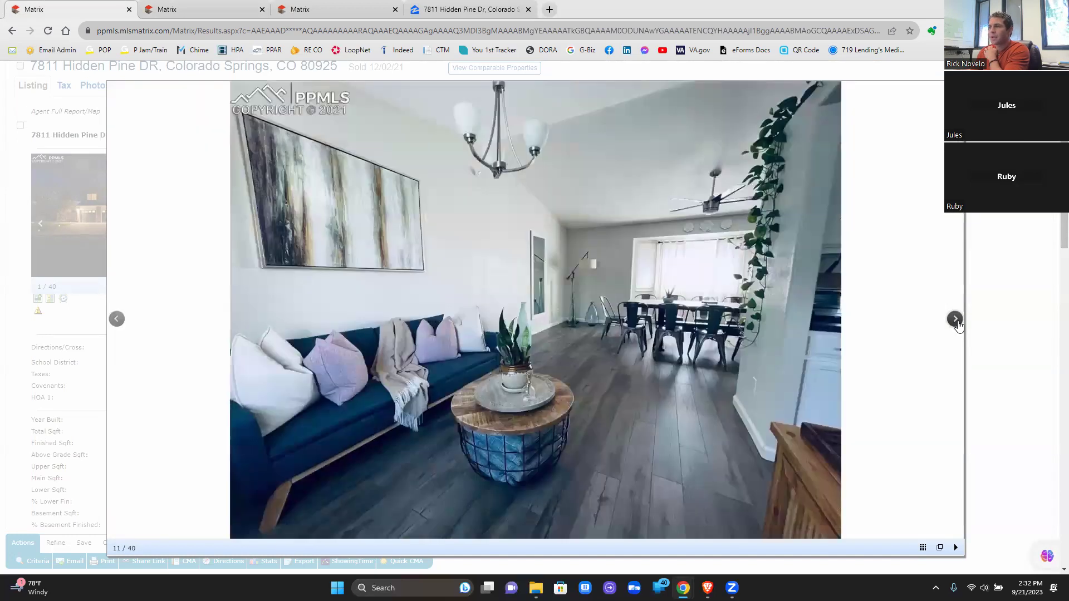
click(956, 320)
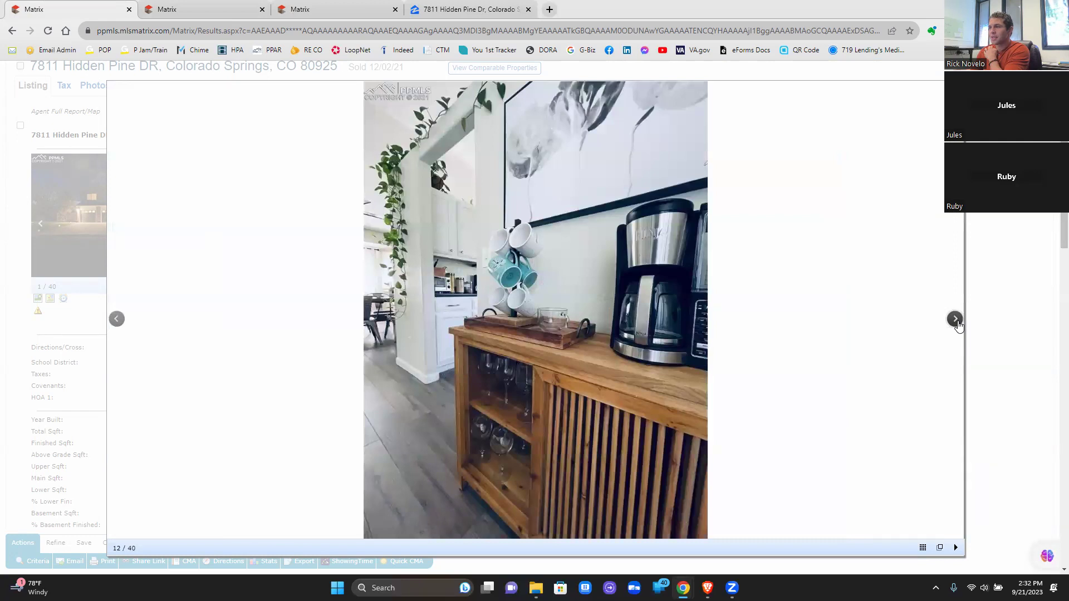
click(955, 320)
click(956, 320)
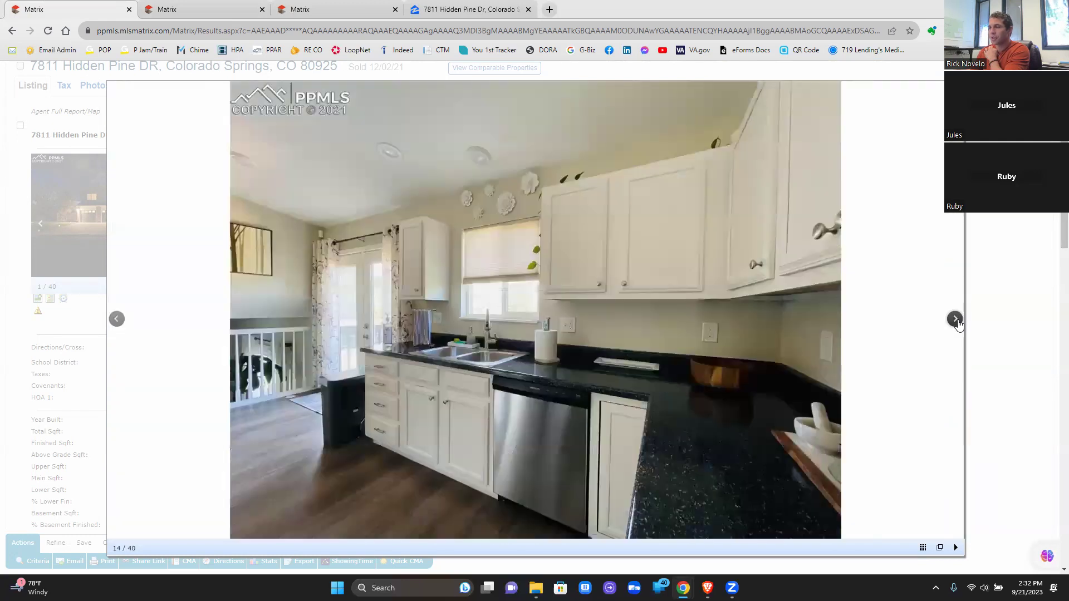
click(956, 320)
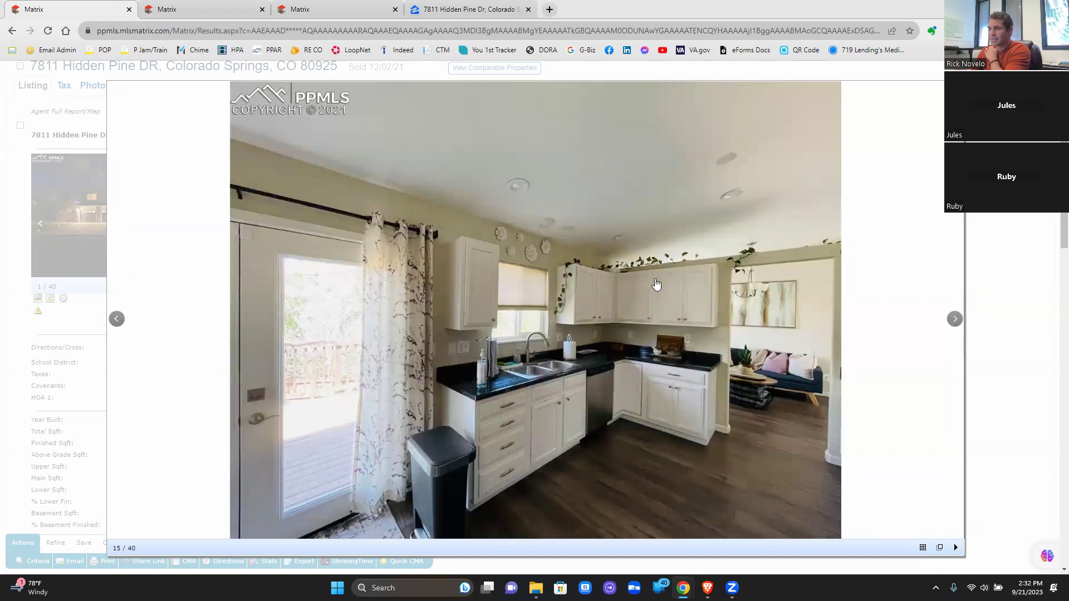
Step: Page through the bedroom photos, including the kids' bedroom, to the bathroom shots
click(956, 320)
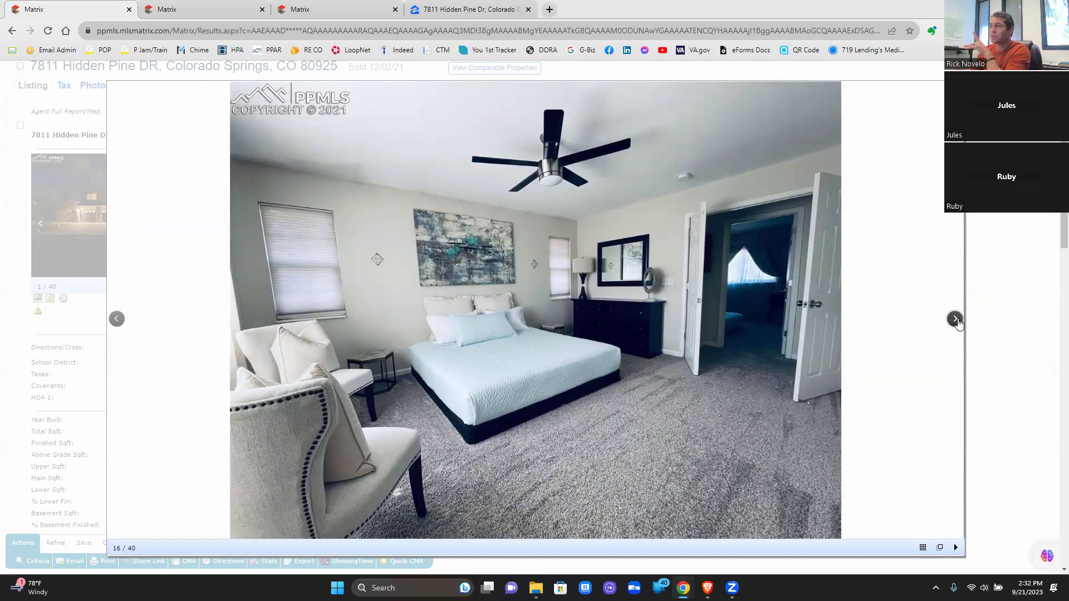
click(955, 320)
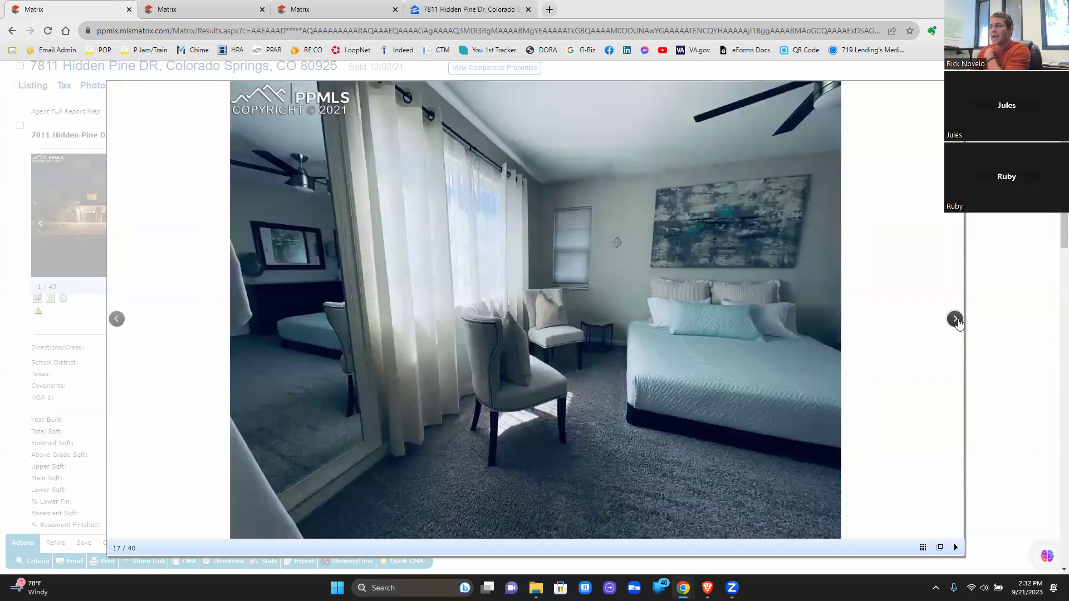
click(955, 319)
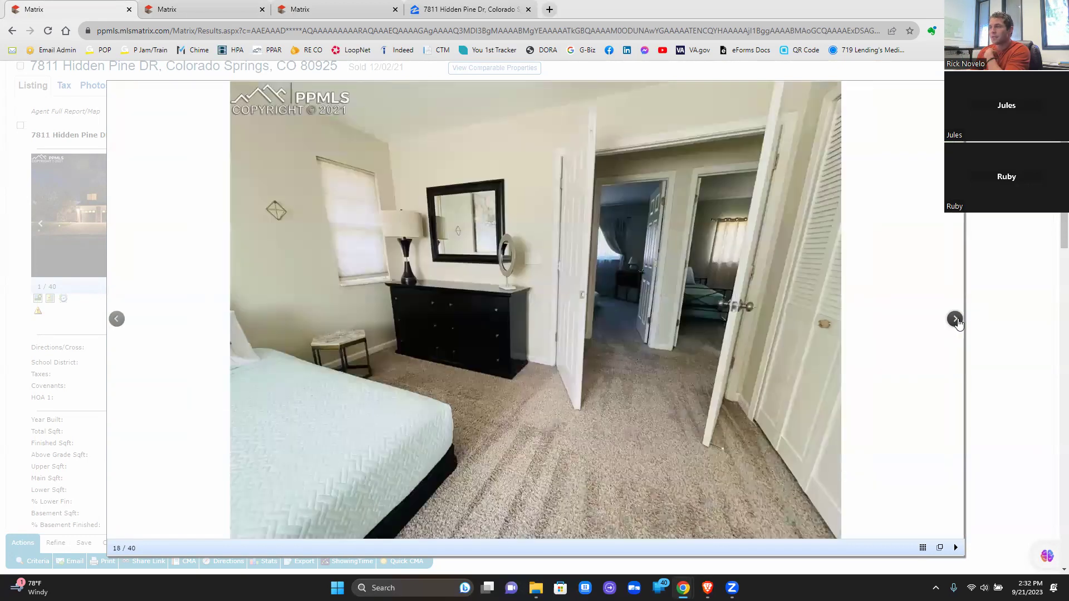
click(956, 320)
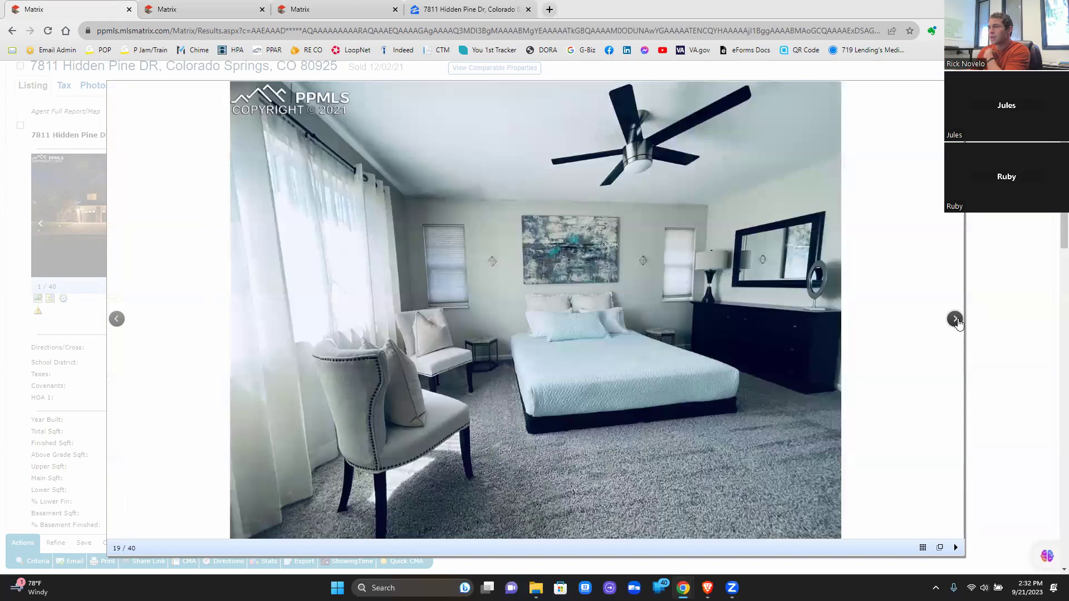
click(956, 320)
click(956, 320)
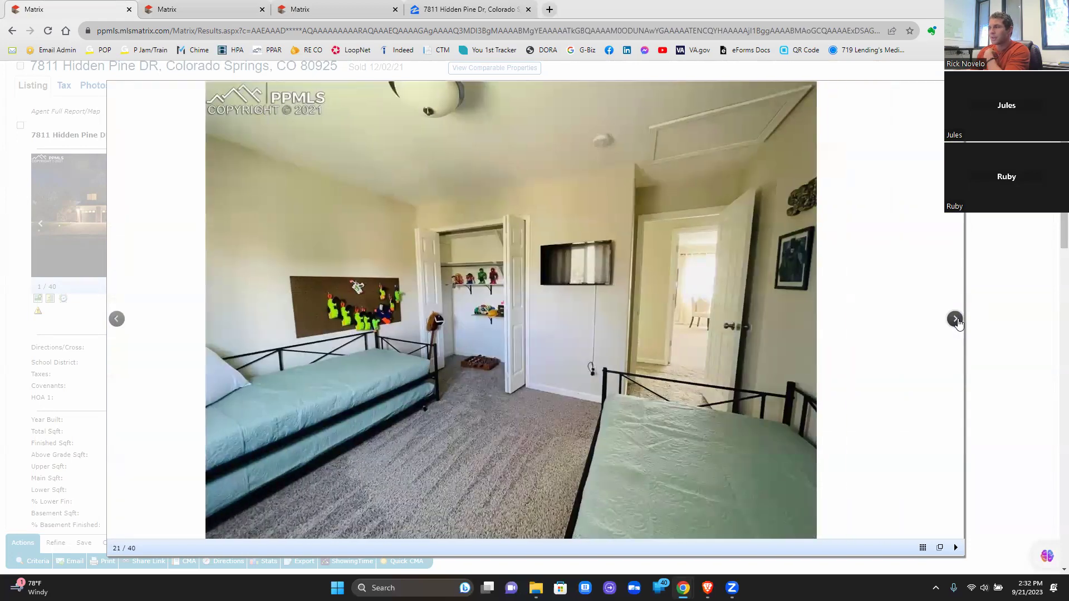
click(955, 320)
click(955, 320)
click(956, 320)
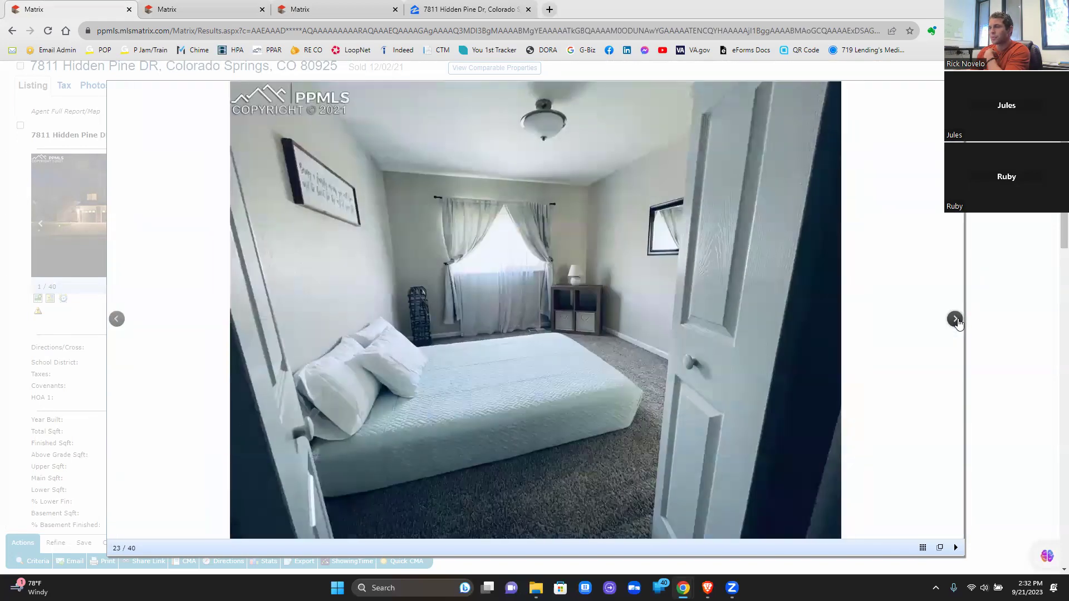
click(956, 319)
click(956, 319)
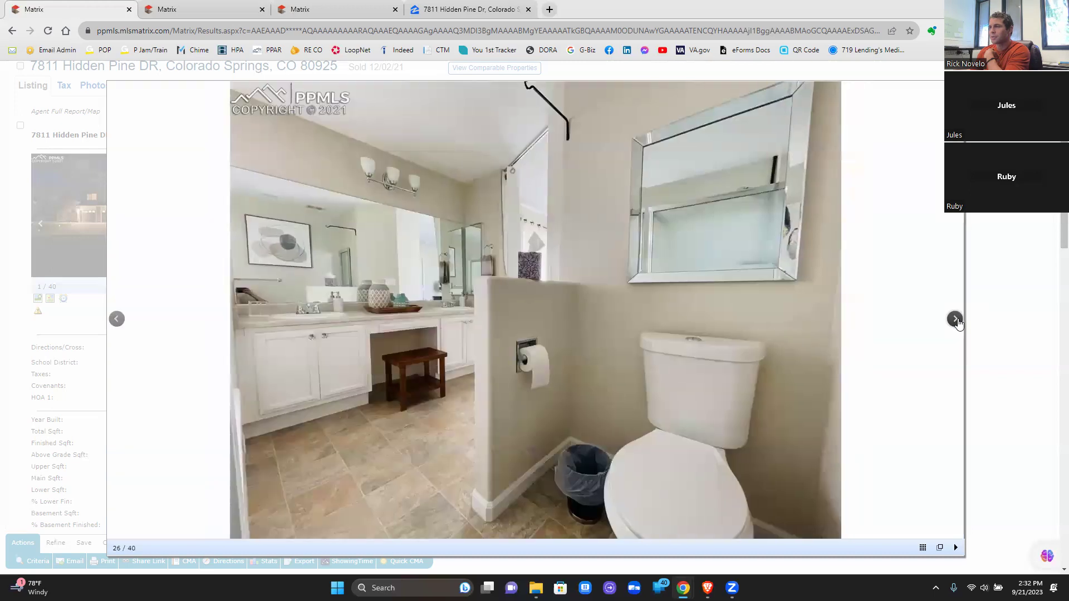
click(955, 320)
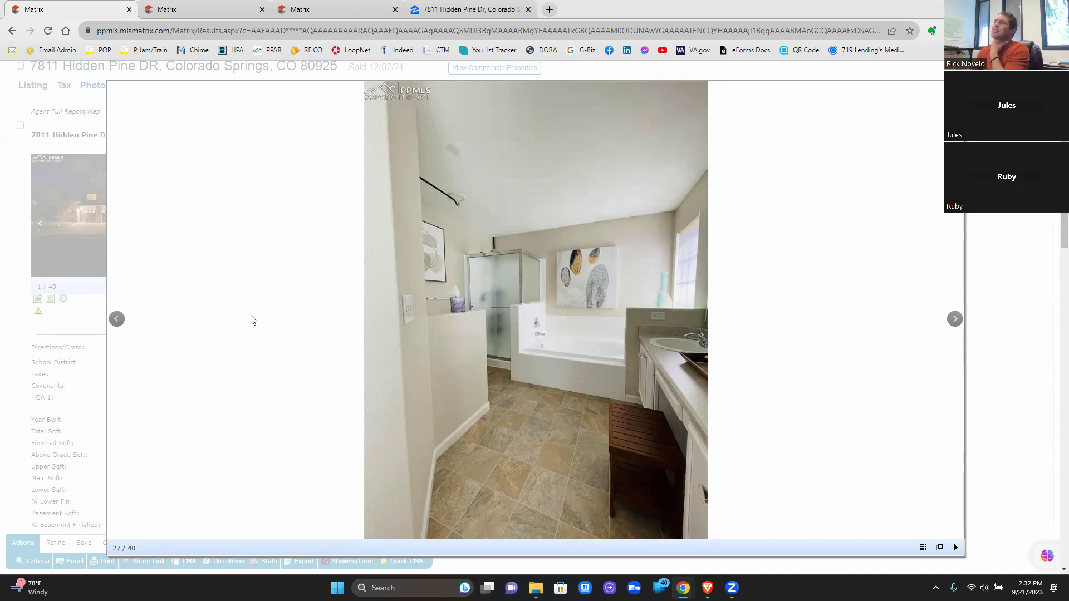
Step: Advance past the bathroom and kitchen to the living room with fireplace, photo 30 of 40
click(955, 320)
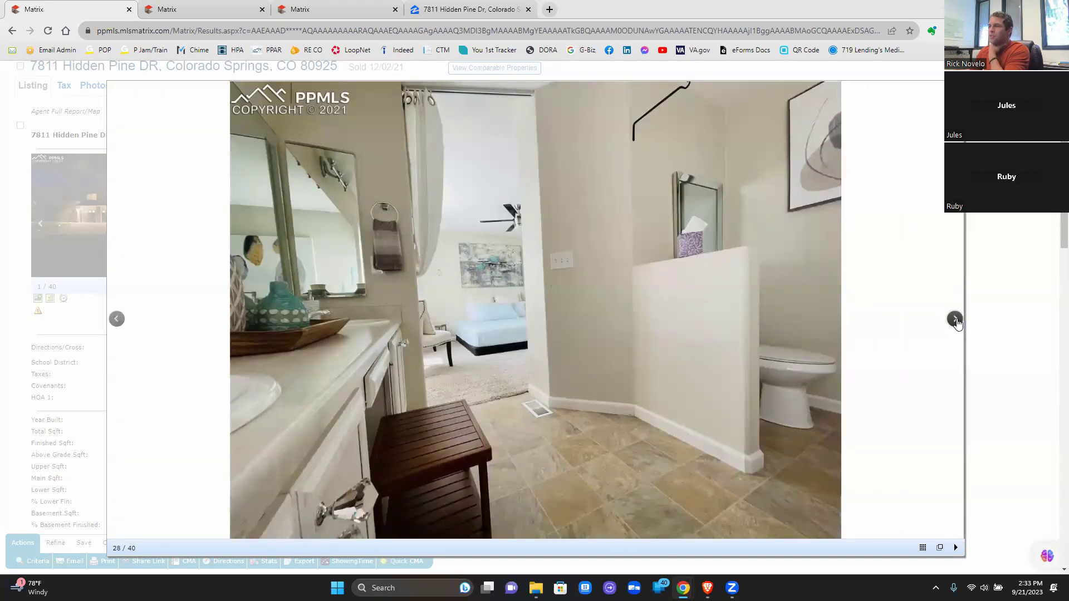
click(954, 320)
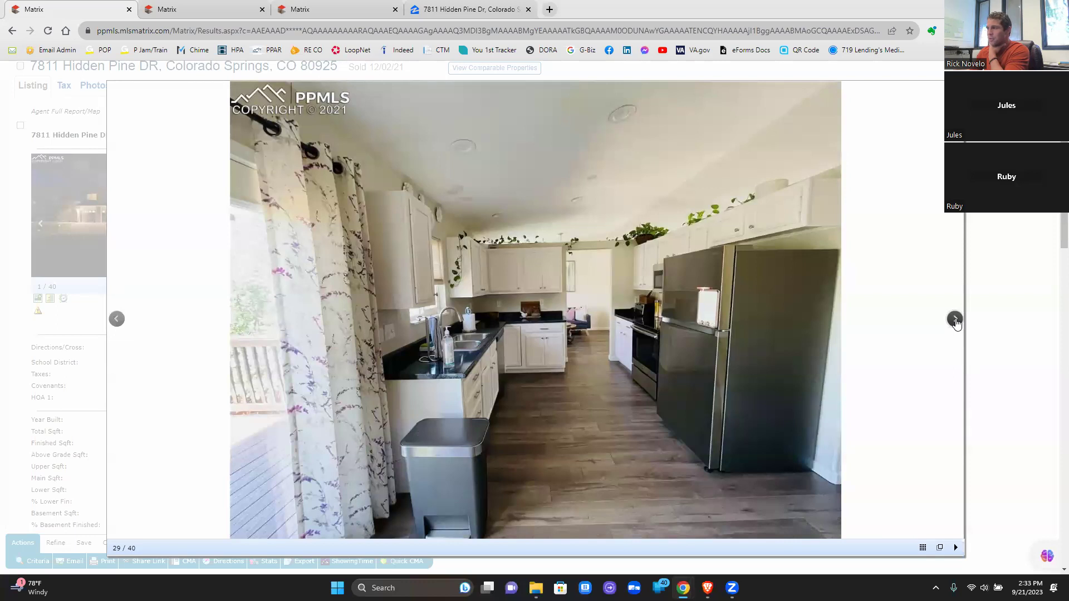
click(955, 321)
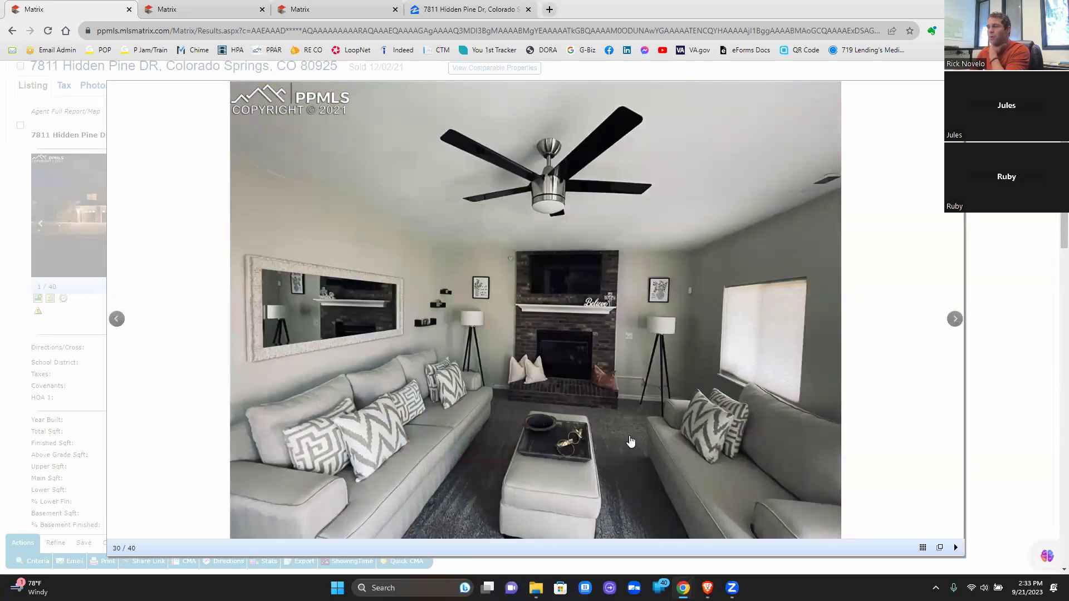
click(955, 320)
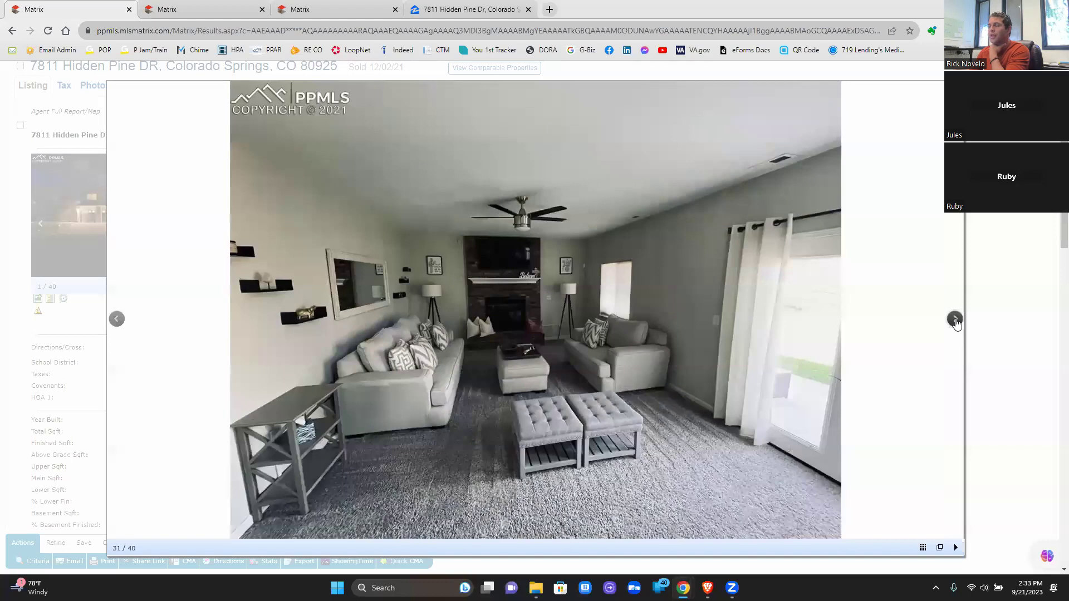
click(956, 322)
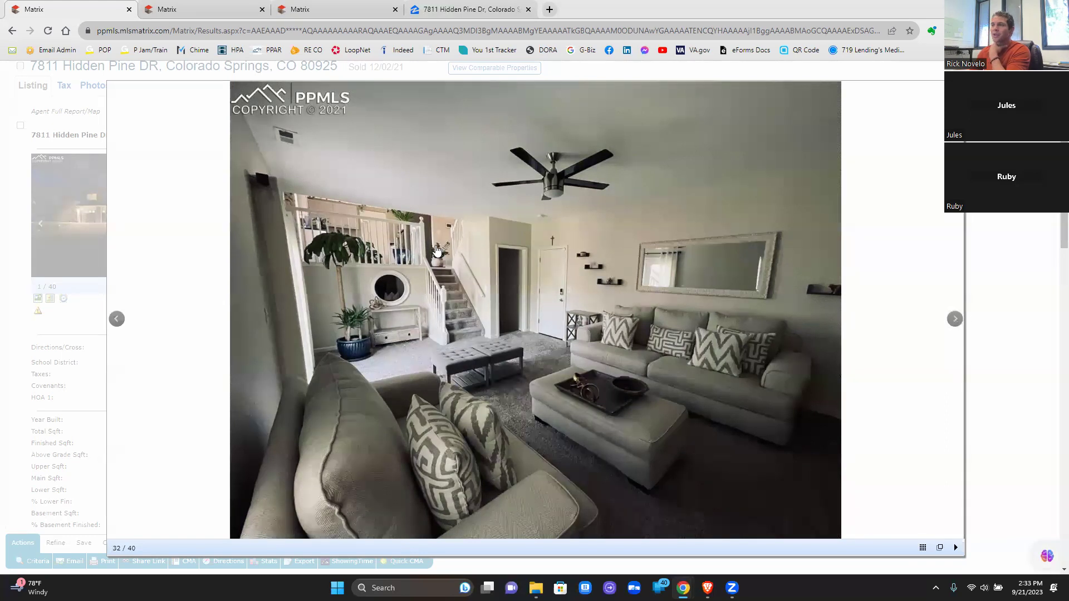
click(954, 320)
click(954, 320)
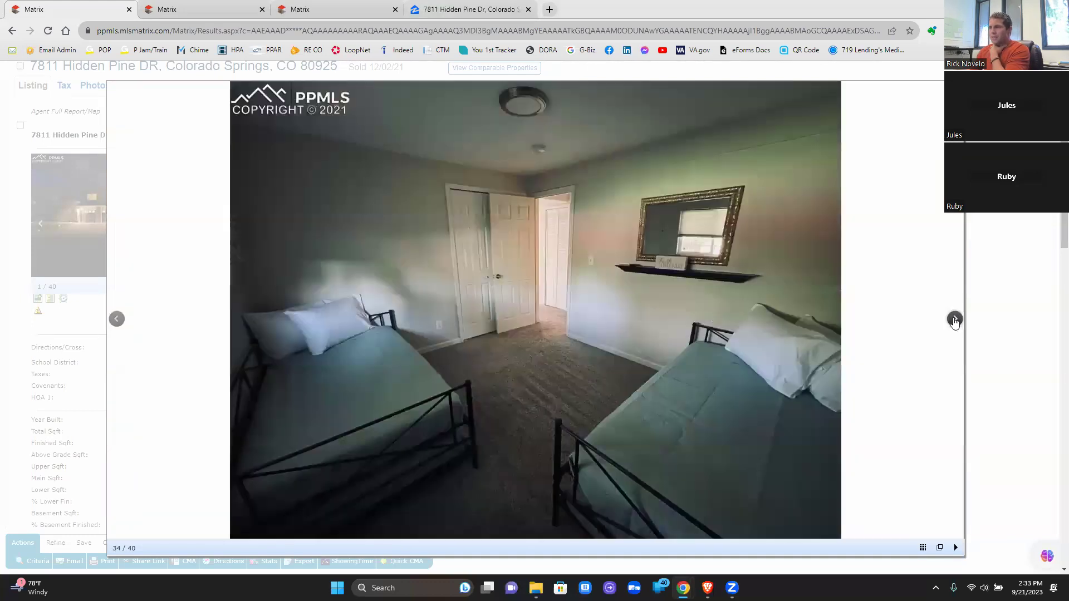
click(955, 320)
click(954, 321)
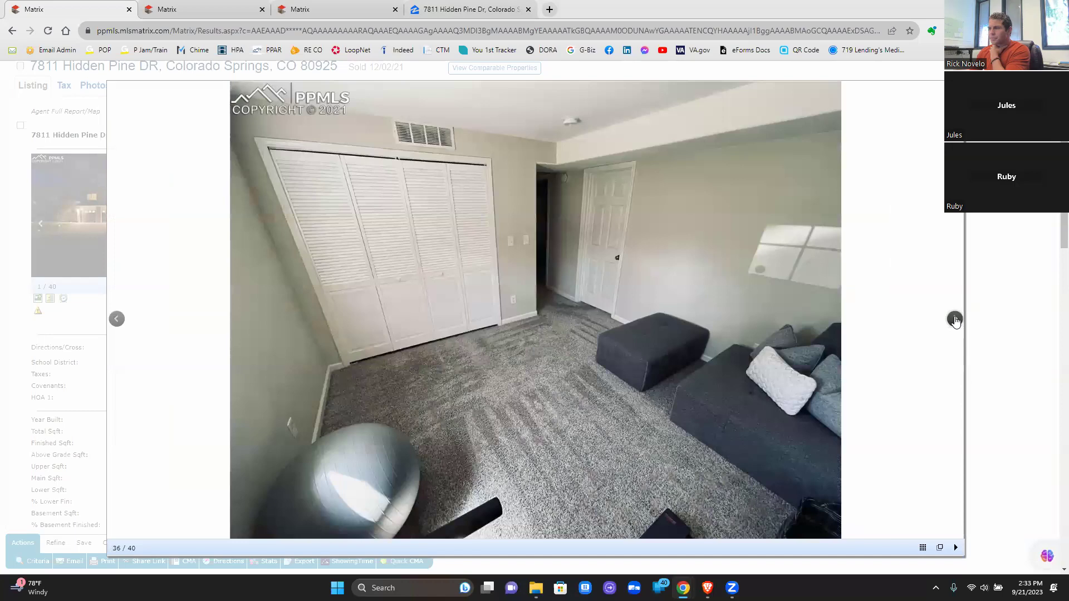
click(954, 320)
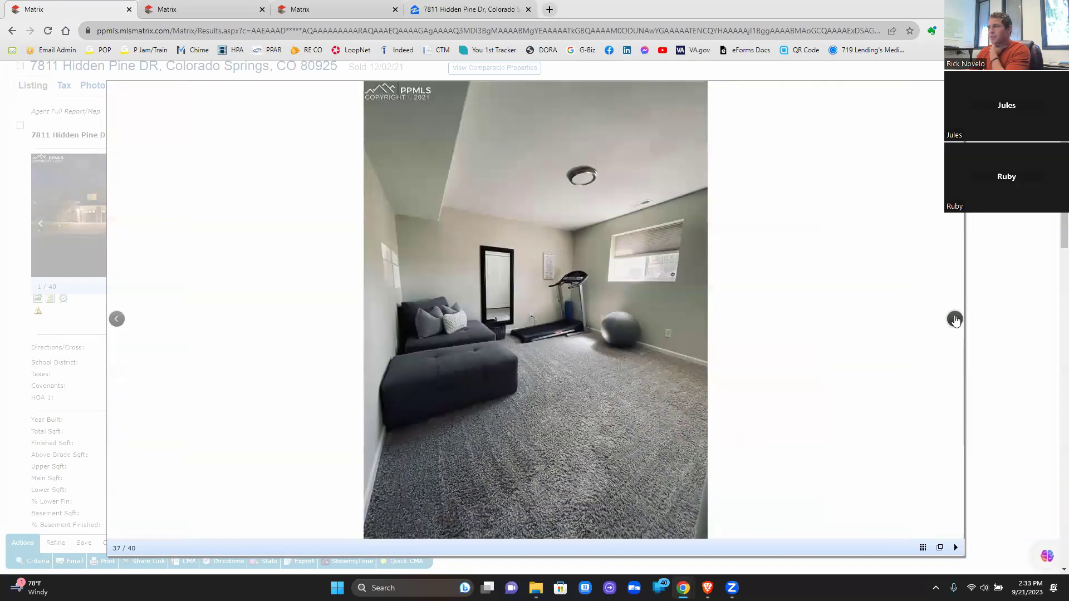
click(954, 320)
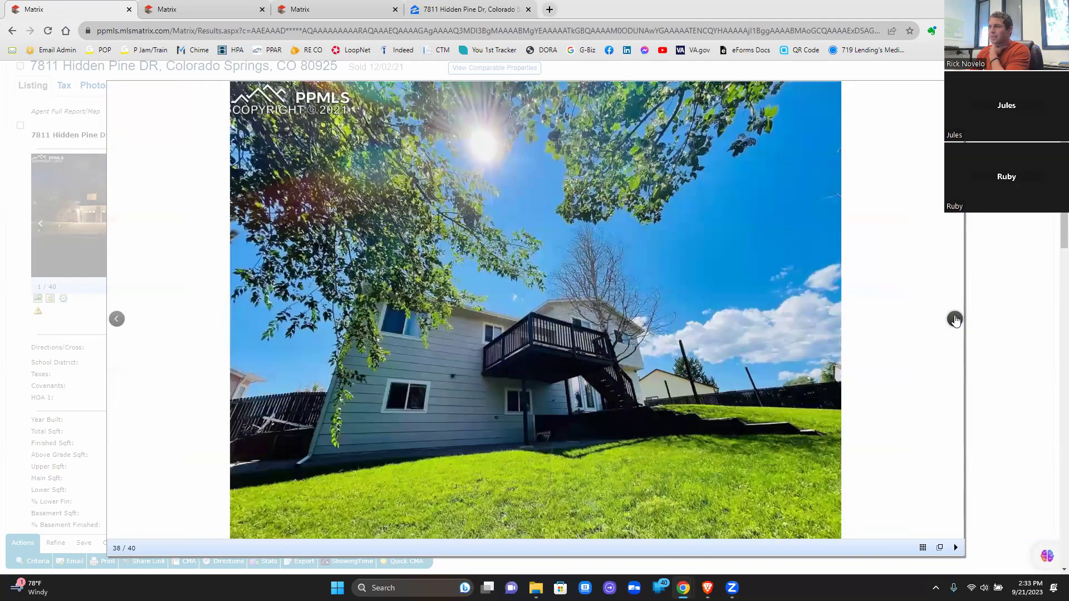
click(954, 320)
click(955, 320)
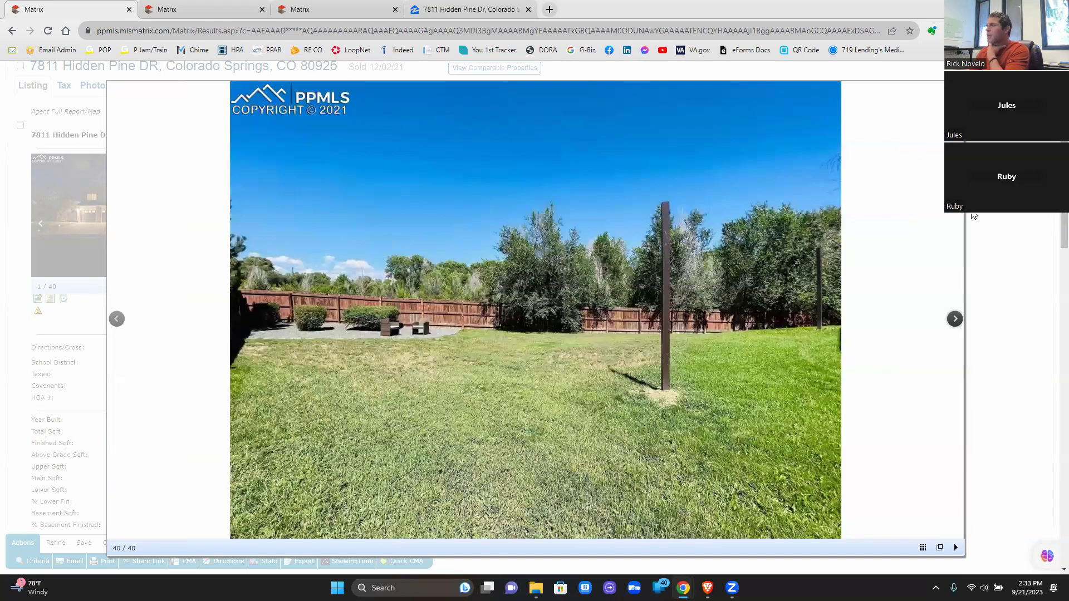
click(161, 11)
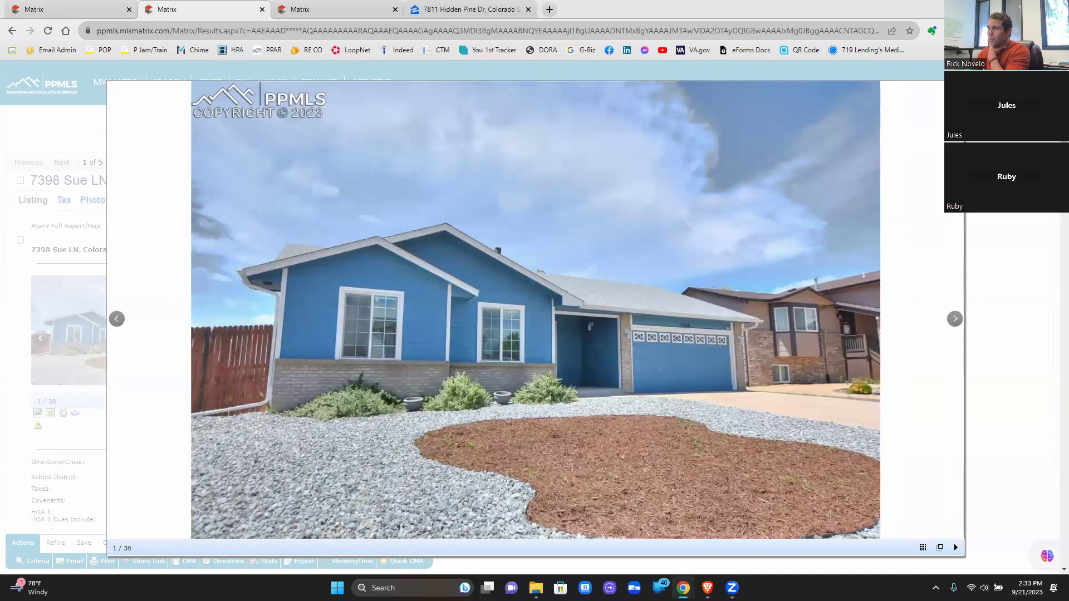
key(Escape)
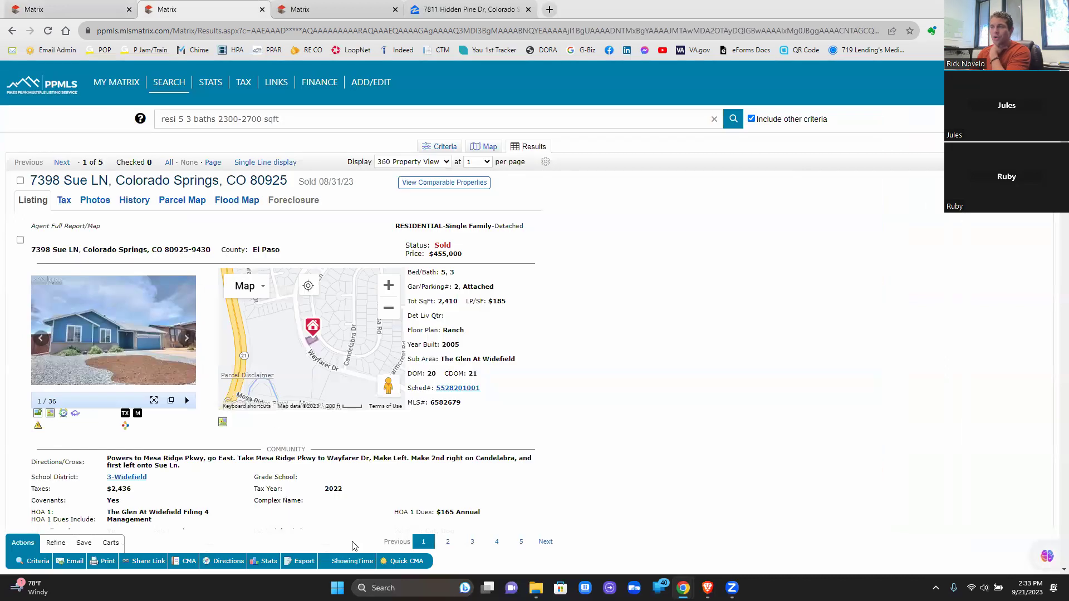
click(431, 537)
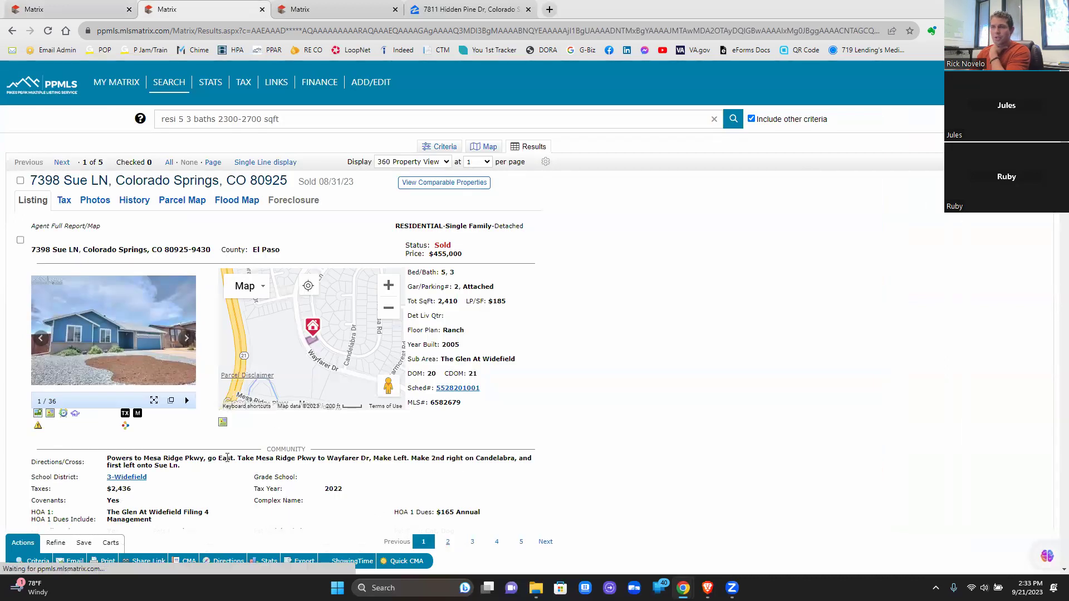
click(154, 401)
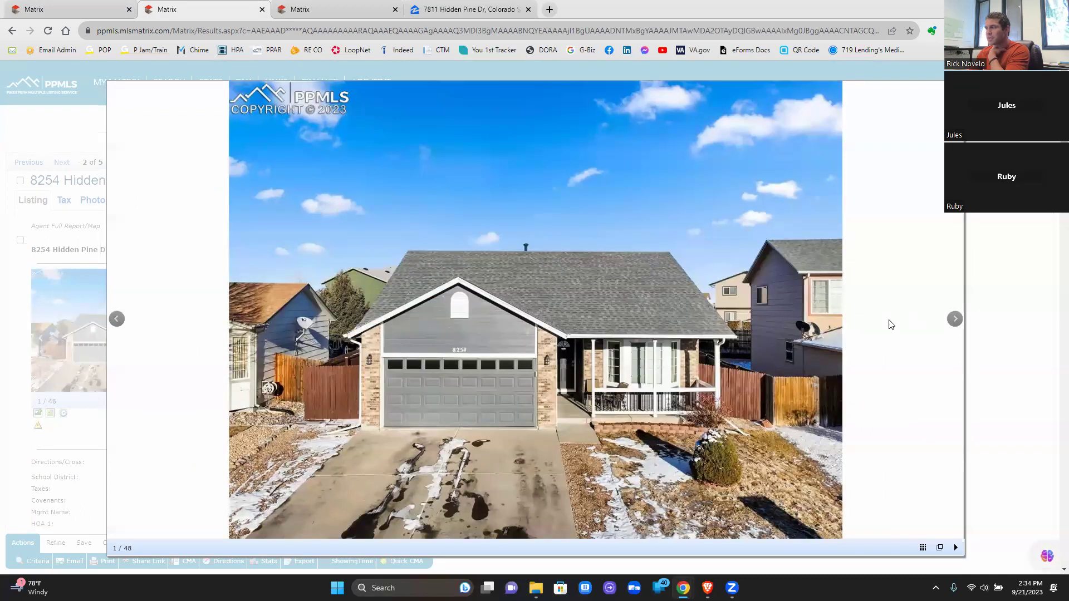
Step: Advance through entryway, hallway, living room, bay-window room and bedrooms to the marble-vanity bathroom, photo 11
click(956, 320)
click(955, 321)
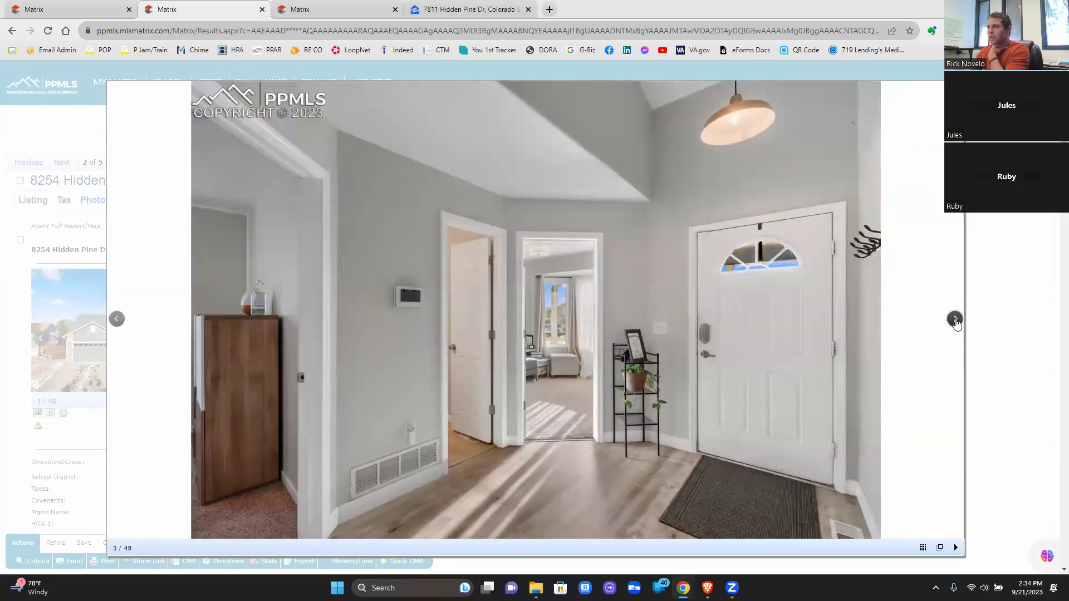
click(955, 321)
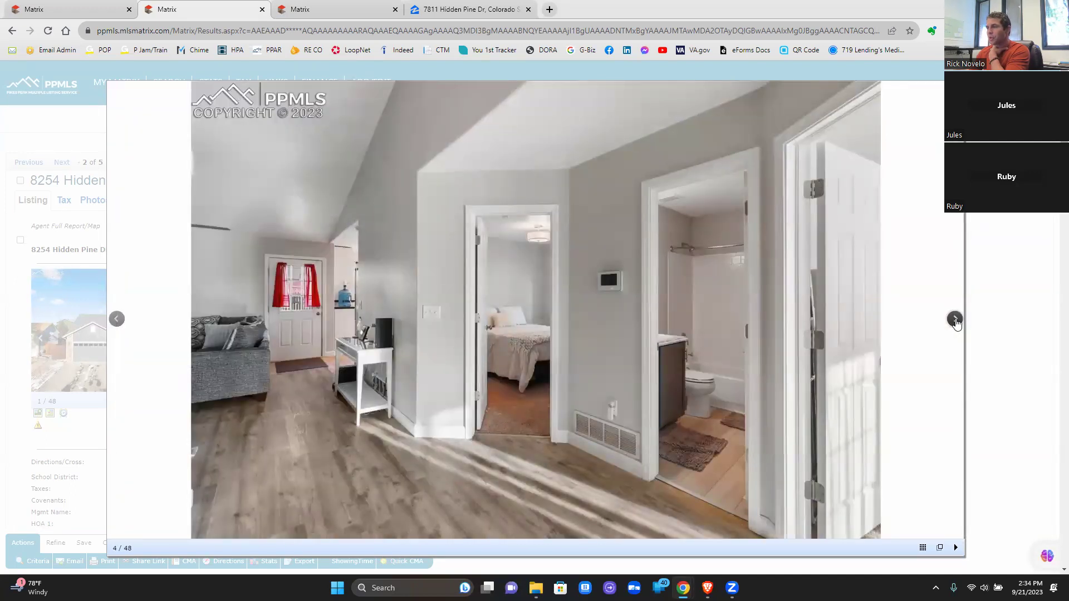
click(955, 321)
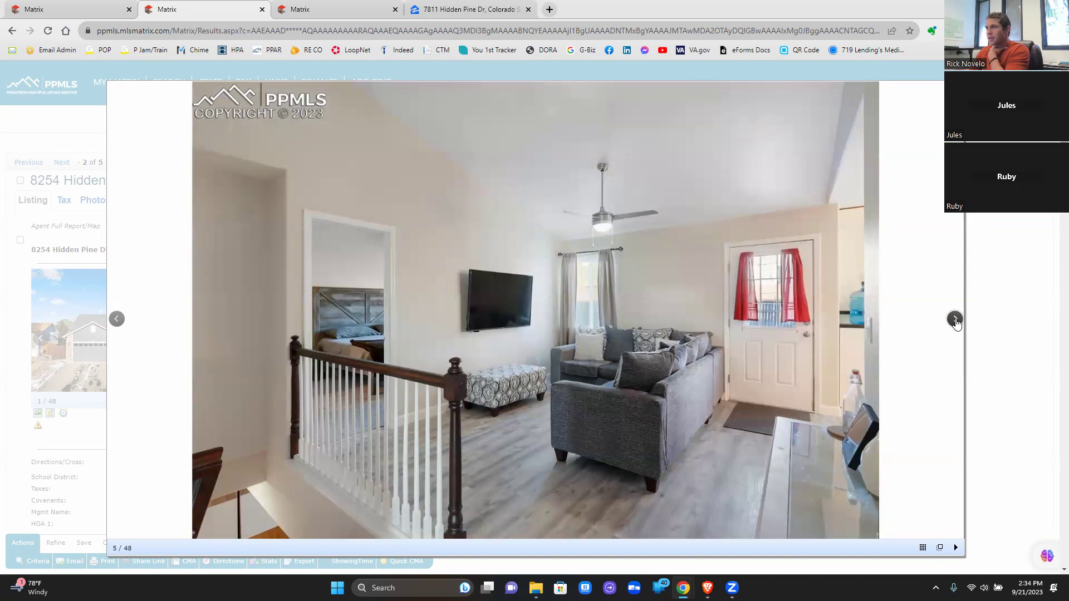
click(955, 321)
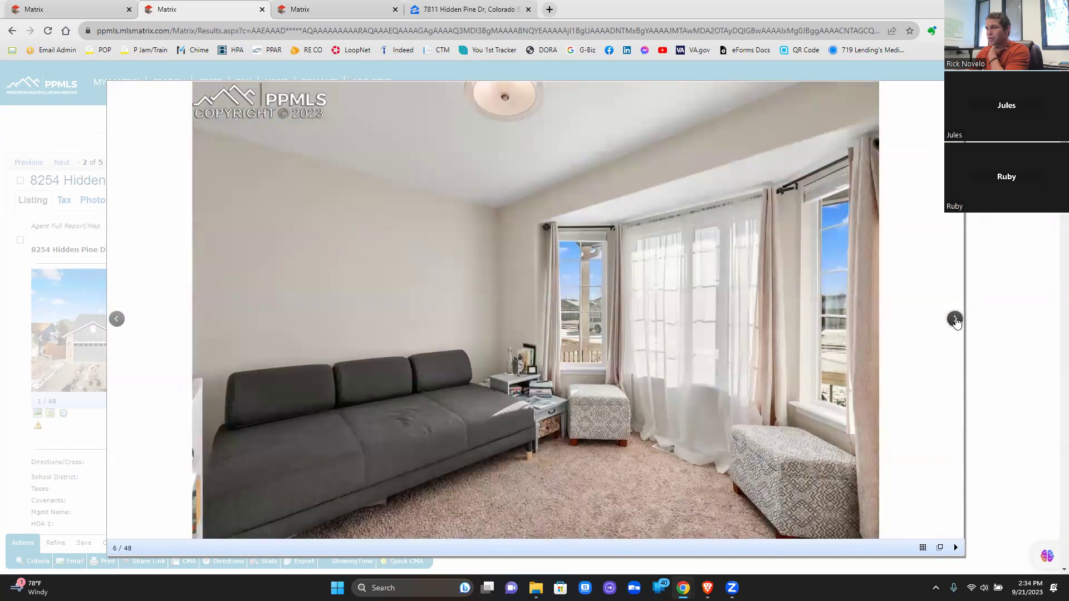
click(955, 321)
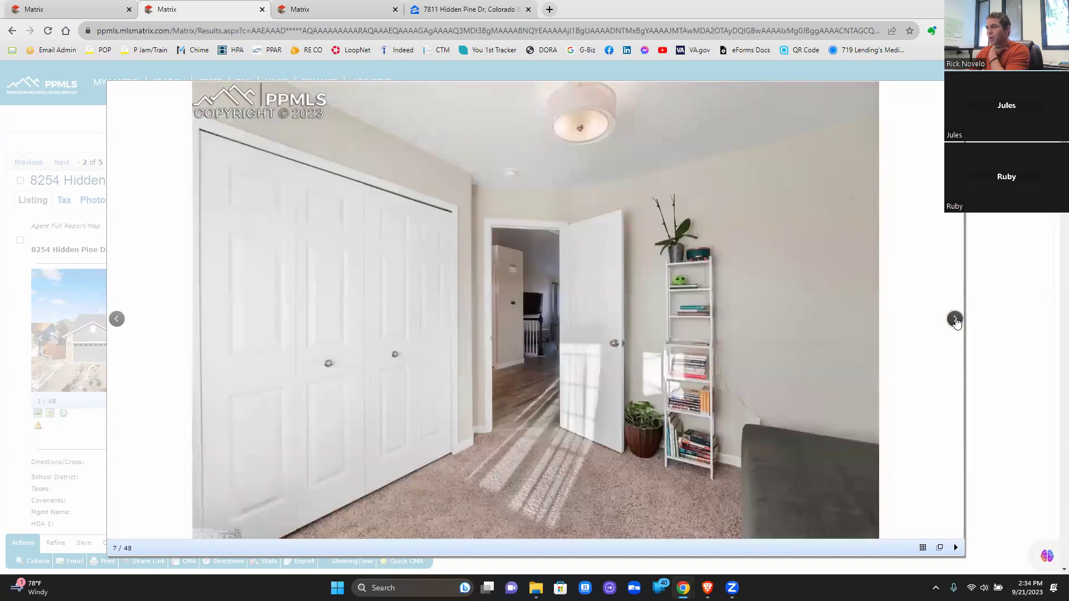
click(954, 321)
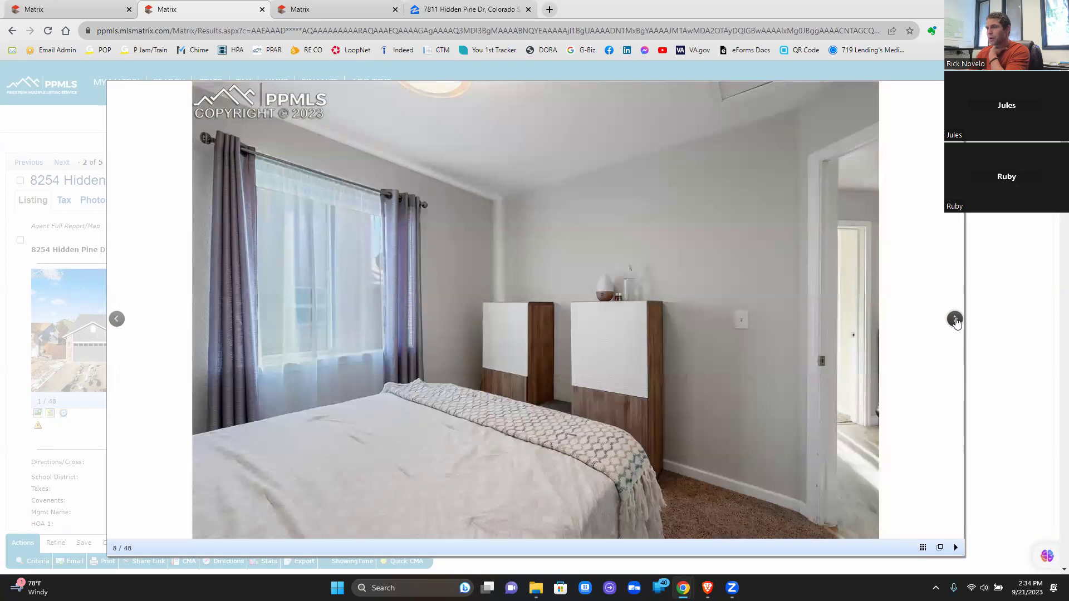
click(955, 321)
click(955, 320)
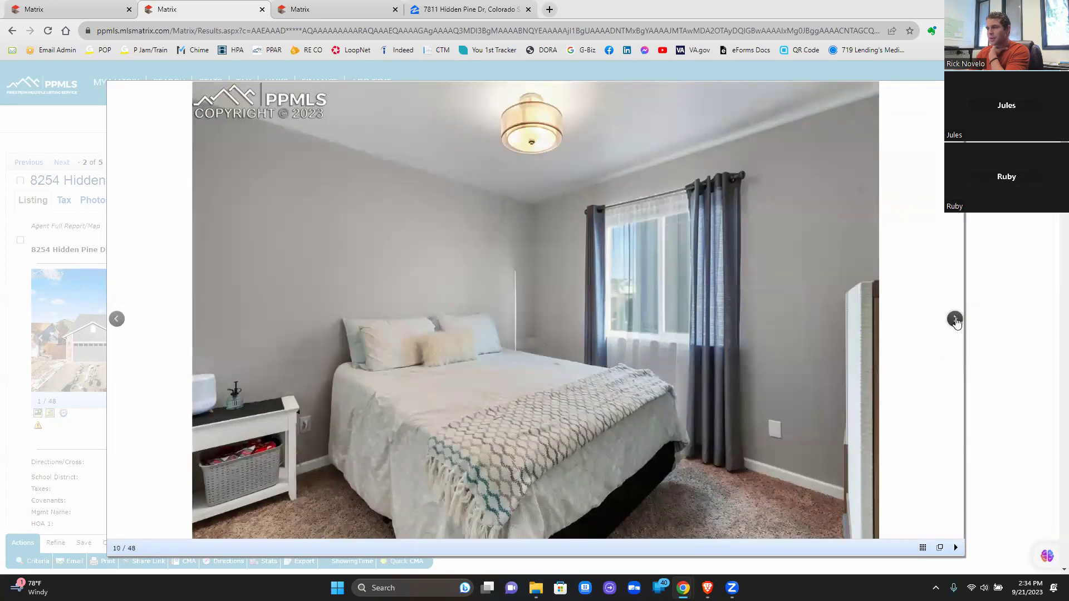
click(954, 320)
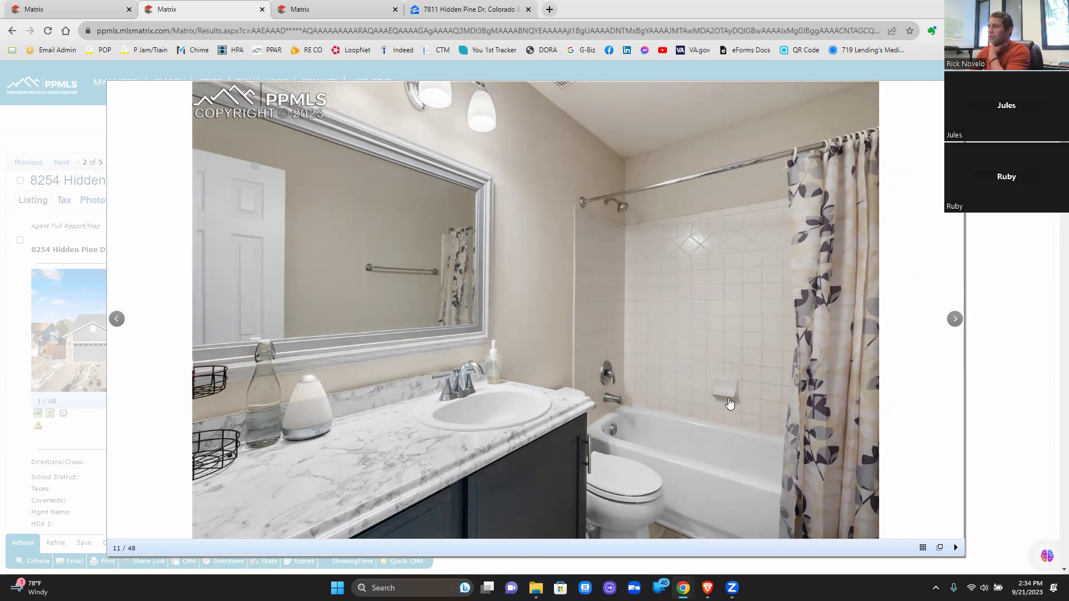
click(955, 319)
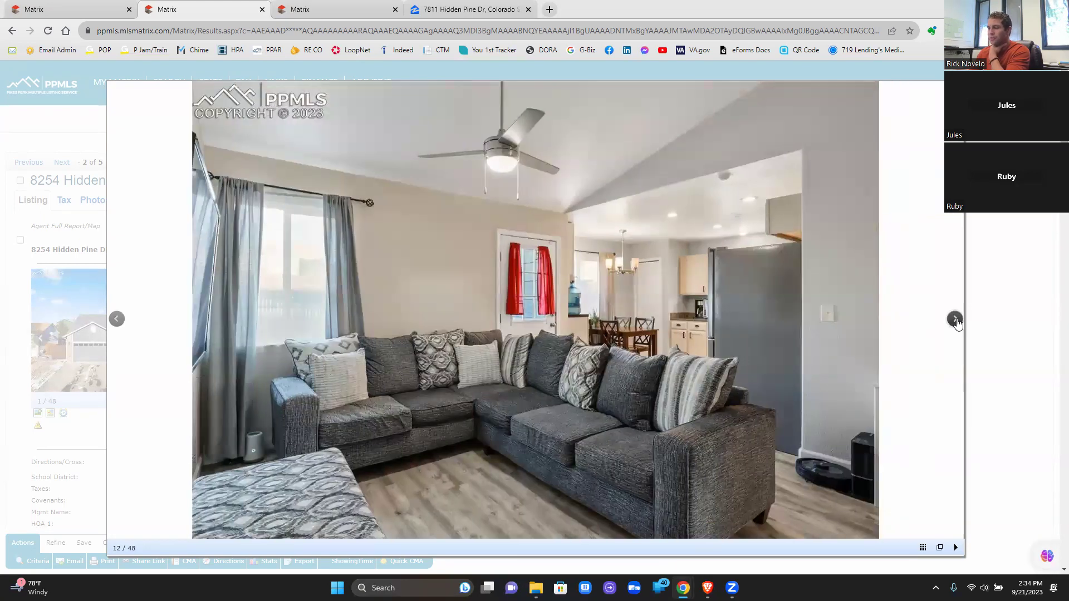
click(955, 320)
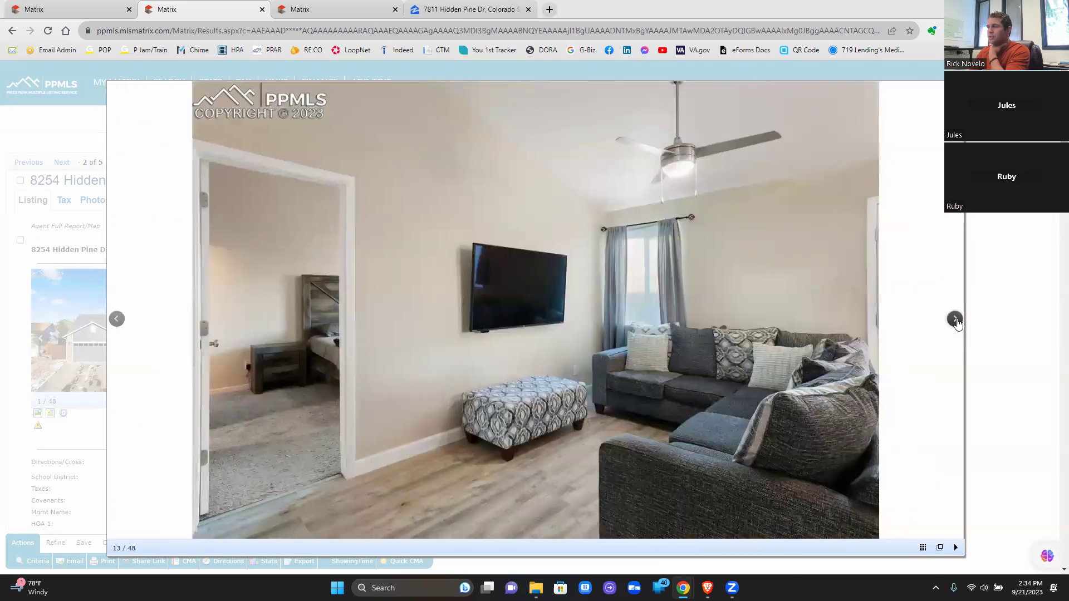
click(116, 320)
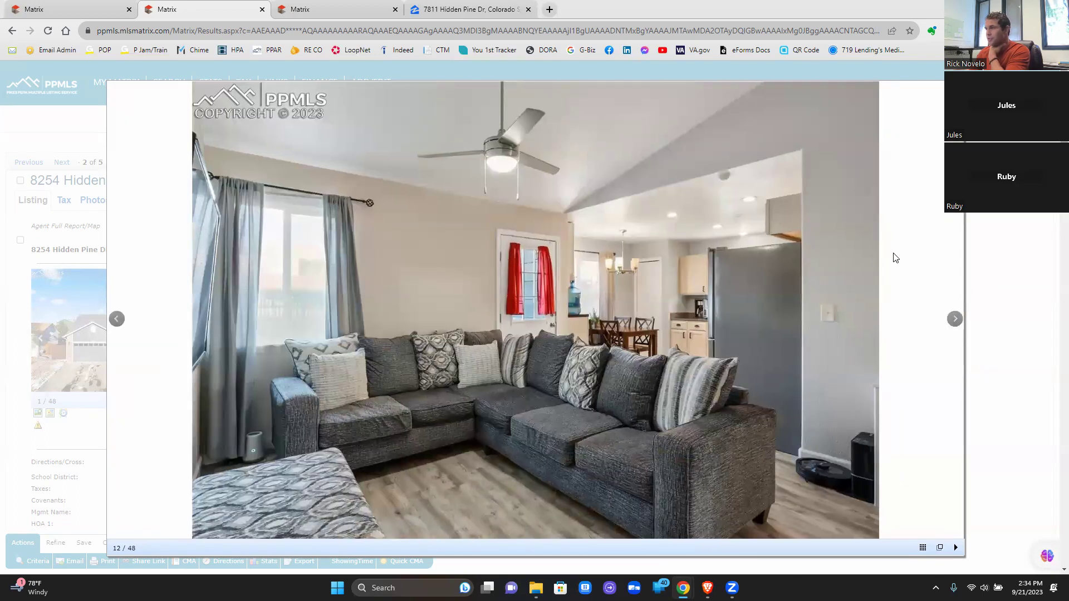
click(954, 319)
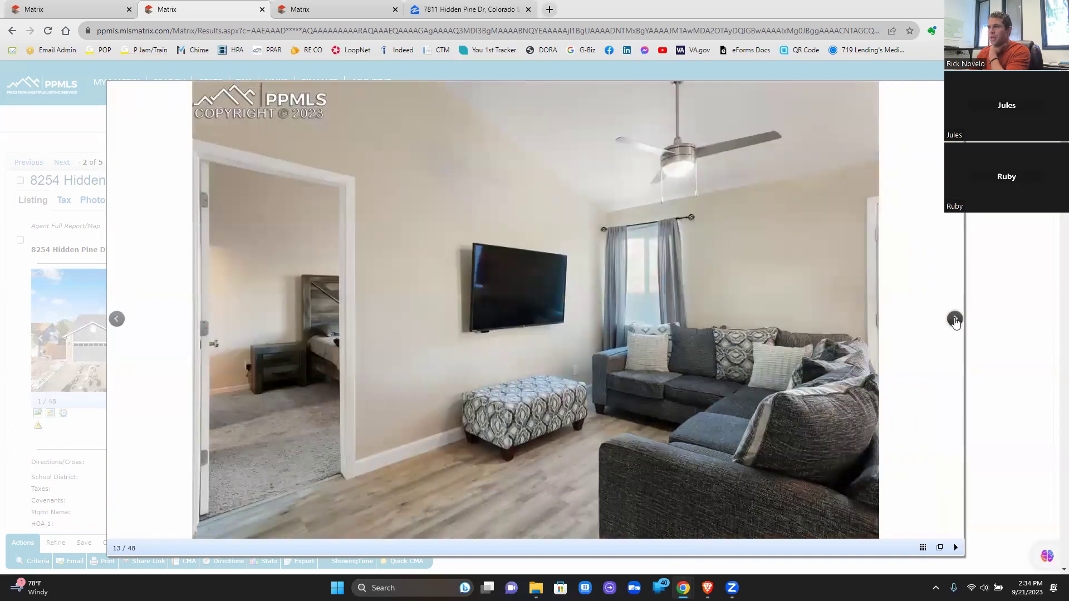
click(954, 319)
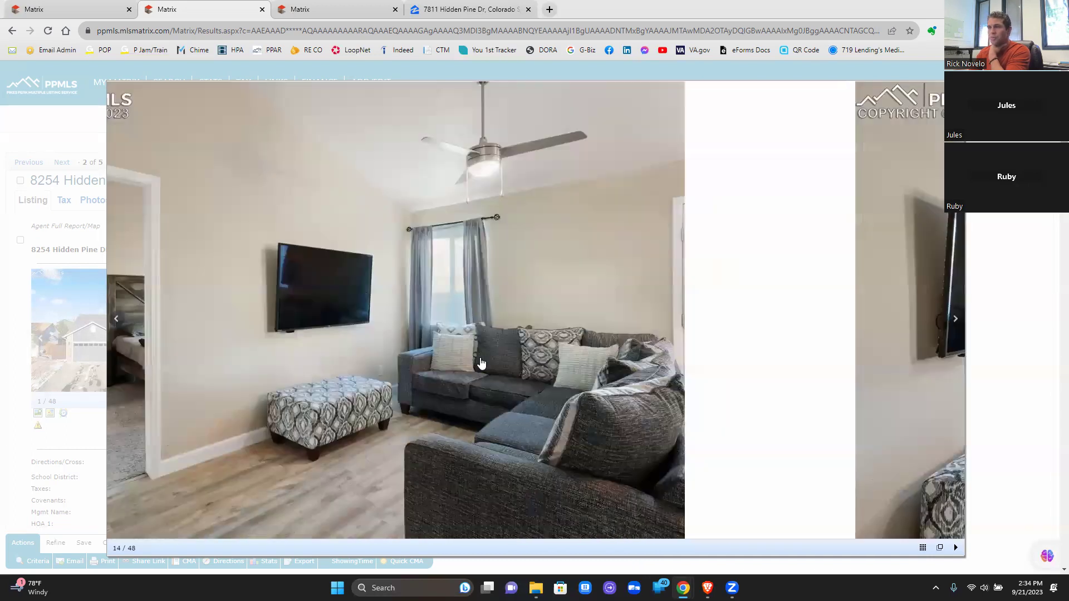
click(956, 320)
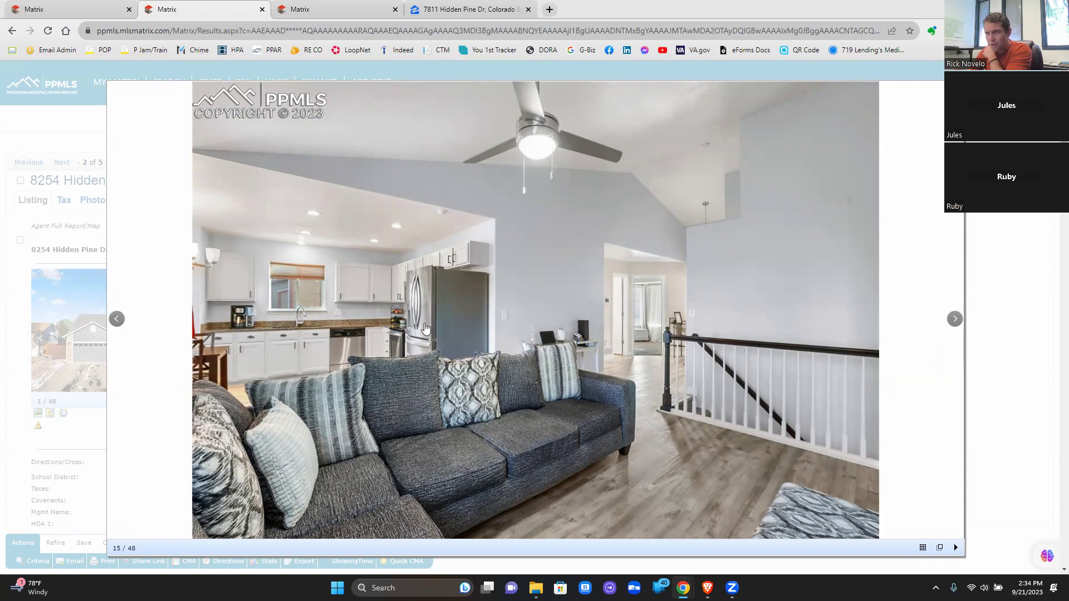
click(955, 319)
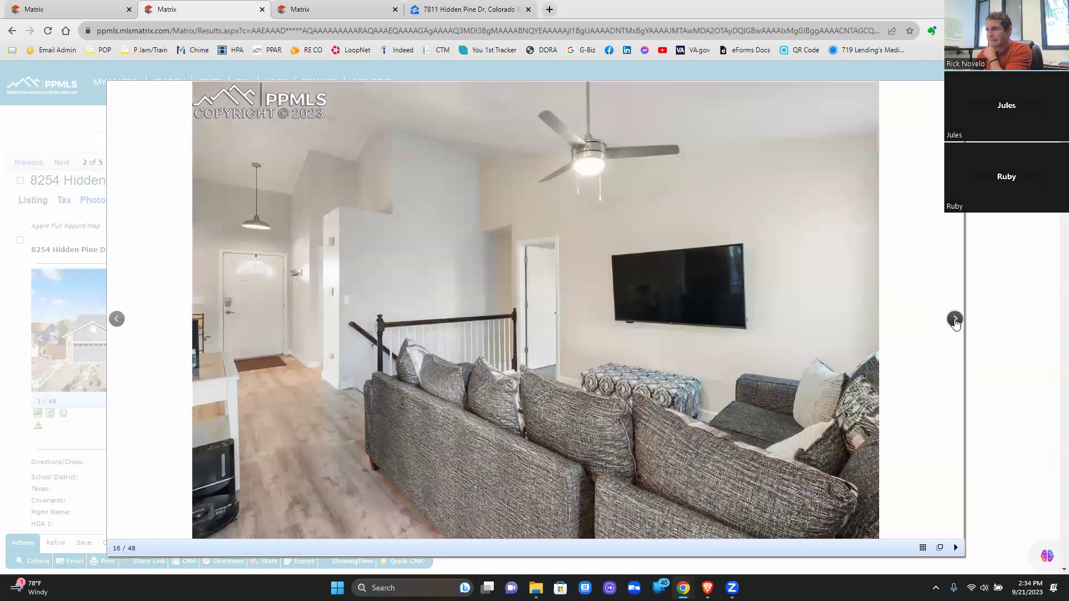
click(955, 320)
click(954, 320)
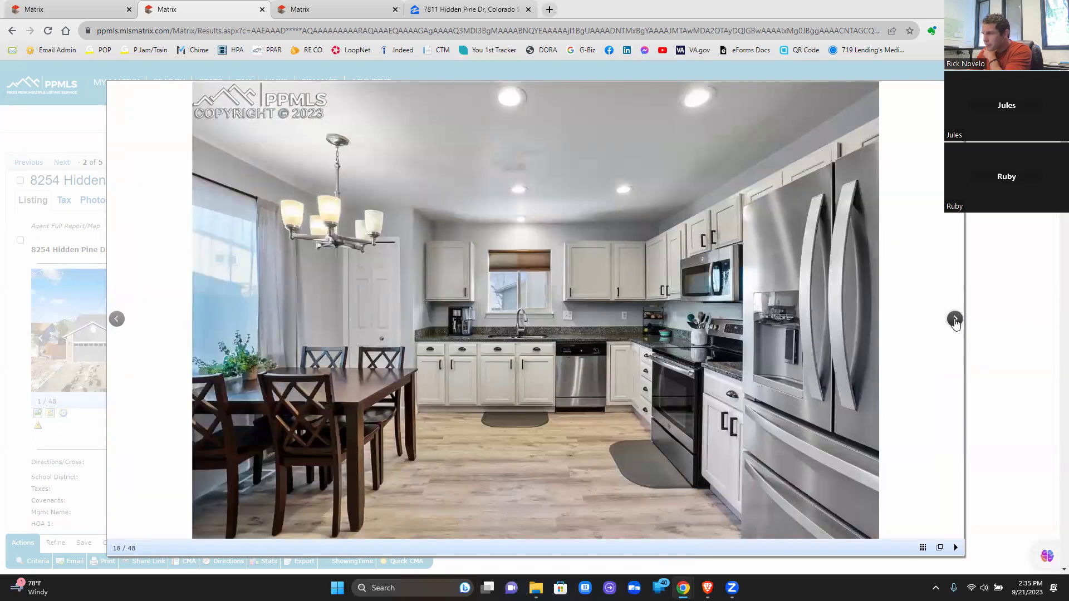
click(955, 320)
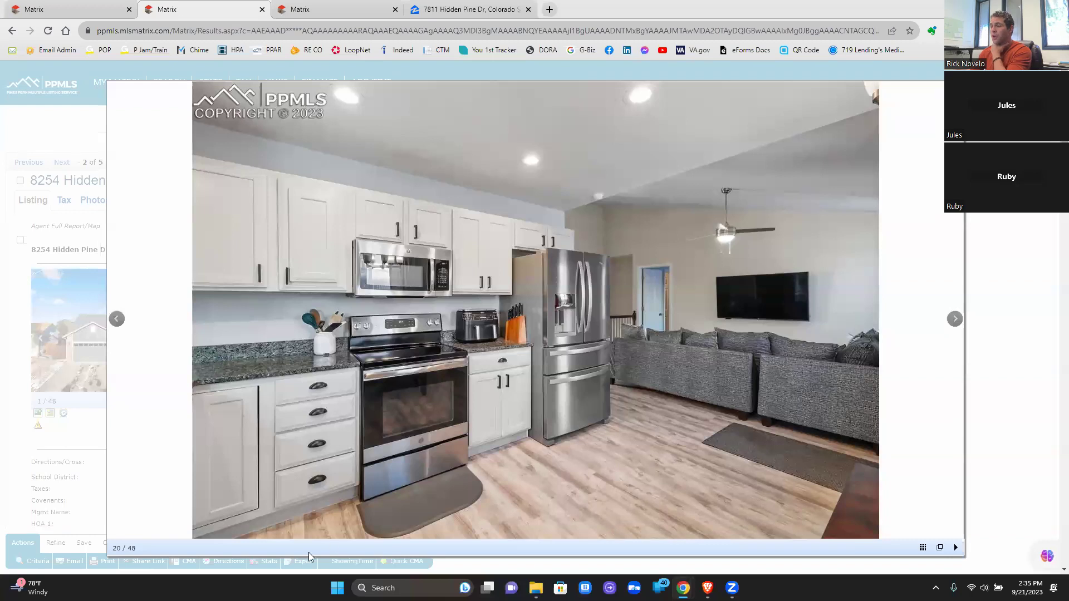
click(955, 319)
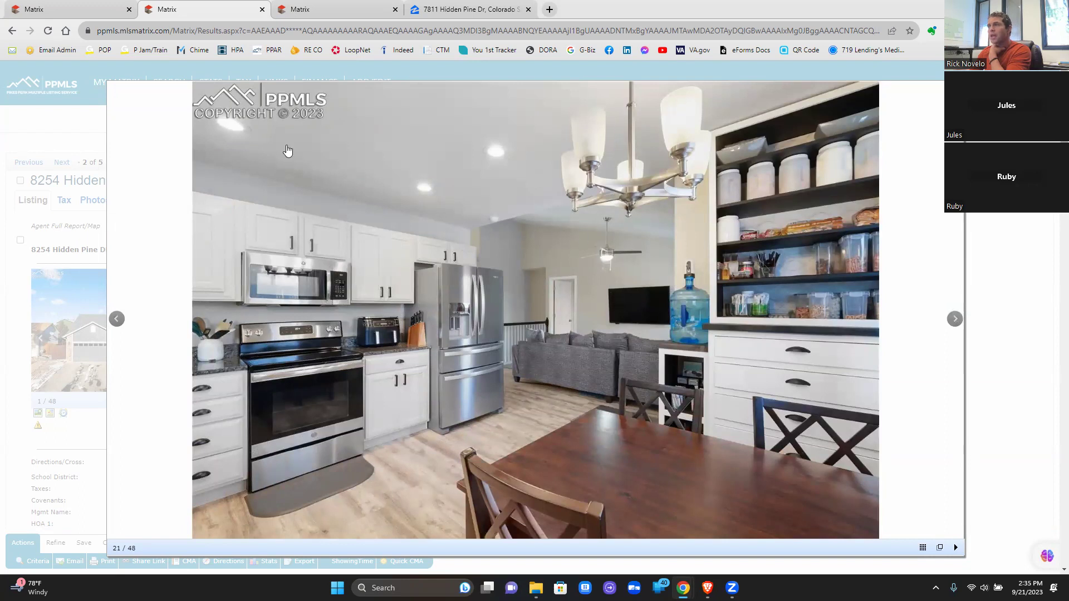
click(955, 319)
click(955, 319)
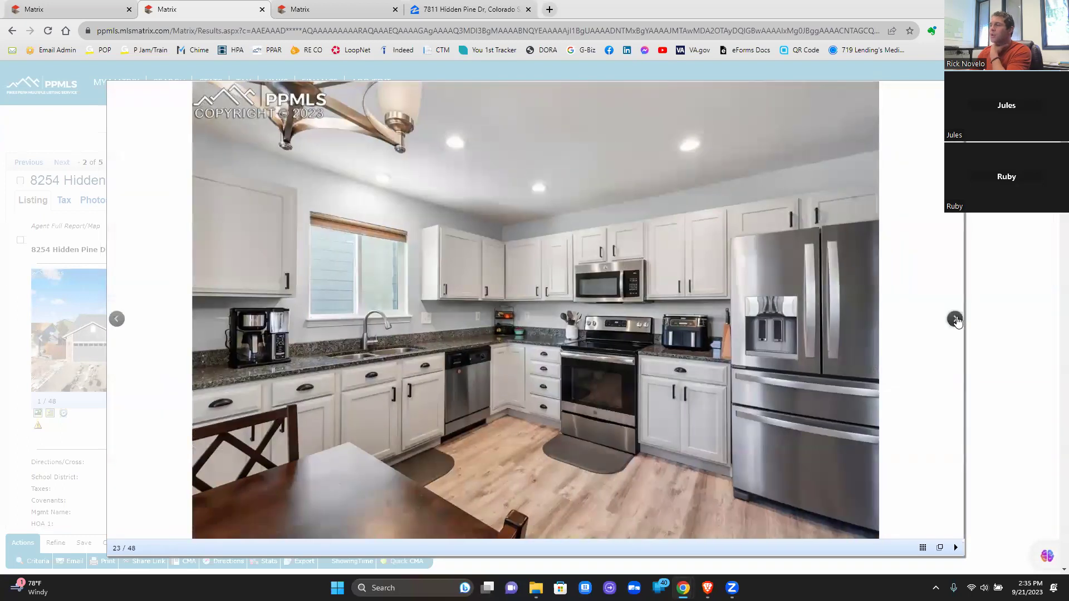
Step: Continue through the bedroom photos to photo 29/48, the bathroom with glass-door shower
click(955, 319)
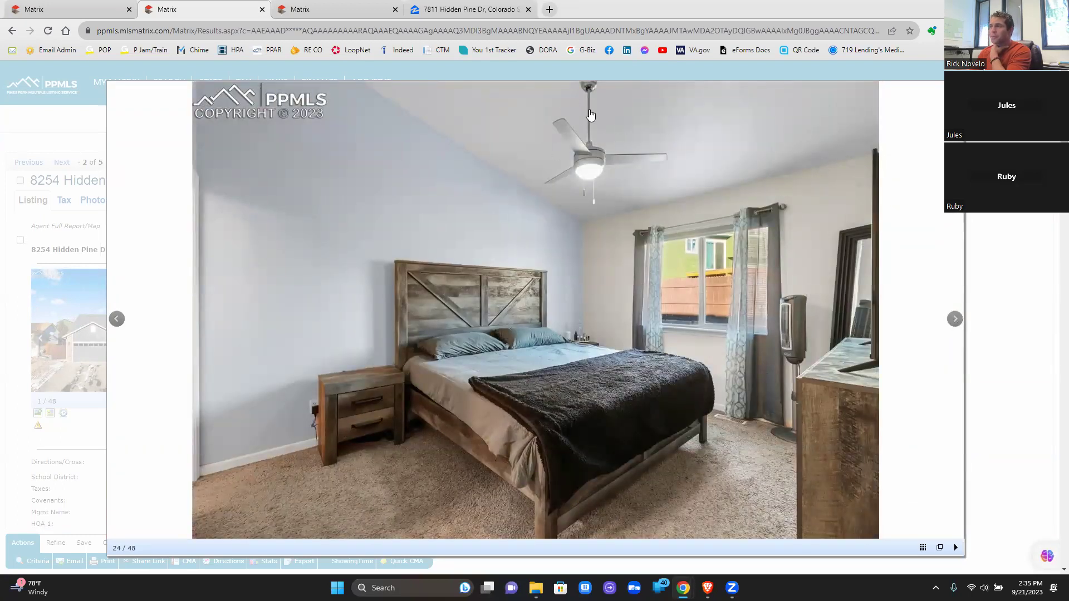
click(955, 320)
click(956, 323)
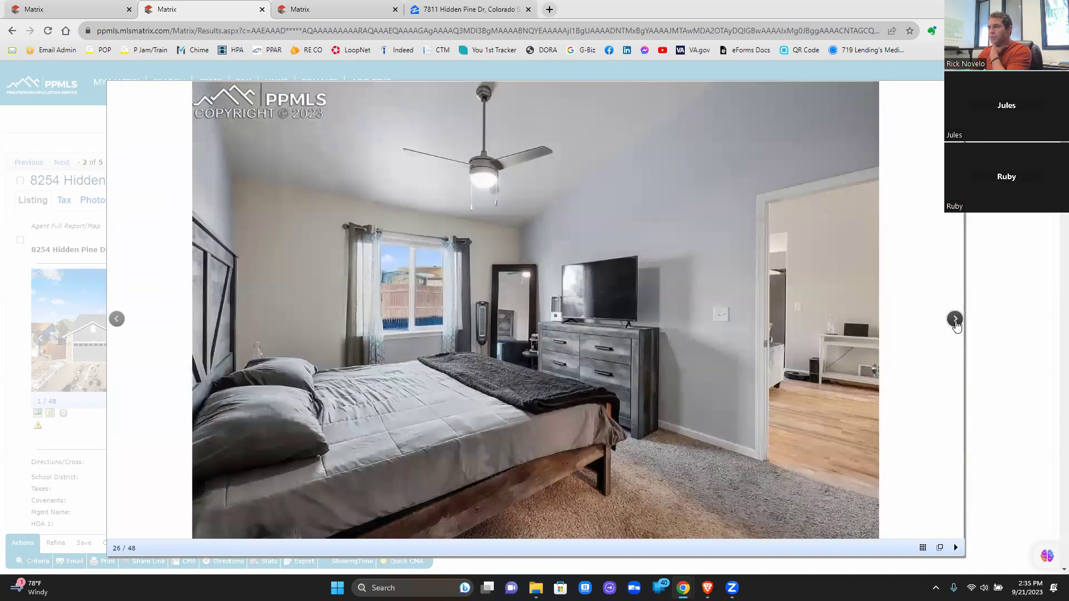
click(956, 320)
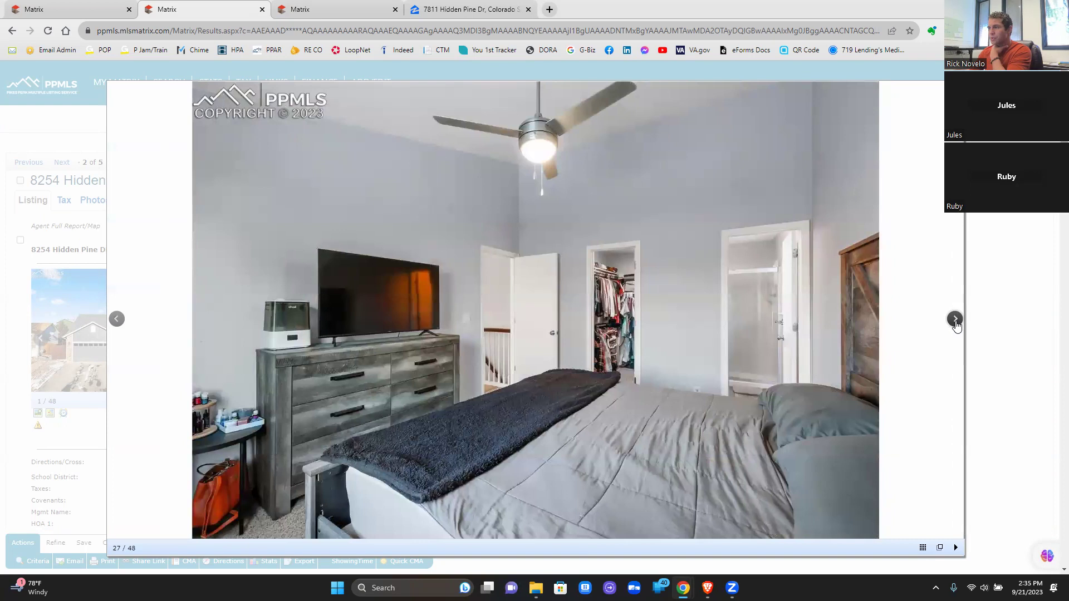
click(956, 321)
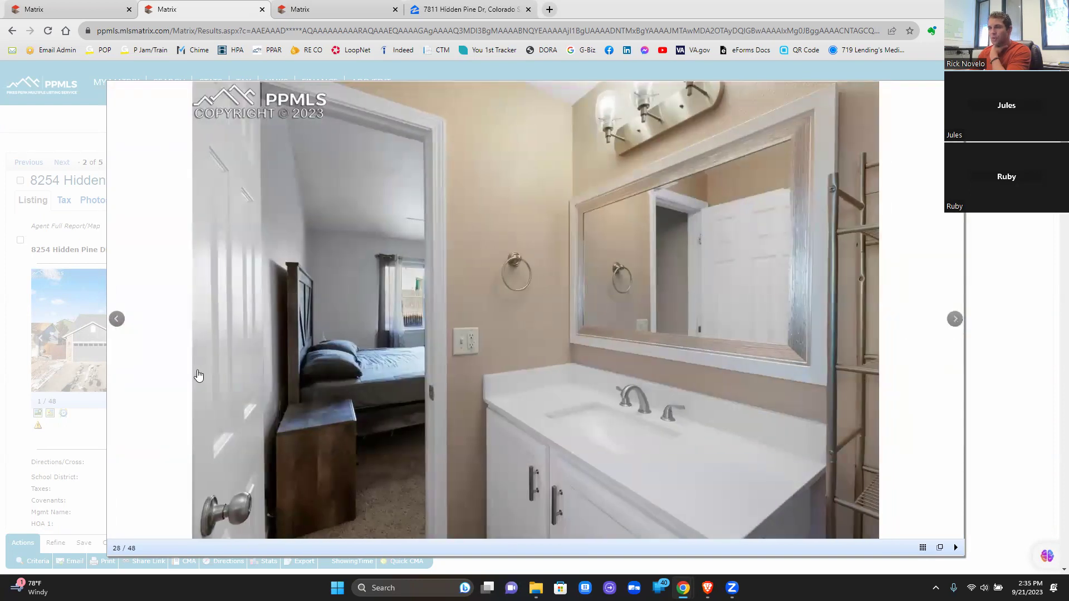
click(116, 318)
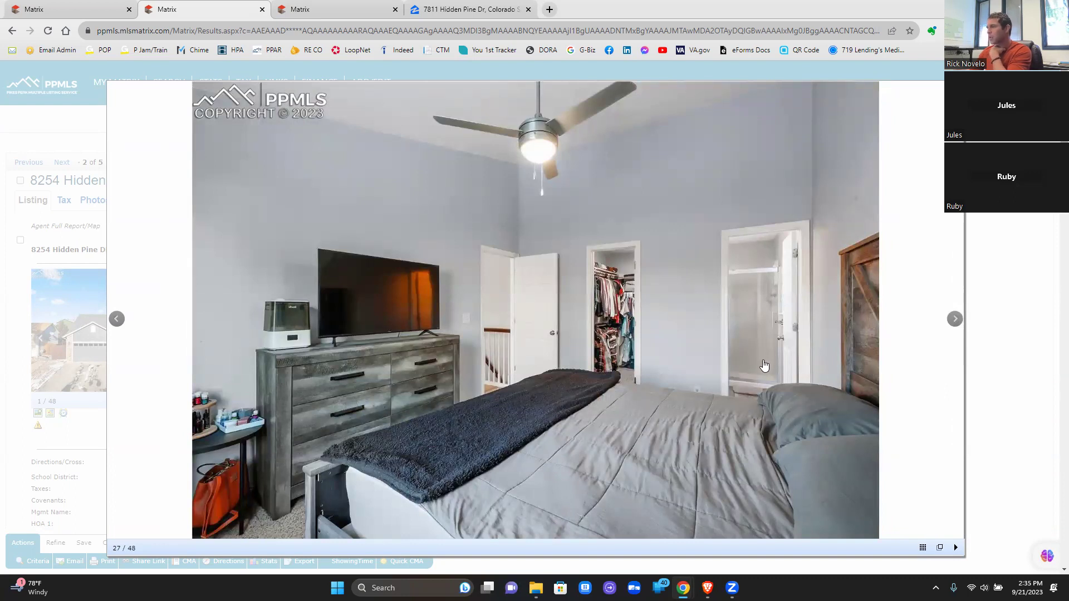
click(953, 320)
click(955, 320)
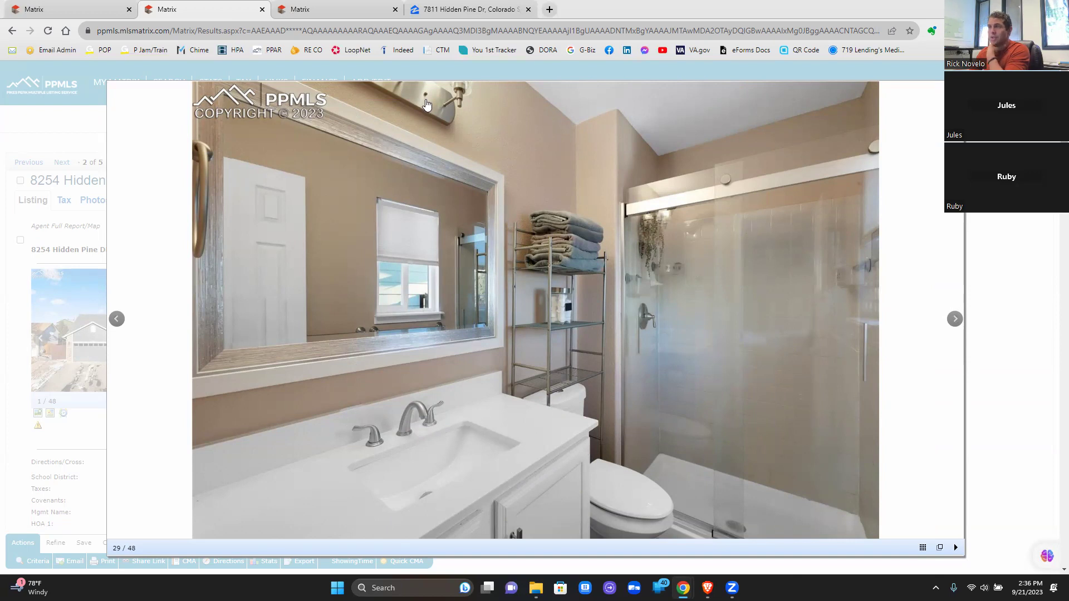
Step: Advance through photos 30–40 (basement, craft room, home gym, backyard), then close the photo viewer
click(956, 320)
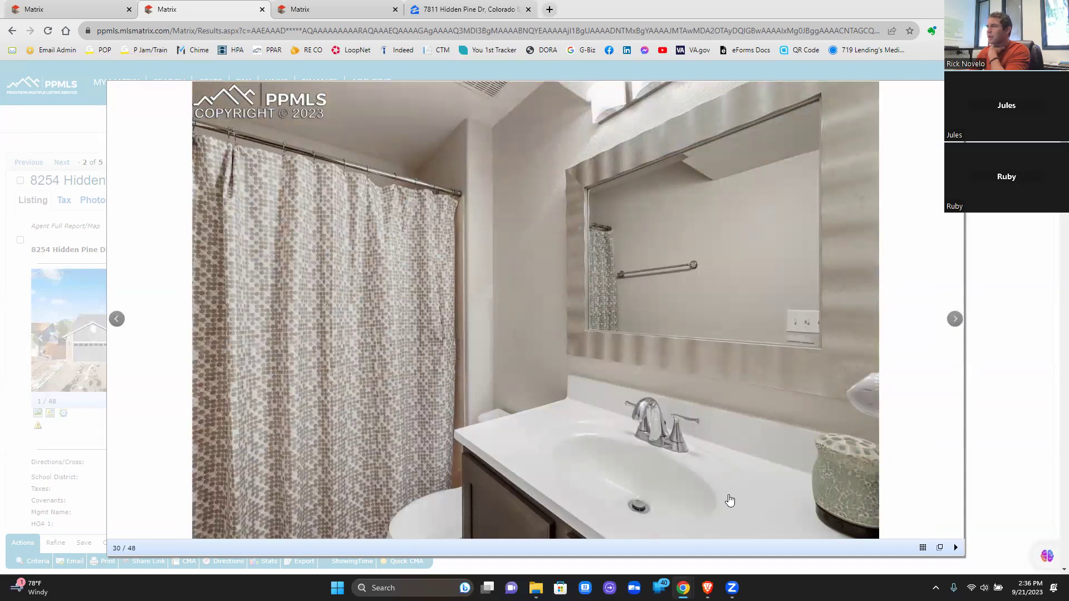
click(955, 319)
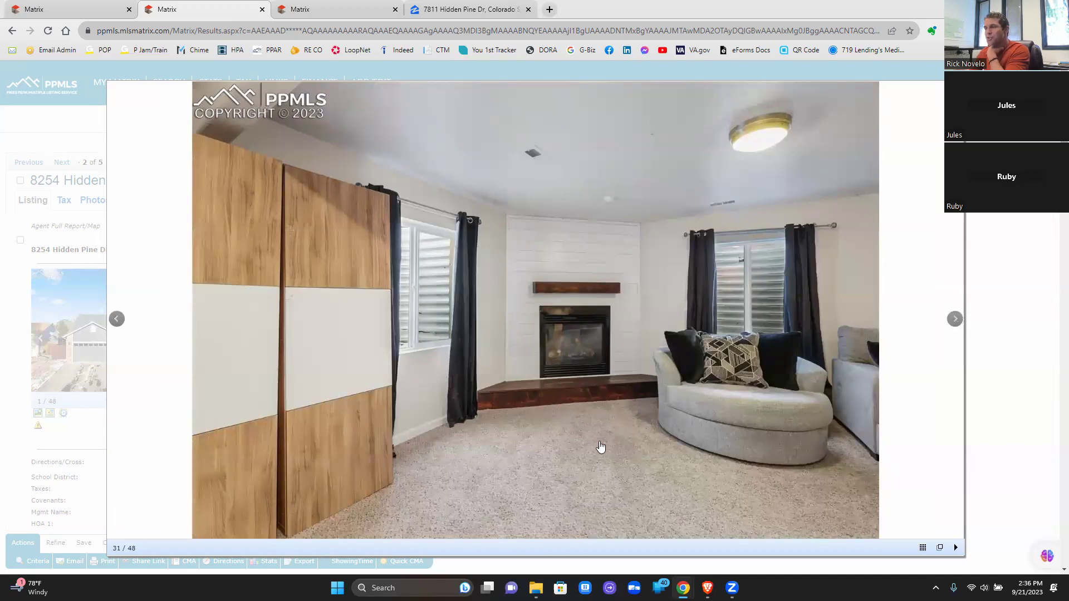
click(956, 321)
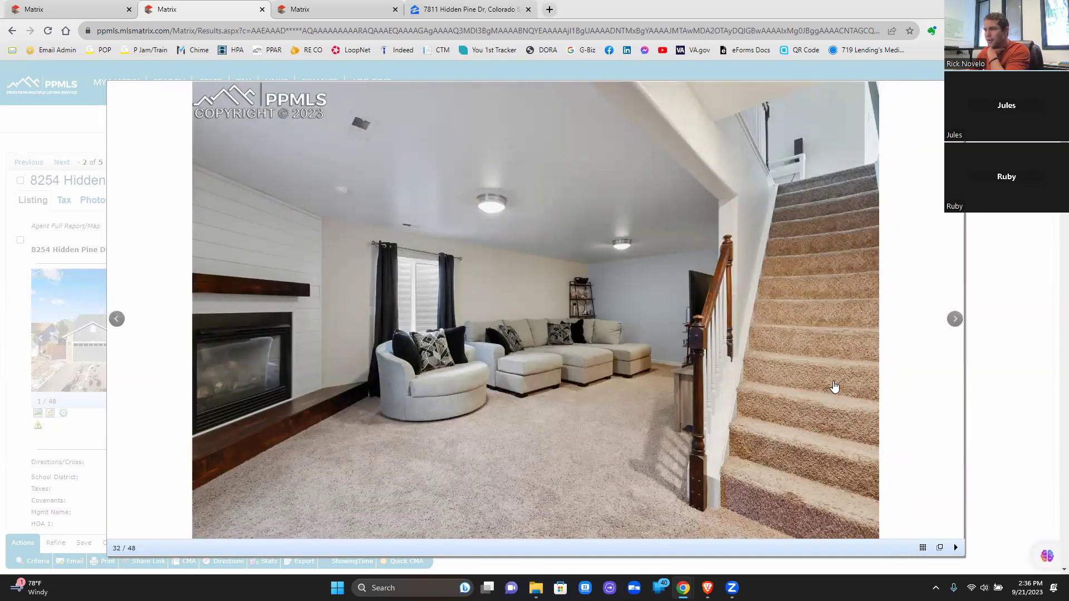
click(954, 320)
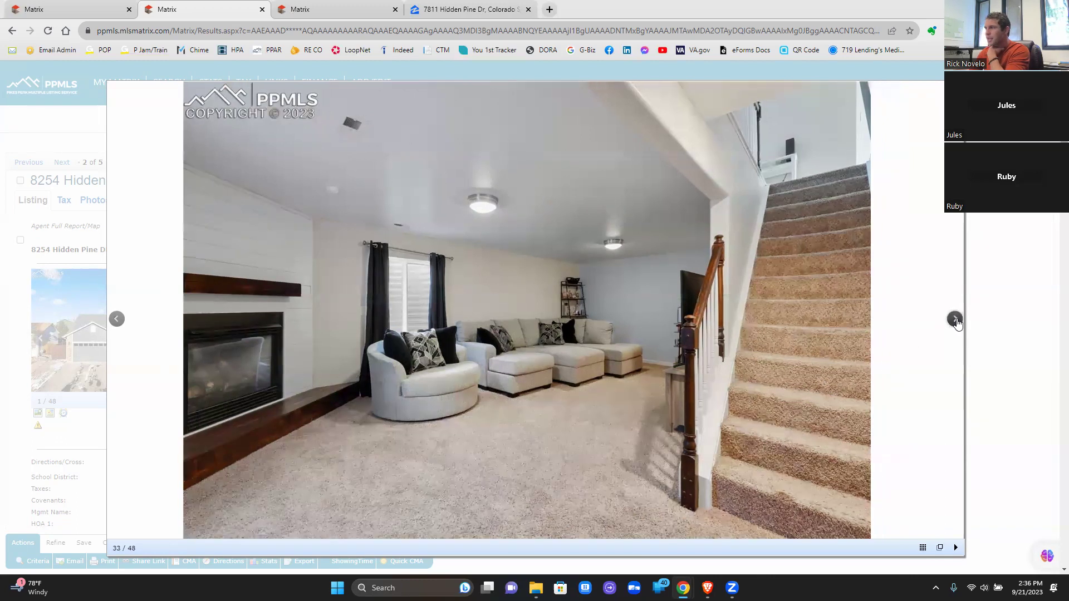
click(955, 322)
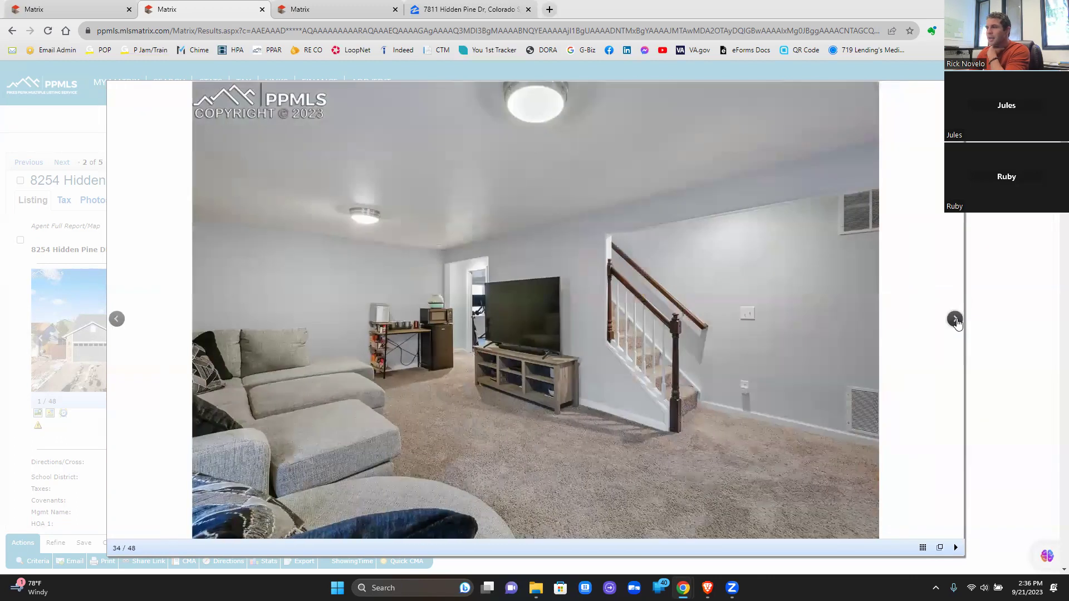
click(955, 322)
click(955, 321)
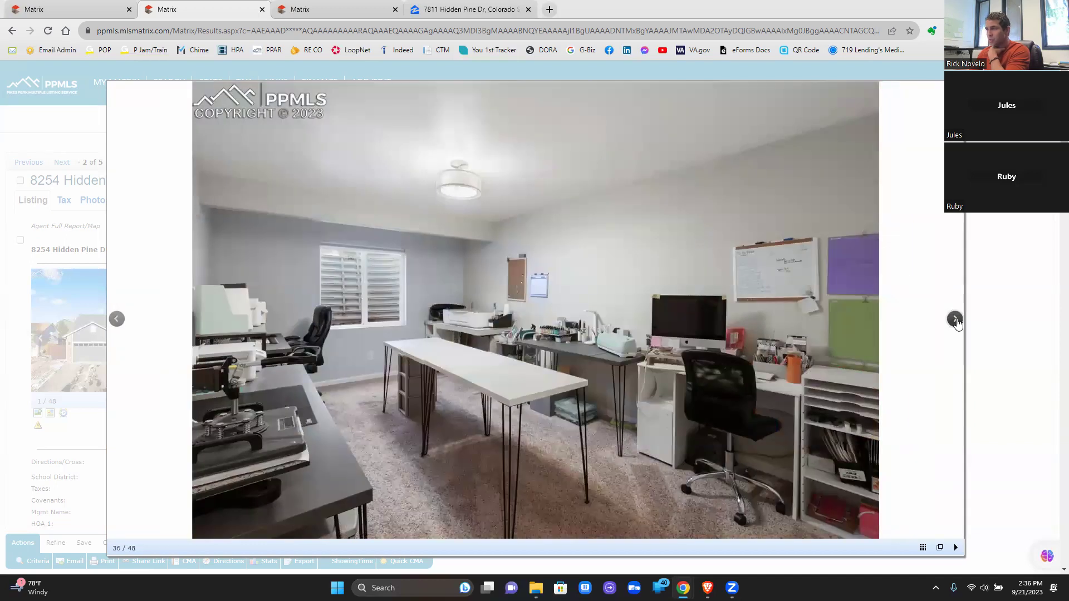
click(955, 321)
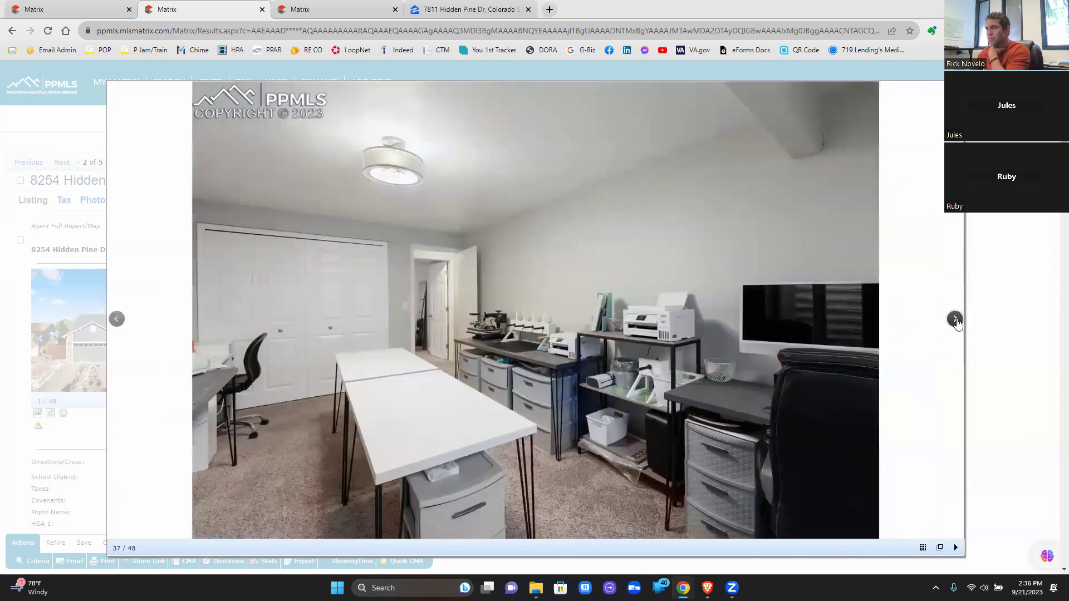
click(955, 321)
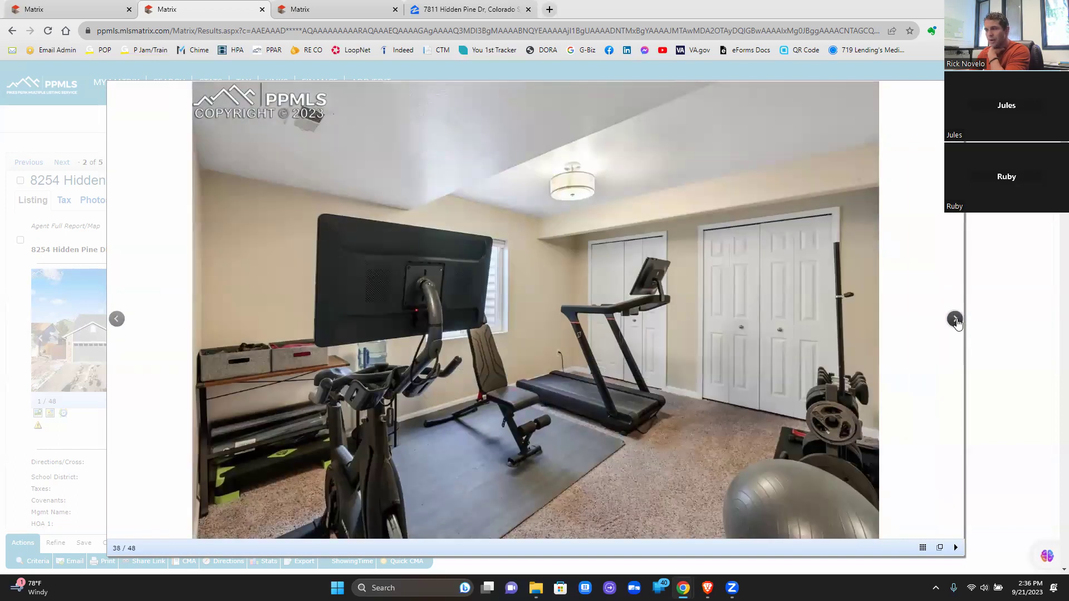
click(956, 321)
click(956, 321)
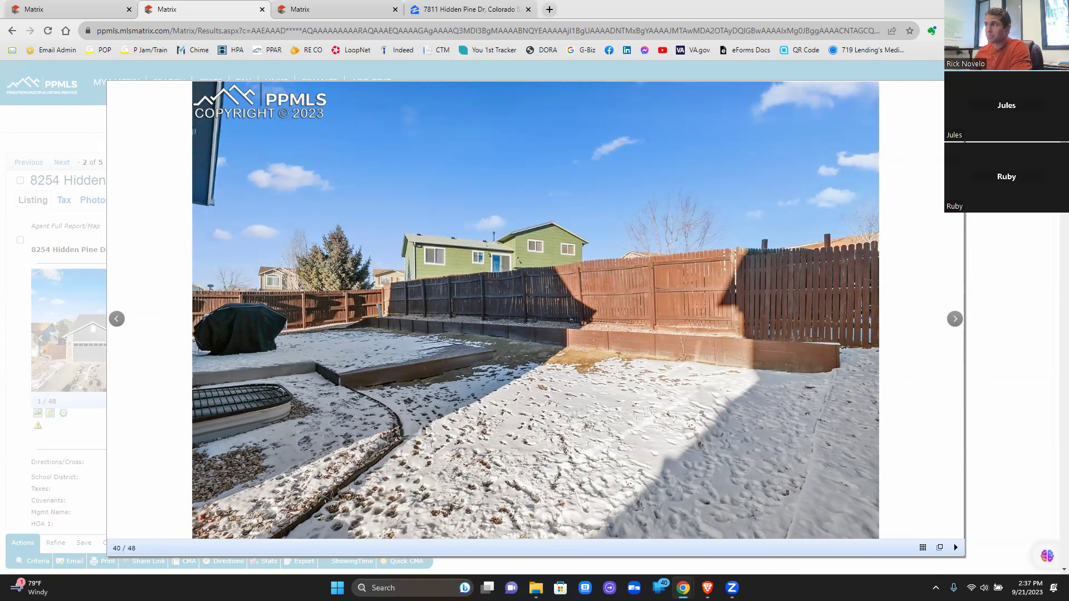
key(Escape)
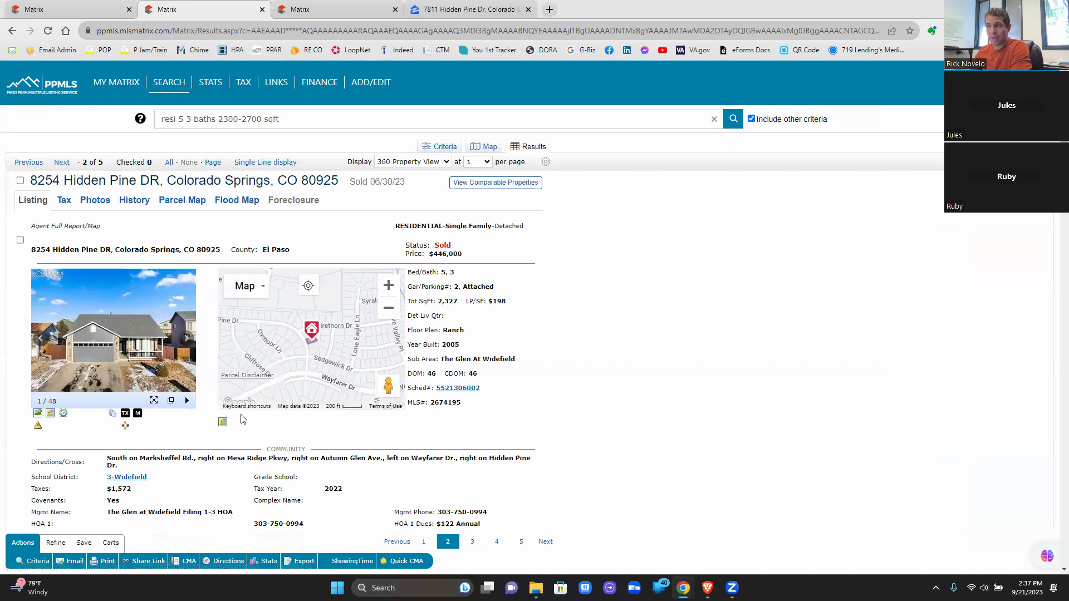
drag(466, 301, 505, 299)
click(508, 307)
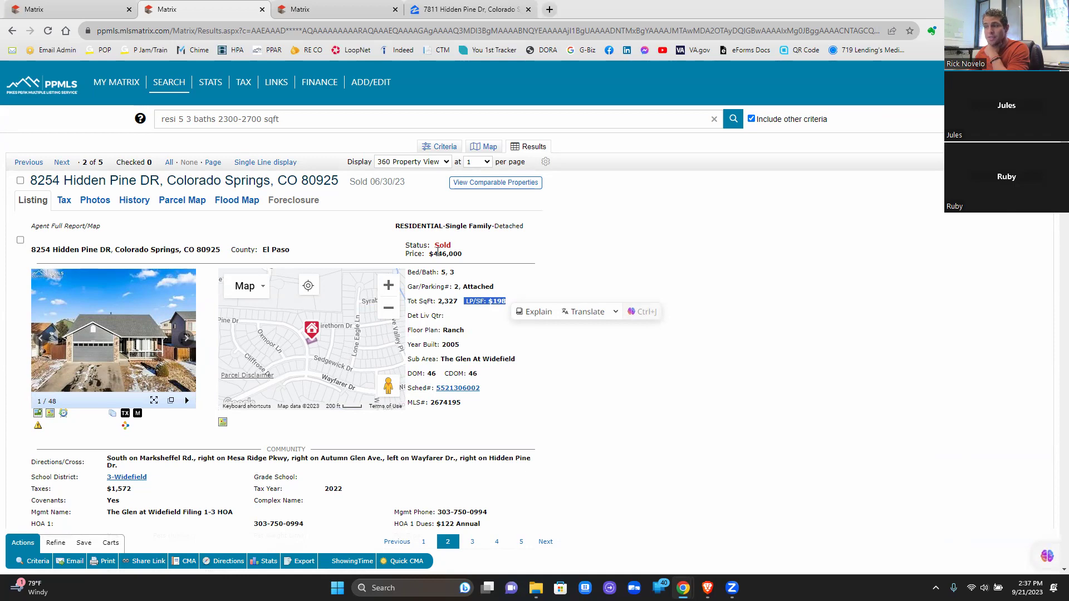
scroll(437, 254, down, 20)
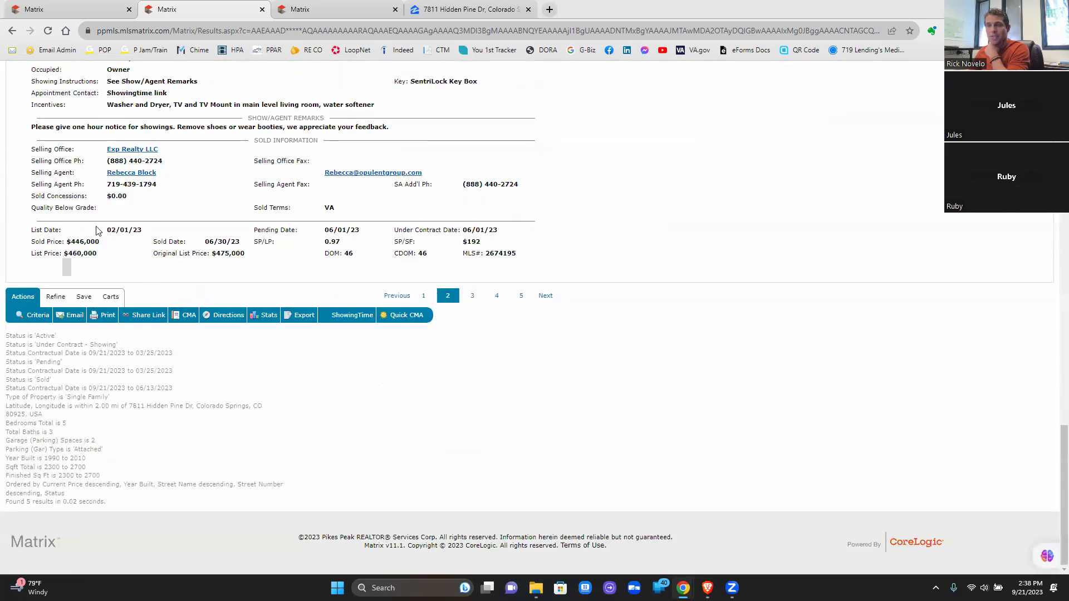
drag(31, 231, 528, 265)
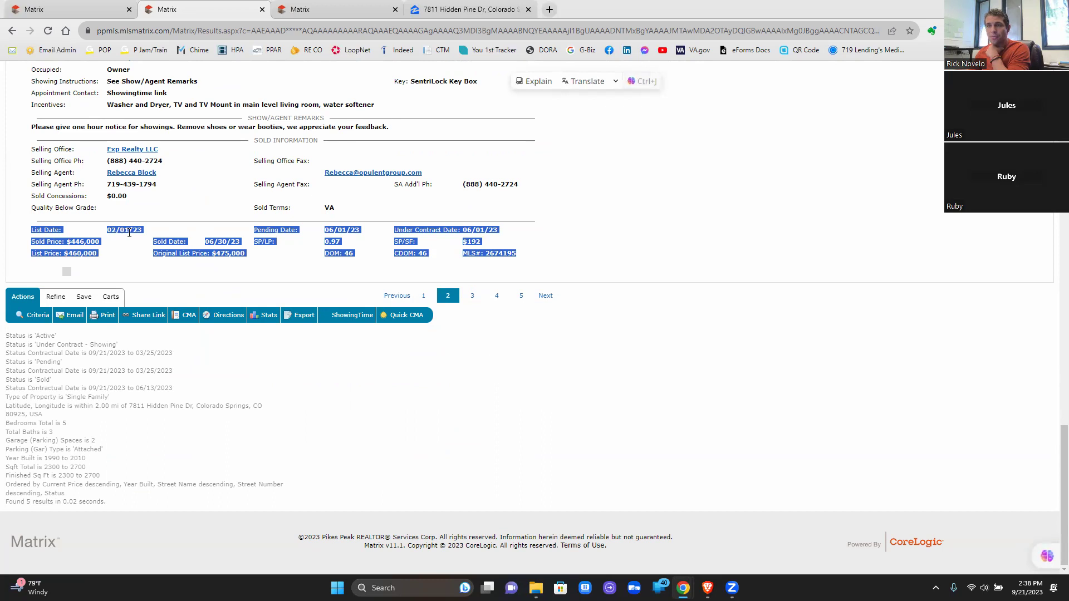
click(187, 235)
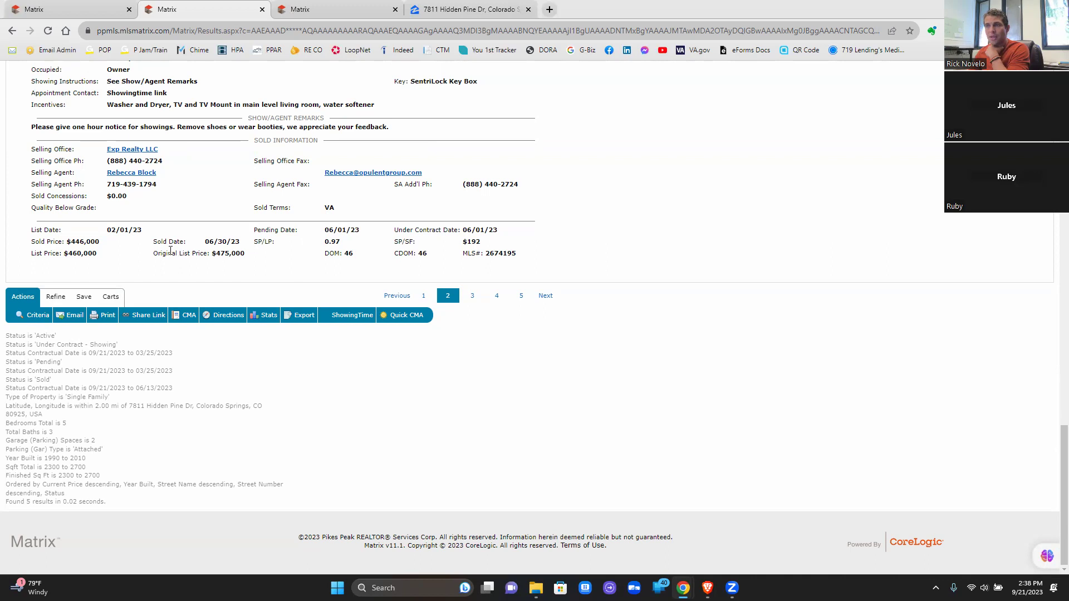
drag(204, 241, 240, 242)
drag(68, 253, 100, 243)
drag(211, 253, 244, 254)
click(350, 252)
drag(354, 253, 338, 257)
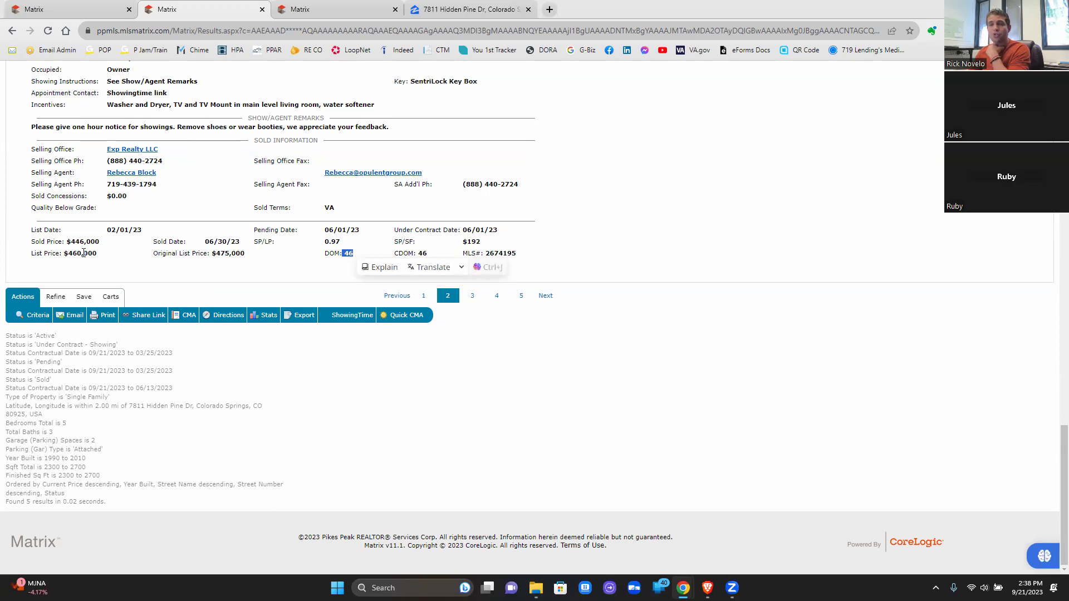
scroll(161, 245, up, 2)
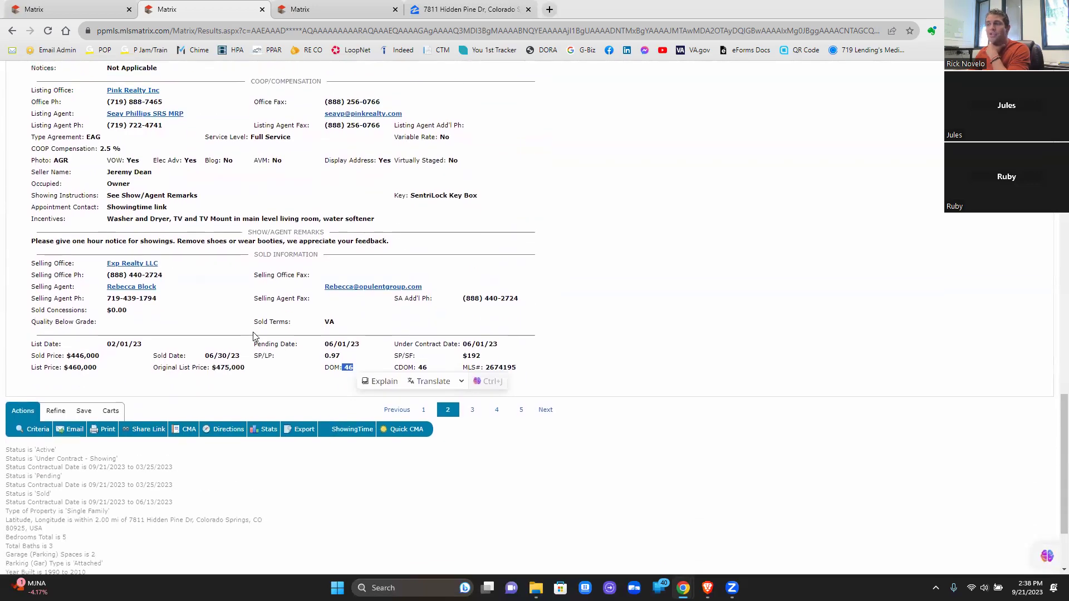
Step: Open the first comp and highlight its List Date 06/05/23, Pending Date 08/25/23 and 20 days on market
click(426, 411)
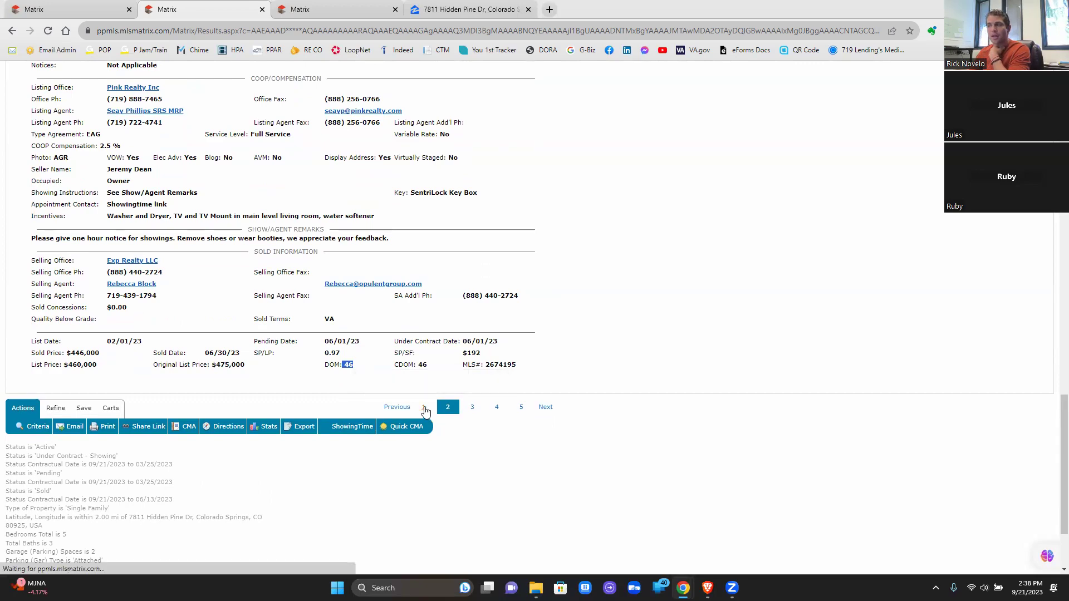
scroll(184, 398, down, 3)
scroll(183, 397, down, 20)
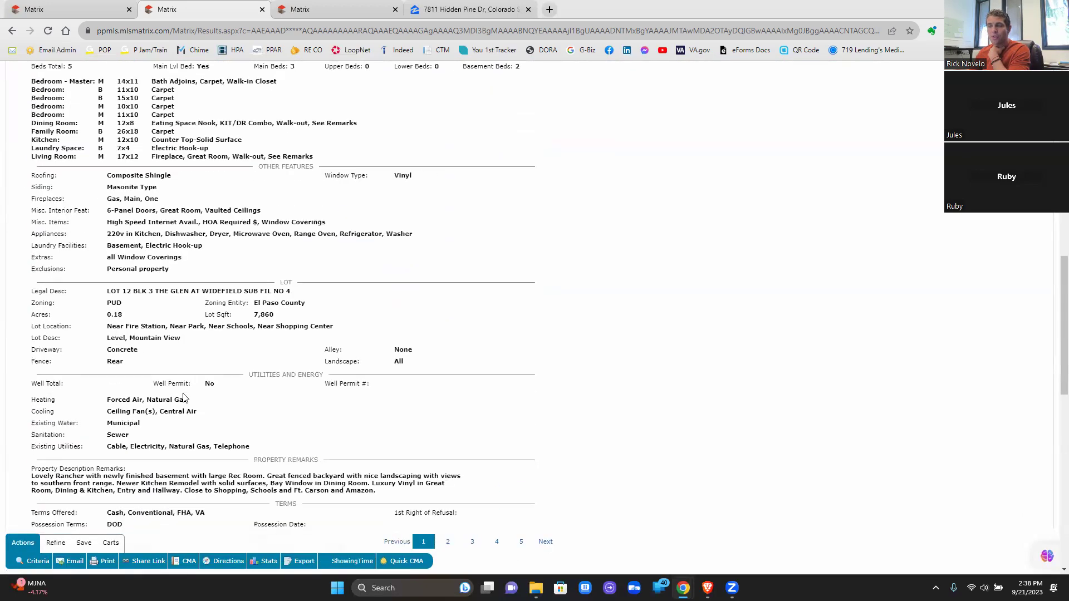
double_click(111, 230)
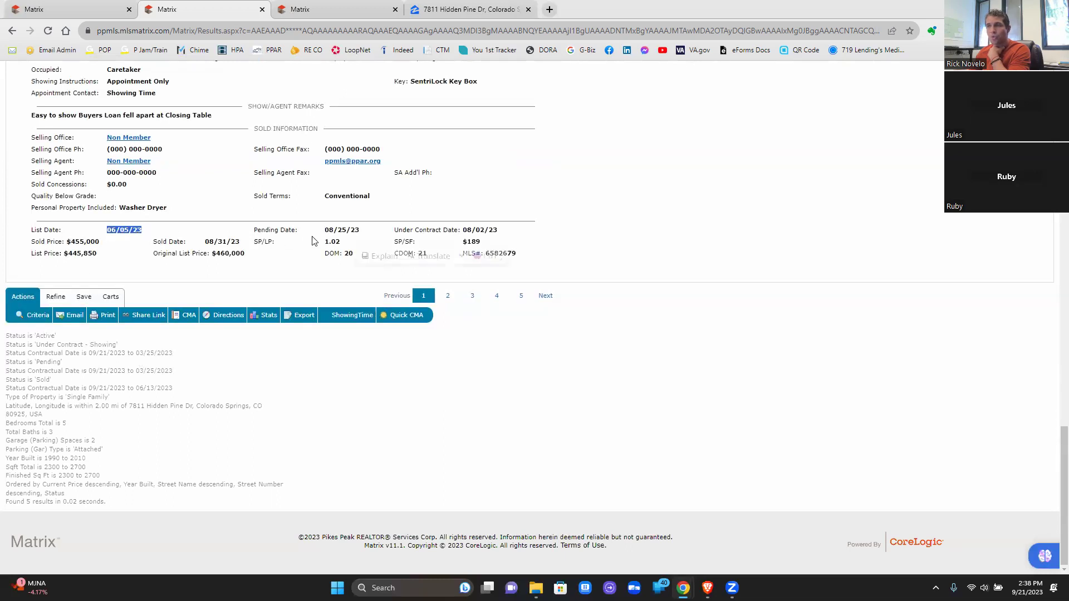
drag(325, 230, 363, 233)
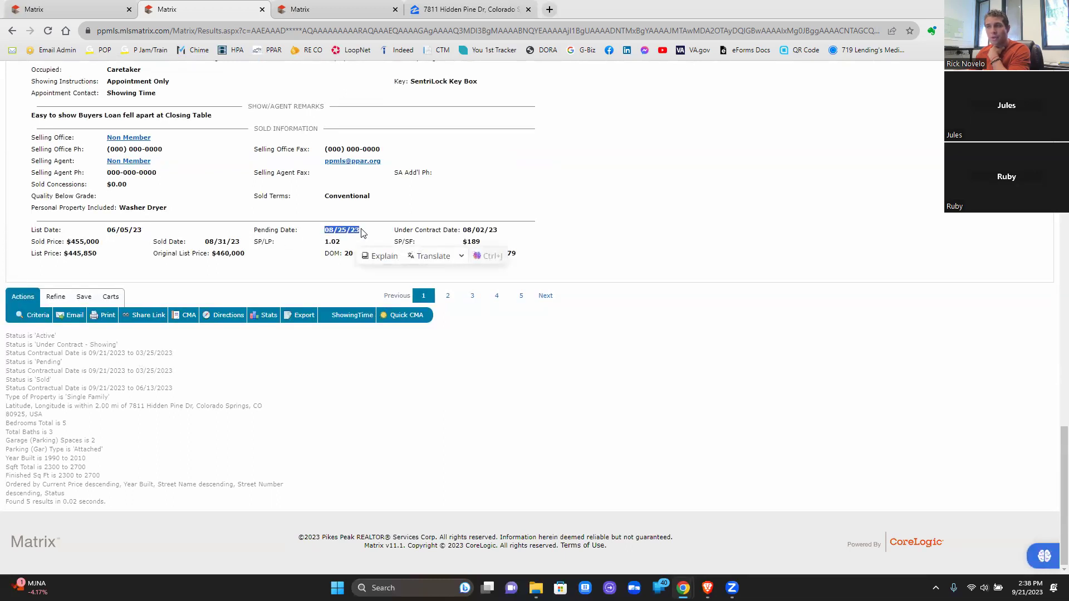
click(347, 255)
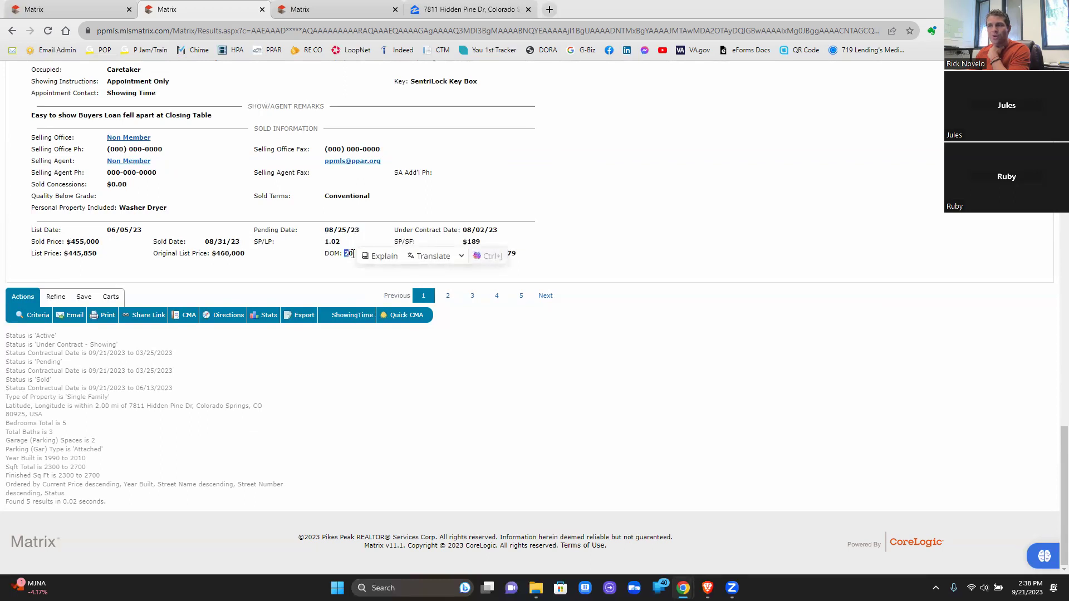
click(312, 262)
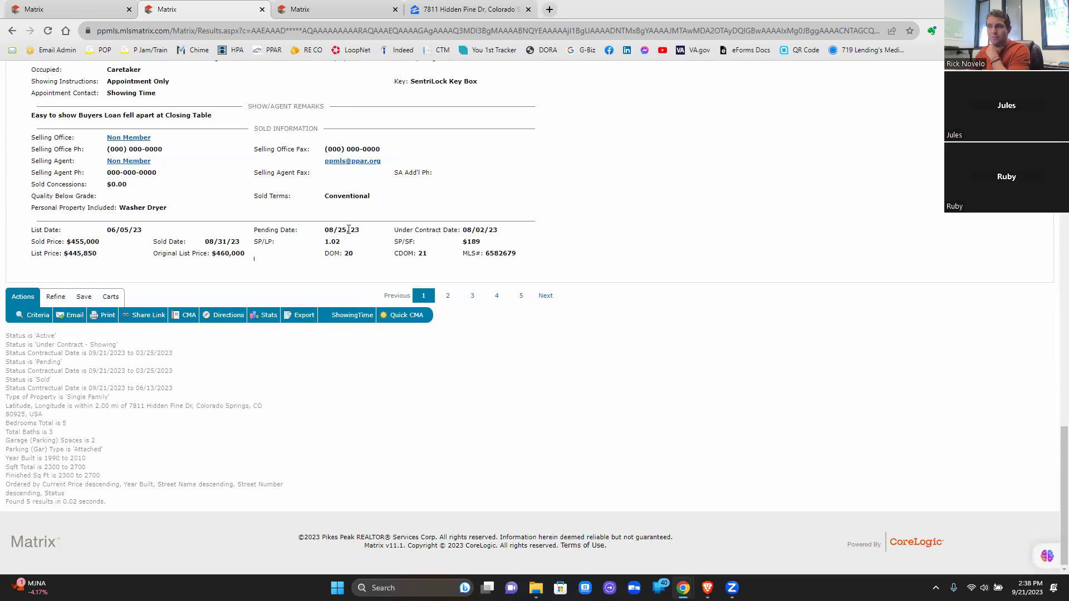
Step: Highlight the $455,000 sold price, $460,000 original list price and 08/02/23 under-contract date
drag(132, 242, 229, 242)
click(214, 243)
drag(213, 254, 246, 255)
drag(68, 243, 102, 242)
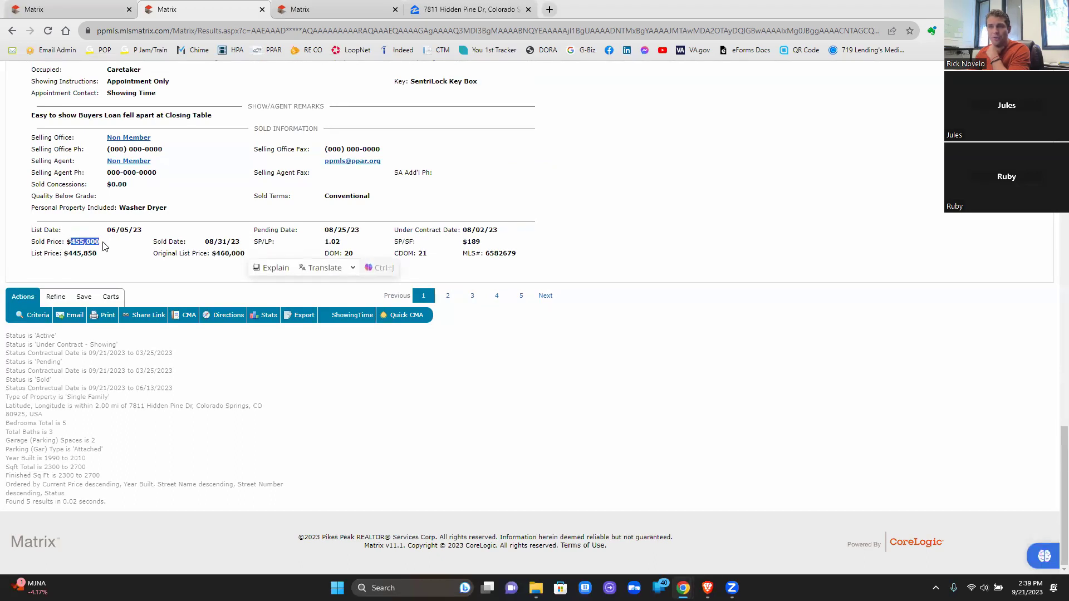
click(116, 262)
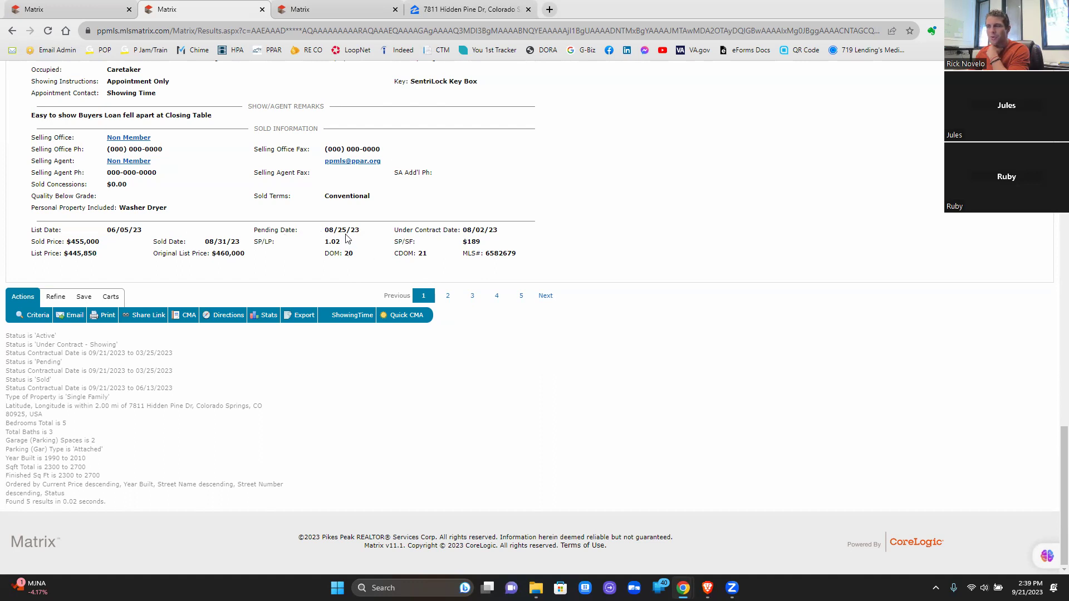
drag(461, 229, 506, 232)
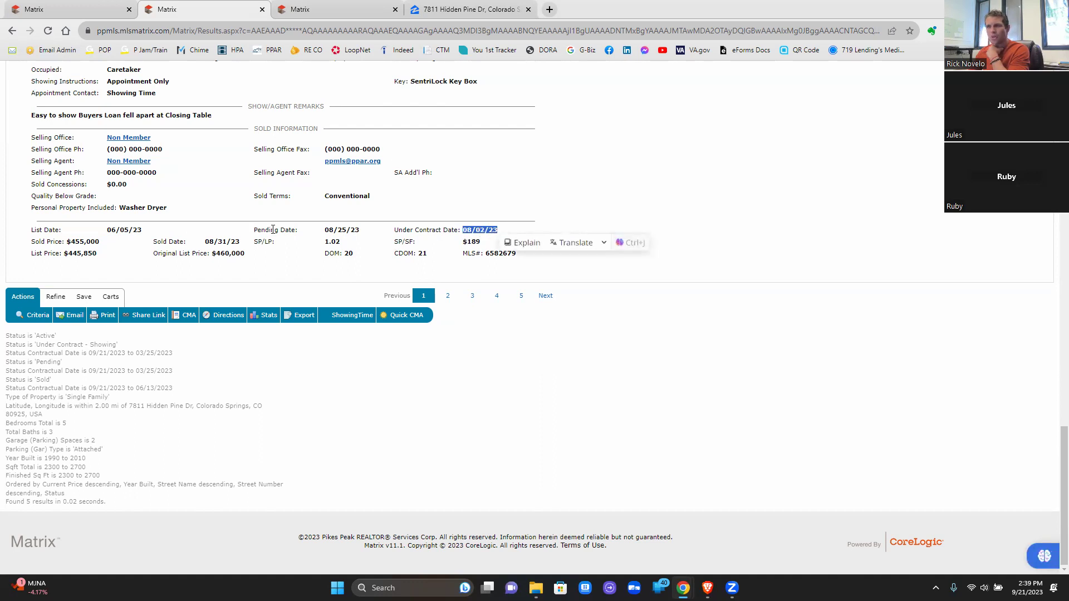
click(331, 241)
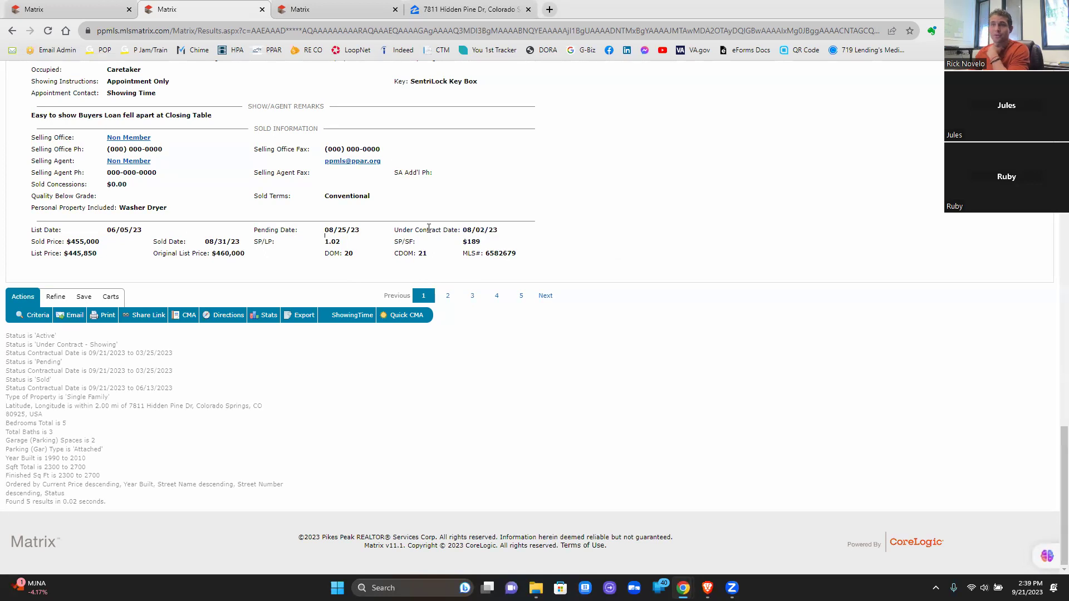
click(448, 296)
scroll(445, 189, down, 2)
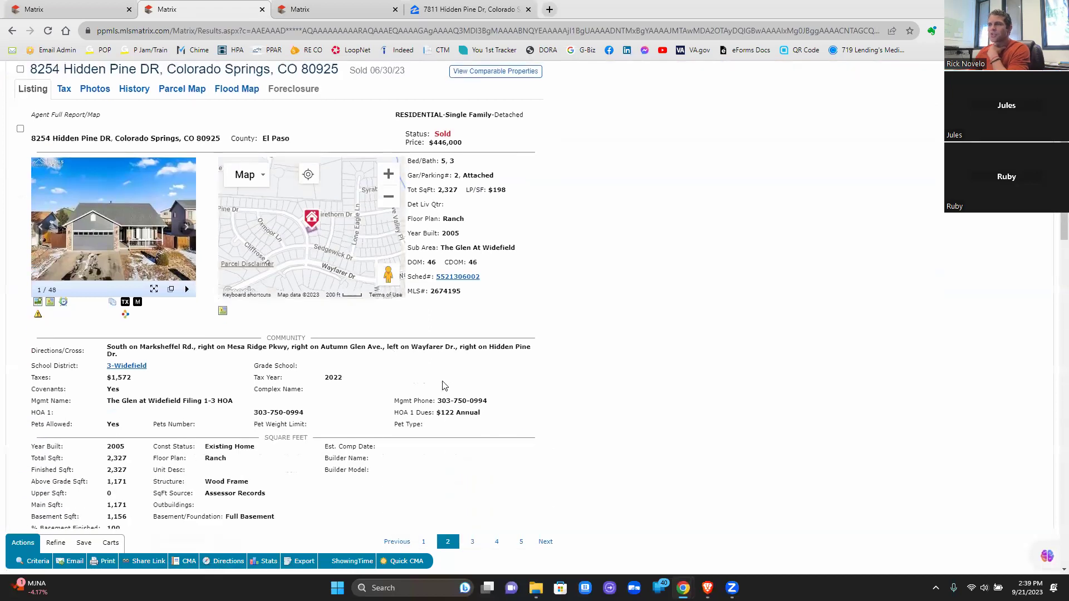
scroll(435, 449, down, 1)
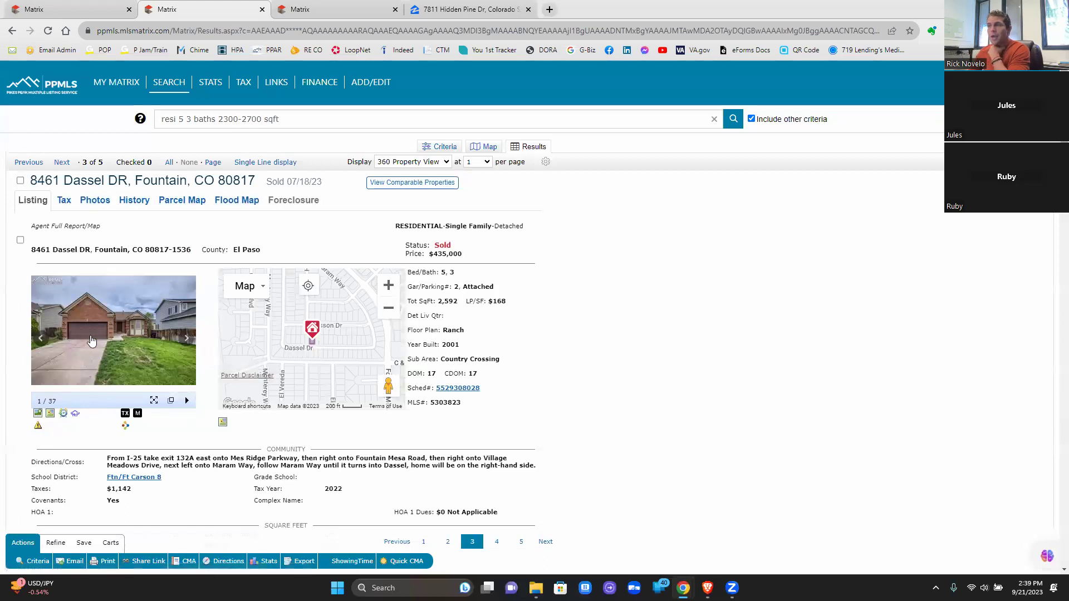
scroll(426, 331, down, 15)
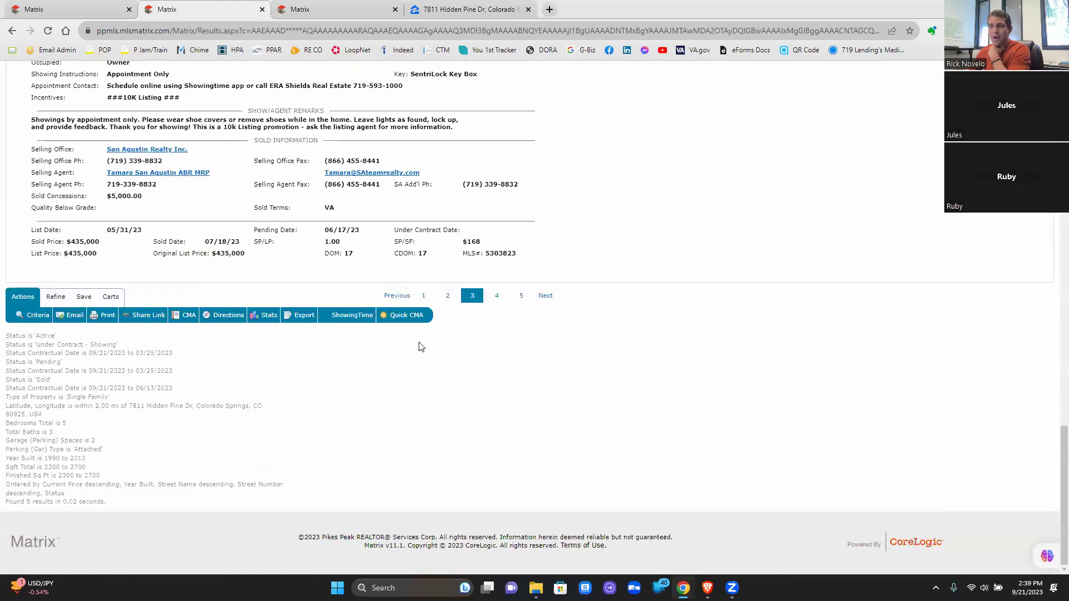
drag(107, 230, 142, 231)
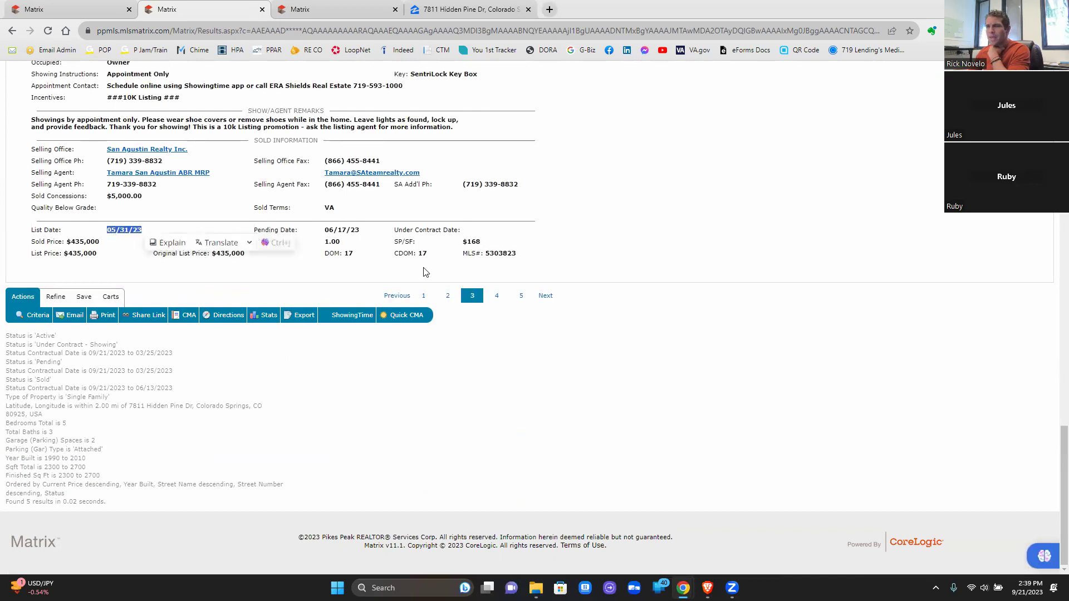
click(326, 241)
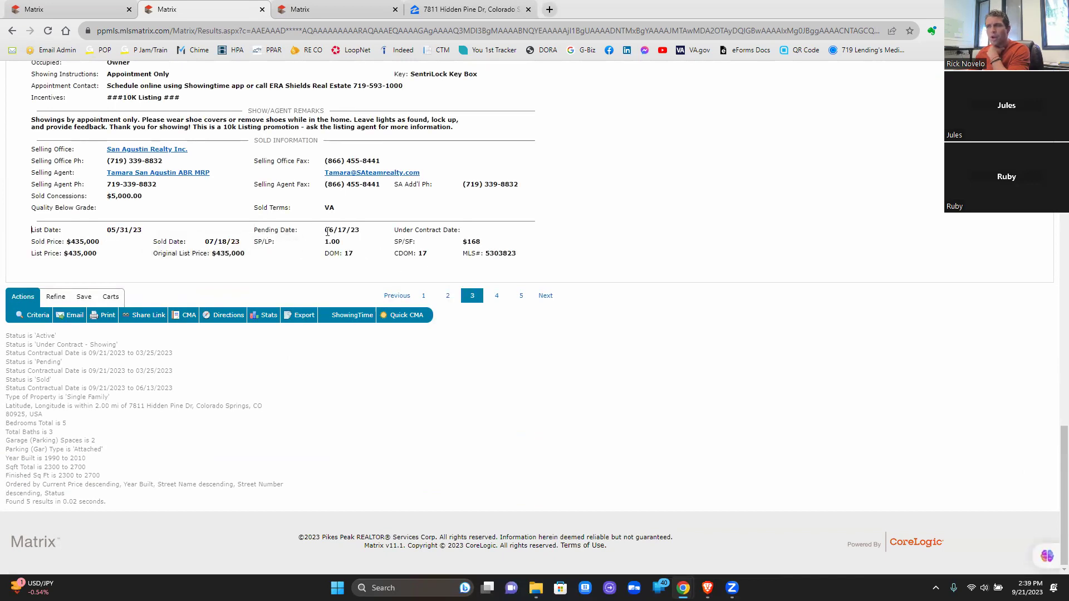
drag(329, 230, 348, 252)
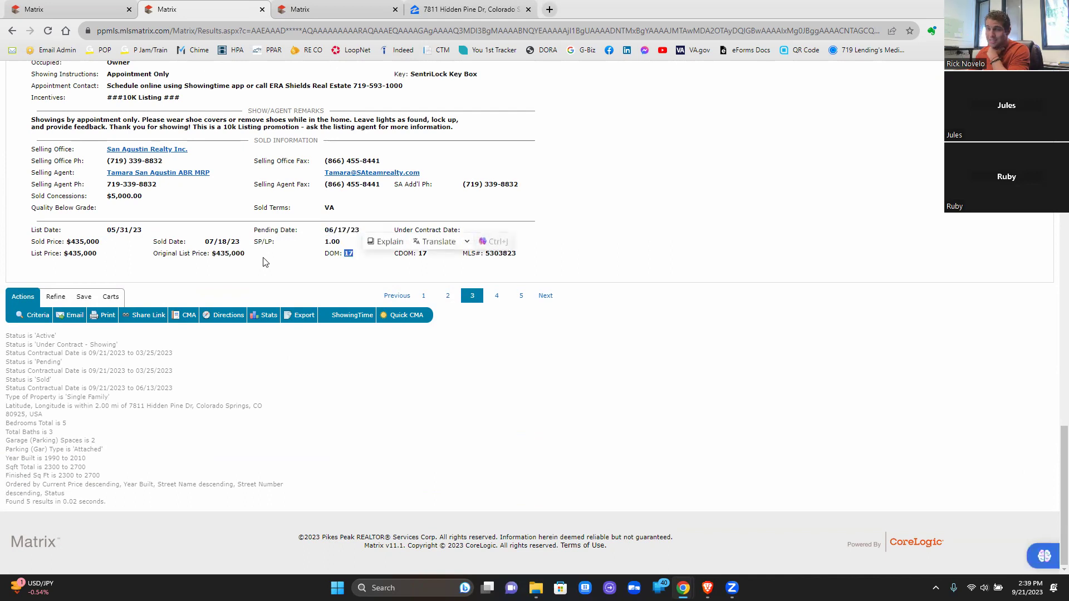
drag(211, 255, 249, 256)
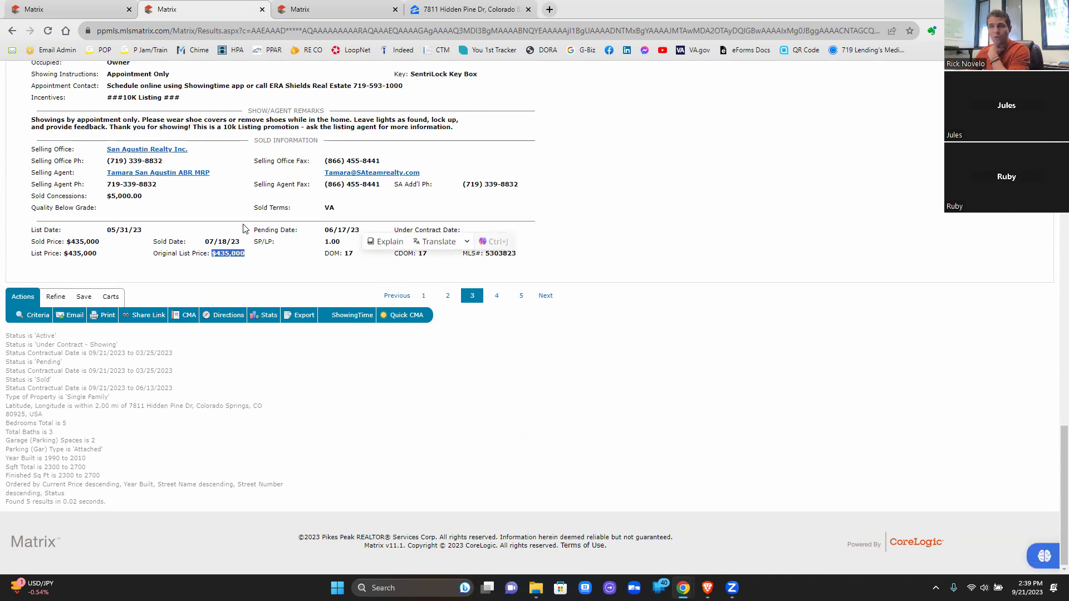
scroll(278, 245, up, 15)
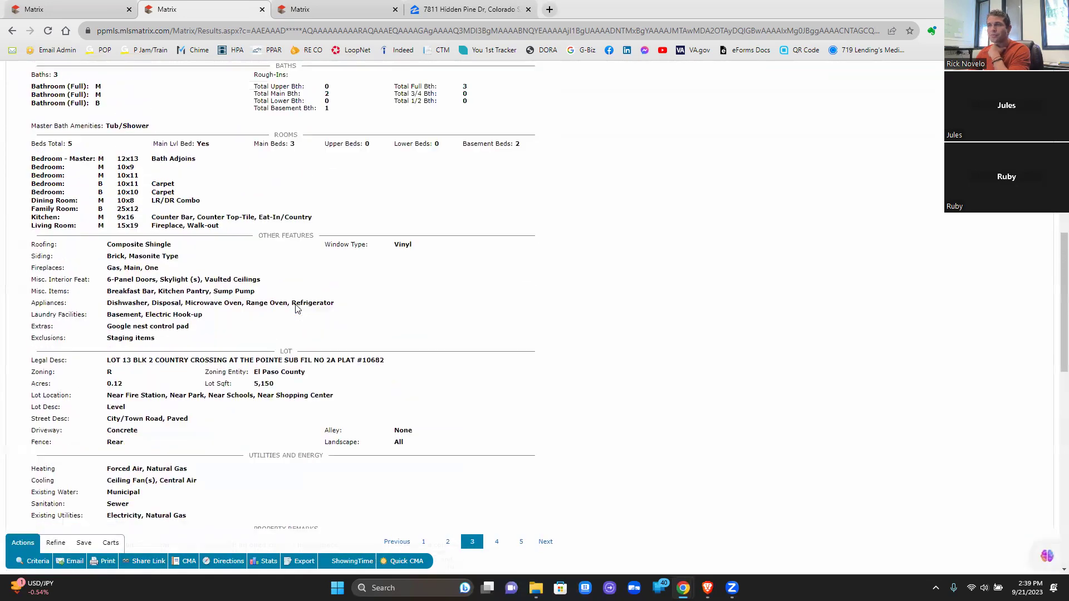
scroll(297, 309, up, 10)
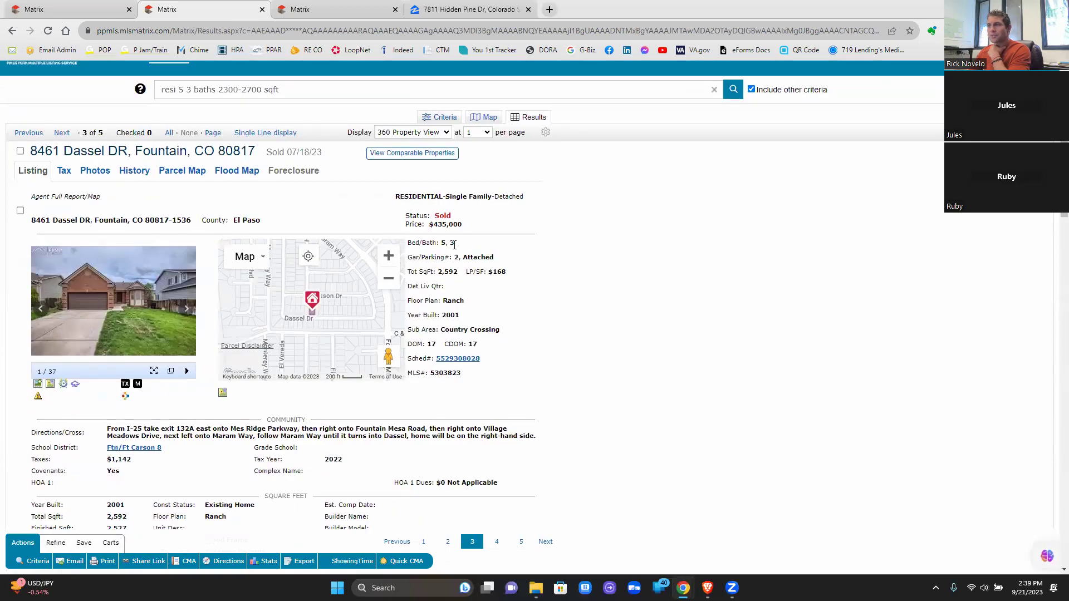
scroll(312, 256, down, 2)
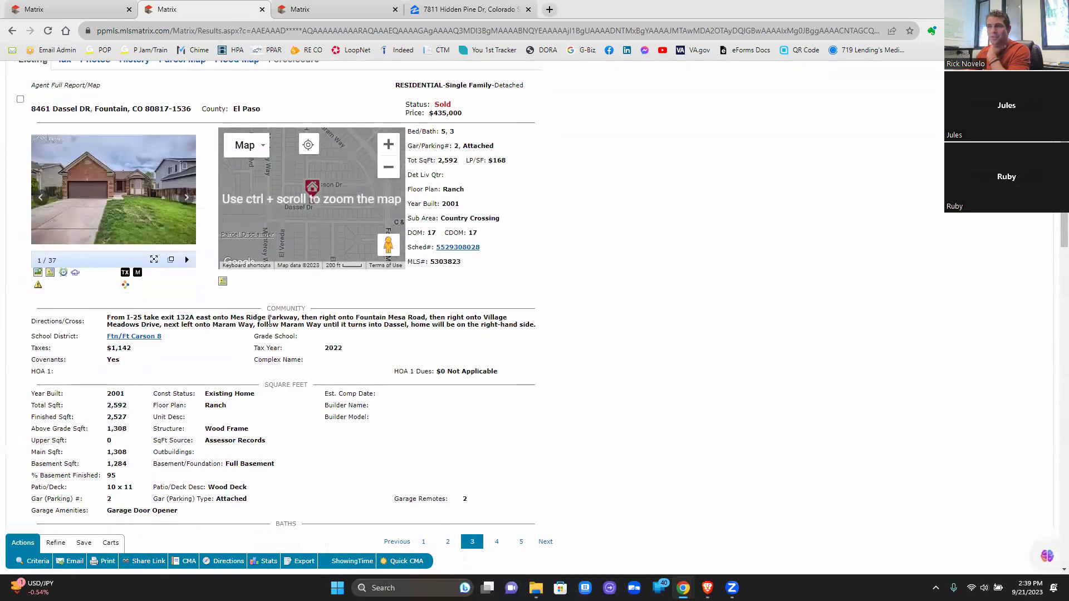
click(154, 260)
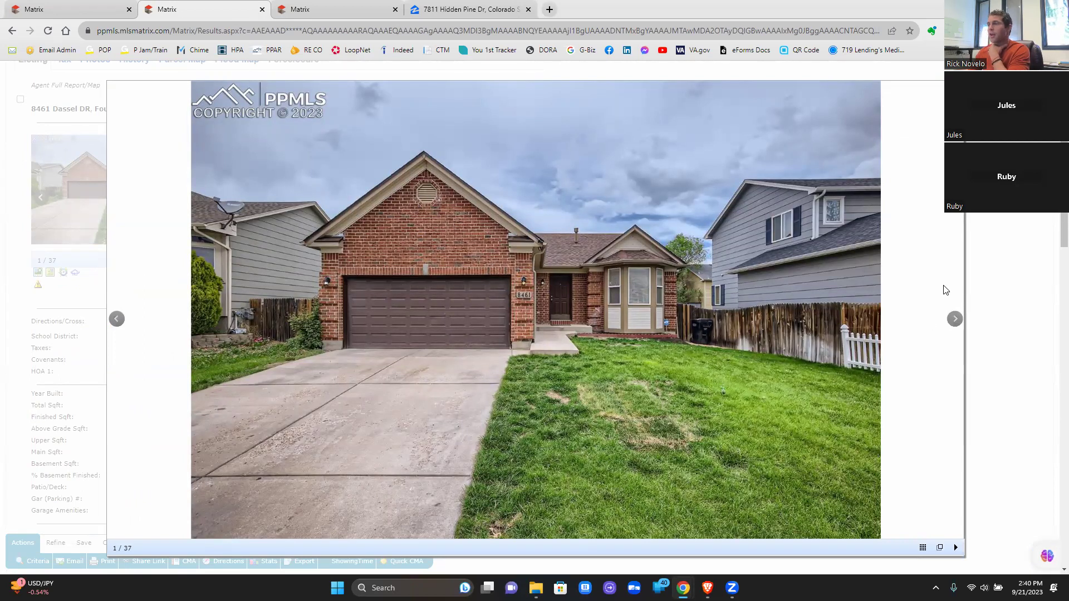
click(959, 323)
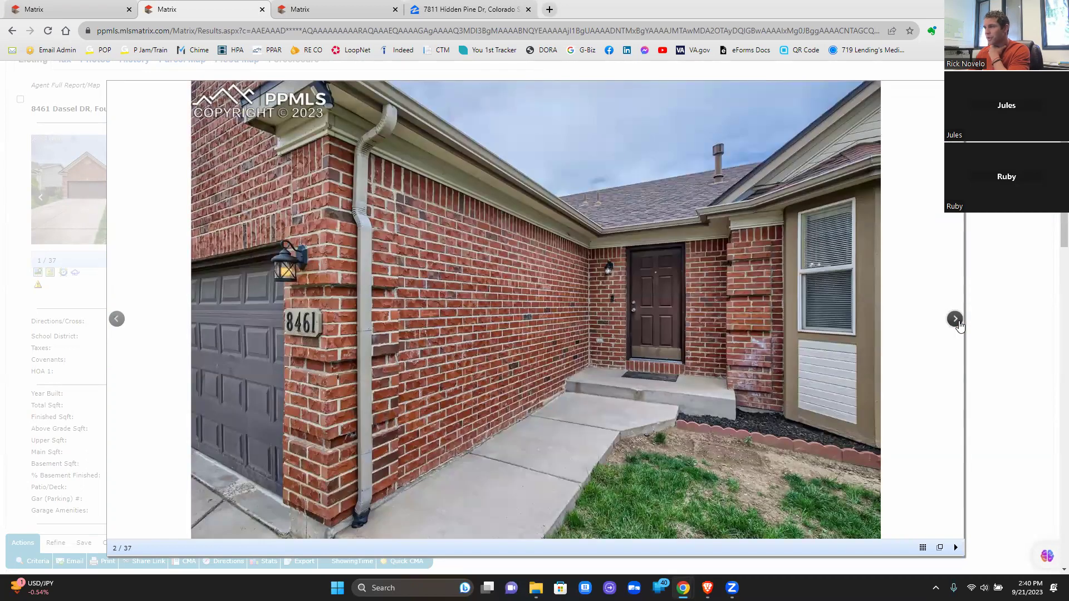
click(955, 320)
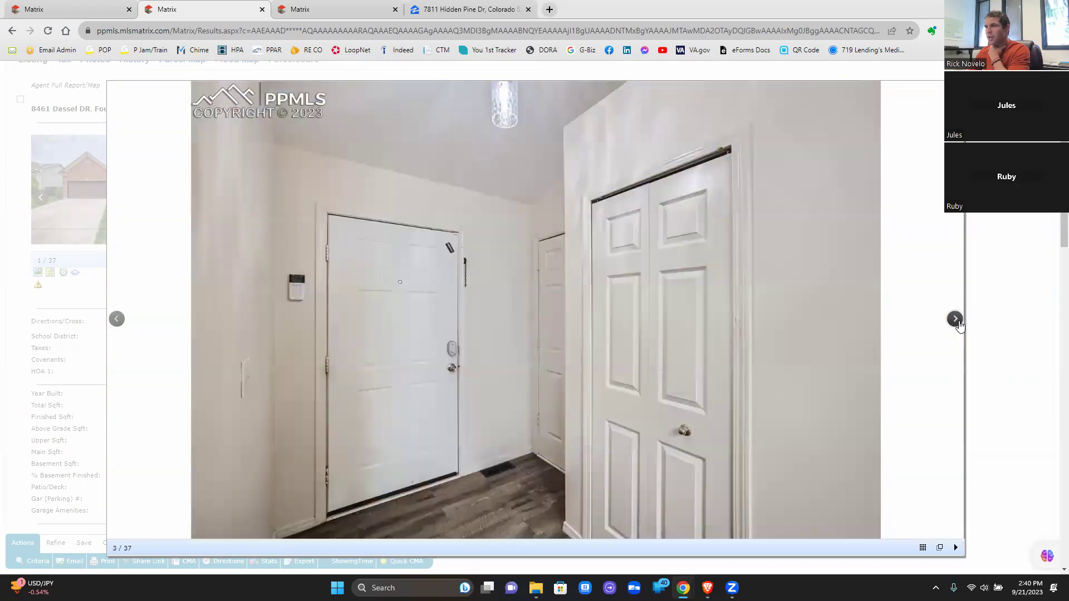
click(955, 320)
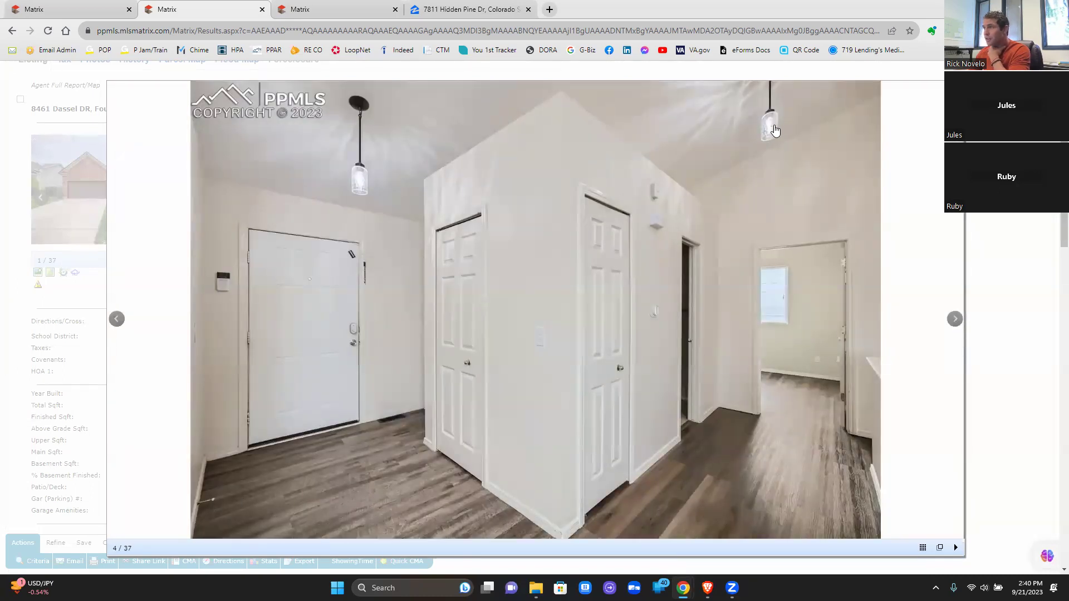
click(970, 326)
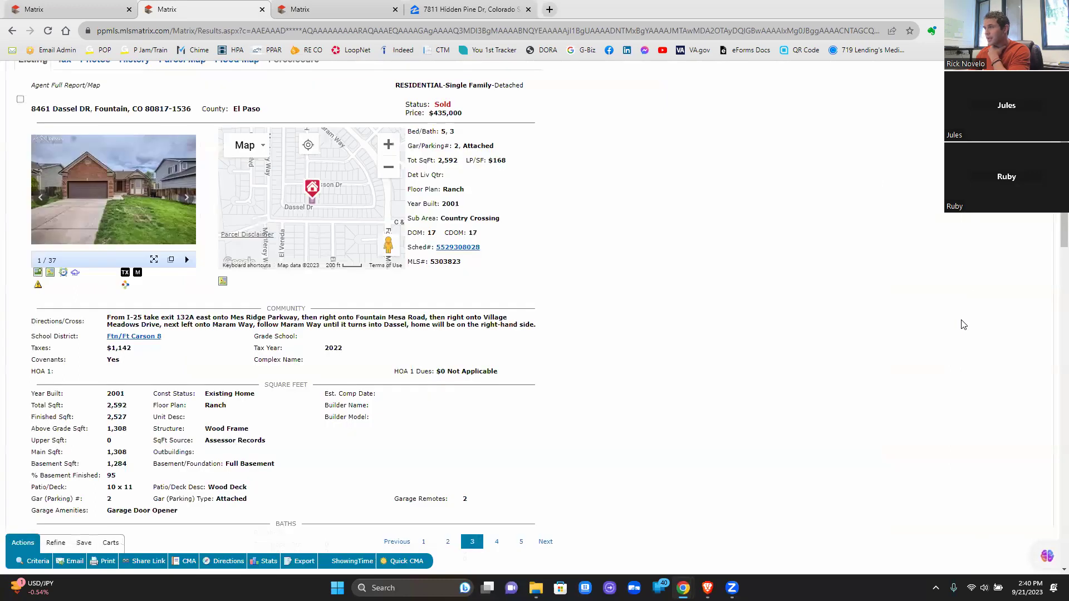
click(153, 257)
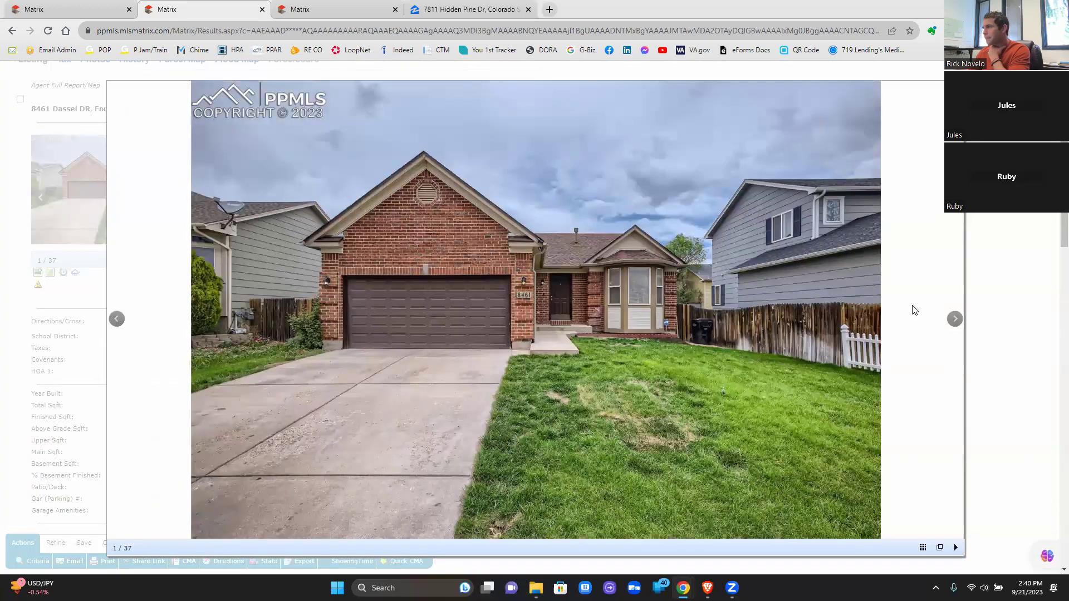
Step: Page through the interior photos to the kitchen, dining nook, sink and bay-window nook
click(955, 321)
click(955, 322)
click(955, 322)
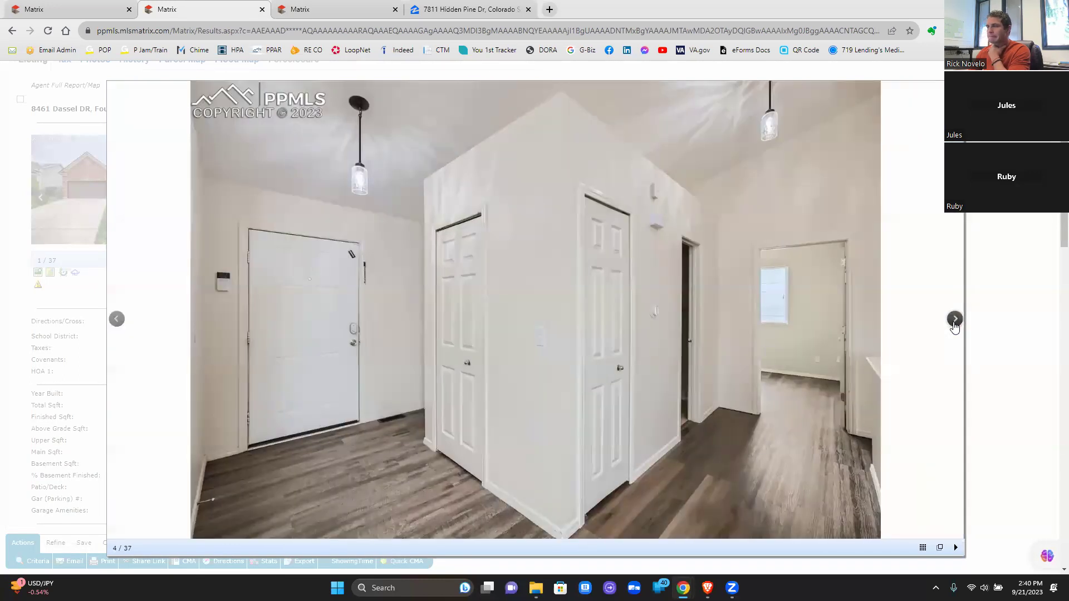
click(955, 322)
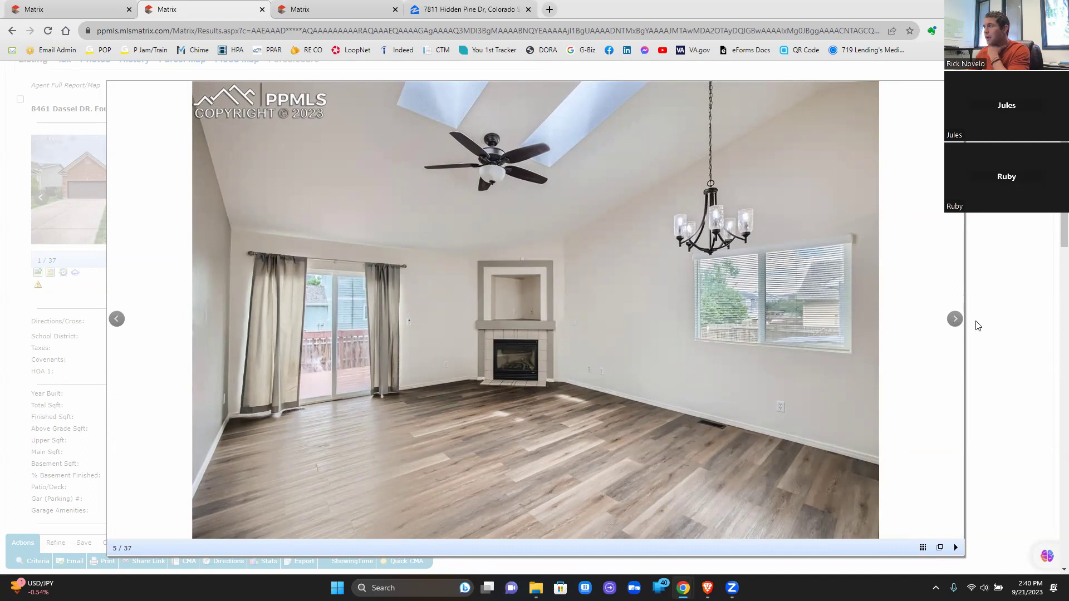
click(956, 321)
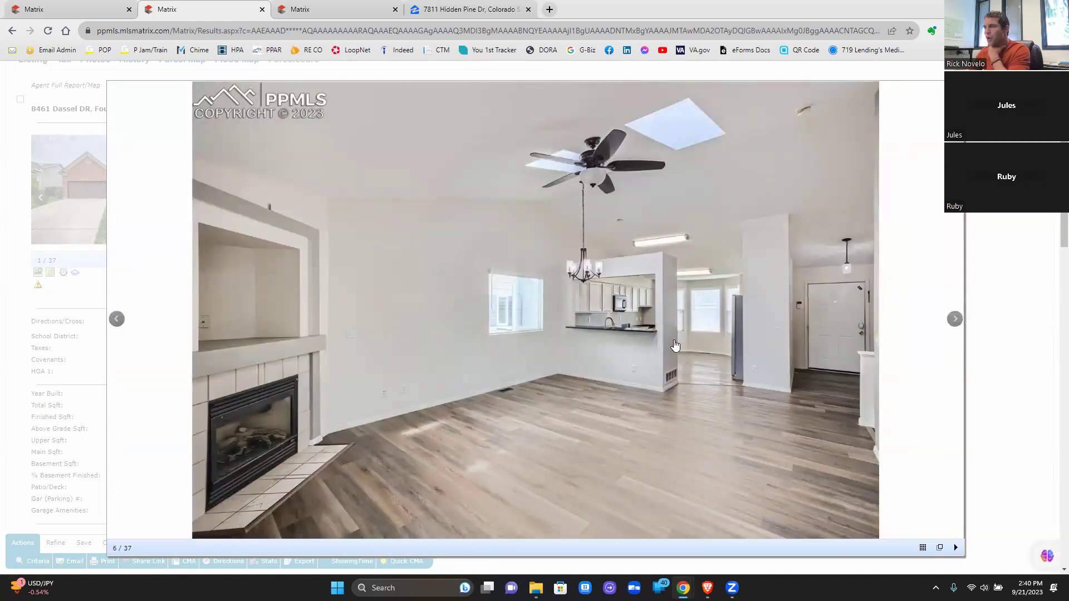
click(954, 321)
click(953, 321)
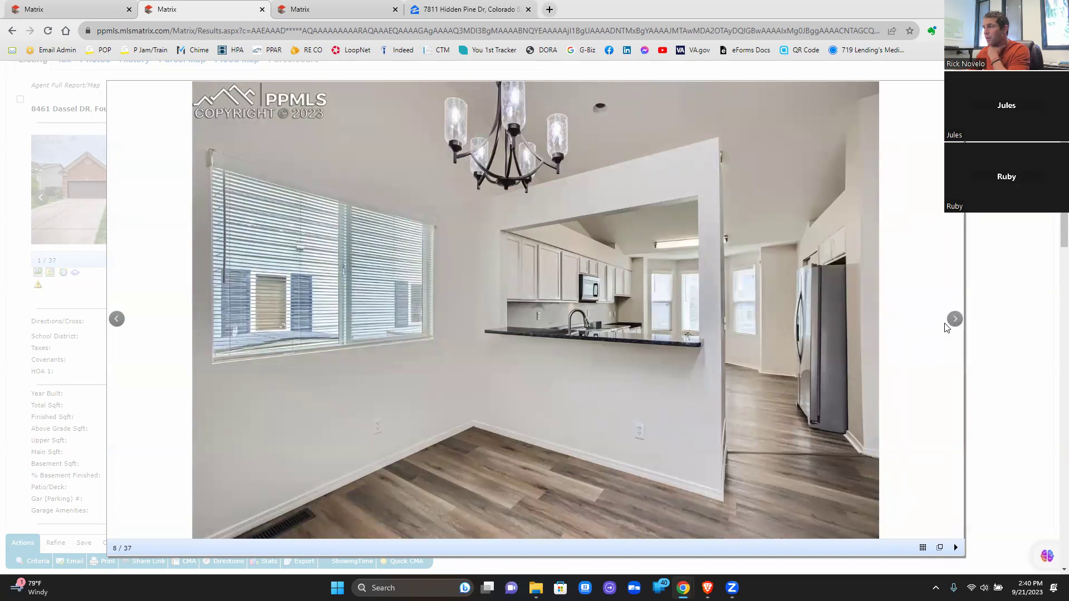
click(954, 320)
click(954, 320)
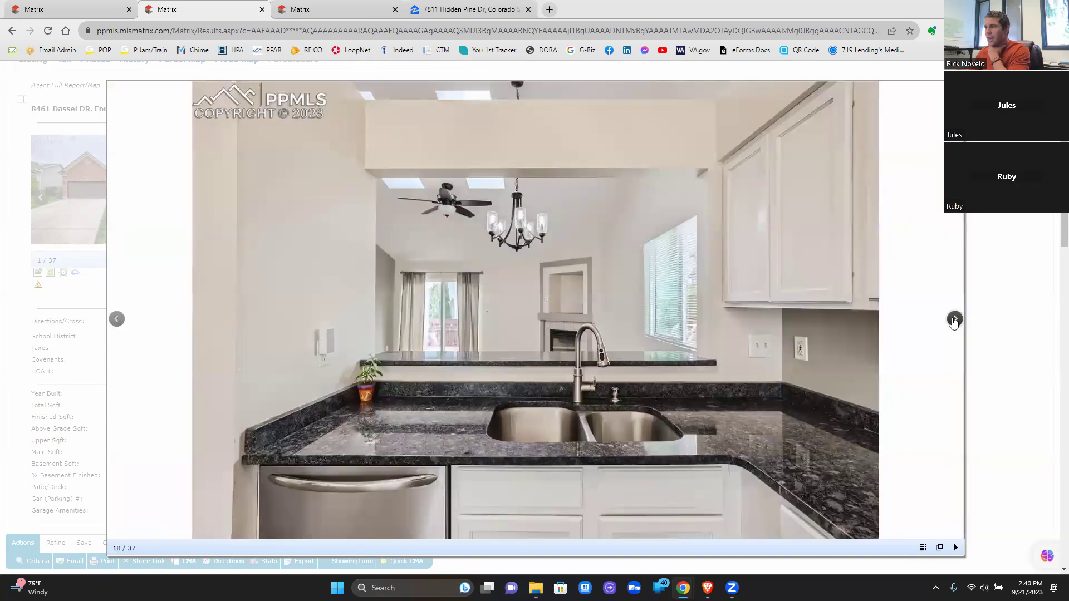
click(954, 320)
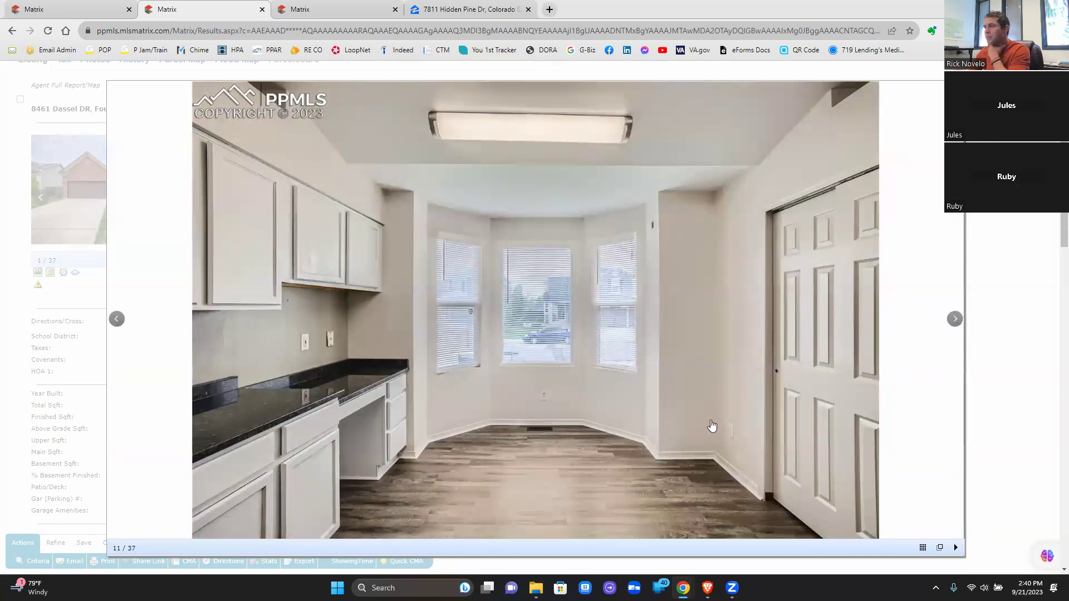
Step: Continue past the kitchen and bedroom photos to the bathroom shower photo
click(956, 320)
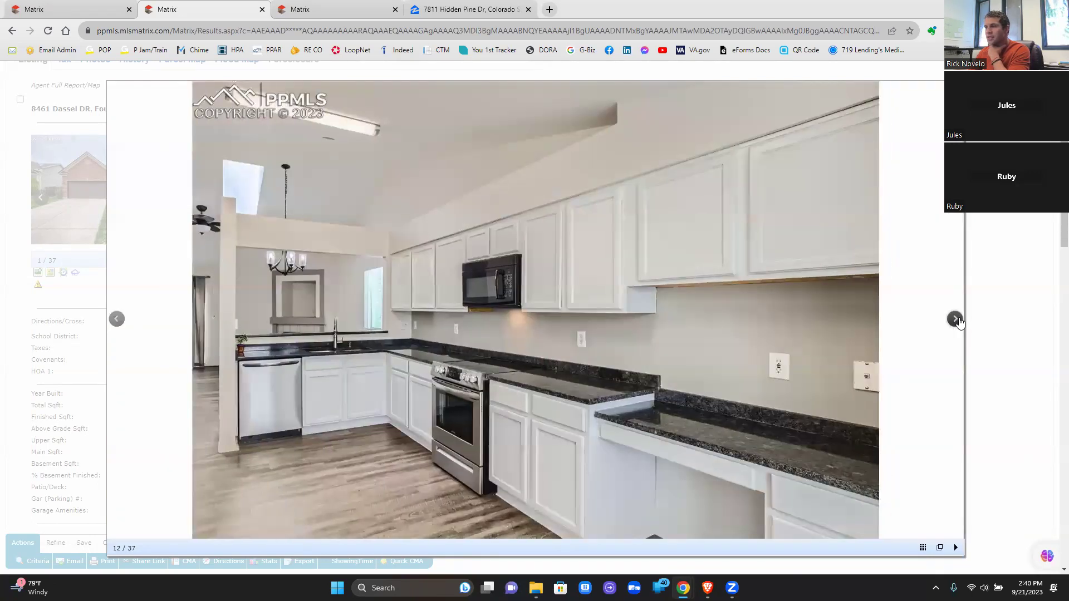
click(956, 321)
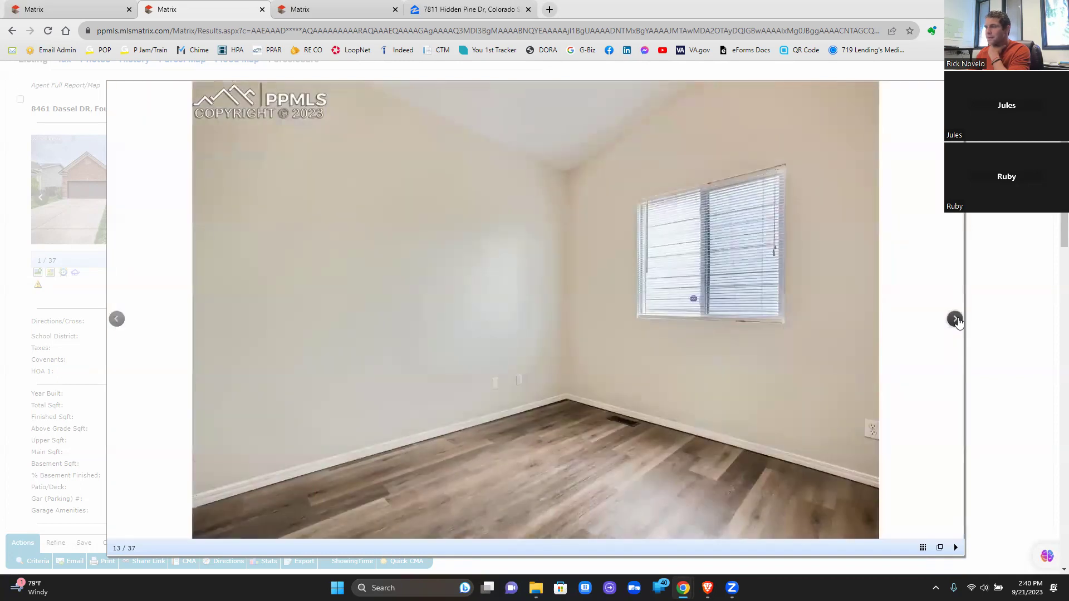
click(957, 321)
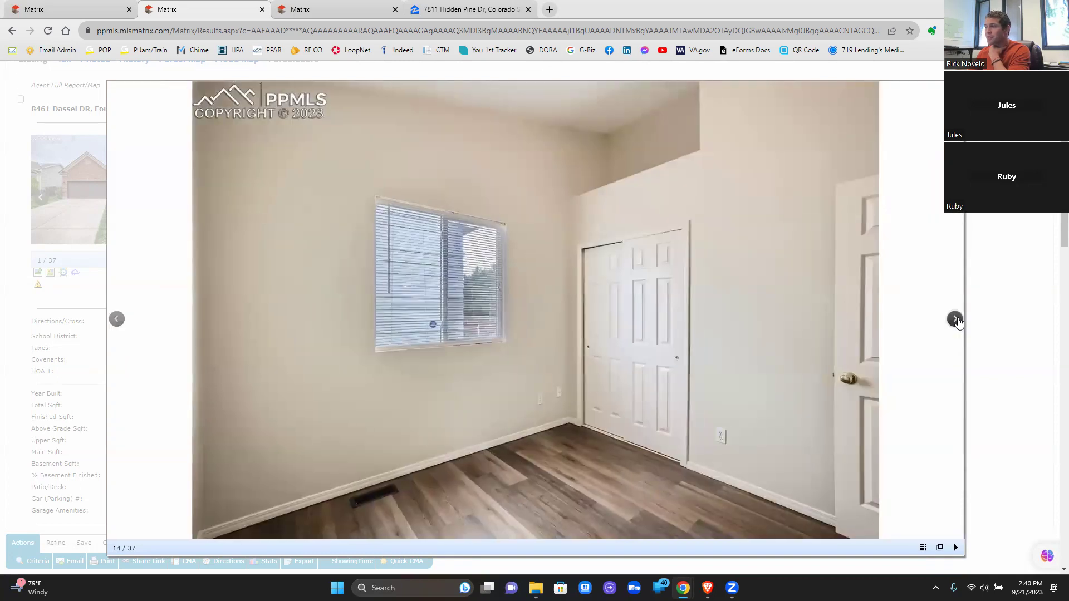
click(956, 321)
click(956, 321)
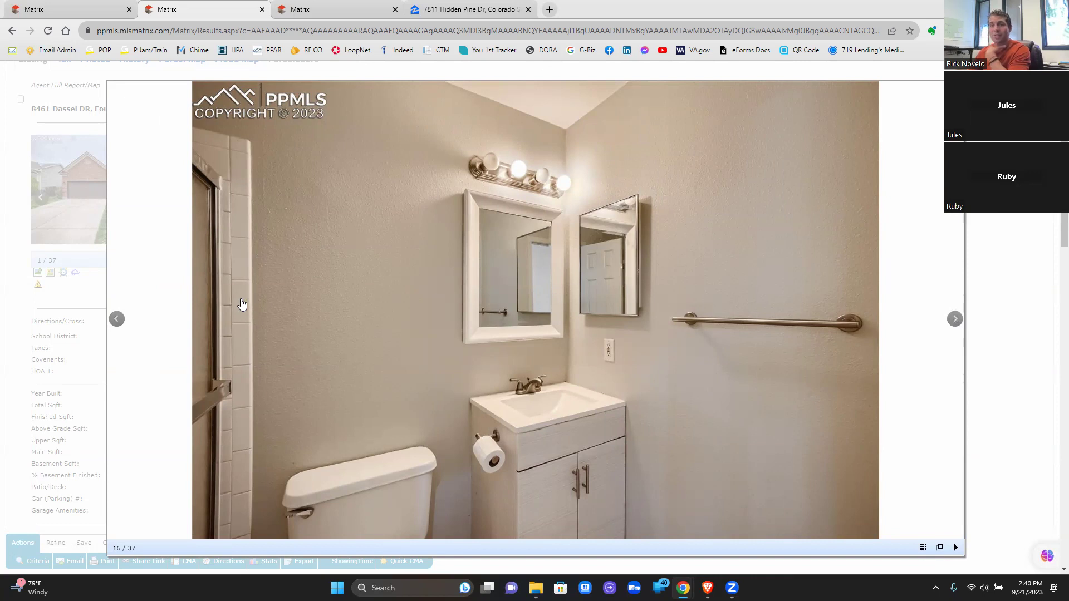
scroll(802, 336, down, 3)
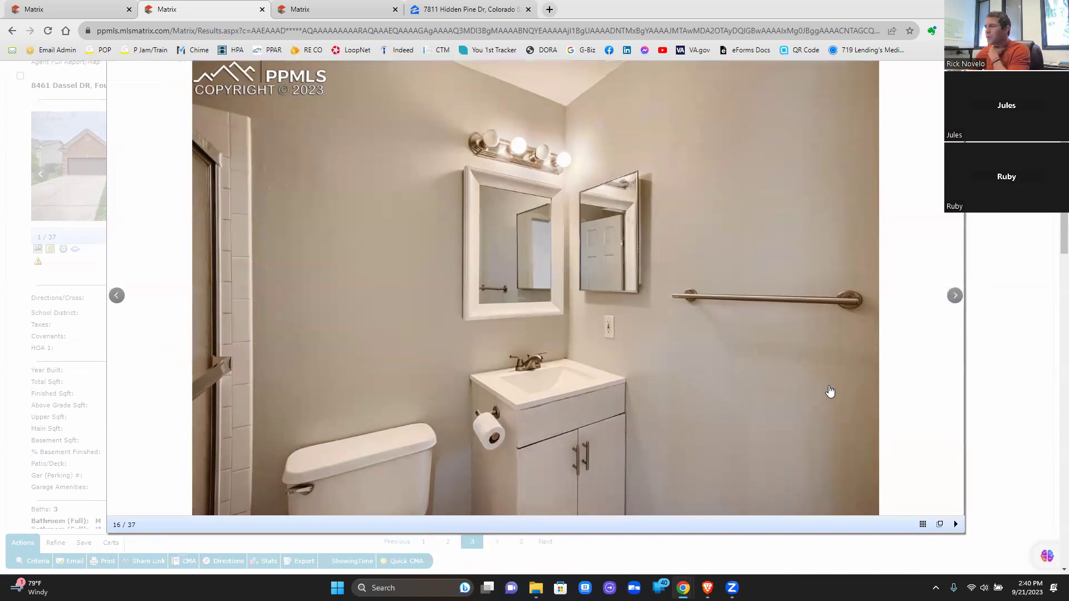
scroll(676, 332, up, 3)
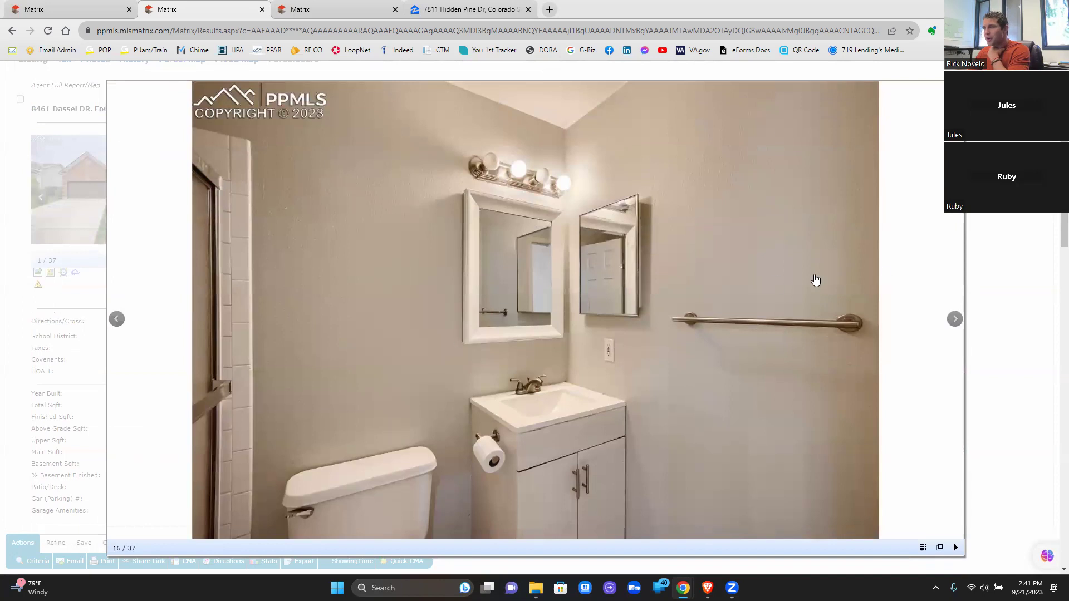
click(956, 320)
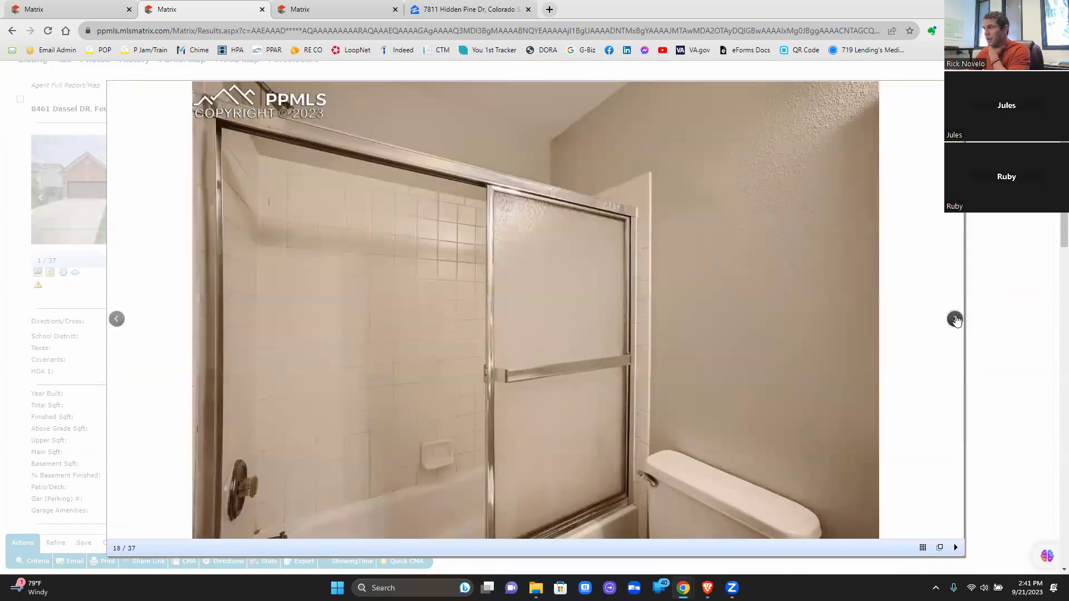
Step: Page through the bedroom photos, including the closet rooms, to the bathroom photo
click(955, 321)
click(955, 321)
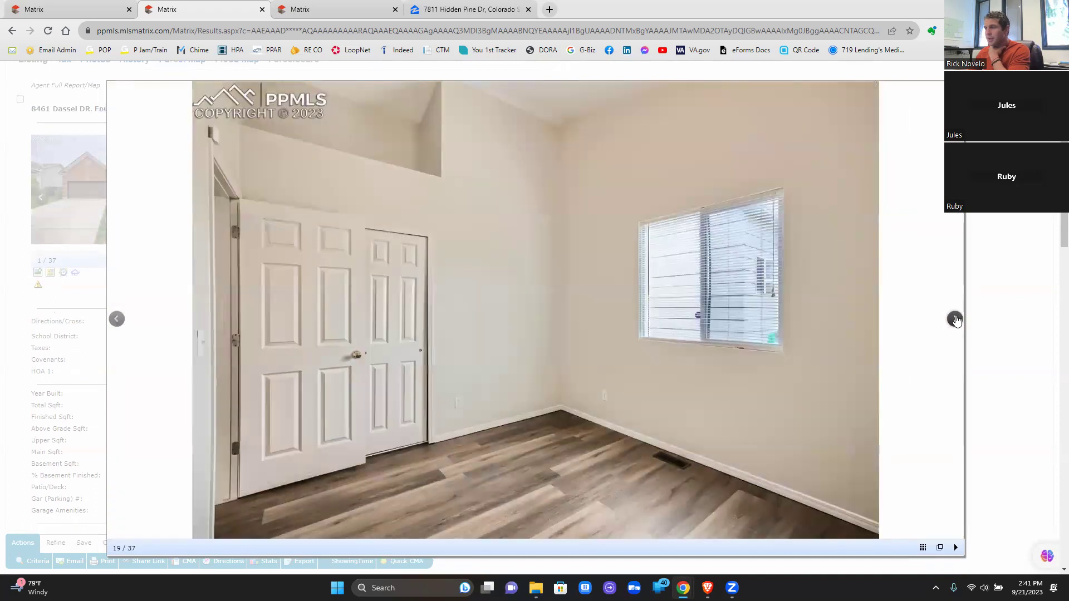
click(955, 321)
click(956, 321)
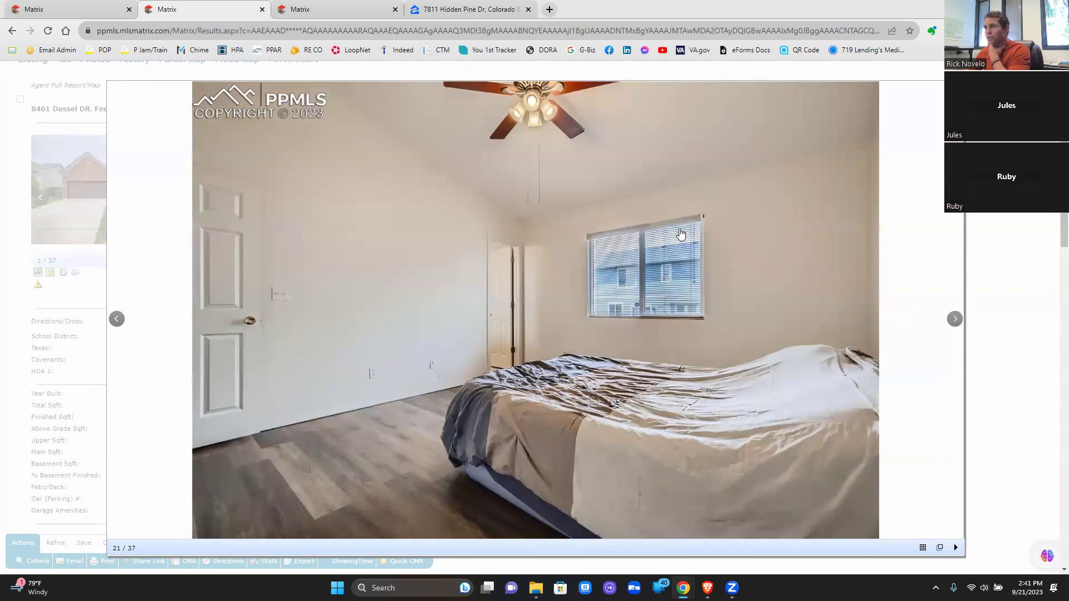
click(954, 320)
click(955, 321)
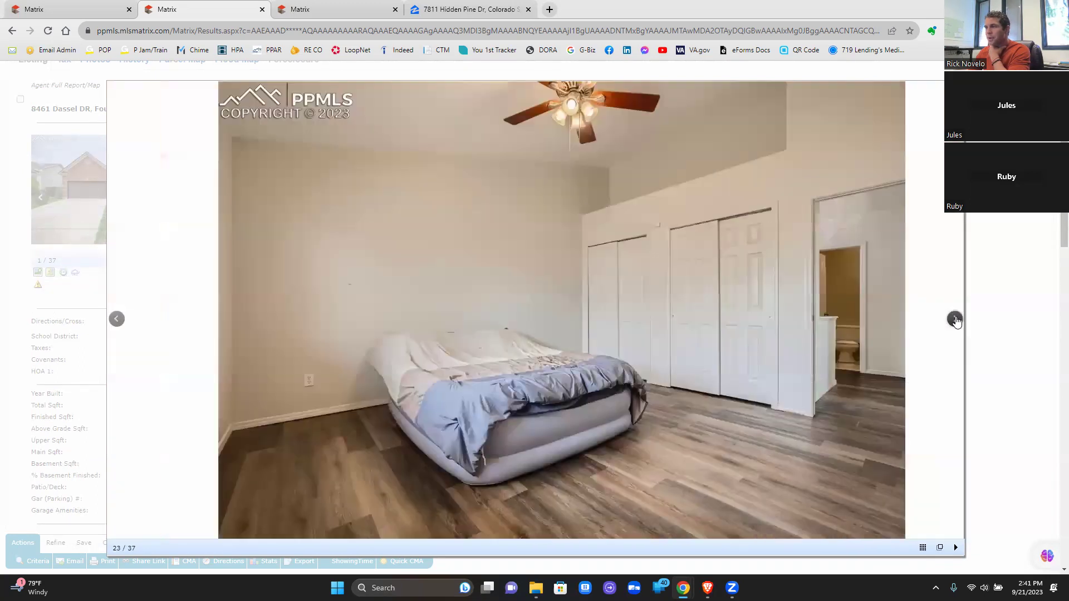
click(955, 320)
click(955, 320)
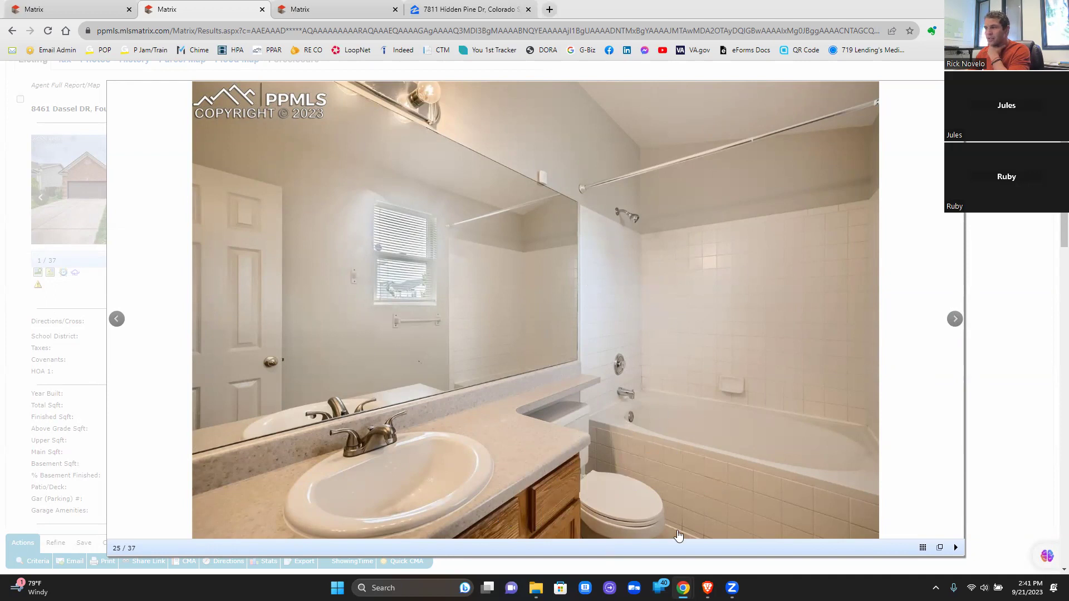
Step: Advance through the bathroom and basement photos to the lower-level bathroom
click(954, 319)
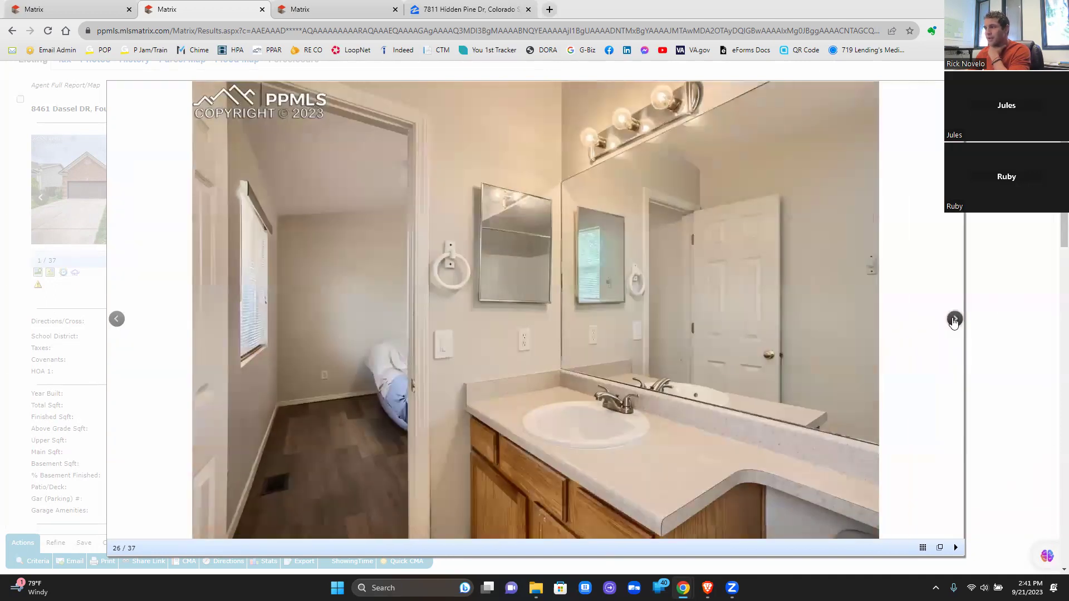
click(954, 320)
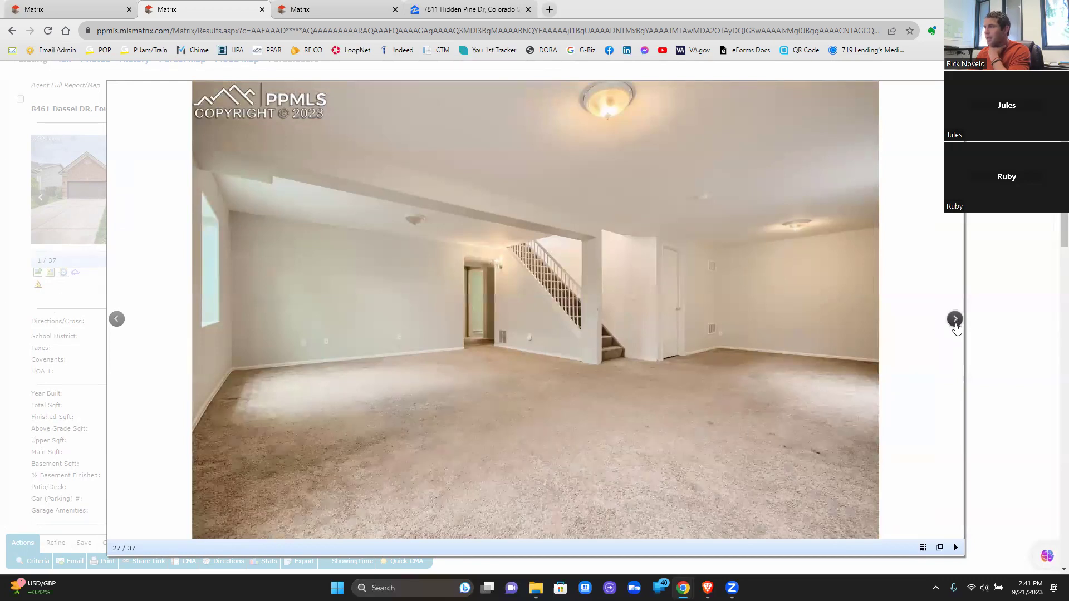
click(955, 322)
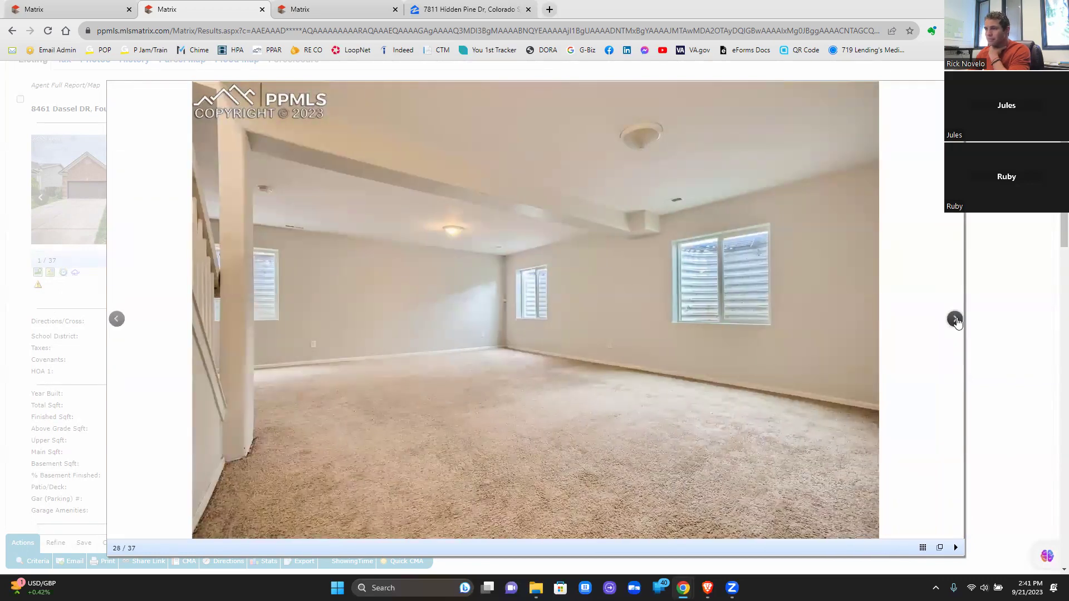
click(955, 320)
click(955, 320)
click(955, 320)
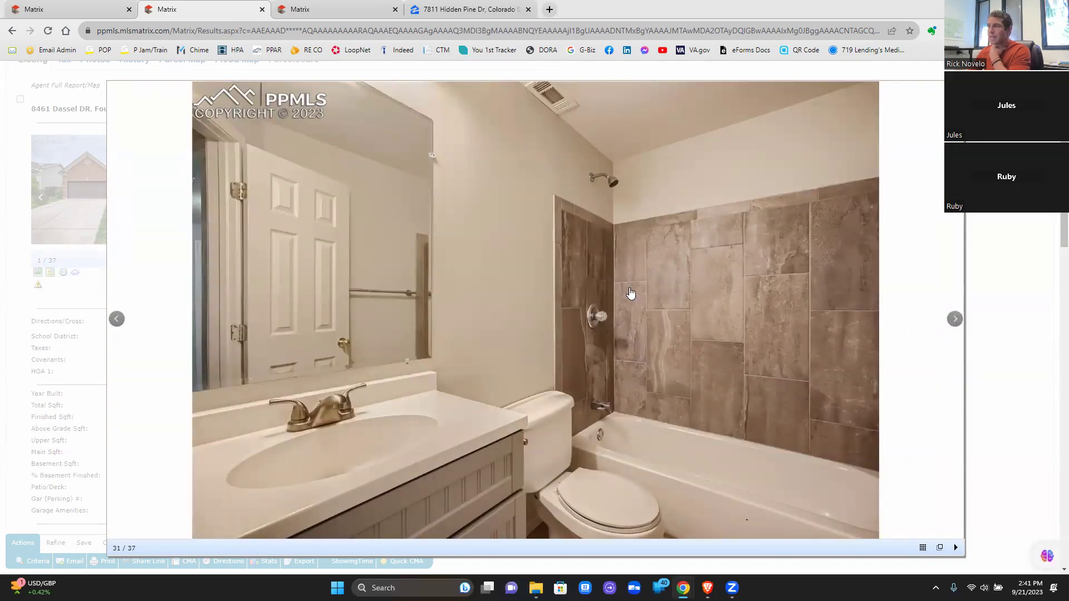
scroll(799, 403, down, 2)
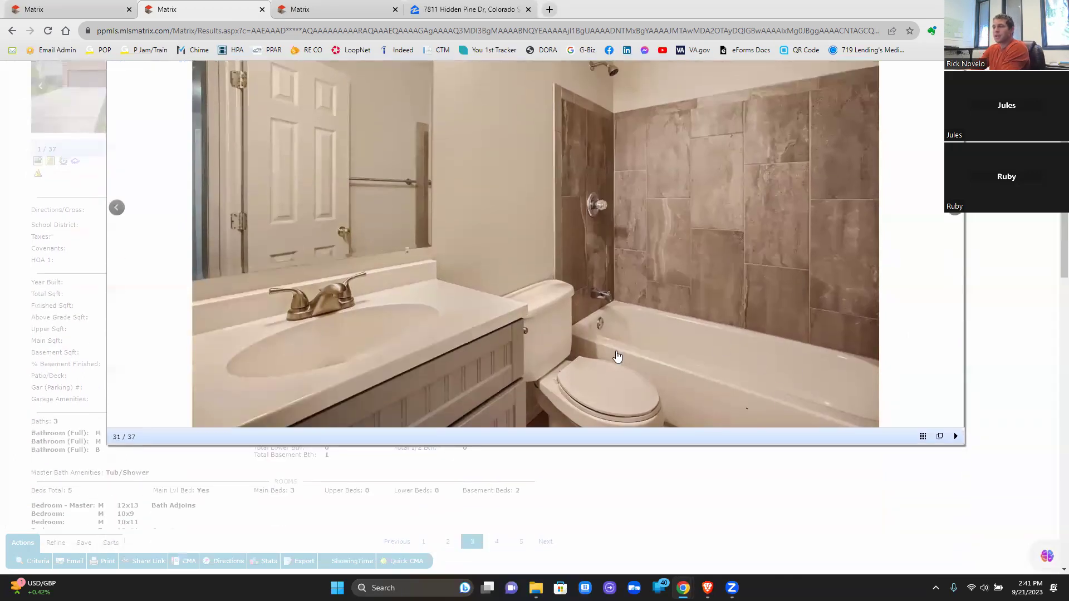
scroll(617, 357, up, 2)
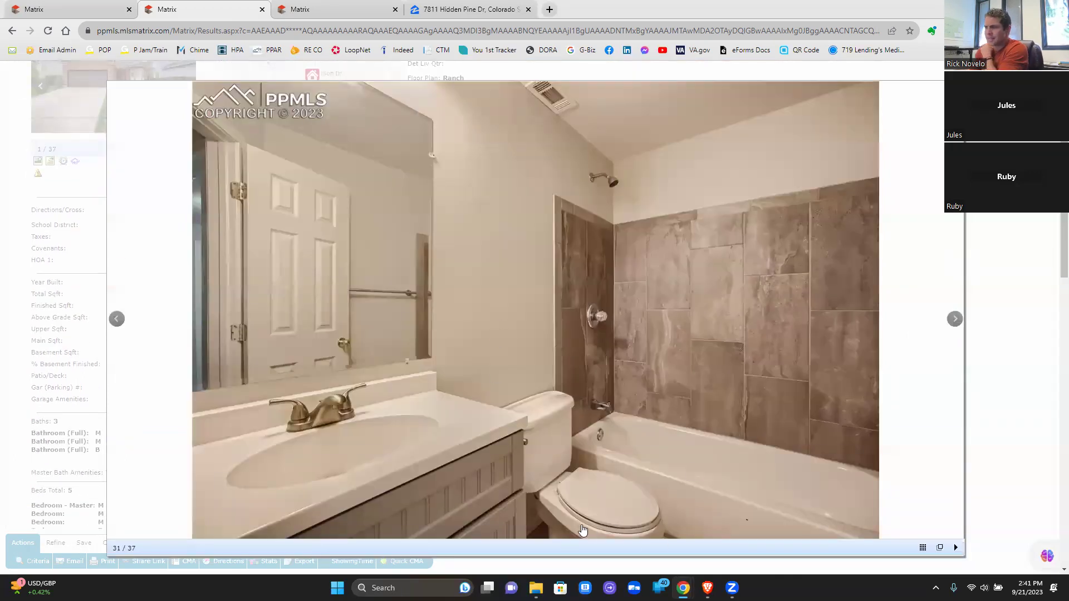
Step: Continue through the deck, backyard and rear shots until the gallery wraps to photo 1/37
click(955, 320)
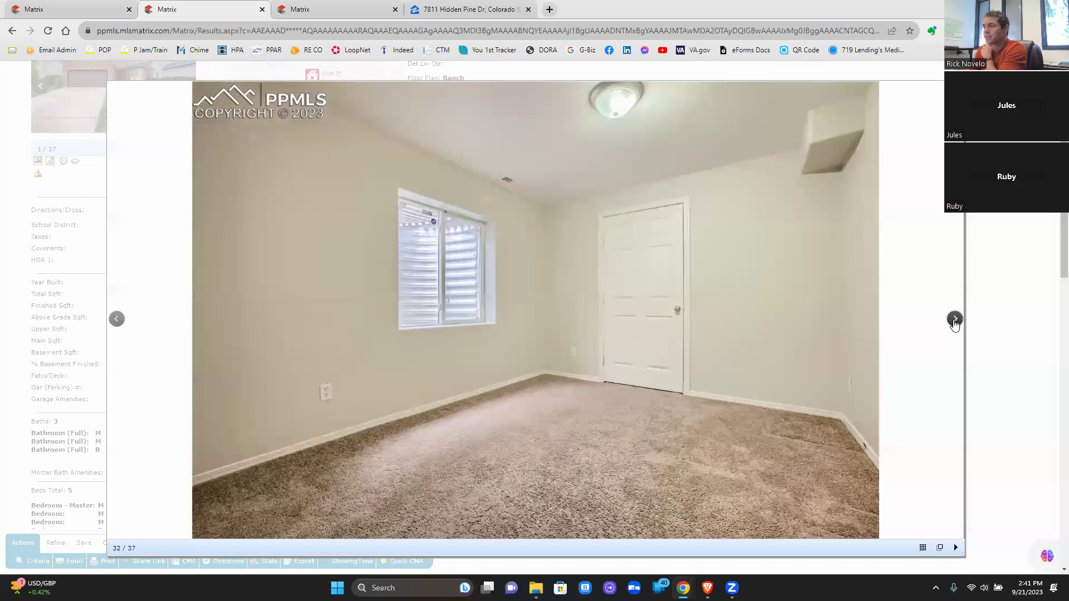
click(954, 321)
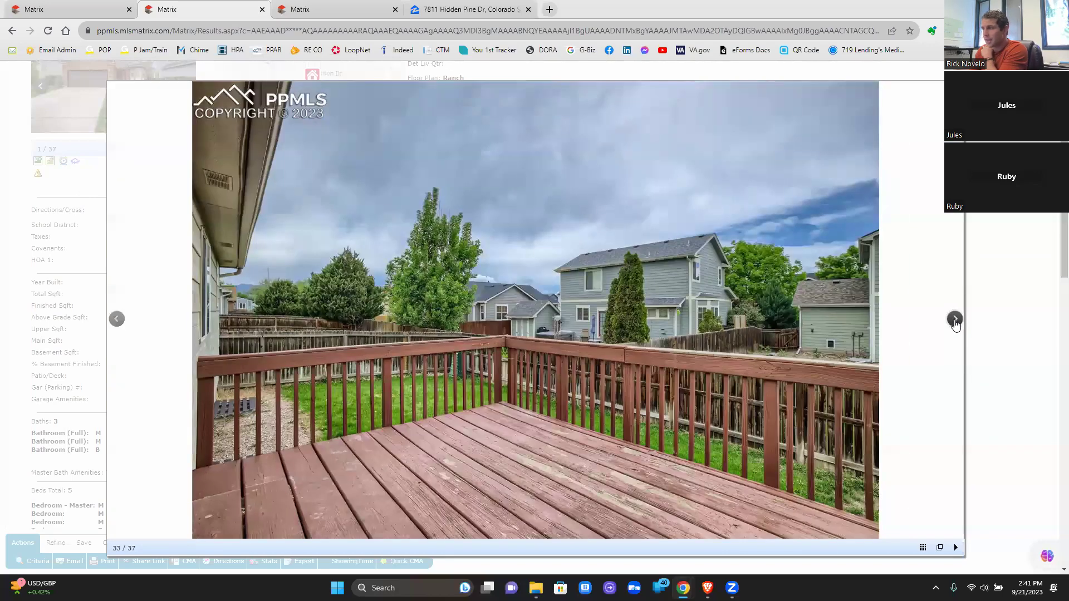
click(954, 320)
click(954, 321)
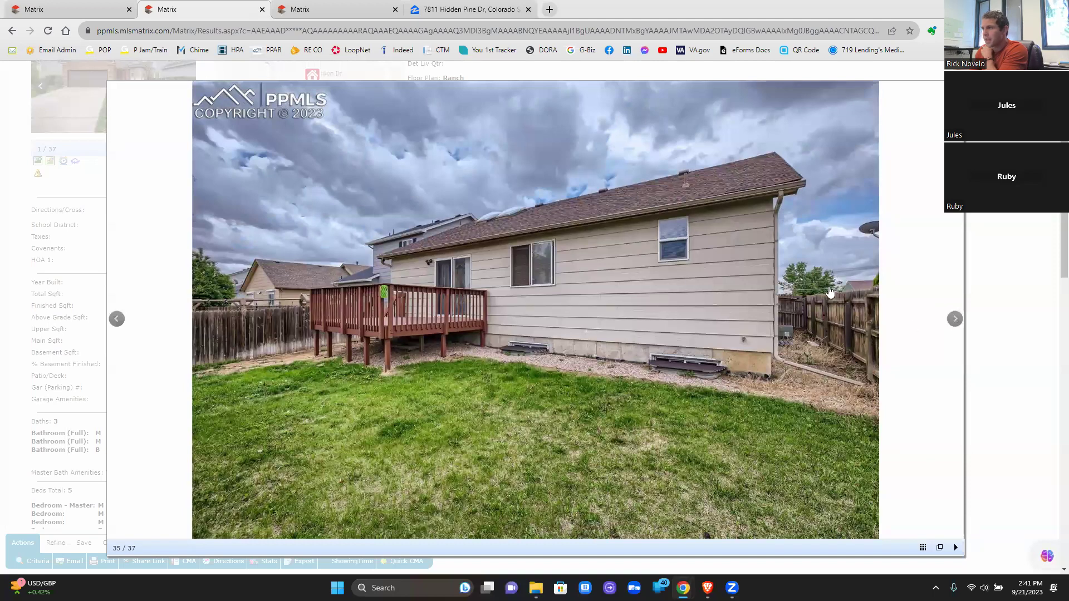
click(955, 319)
click(954, 318)
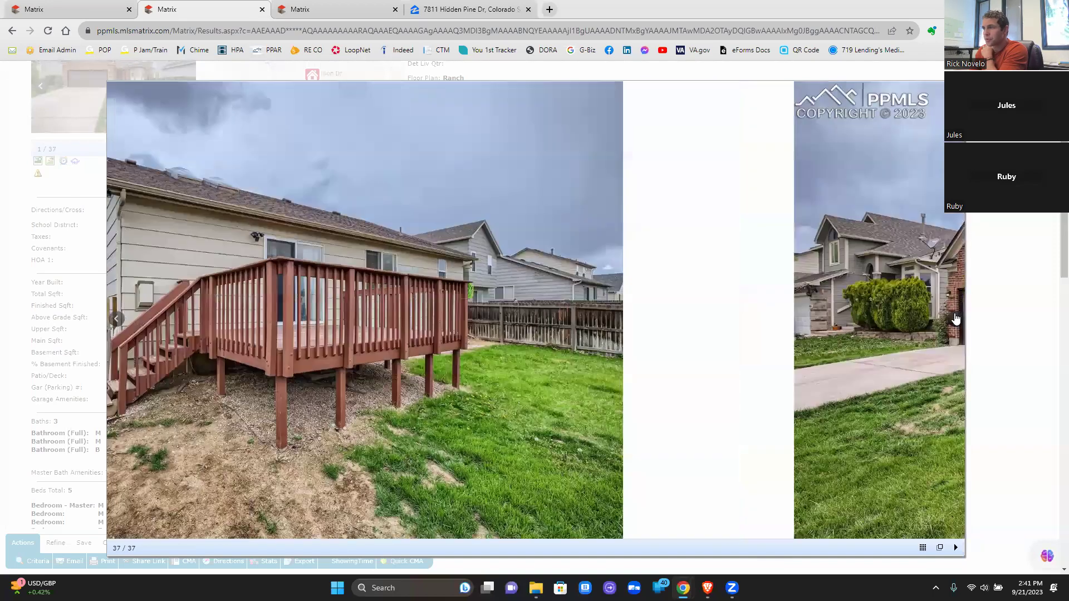
click(954, 318)
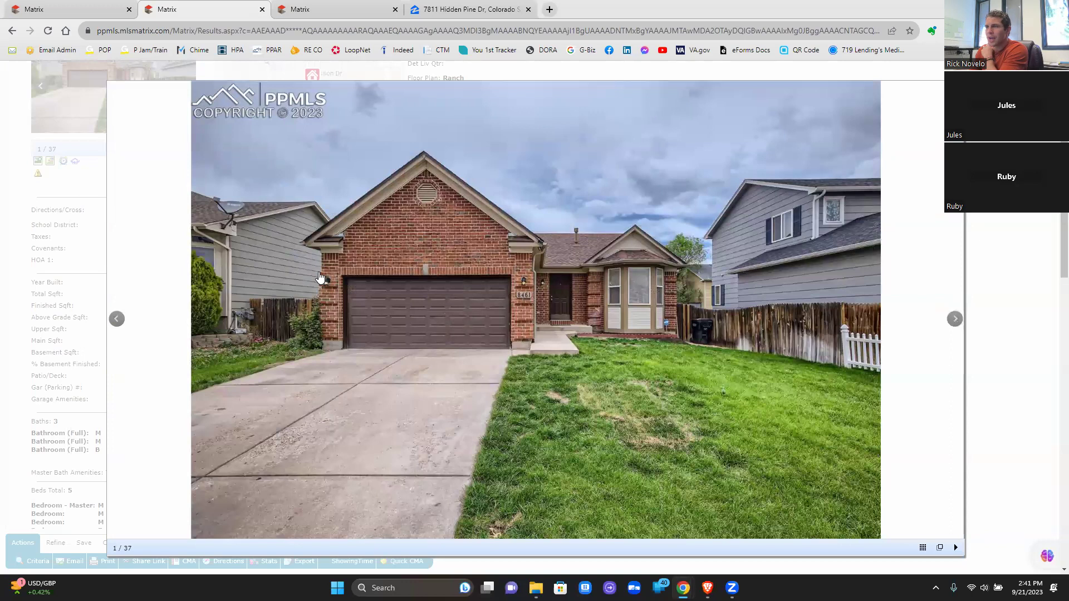
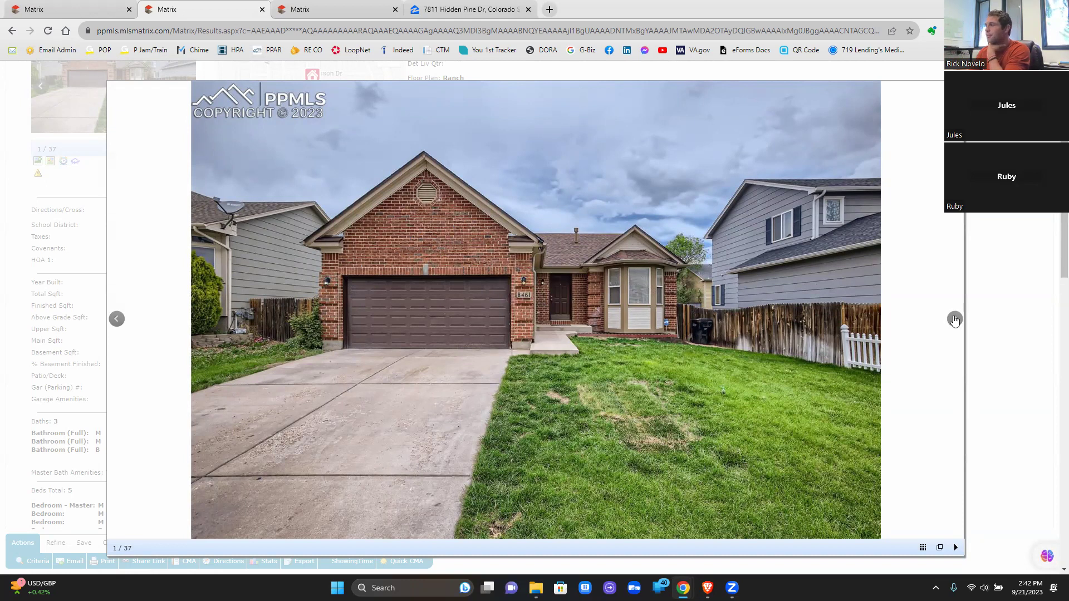
key(Escape)
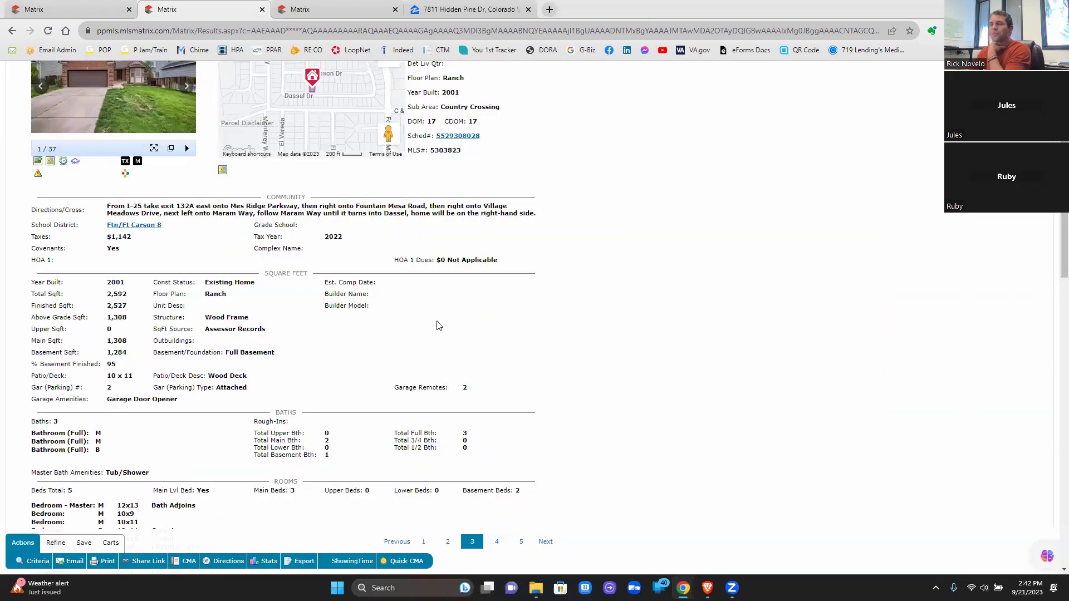
scroll(440, 326, up, 5)
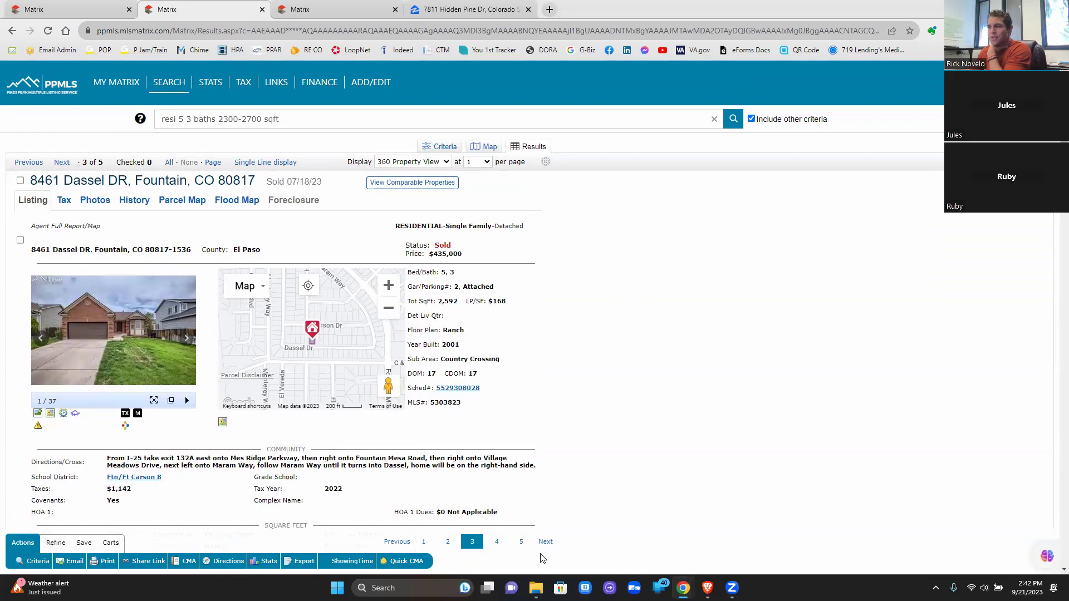
click(495, 542)
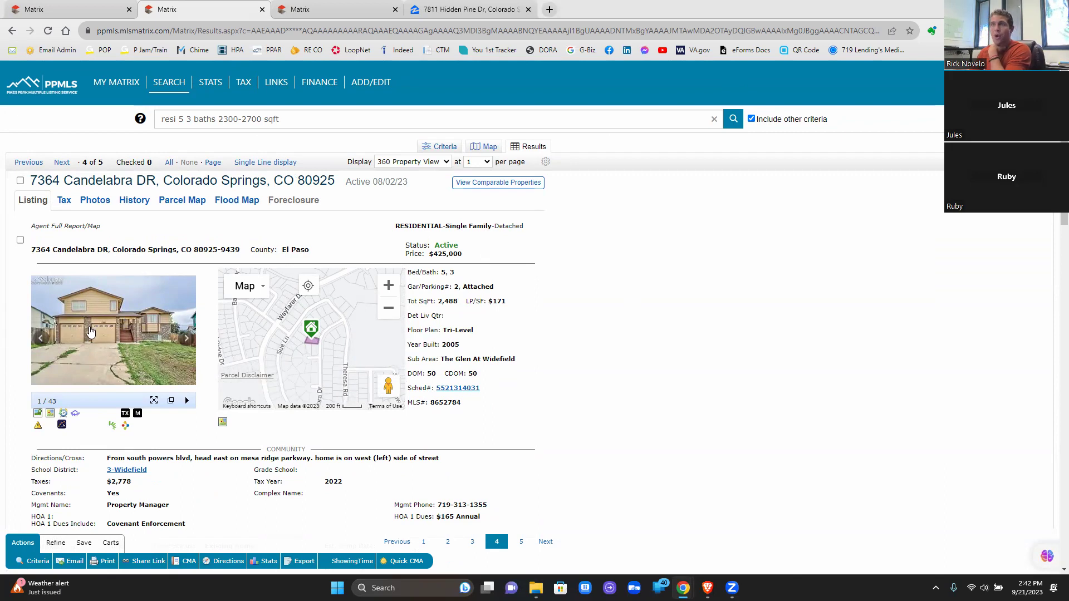
click(154, 400)
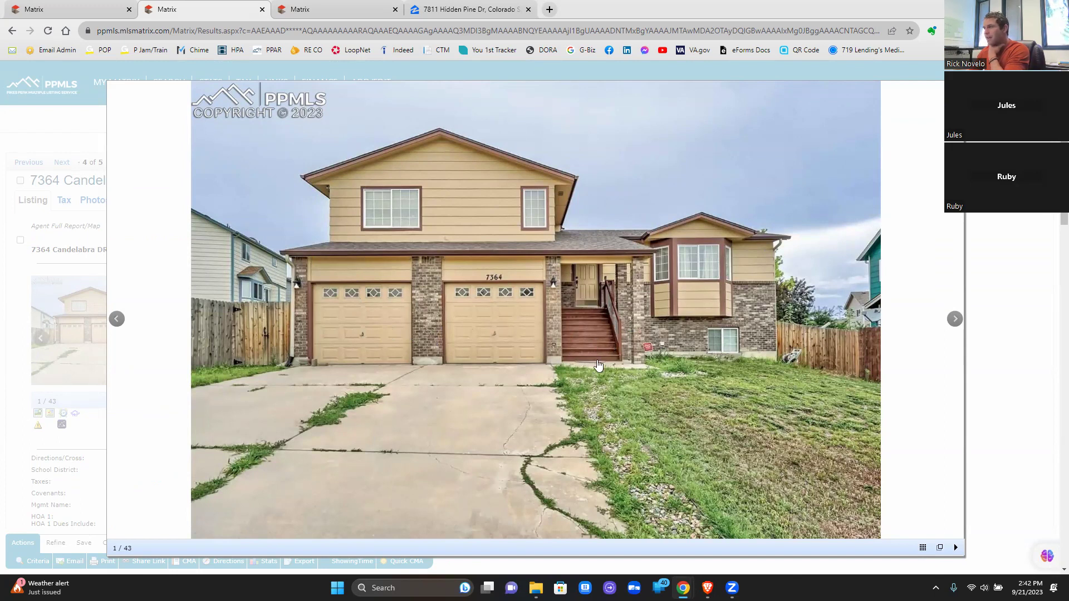
Step: Page the Candelabra photos past the porch stairs and kitchen to photo 13/43, the entryway
click(955, 320)
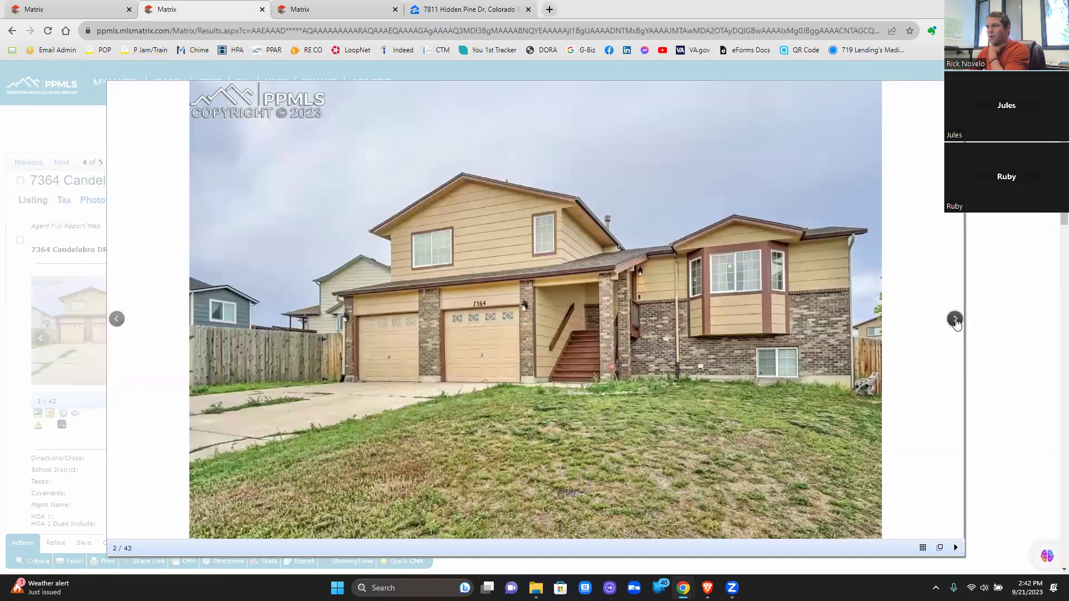
click(955, 321)
click(954, 320)
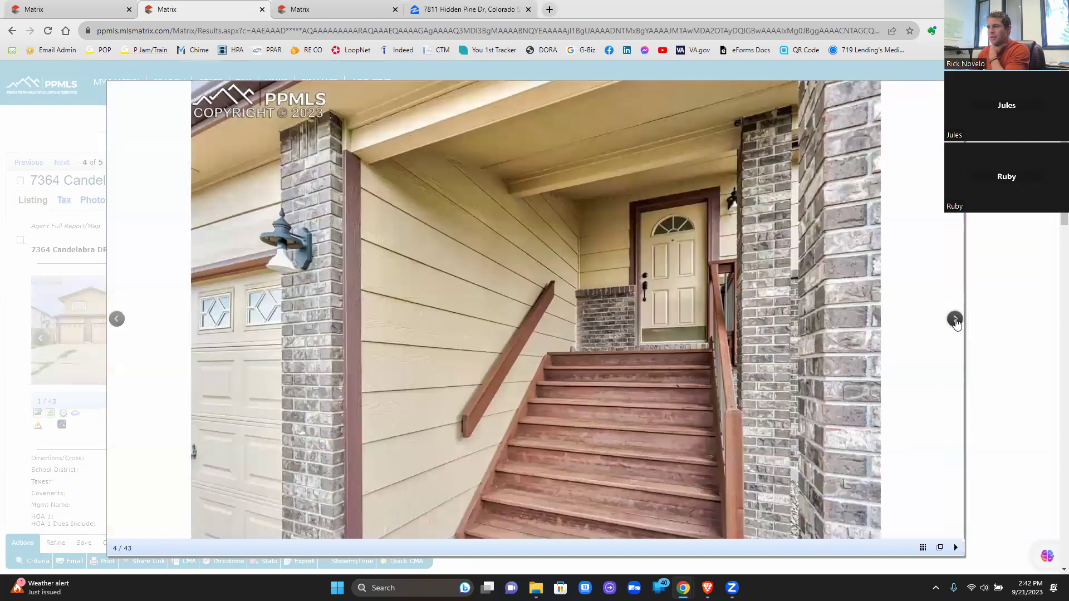
click(955, 320)
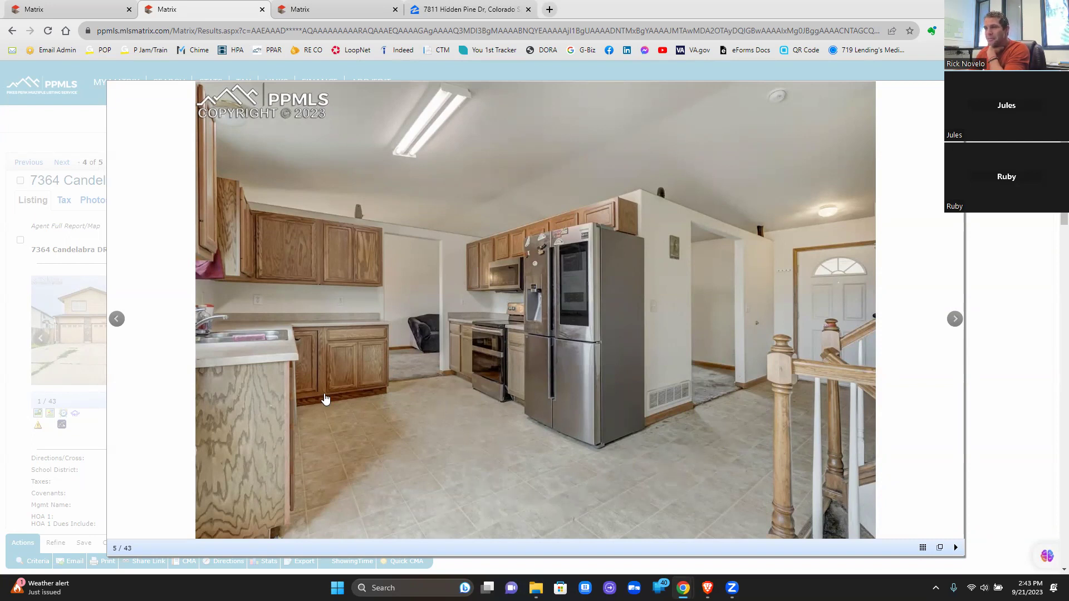
click(956, 319)
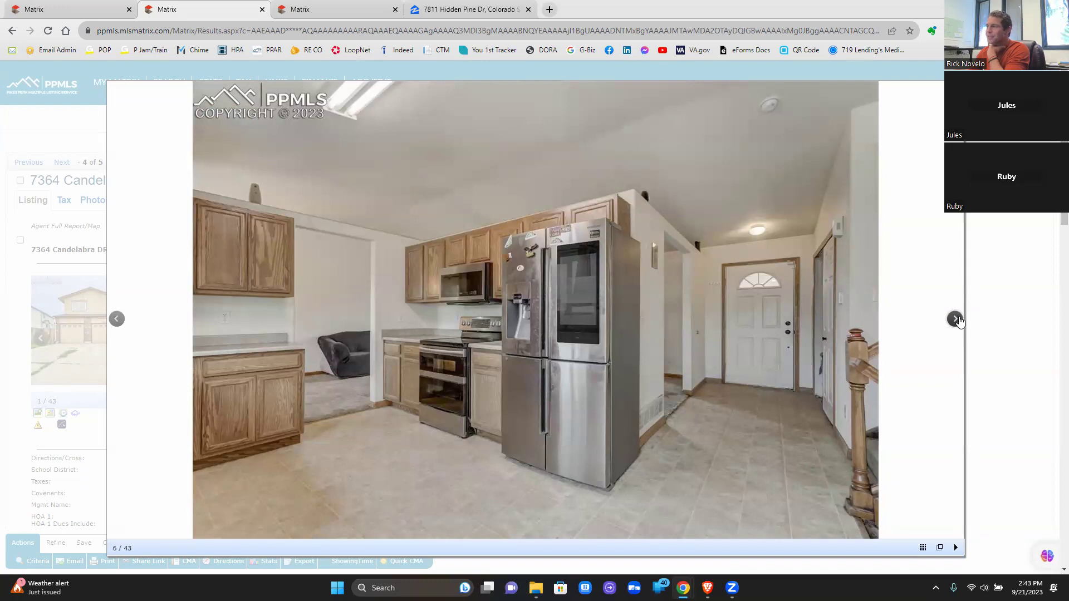
click(956, 320)
click(956, 320)
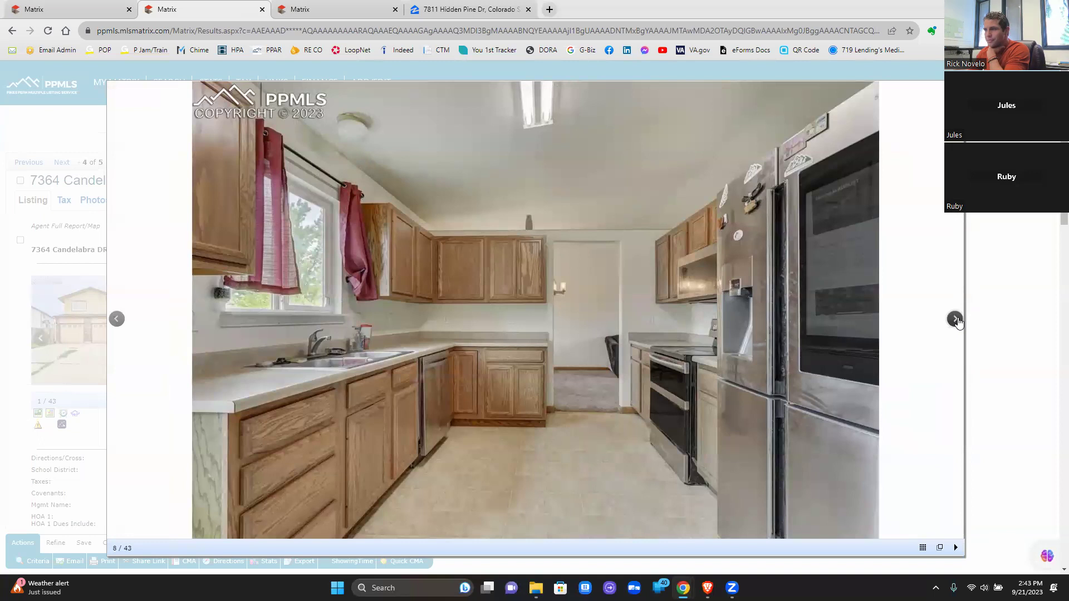
click(956, 320)
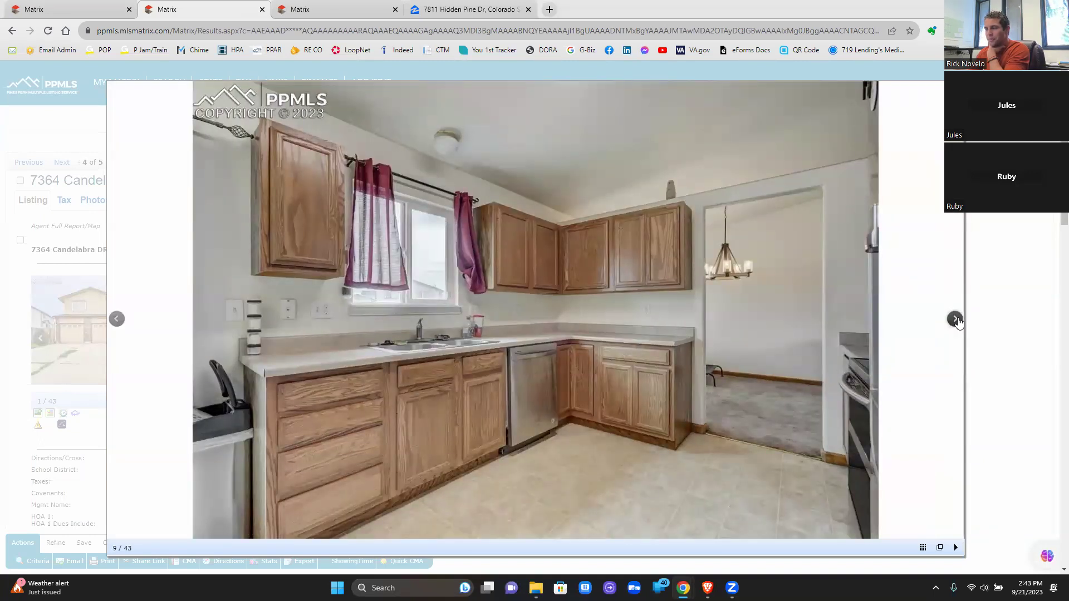
click(955, 319)
click(955, 319)
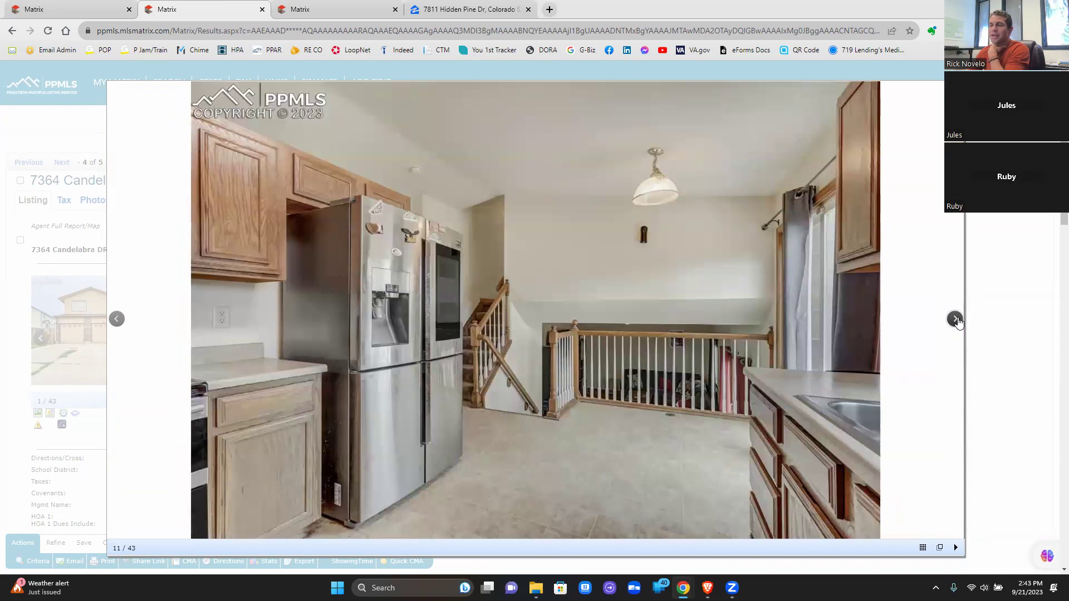
click(955, 319)
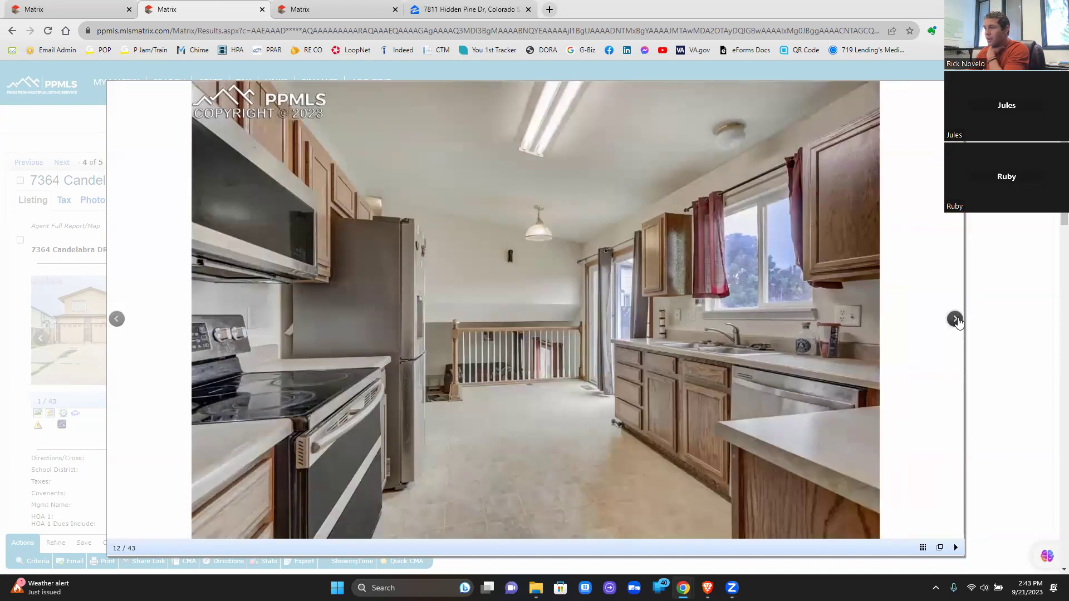
click(955, 320)
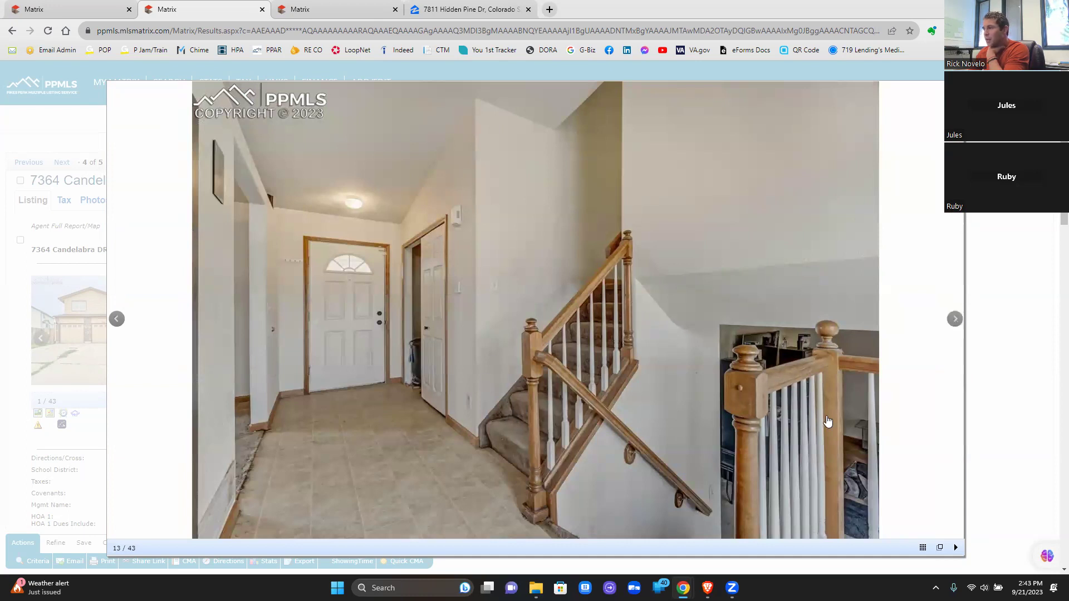
click(954, 320)
click(954, 320)
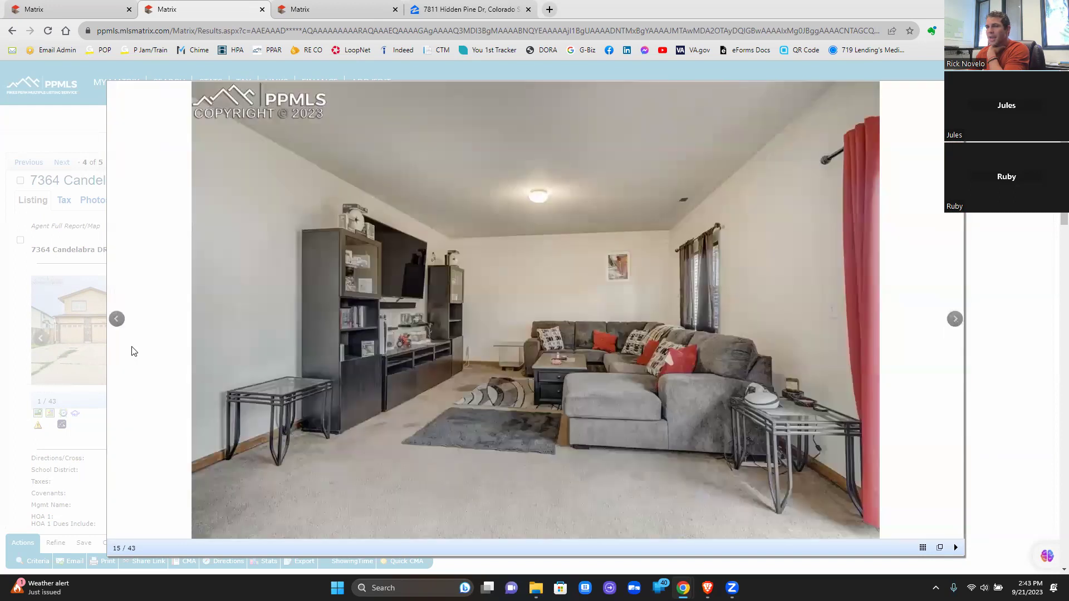
click(116, 318)
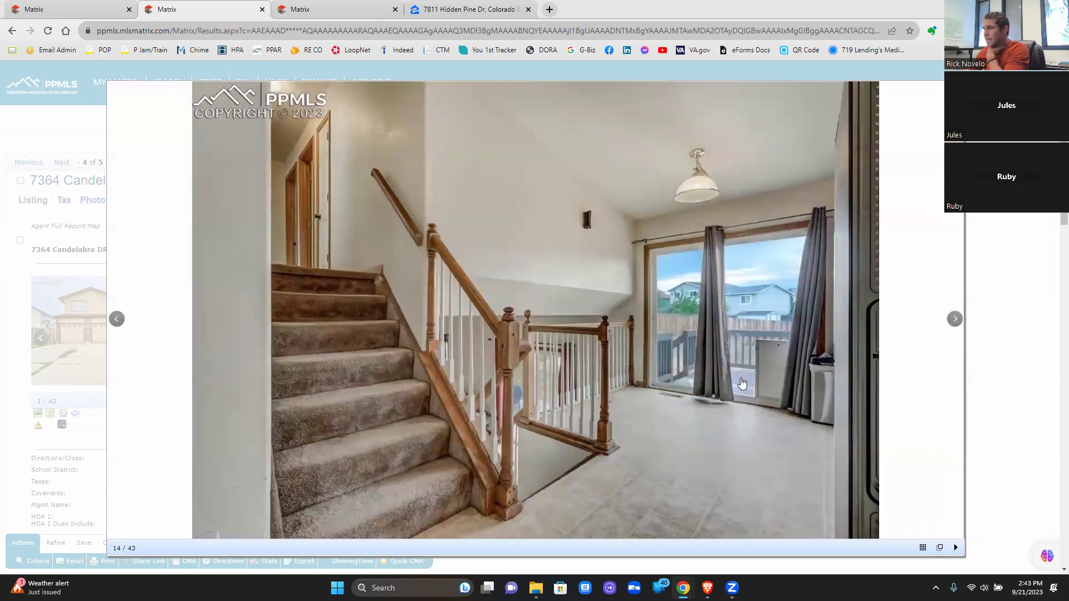
click(954, 319)
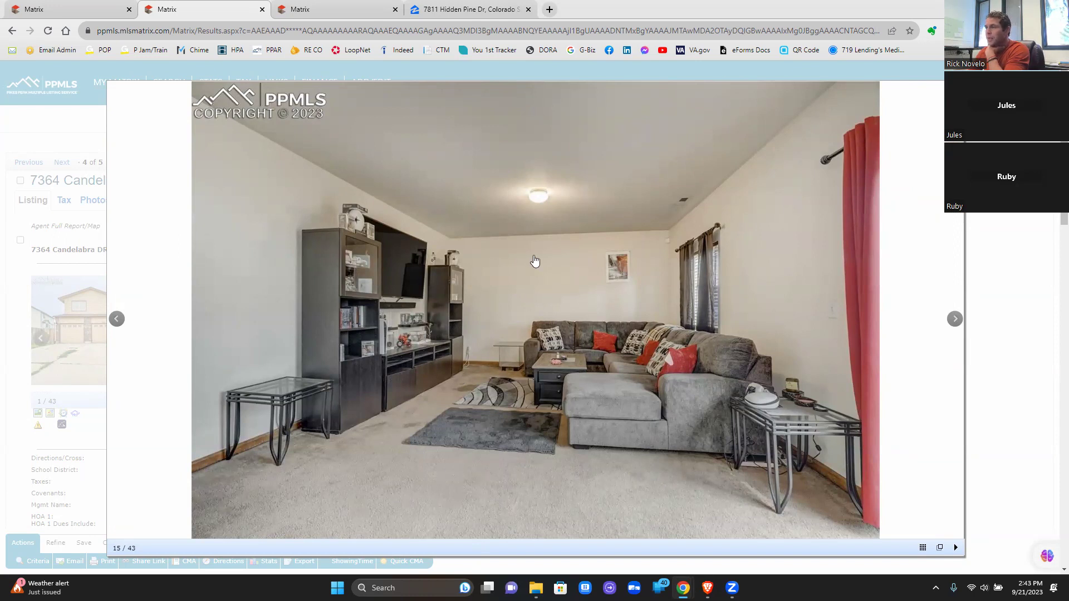
click(956, 320)
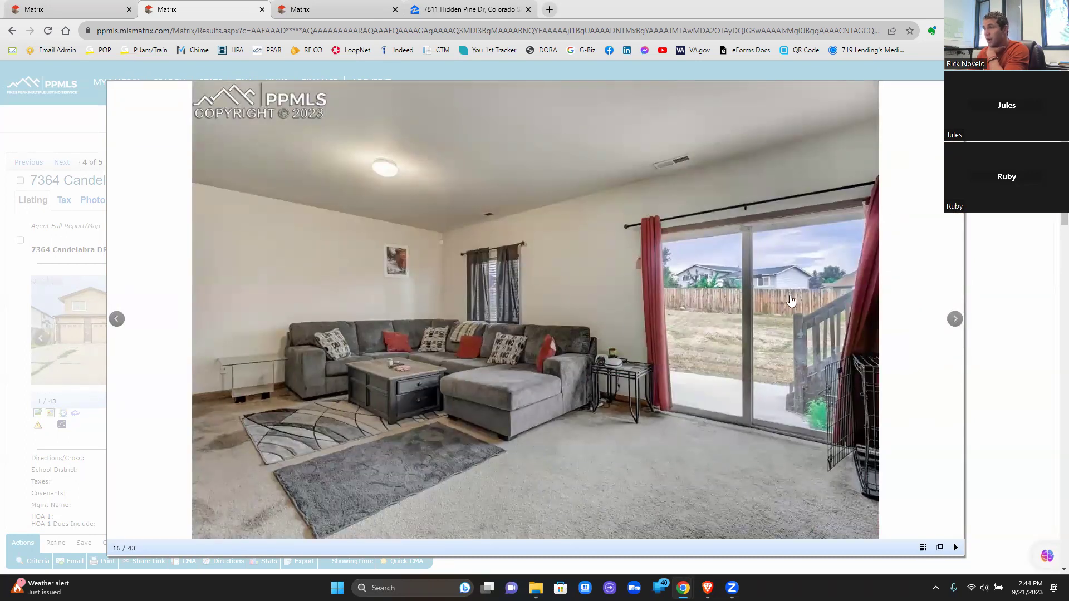
click(955, 319)
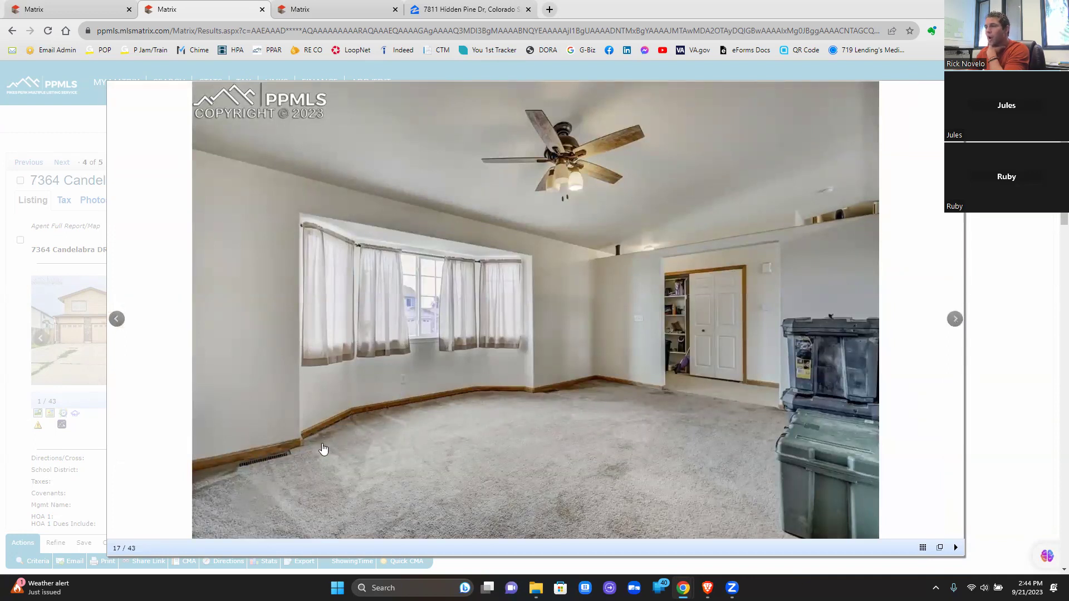
click(954, 320)
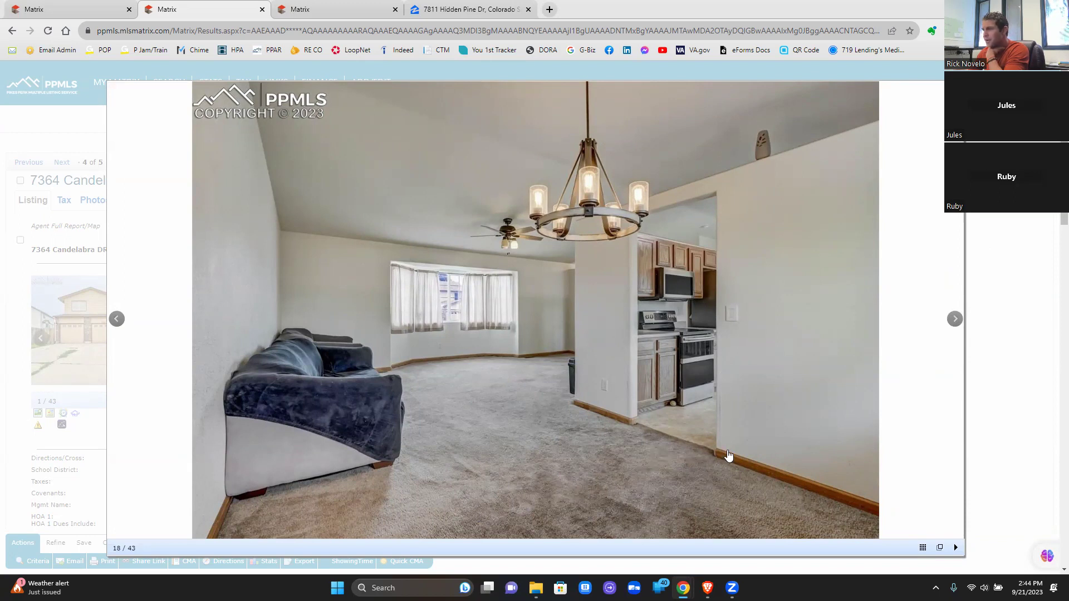
click(955, 320)
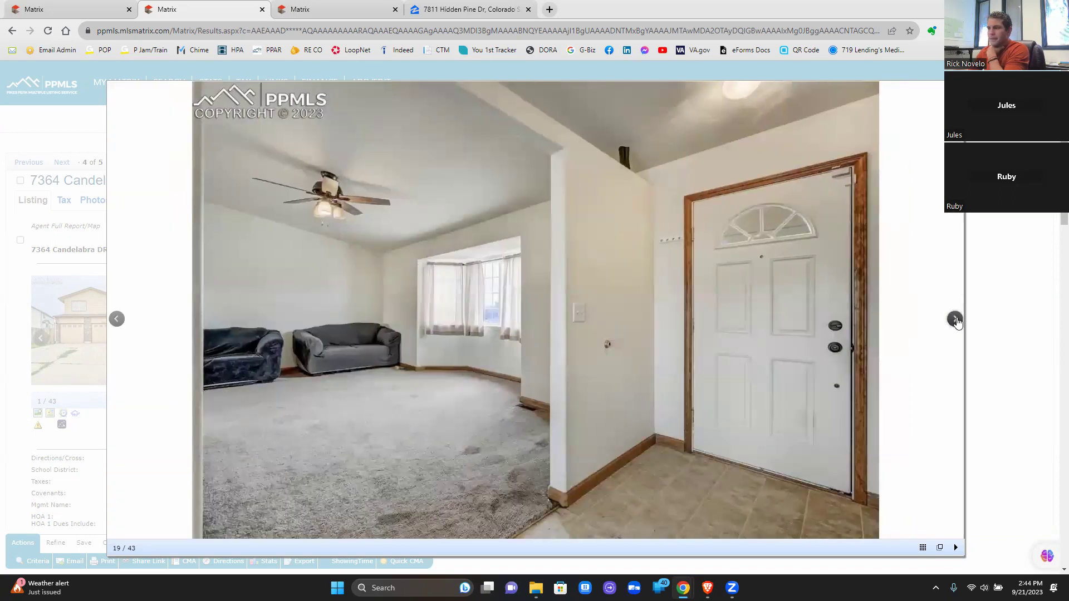
click(955, 320)
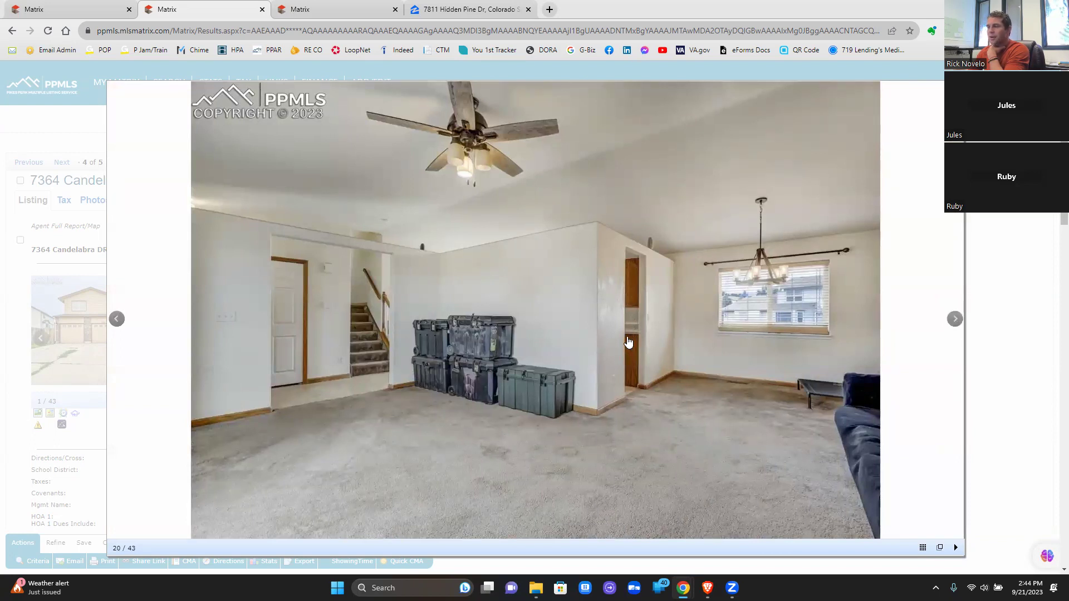
click(71, 11)
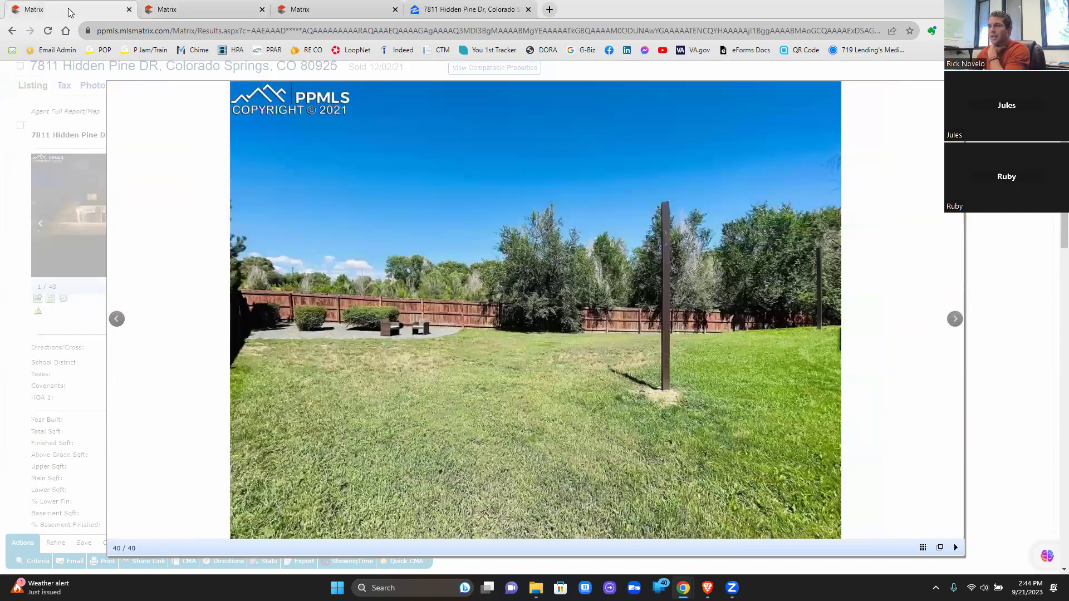
Step: Step back through the subject's photos from 40/40 past the kitchen and bathroom to the master bedroom
click(117, 322)
click(116, 322)
click(117, 322)
click(117, 321)
click(117, 319)
click(116, 319)
click(117, 319)
click(116, 319)
click(116, 319)
click(116, 322)
click(117, 321)
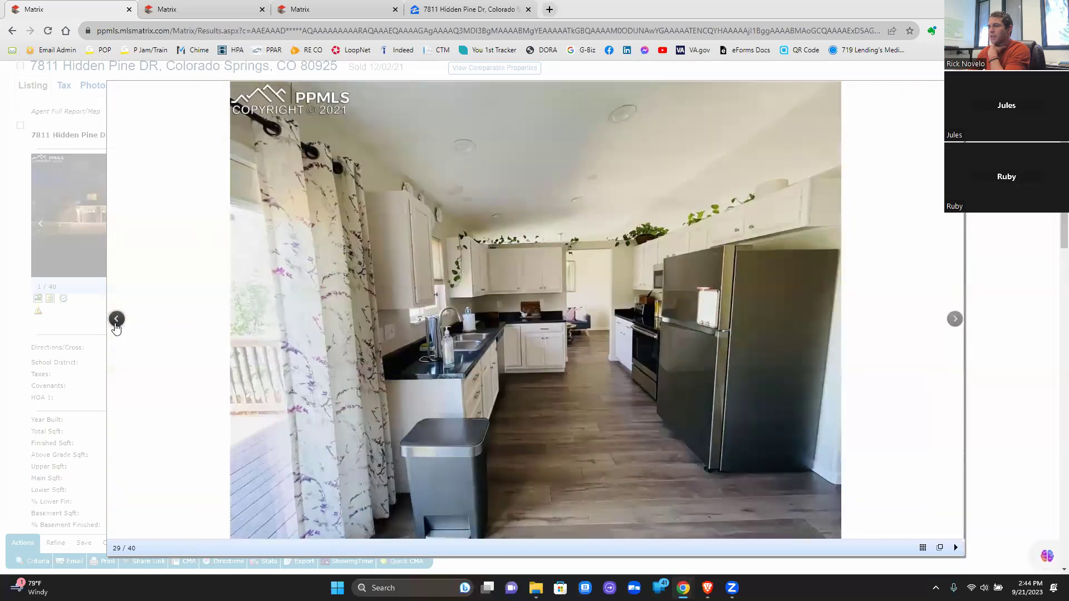
click(116, 322)
click(117, 321)
click(117, 322)
click(116, 322)
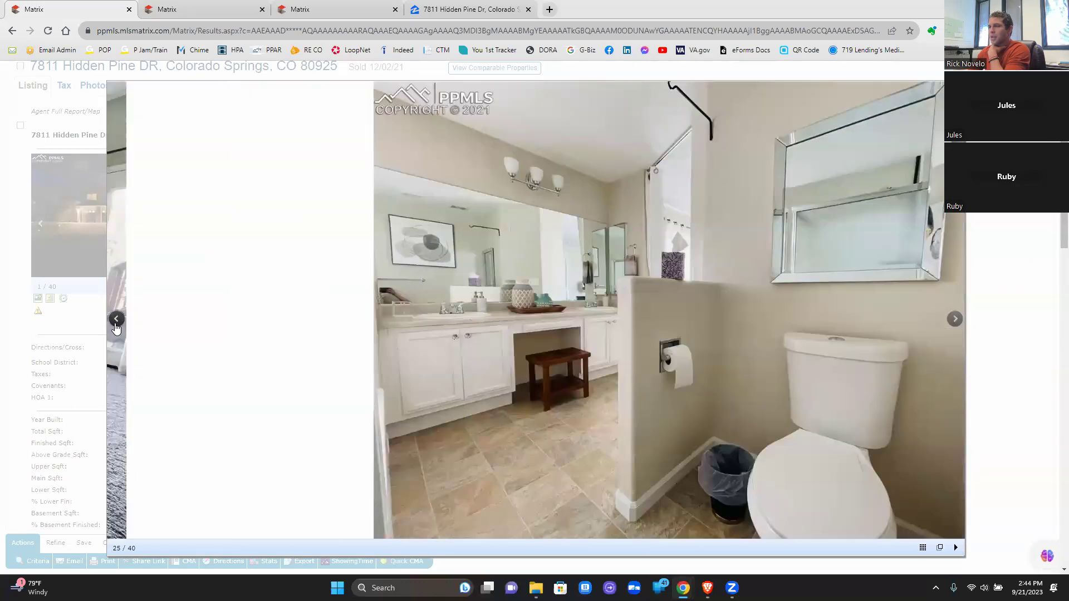
click(117, 322)
Step: Step back to the subject's dining room photo, then show the Candelabra gallery at photo 20/43
click(116, 321)
click(116, 320)
click(117, 321)
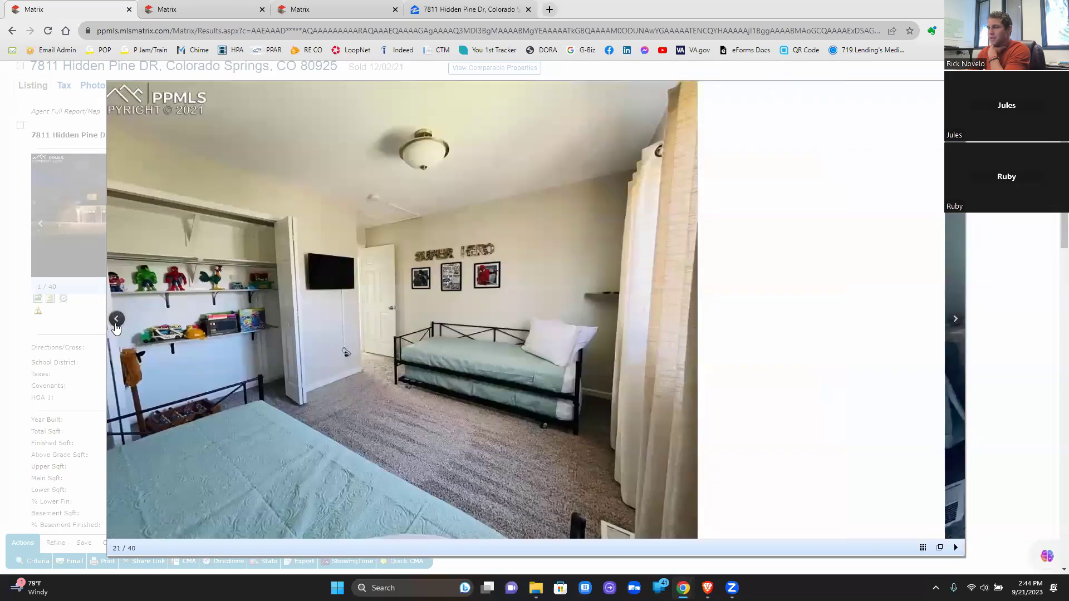
click(116, 320)
click(116, 320)
click(117, 322)
click(116, 322)
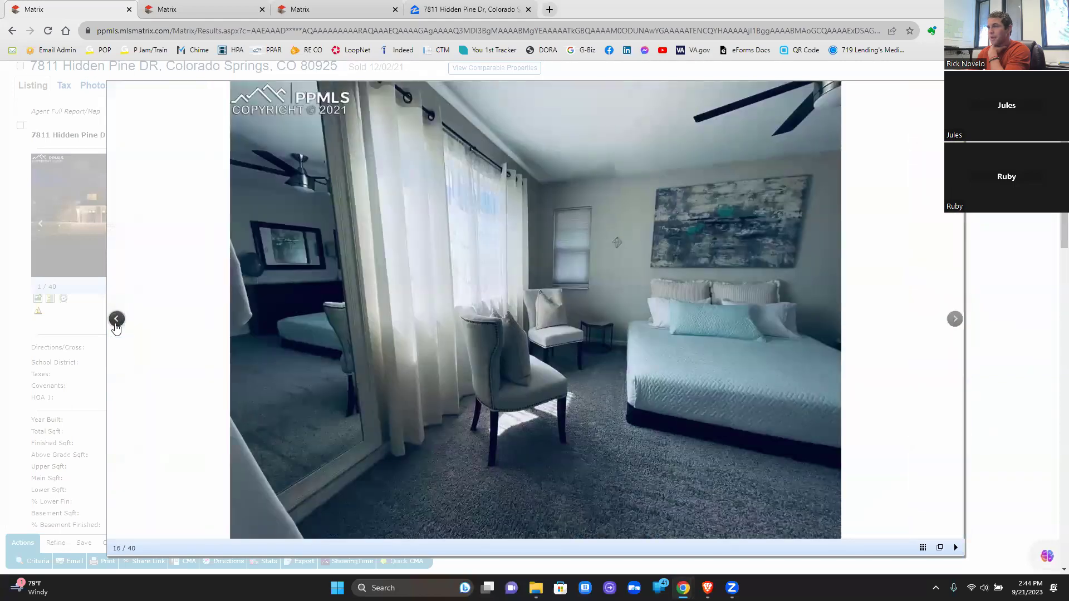
click(117, 322)
click(116, 322)
click(116, 322)
click(116, 322)
click(117, 321)
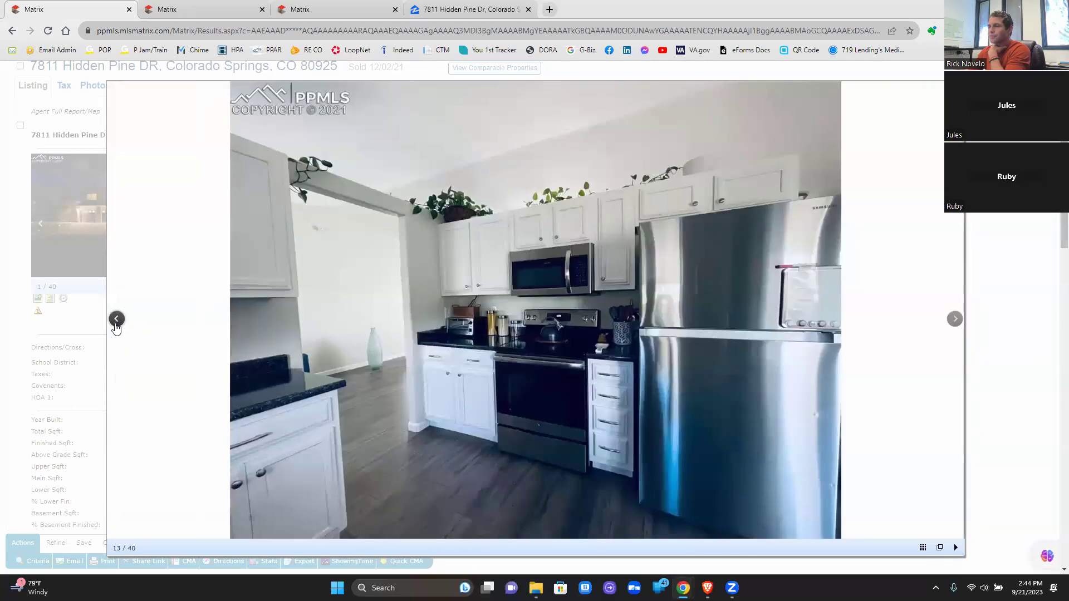
click(117, 322)
click(116, 322)
click(116, 322)
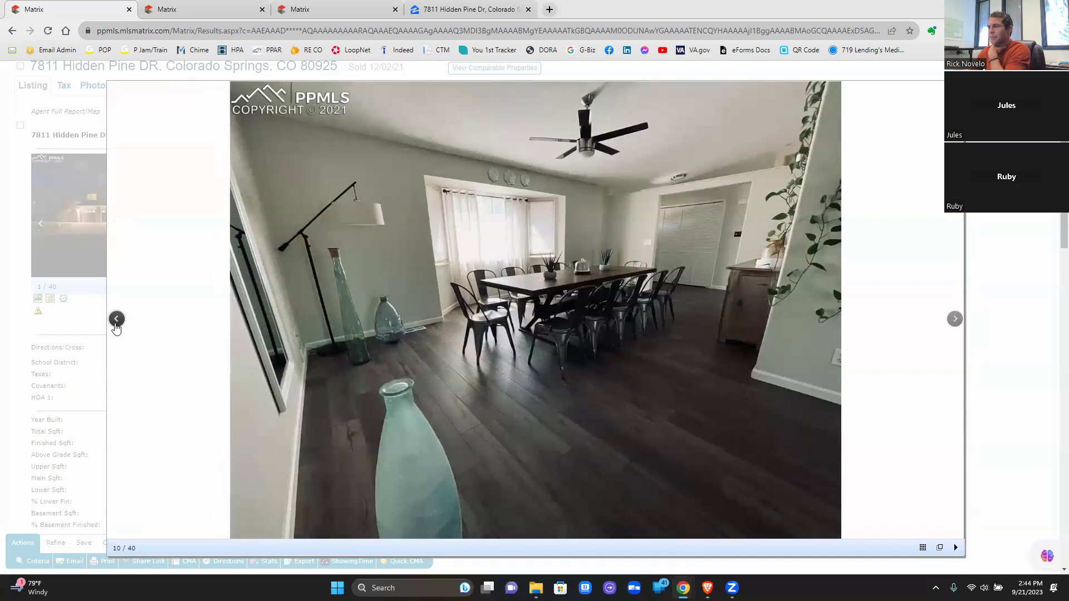
click(116, 321)
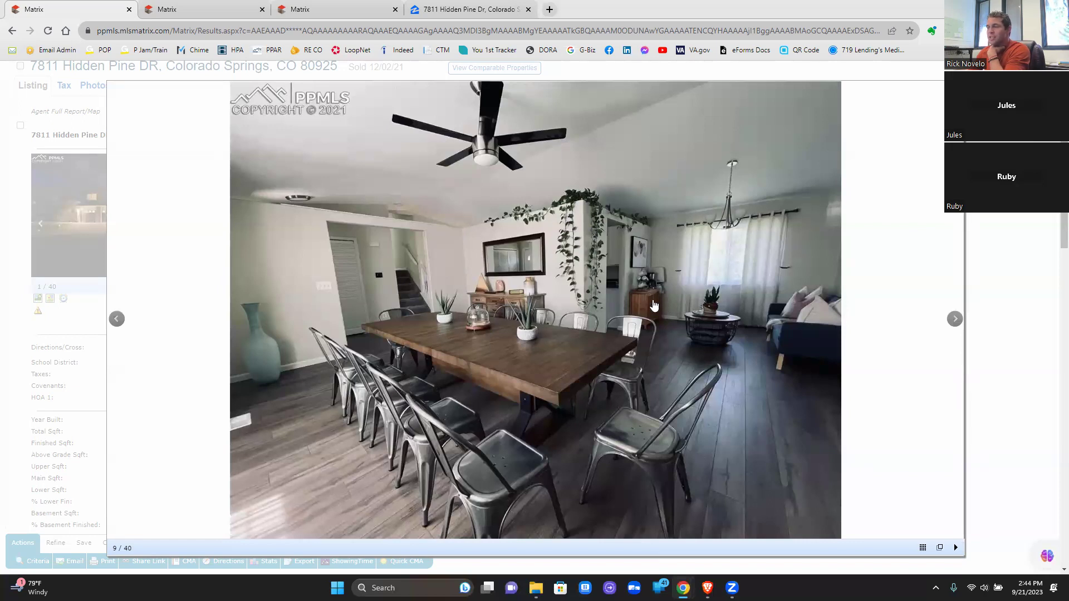
click(249, 10)
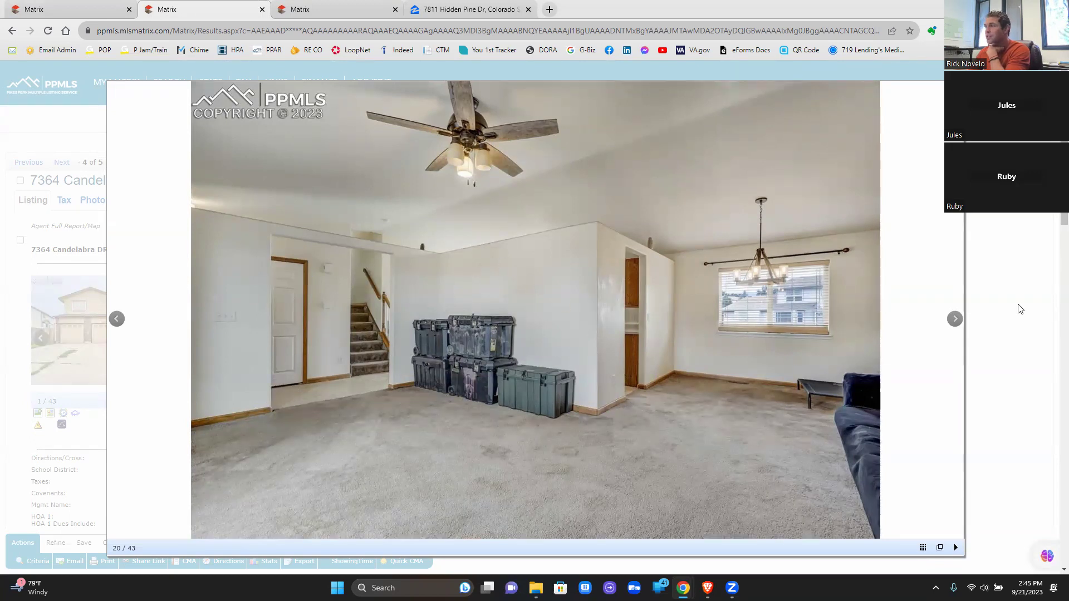
Step: Advance through the Candelabra TV room, bedroom, bathroom, hallway and laundry room photos
click(955, 319)
click(956, 320)
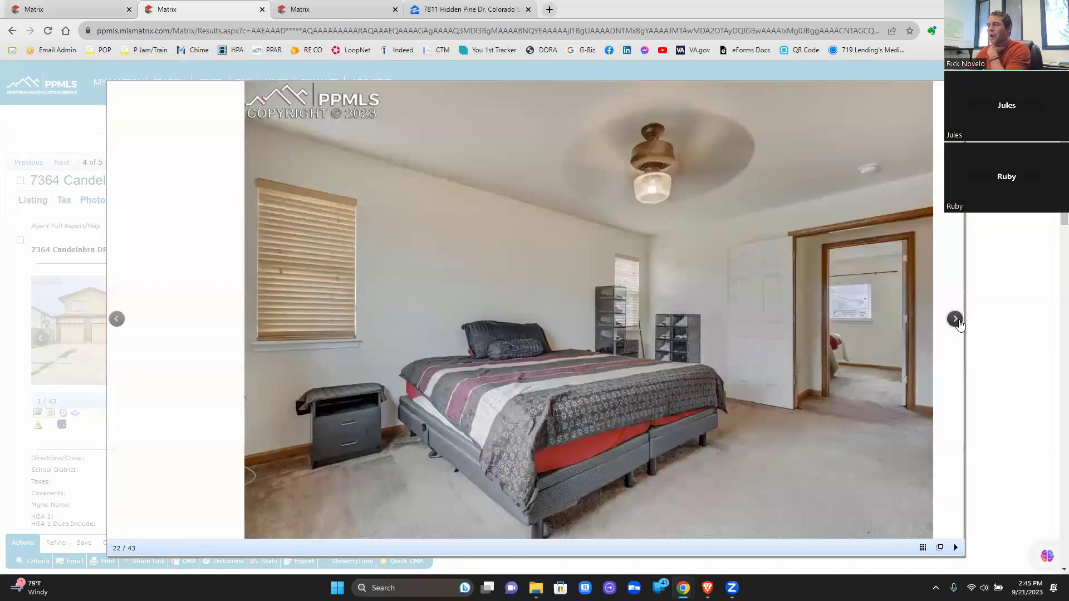
click(116, 319)
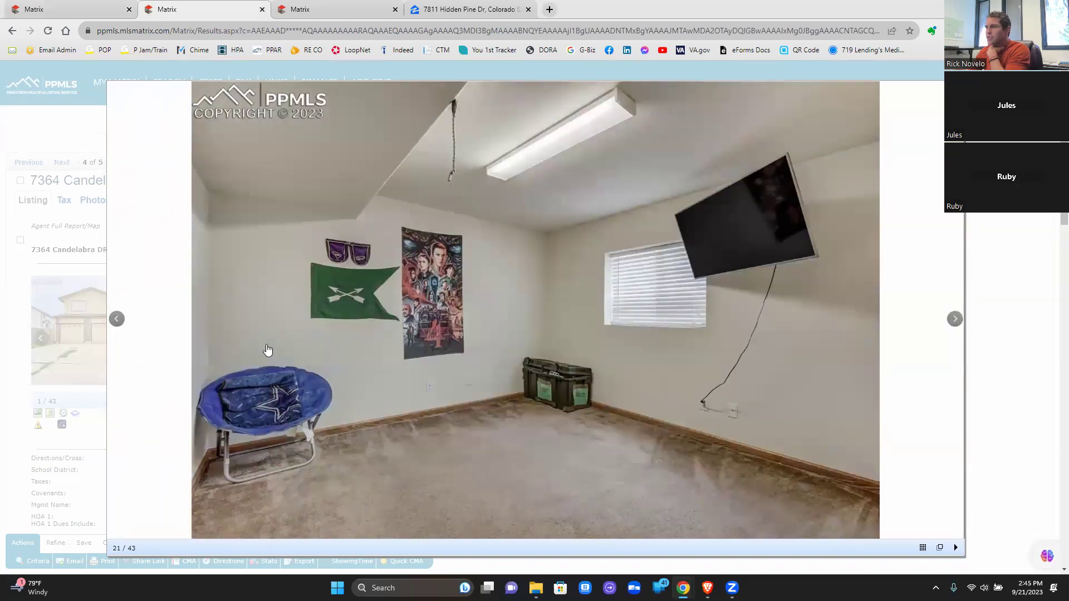
click(954, 320)
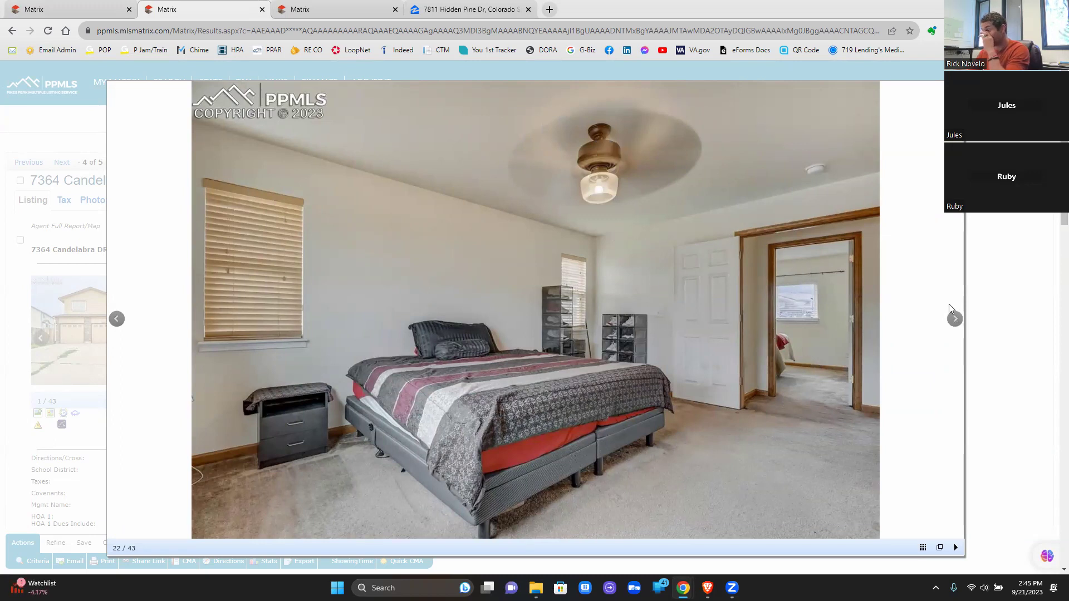
click(955, 320)
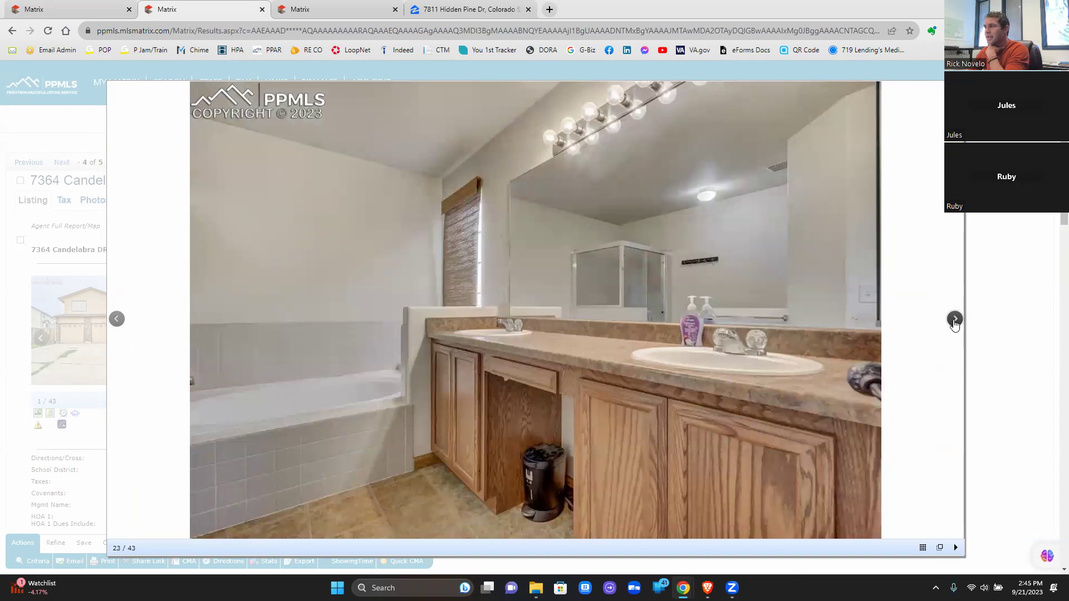
click(956, 320)
click(955, 320)
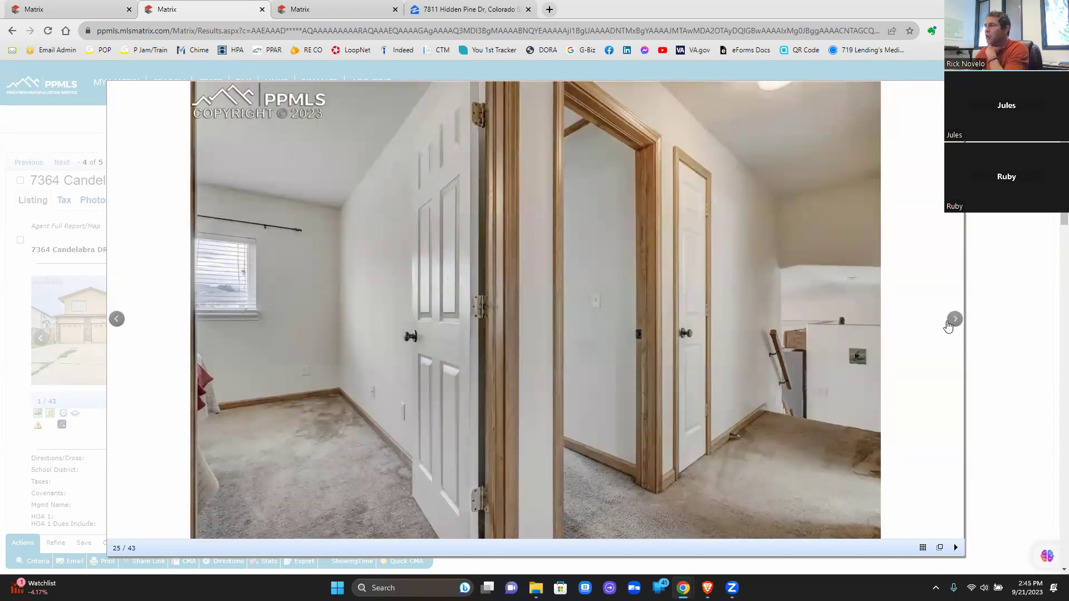
click(953, 322)
click(955, 321)
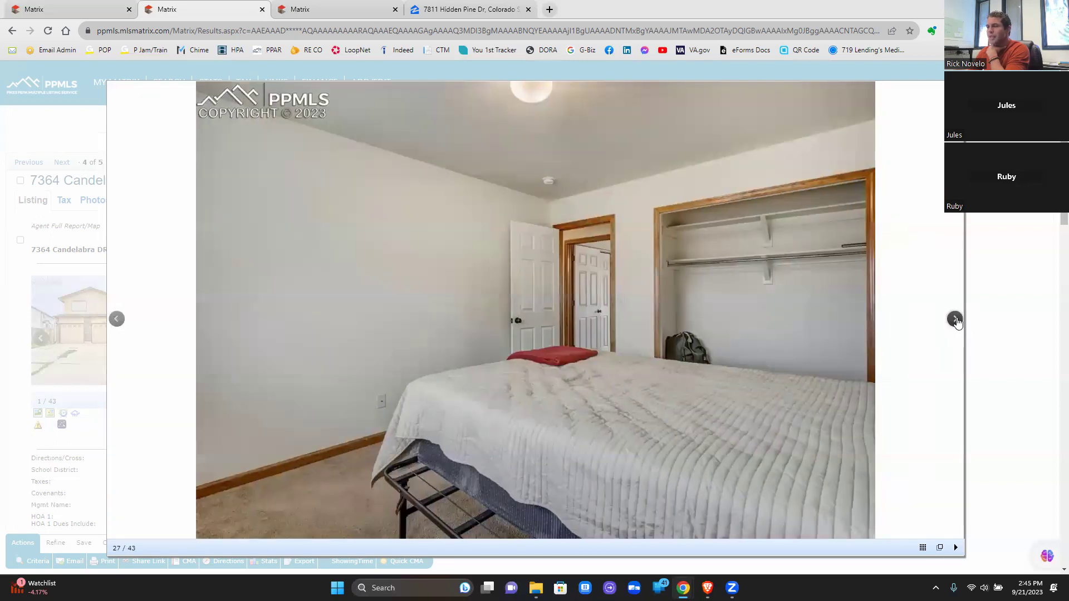
click(955, 320)
click(955, 320)
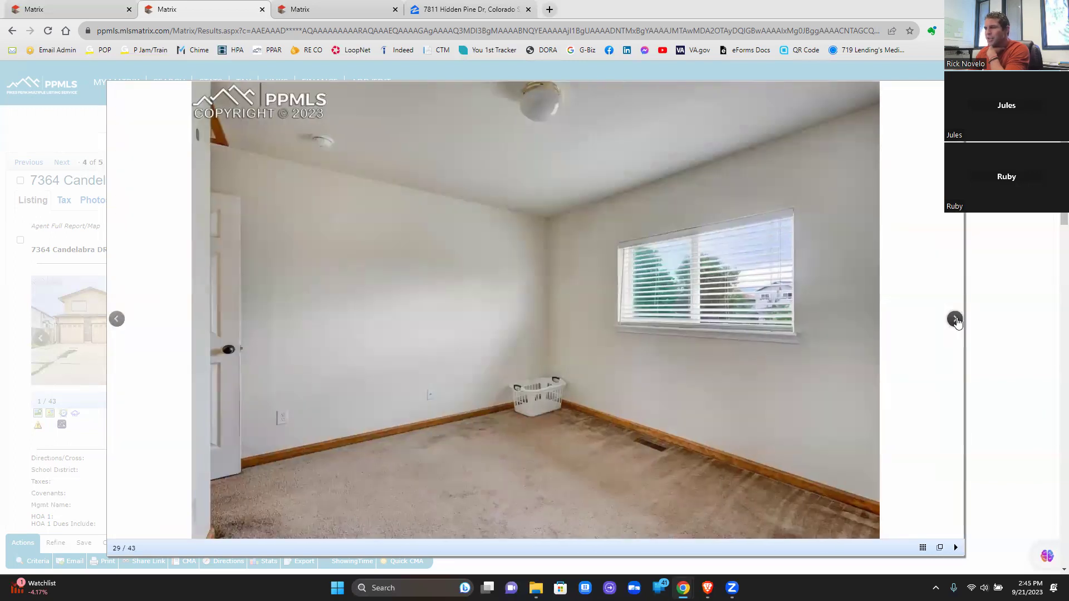
click(956, 320)
click(956, 320)
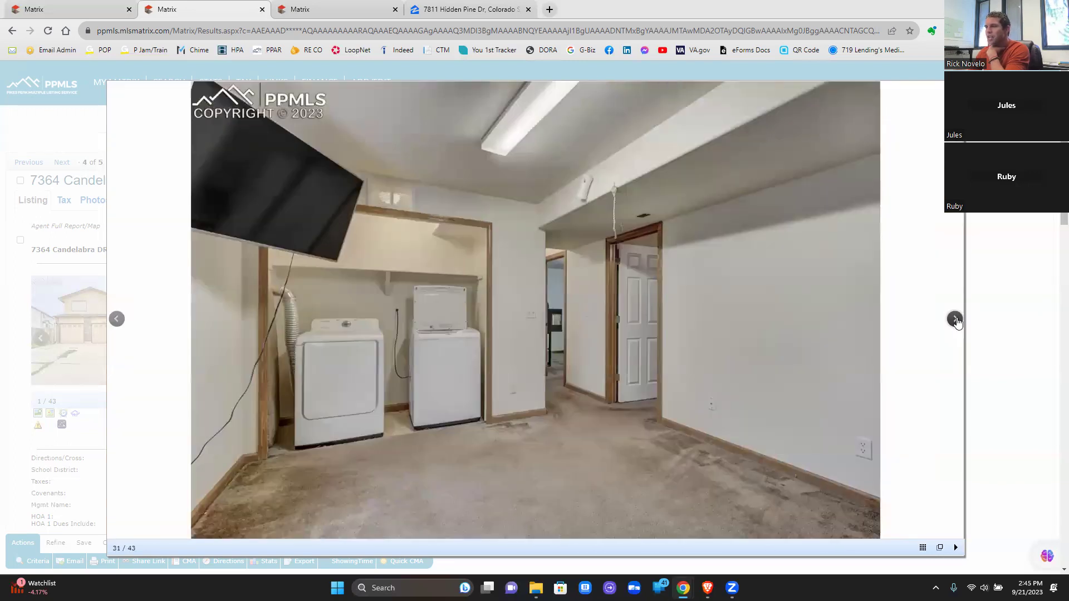
Step: Continue through the desk room, lower bathroom and backyard photos, wrapping around to the front exterior
click(956, 321)
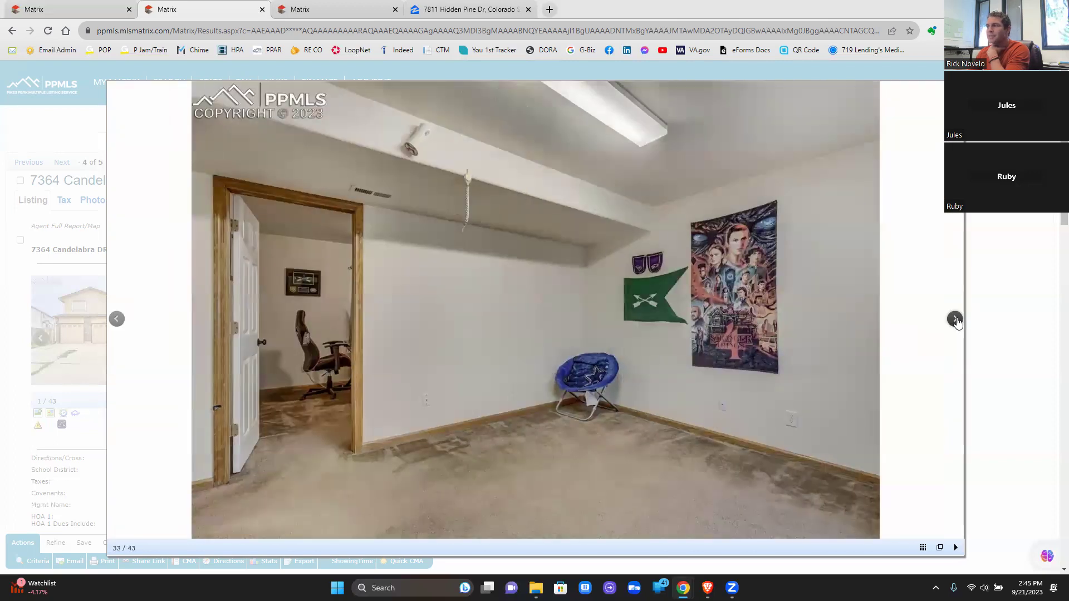
click(956, 321)
click(956, 321)
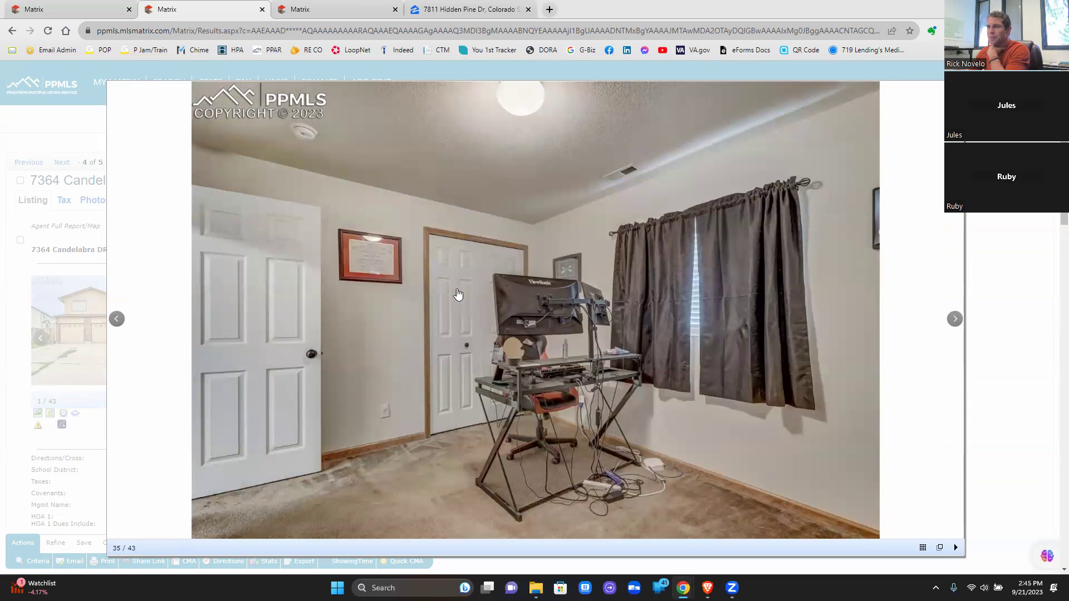
click(955, 320)
click(956, 321)
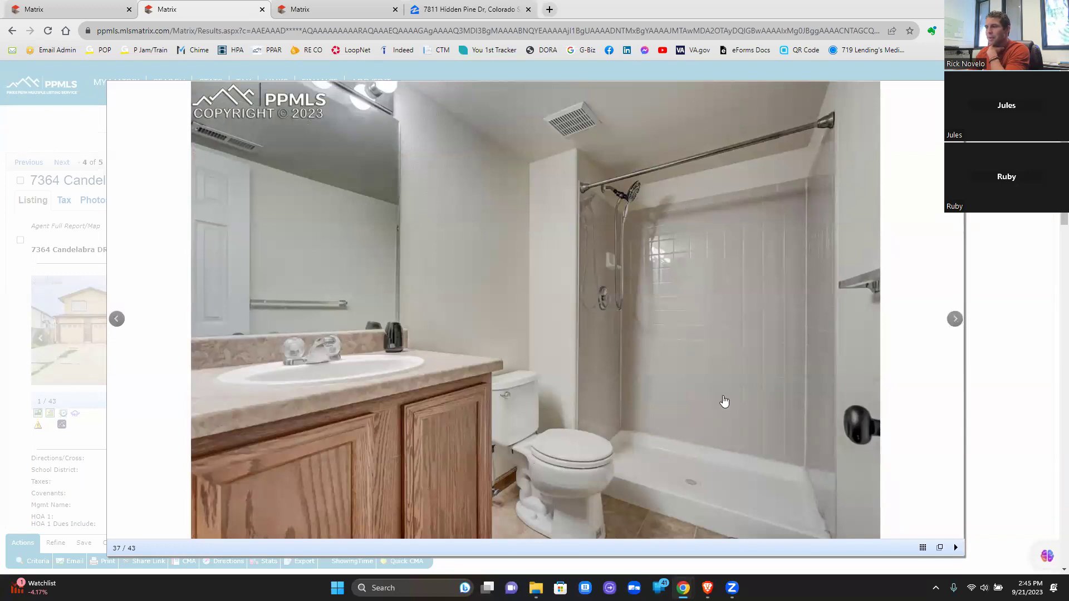
click(956, 322)
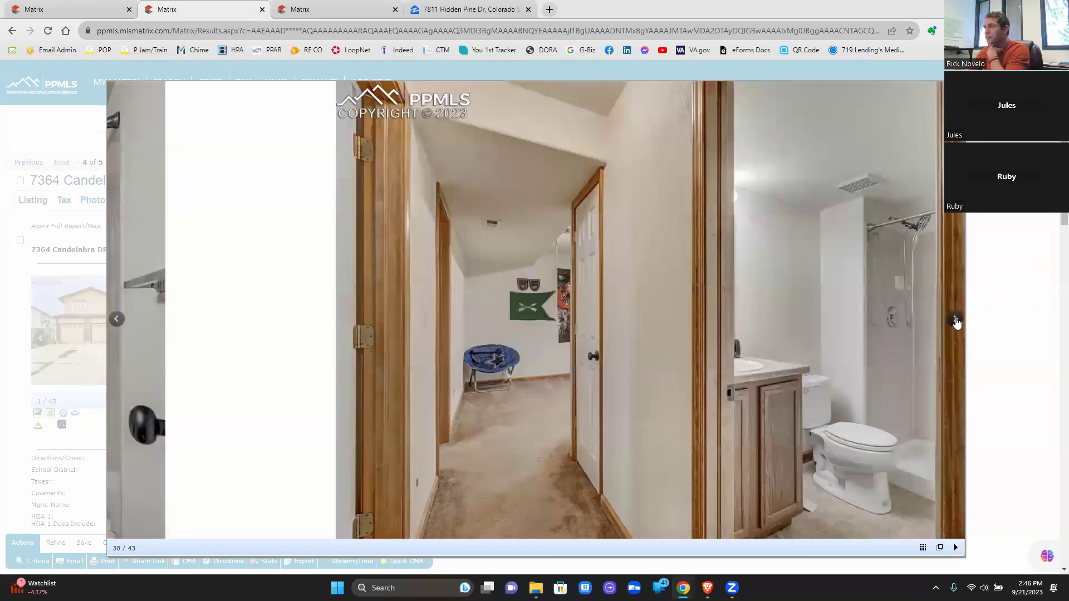
click(955, 321)
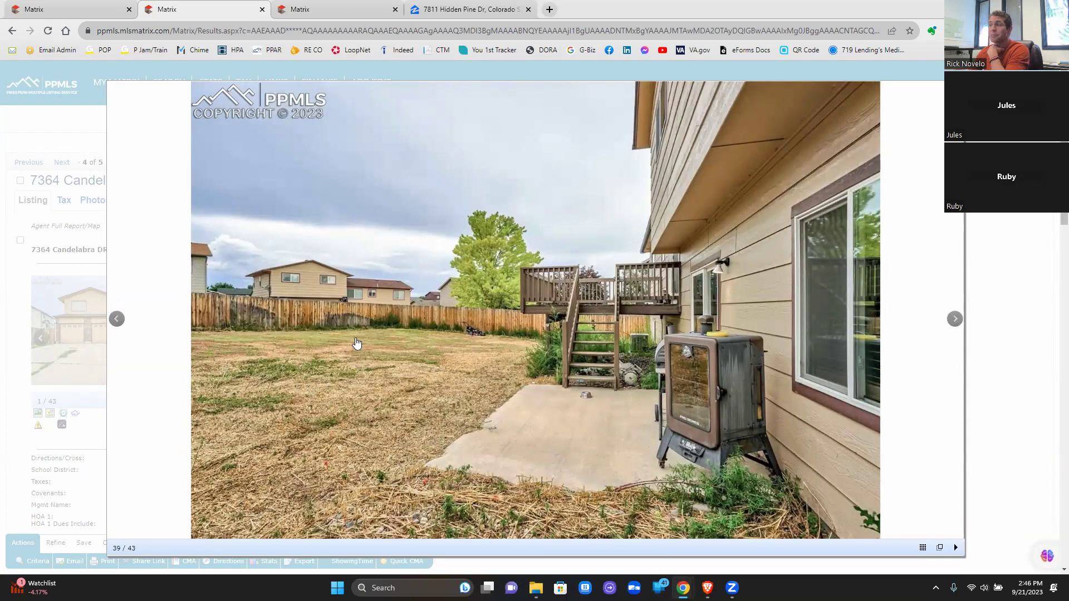
click(955, 322)
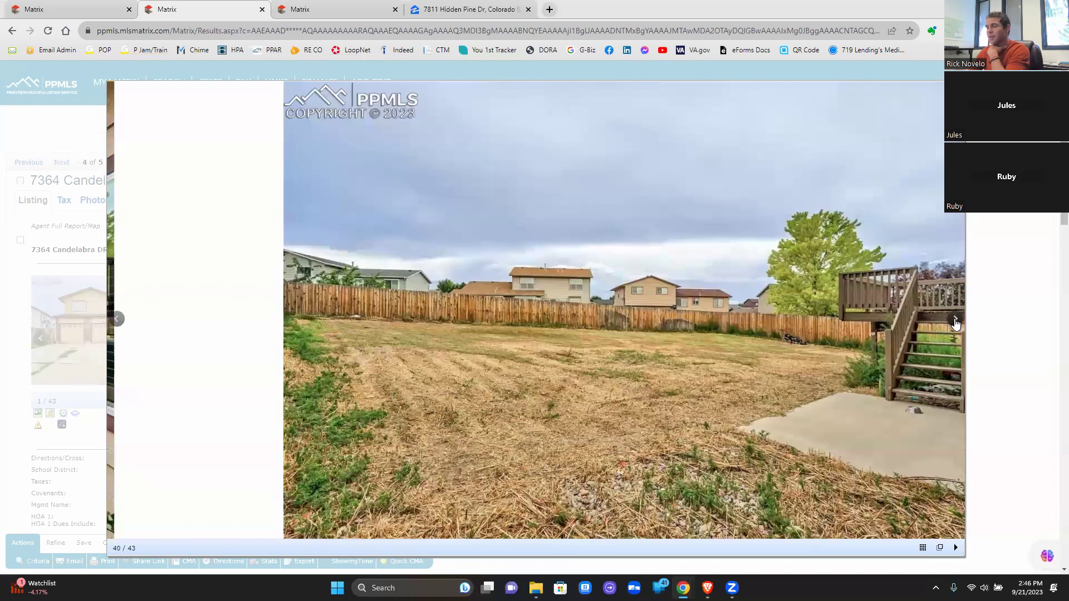
click(955, 322)
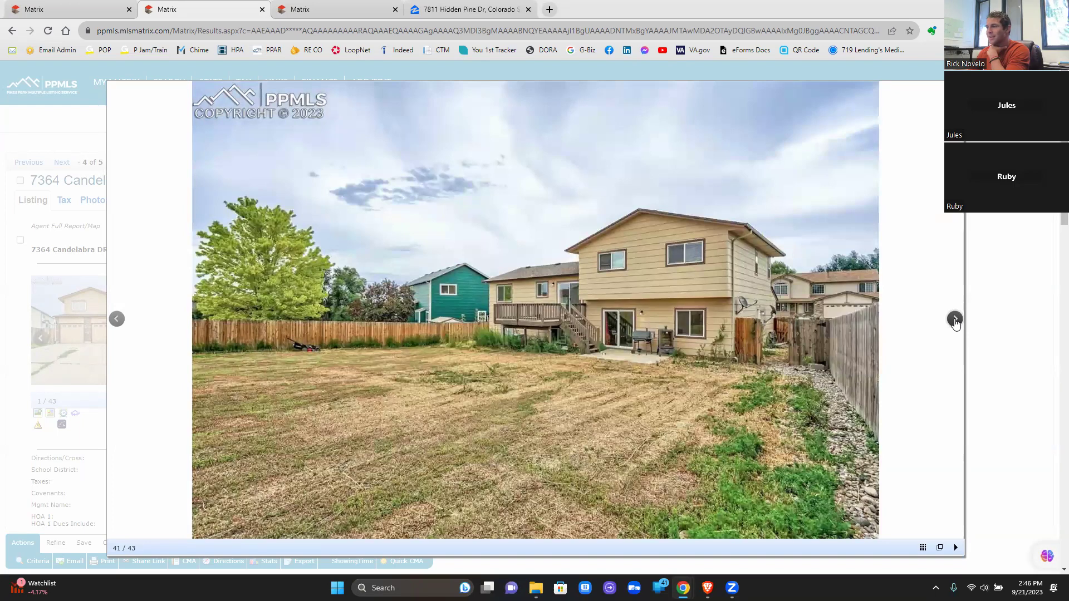
click(955, 322)
click(956, 321)
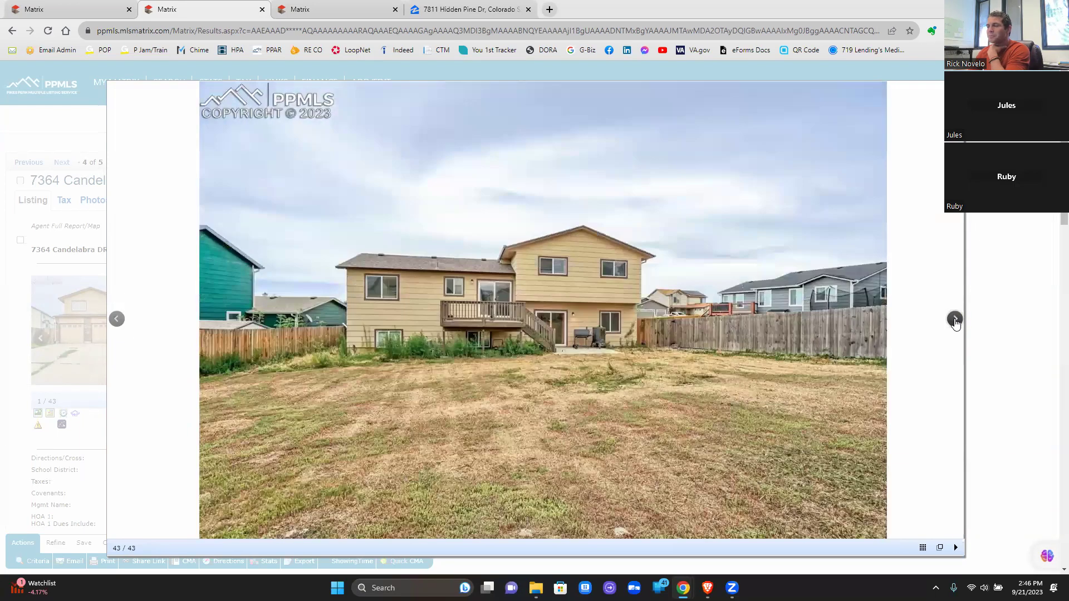
click(956, 322)
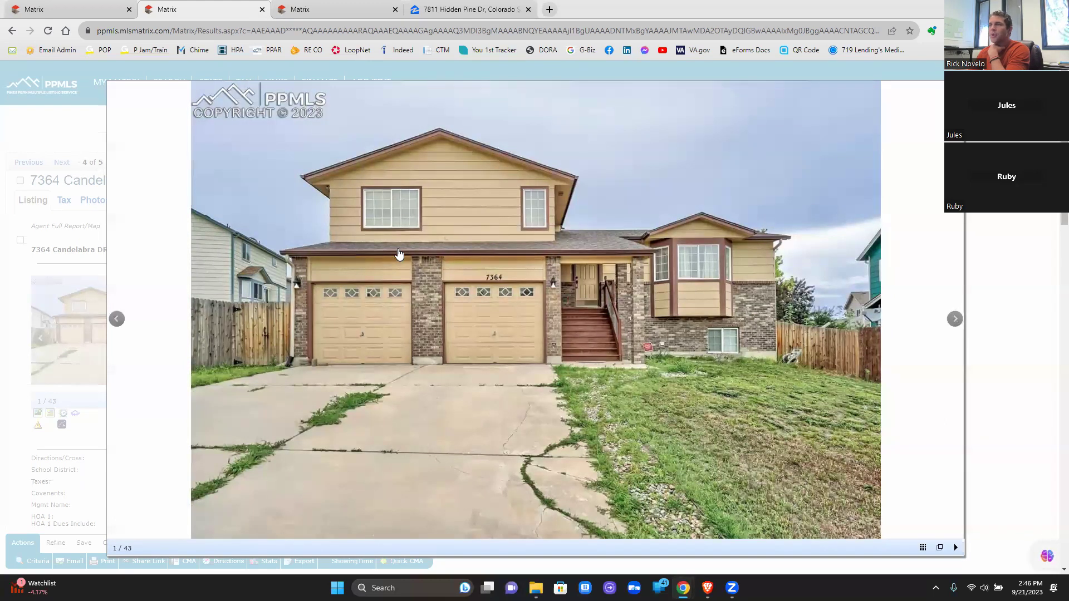
Step: Compare against the subject's dining room photo, then advance the comparable's exterior photos to the first kitchen shot
key(ctrl+shift+Tab)
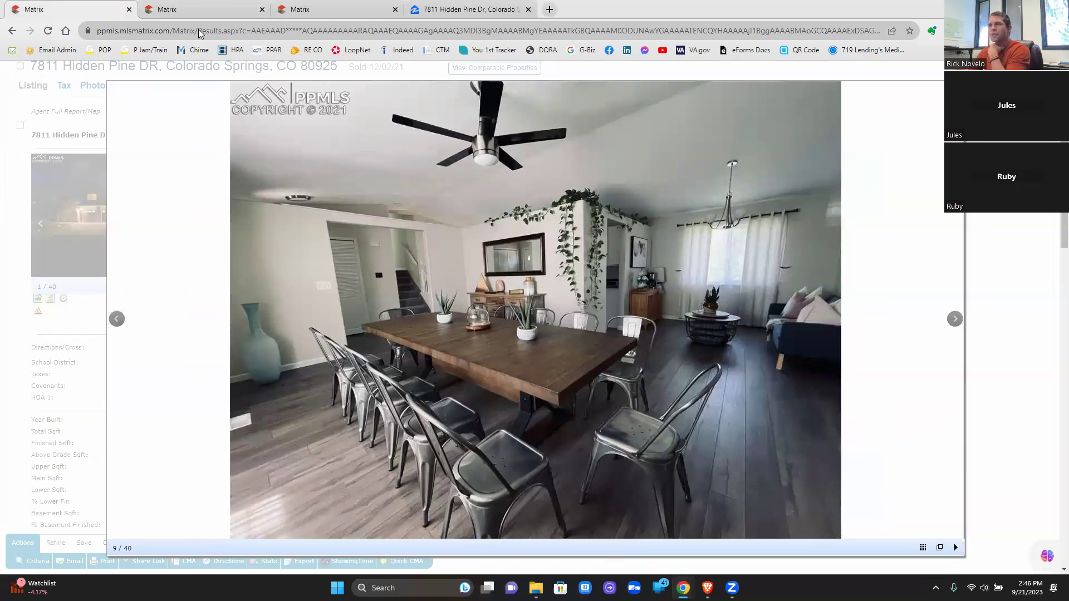
mouse_move(169, 9)
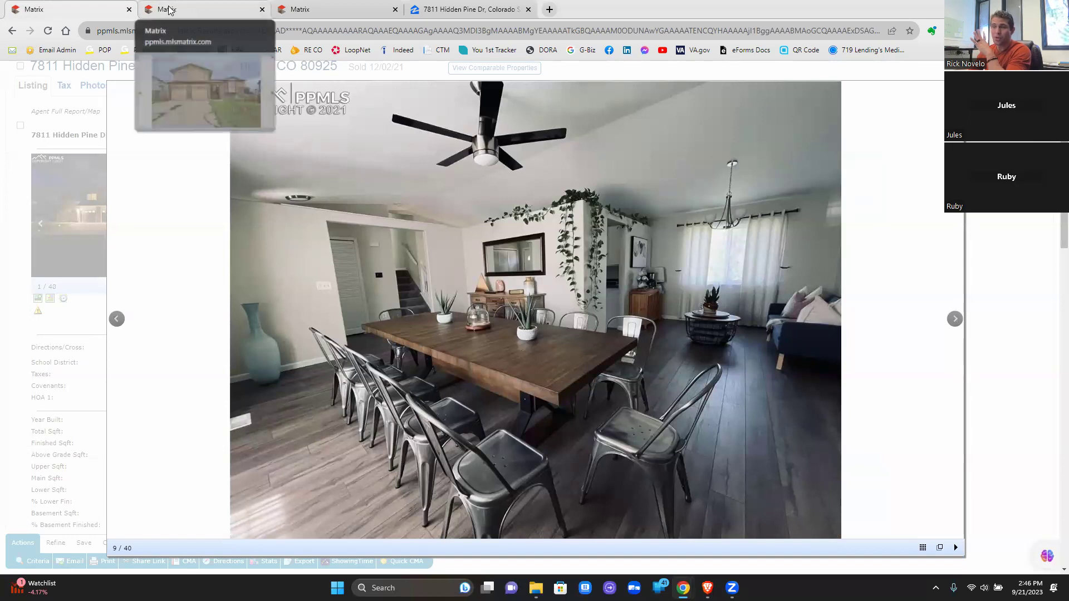
click(217, 10)
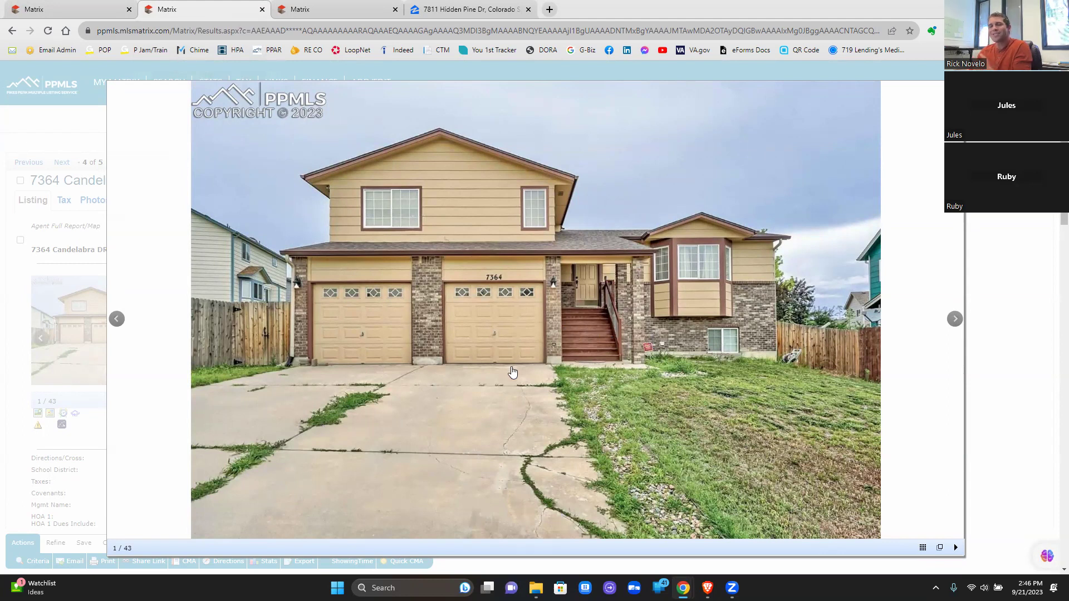
click(956, 322)
click(957, 322)
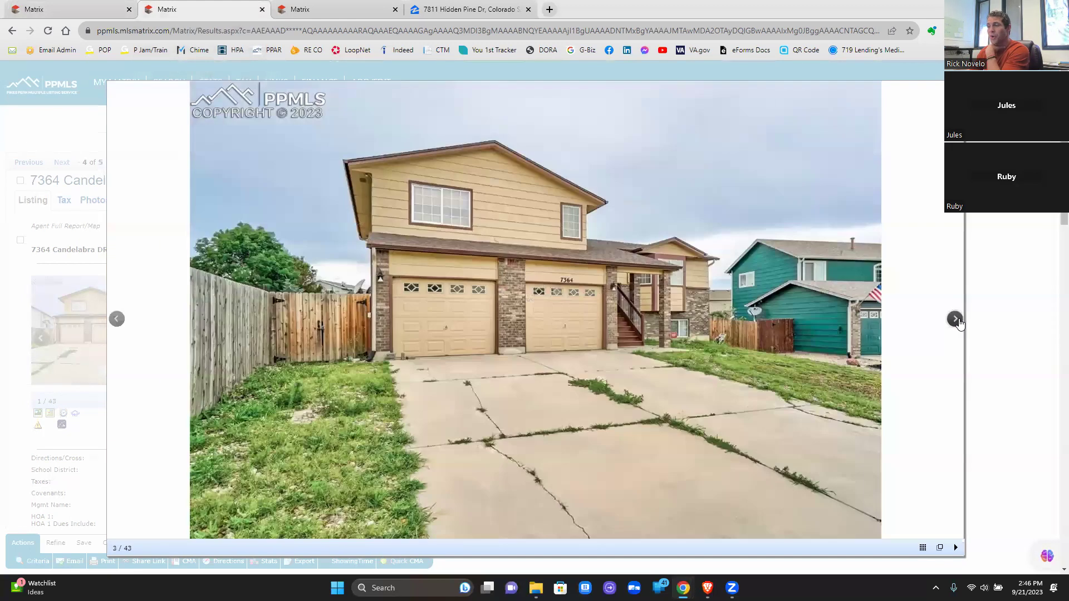
click(957, 322)
click(958, 323)
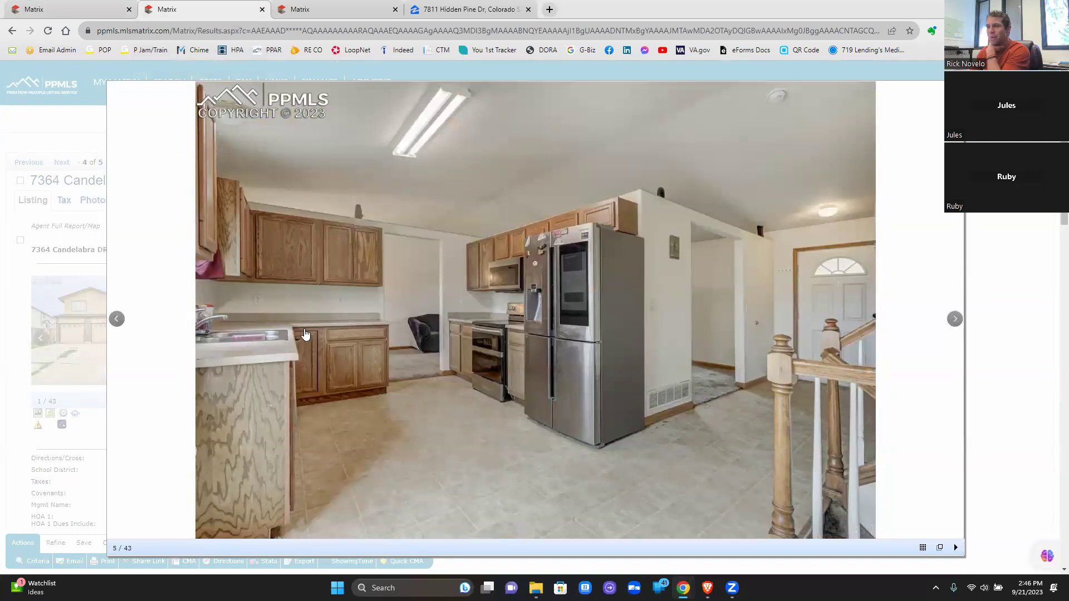
Step: Advance to kitchen photo 11/43 with the fridge, compare with the subject, then close the gallery
click(957, 321)
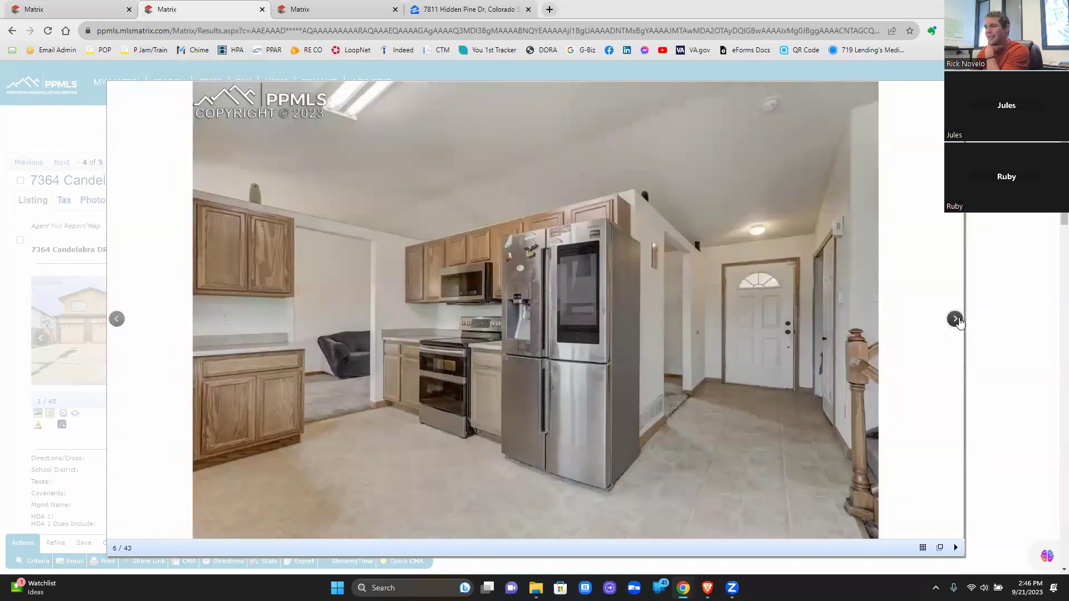
click(957, 321)
click(959, 322)
click(957, 321)
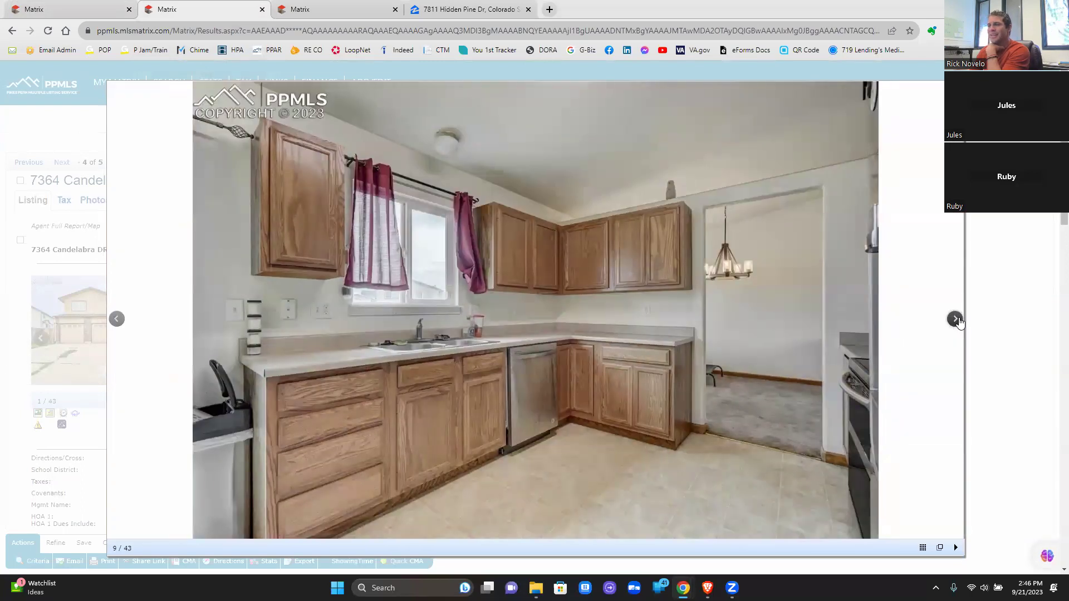
click(956, 319)
click(957, 322)
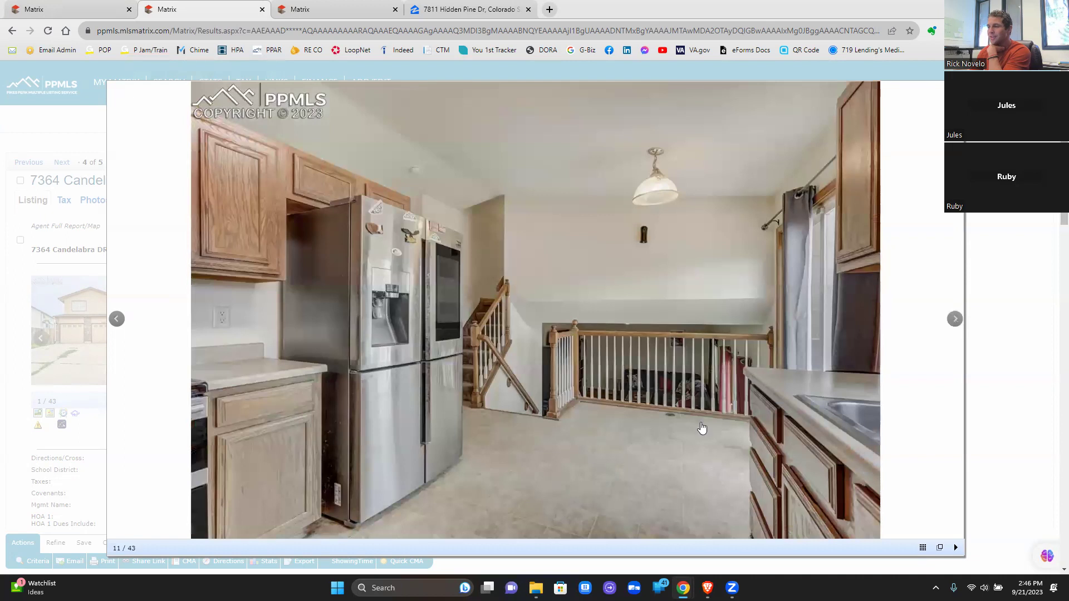
key(ctrl+shift+Tab)
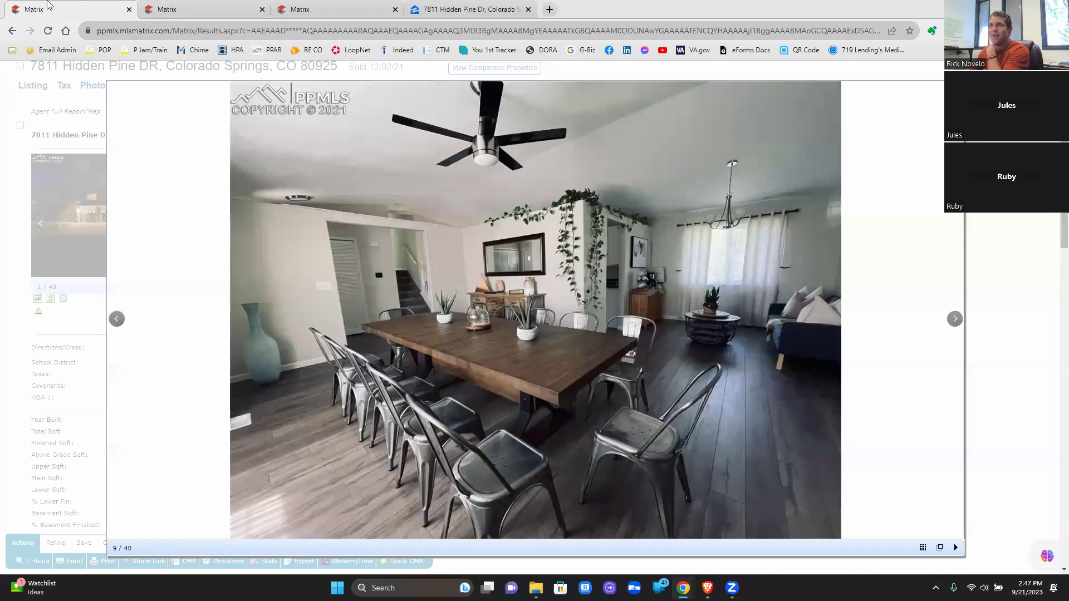
click(185, 9)
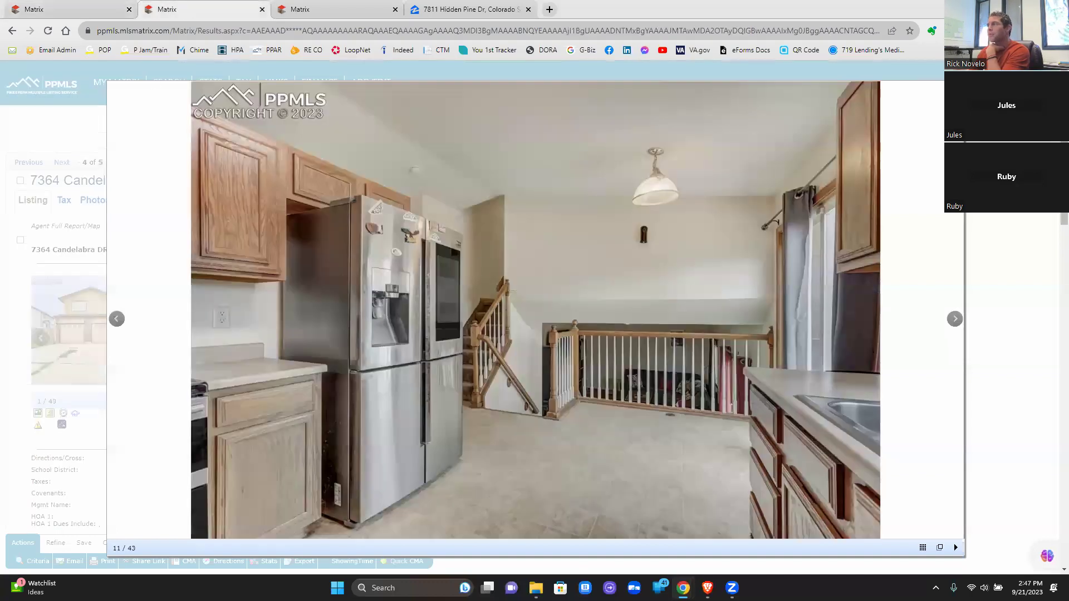
key(Escape)
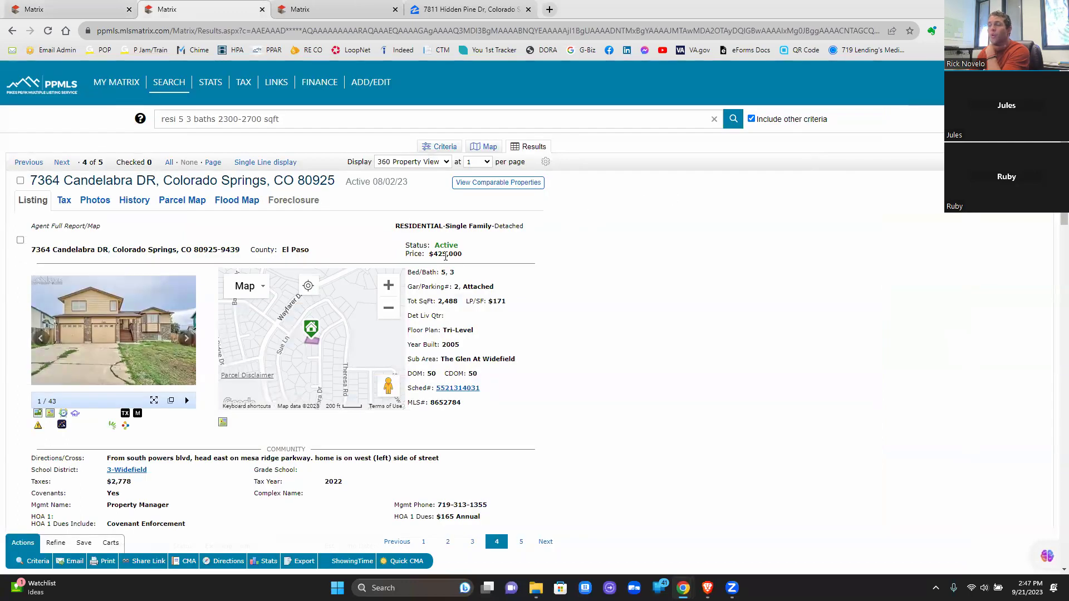
Step: Compare the subject's Zillow estimate and interior photos with the Candelabra listing and its photo album
click(481, 9)
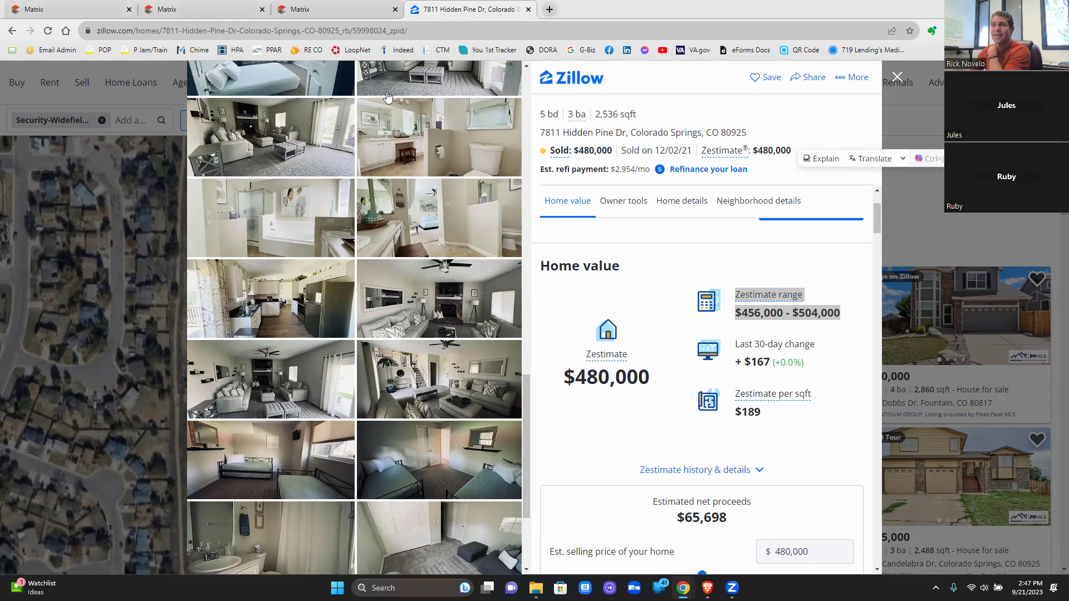
click(310, 10)
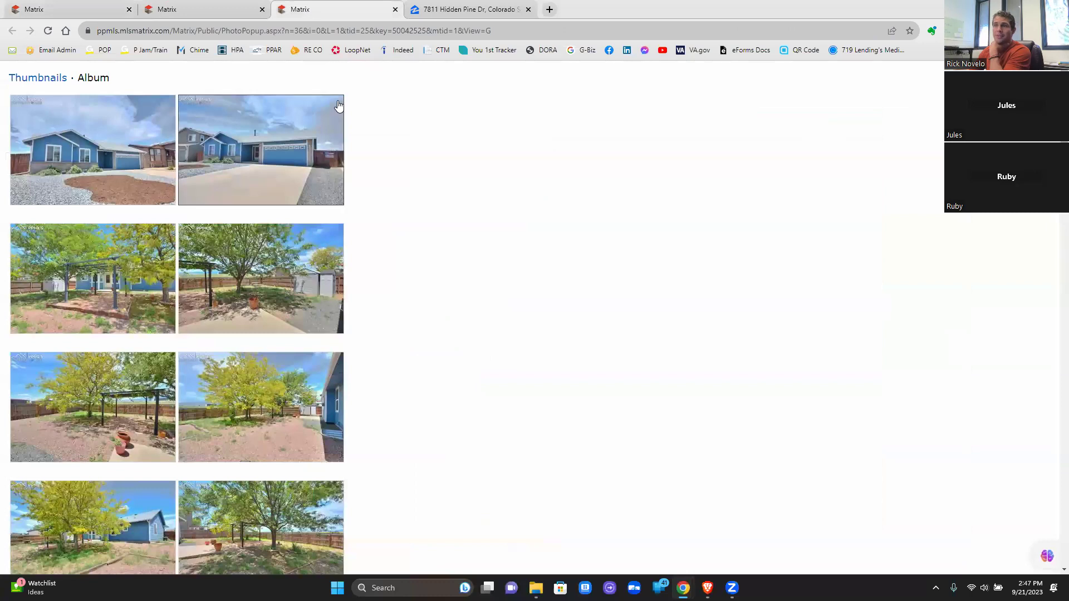
click(221, 11)
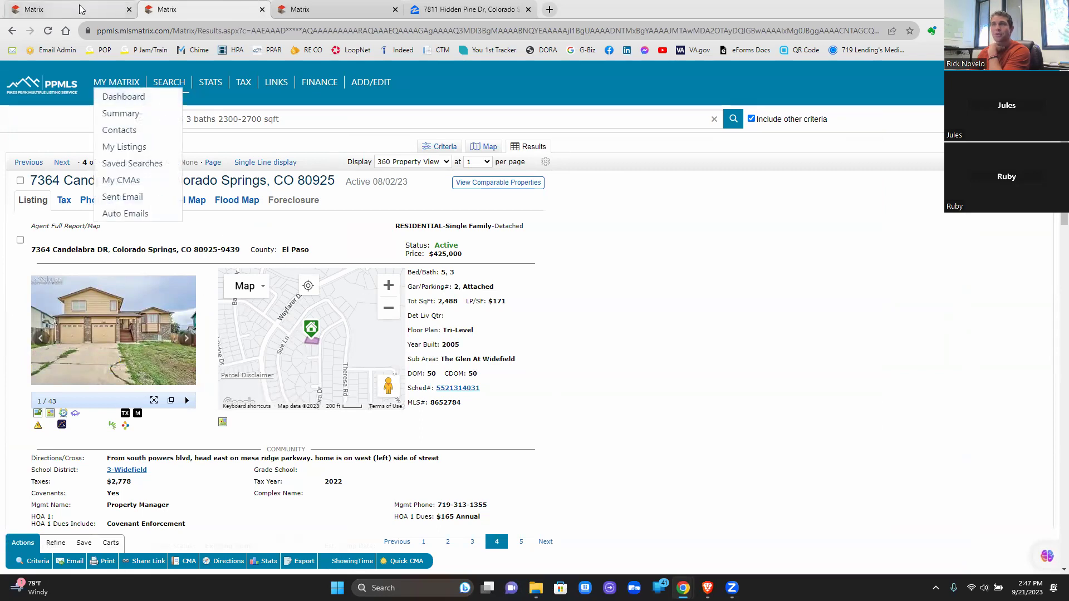
click(107, 6)
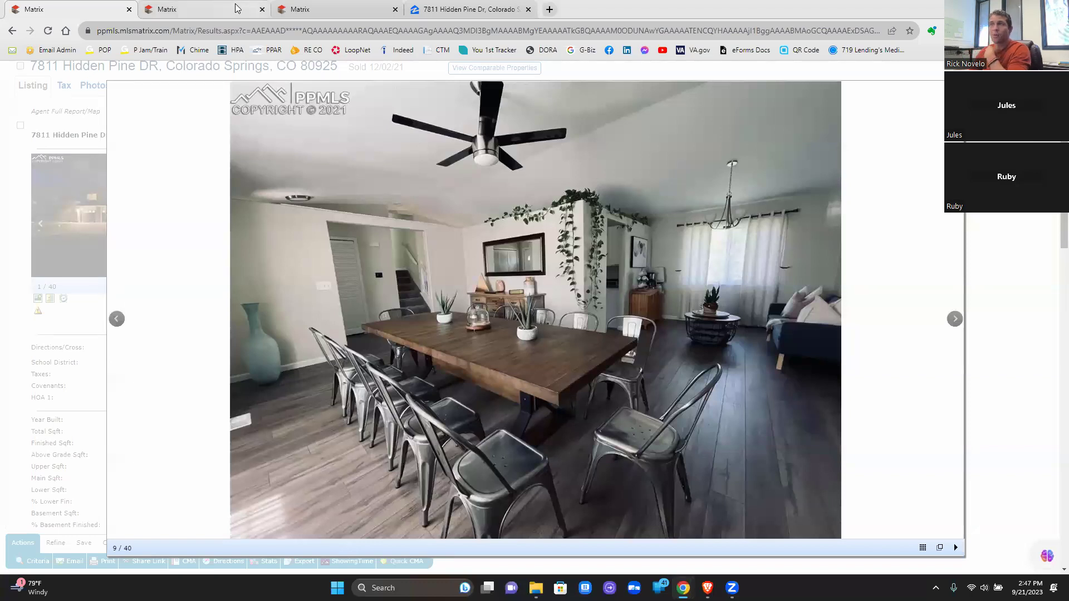
click(341, 5)
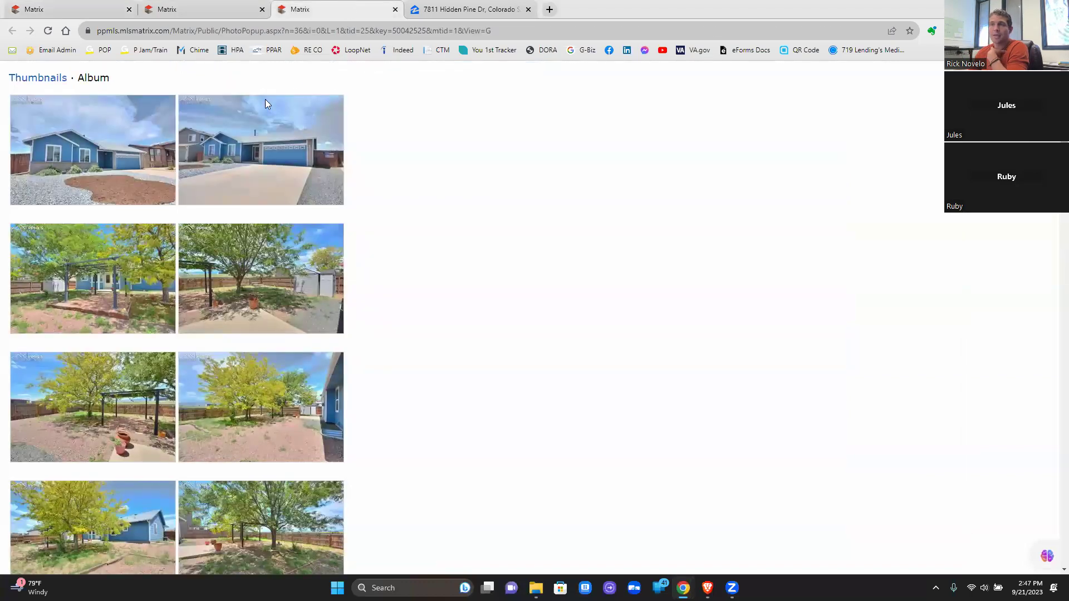
click(237, 8)
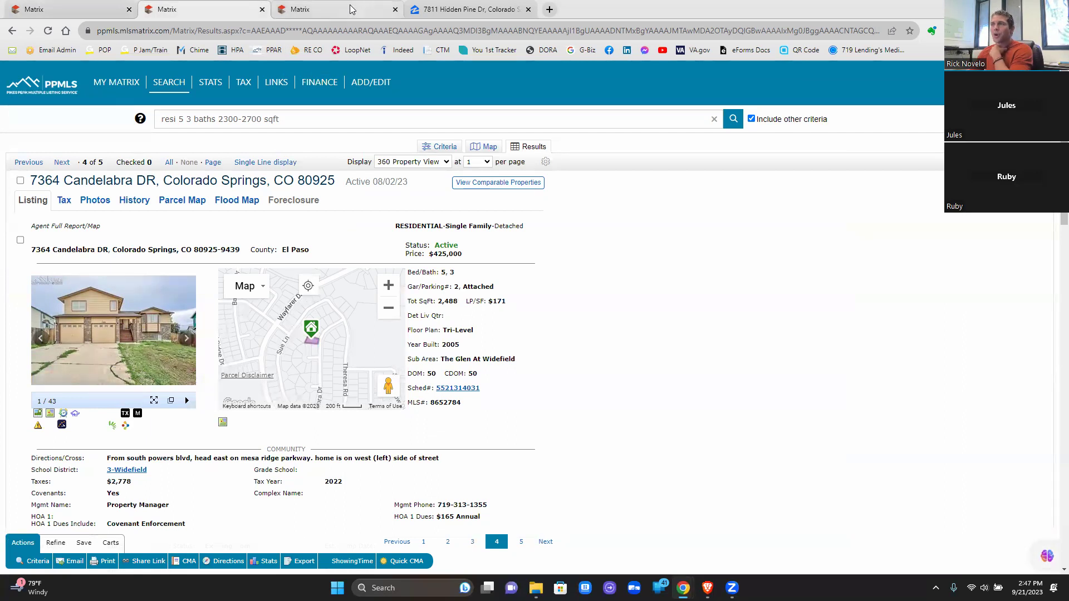
click(468, 9)
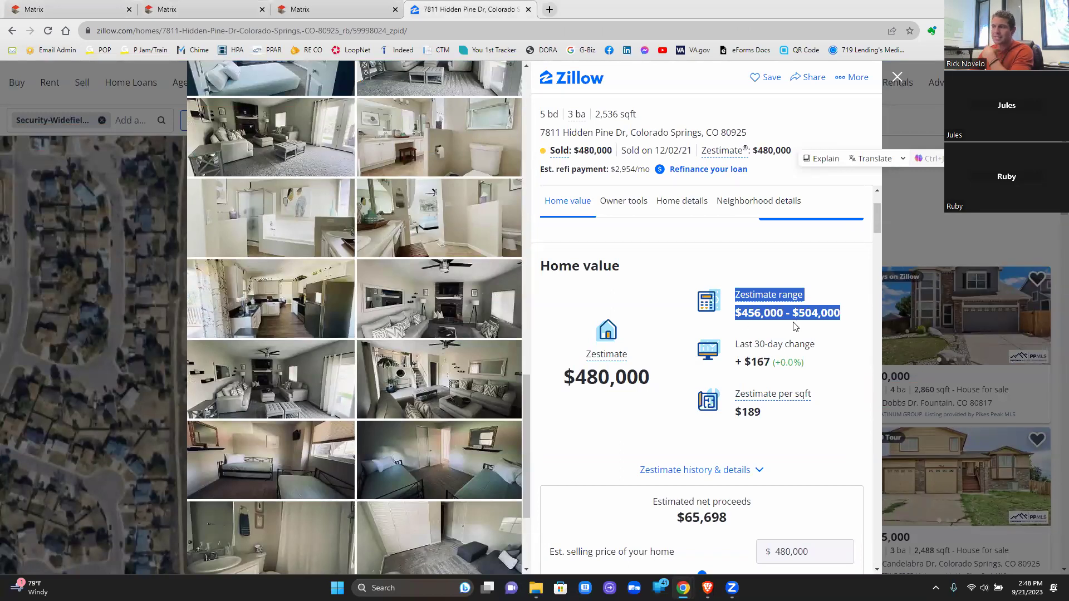
click(184, 9)
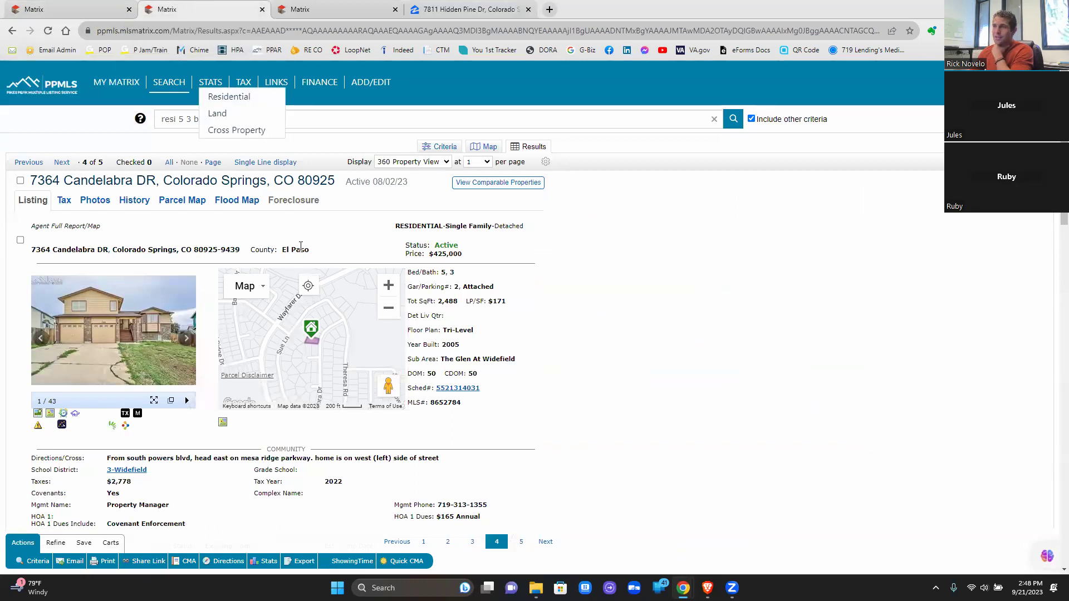
click(521, 544)
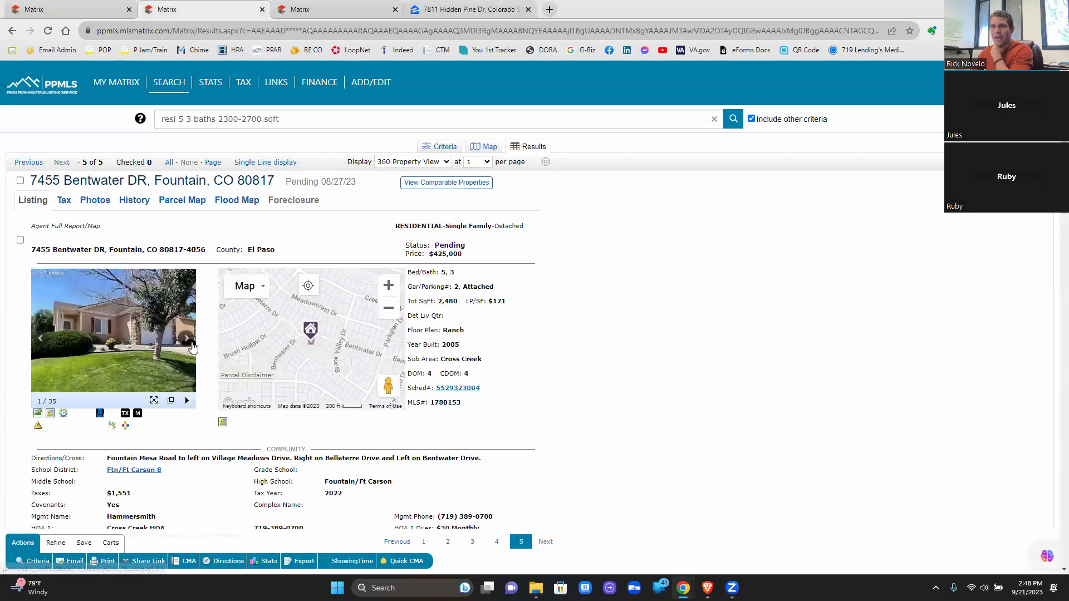
scroll(272, 379, down, 20)
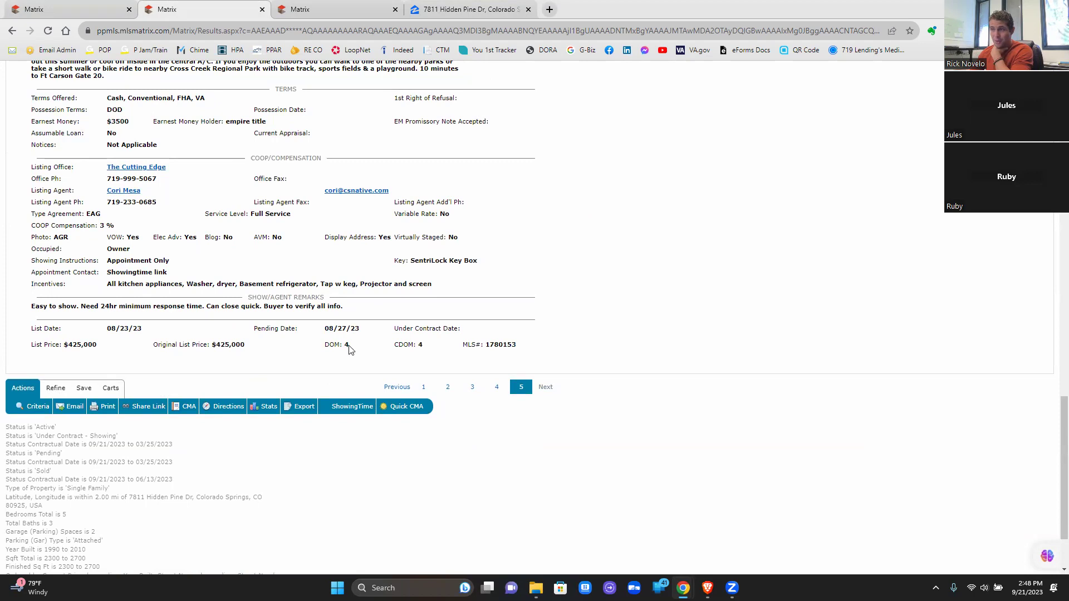
click(127, 330)
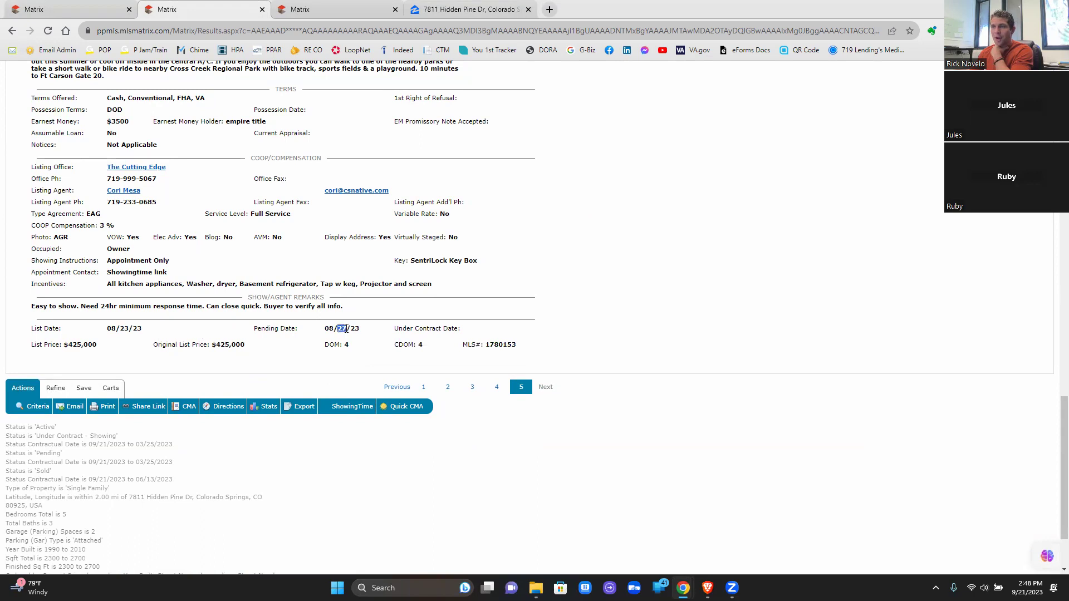
click(252, 343)
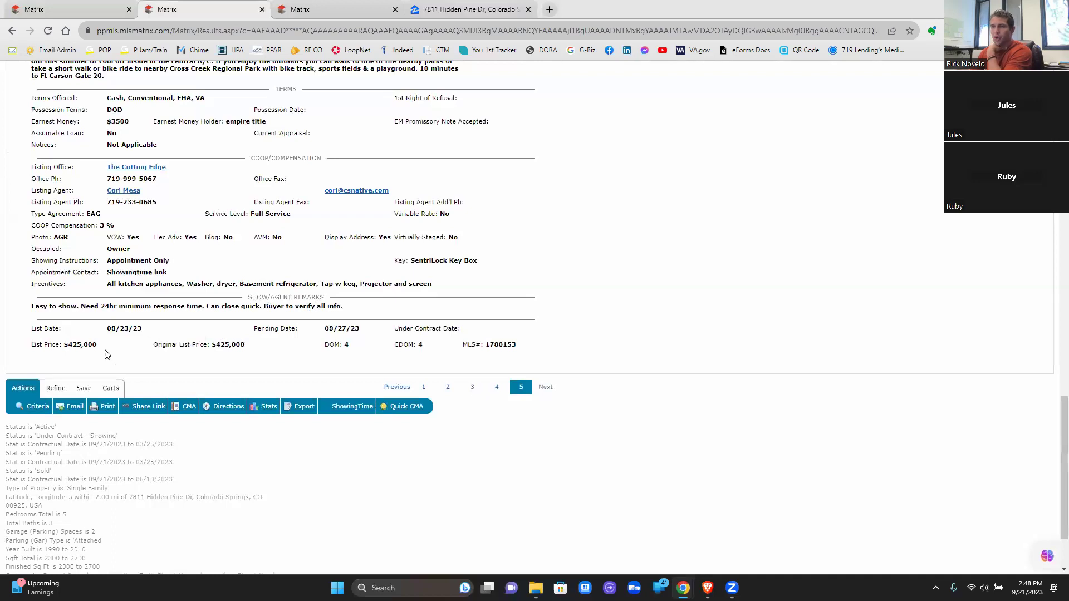
scroll(254, 344, up, 10)
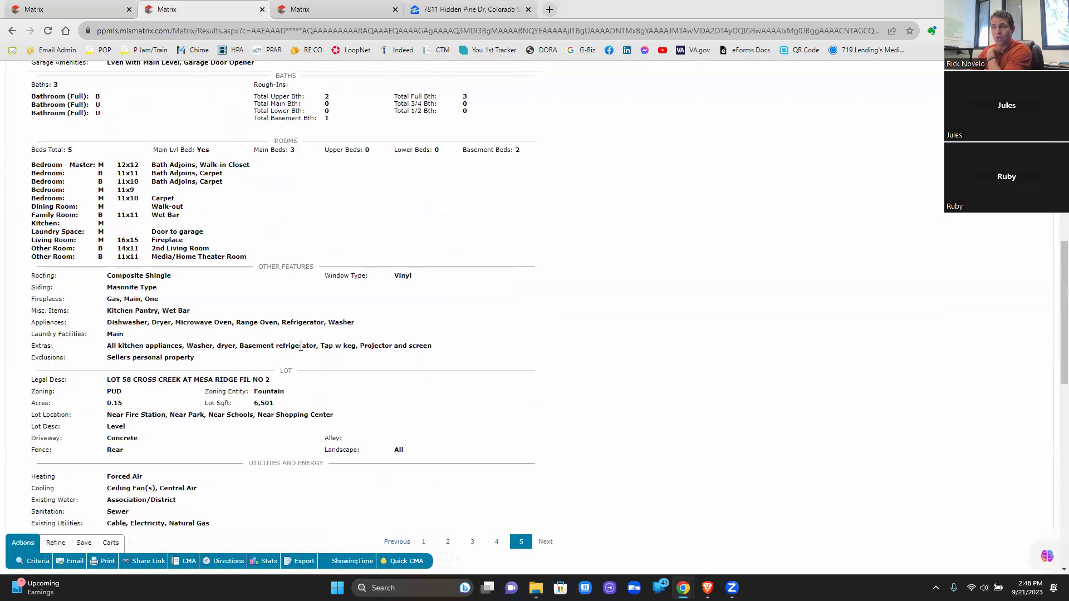
scroll(300, 346, up, 10)
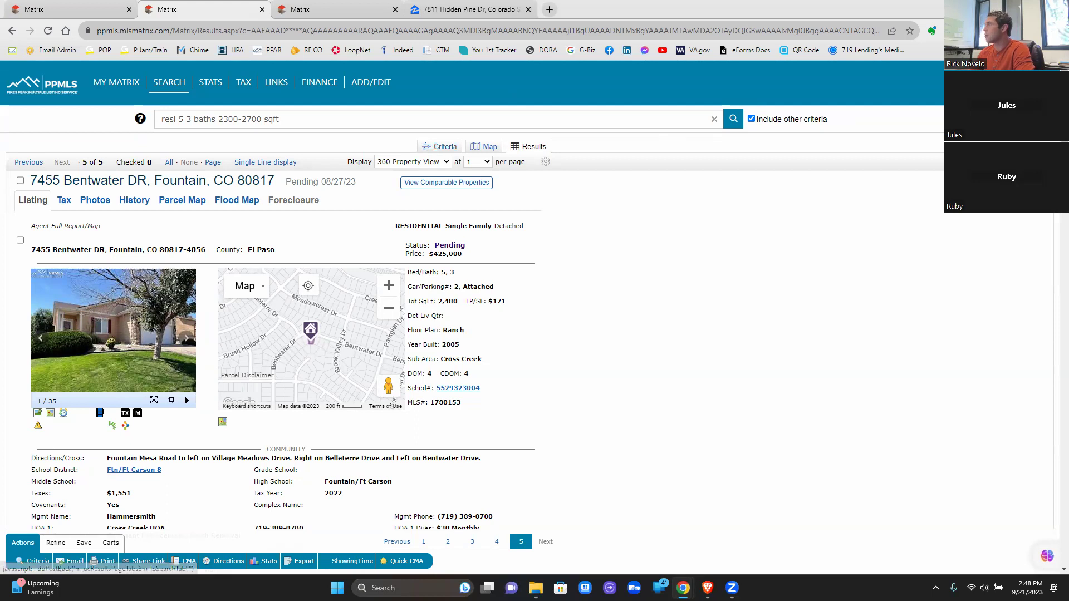
mouse_move(415, 129)
mouse_down()
mouse_move(409, 141)
mouse_move(451, 156)
mouse_move(463, 130)
mouse_move(415, 134)
mouse_up()
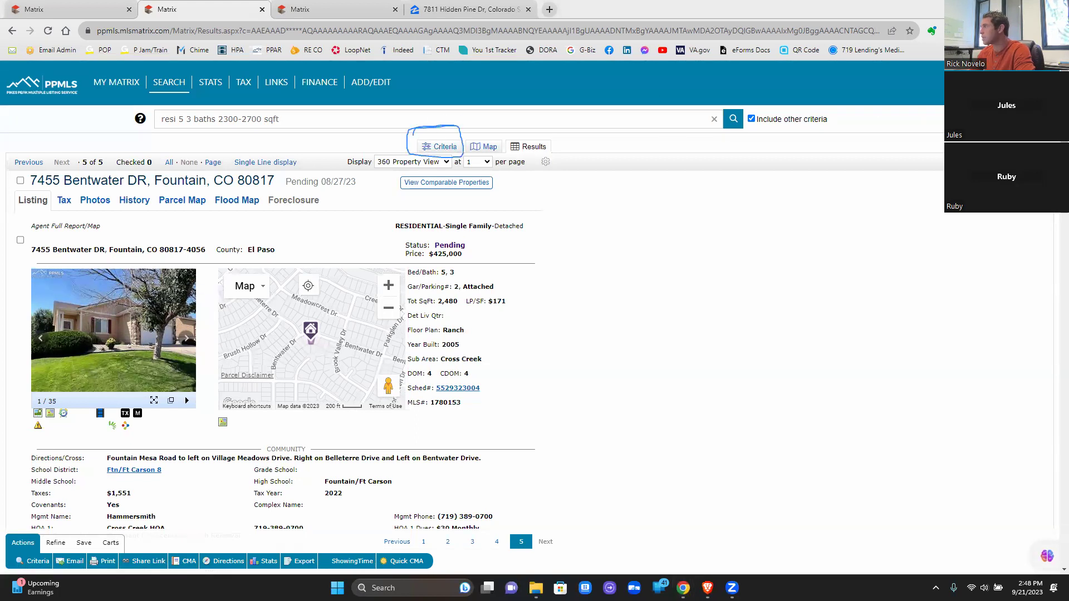
Step: Reopen the search criteria and change the Year Built range to 1990-2015
click(445, 147)
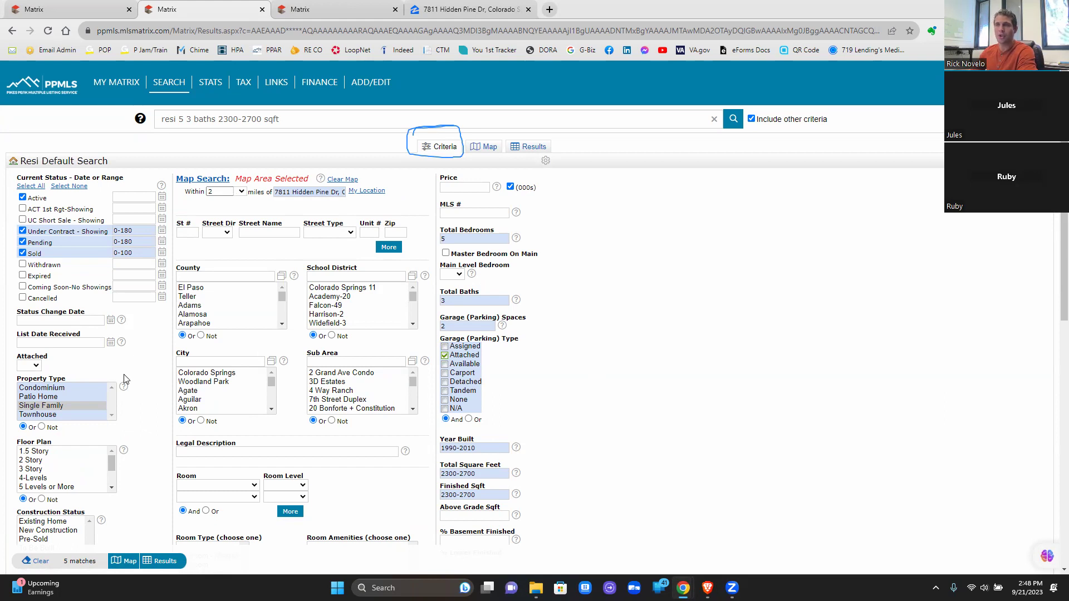
scroll(507, 418, down, 2)
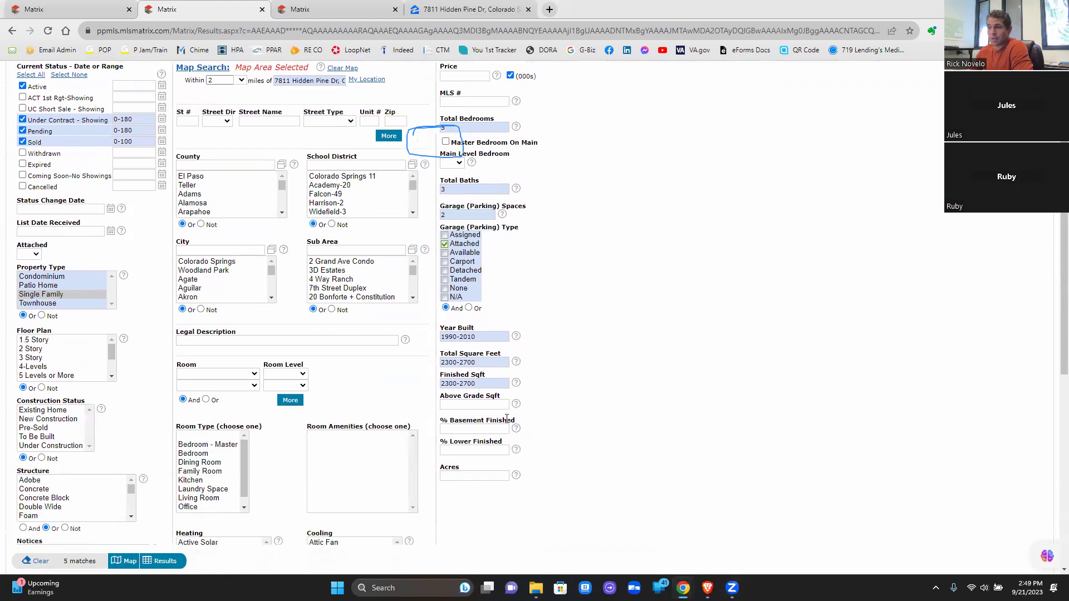
click(484, 338)
key(BackSpace)
text(5)
click(602, 329)
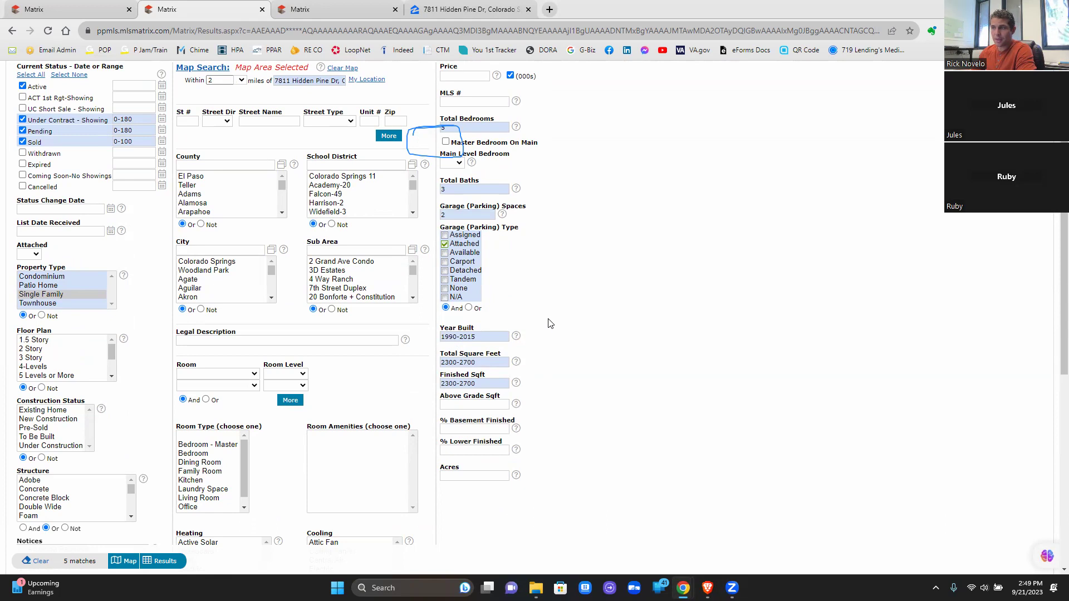
click(273, 342)
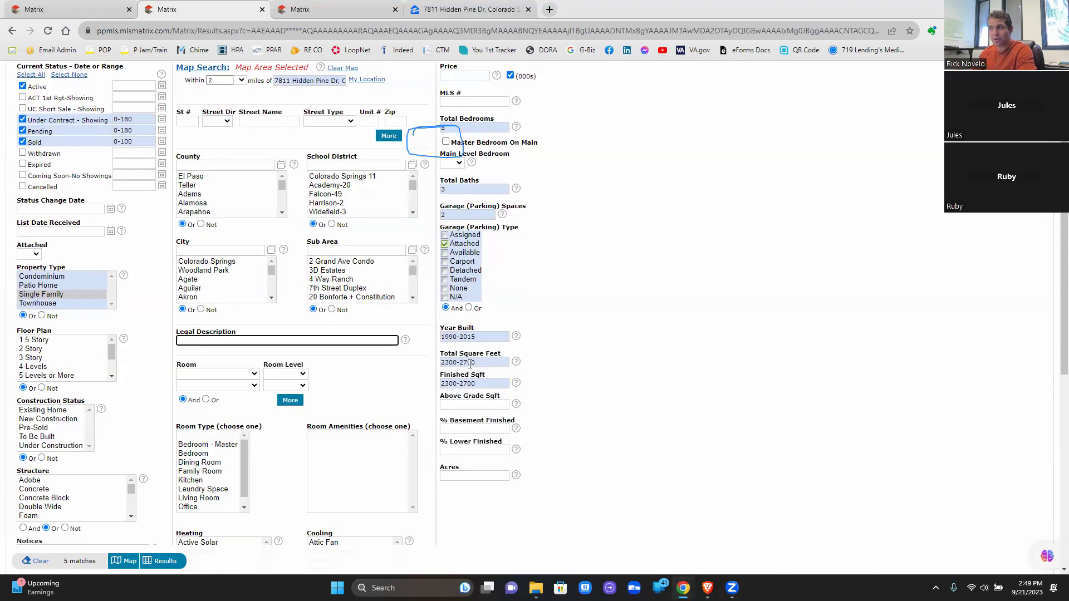
Step: Set Total Bedrooms 4-5, Sold within 0-120 days, radius 2.5 miles, and view the 10 results
scroll(459, 375, up, 1)
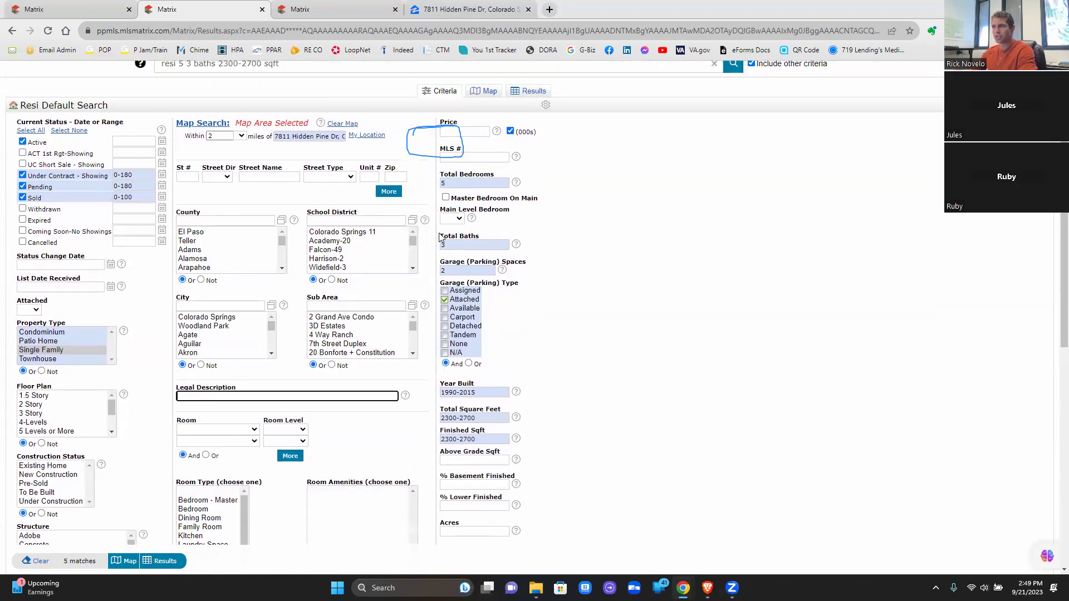
click(459, 184)
key(BackSpace)
text(4-)
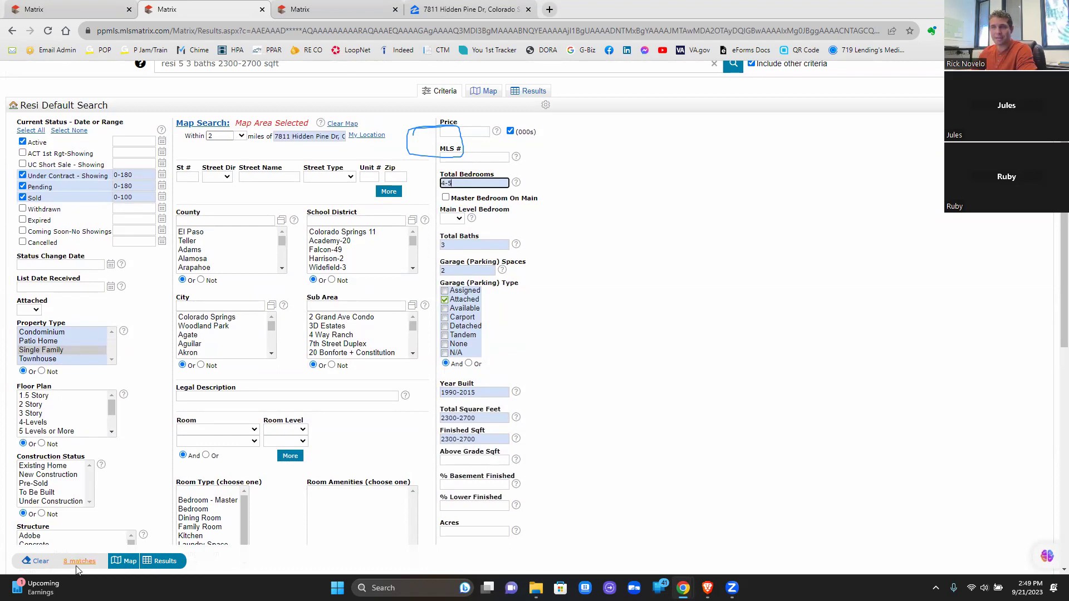
click(137, 197)
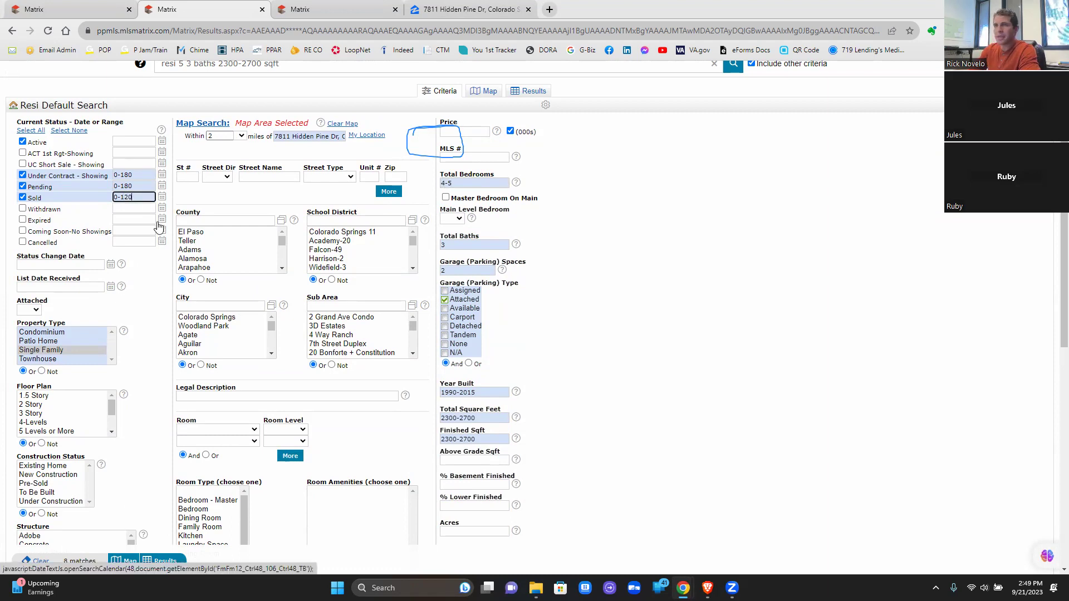
click(780, 353)
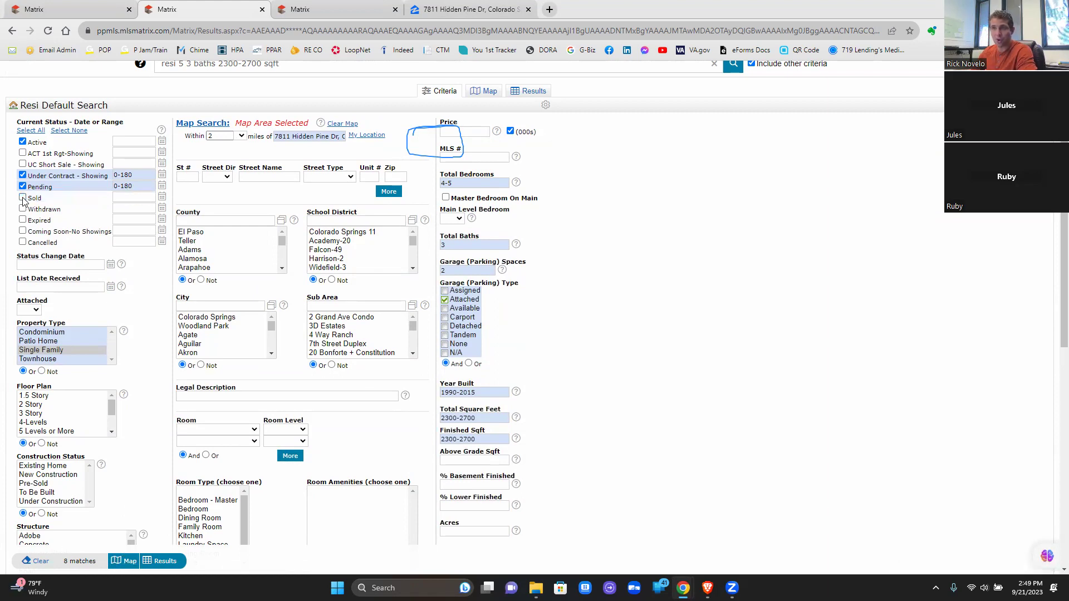
click(138, 196)
drag(133, 196, 107, 199)
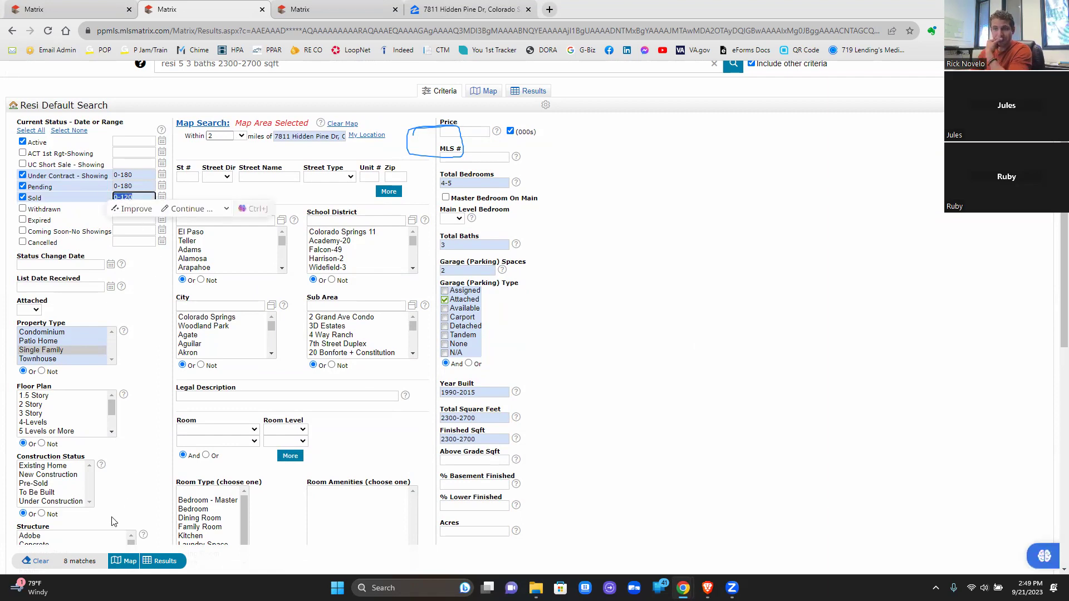
click(221, 136)
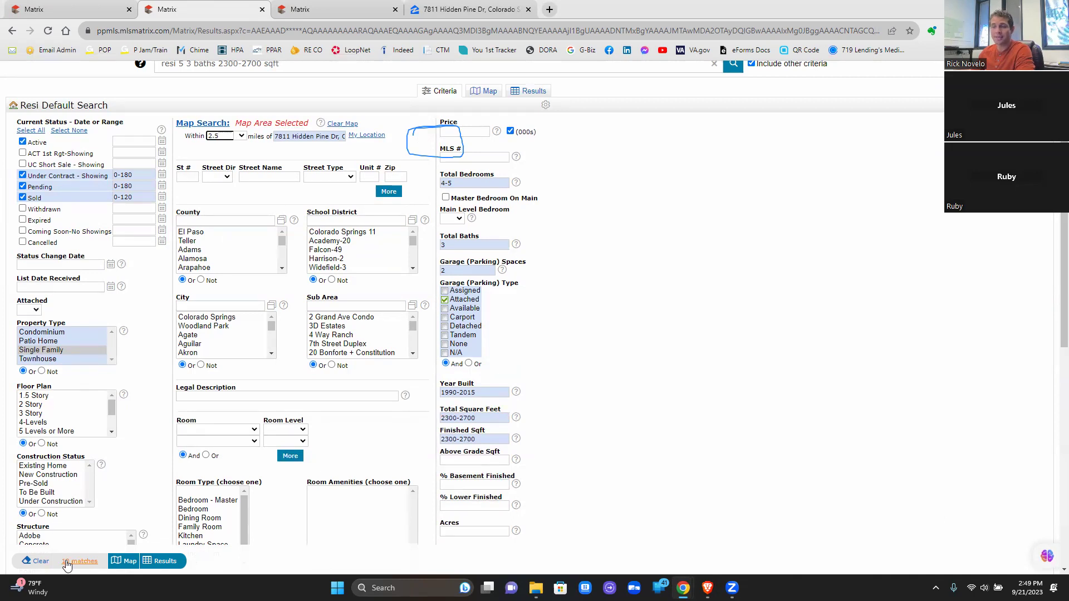
click(163, 563)
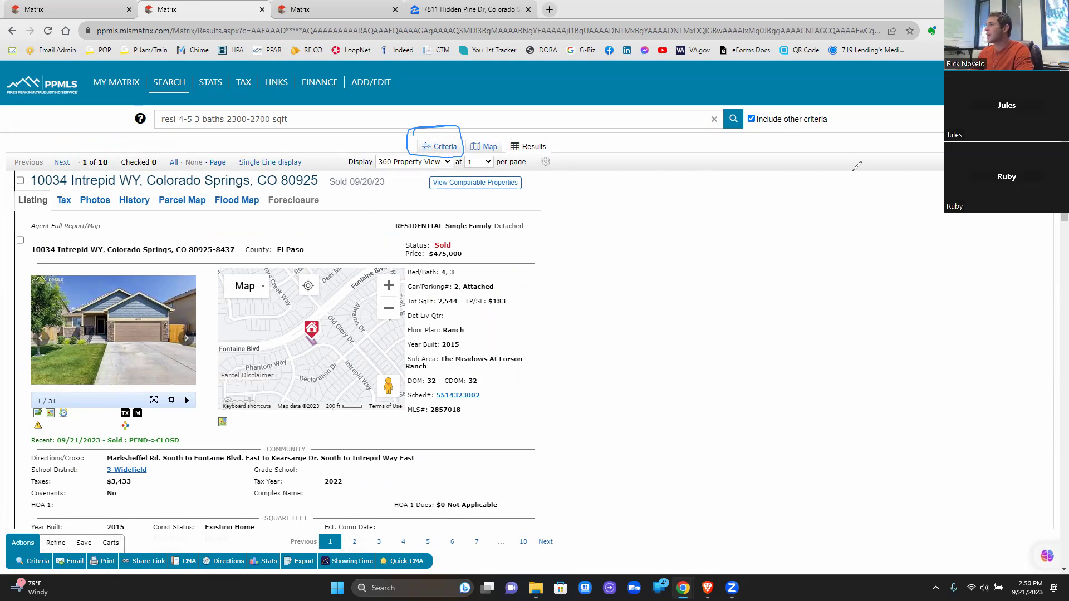
Step: Switch the comp results display to the Single Line table format
mouse_move(356, 165)
mouse_down()
mouse_move(463, 158)
mouse_move(445, 146)
mouse_move(359, 149)
mouse_move(346, 165)
mouse_up()
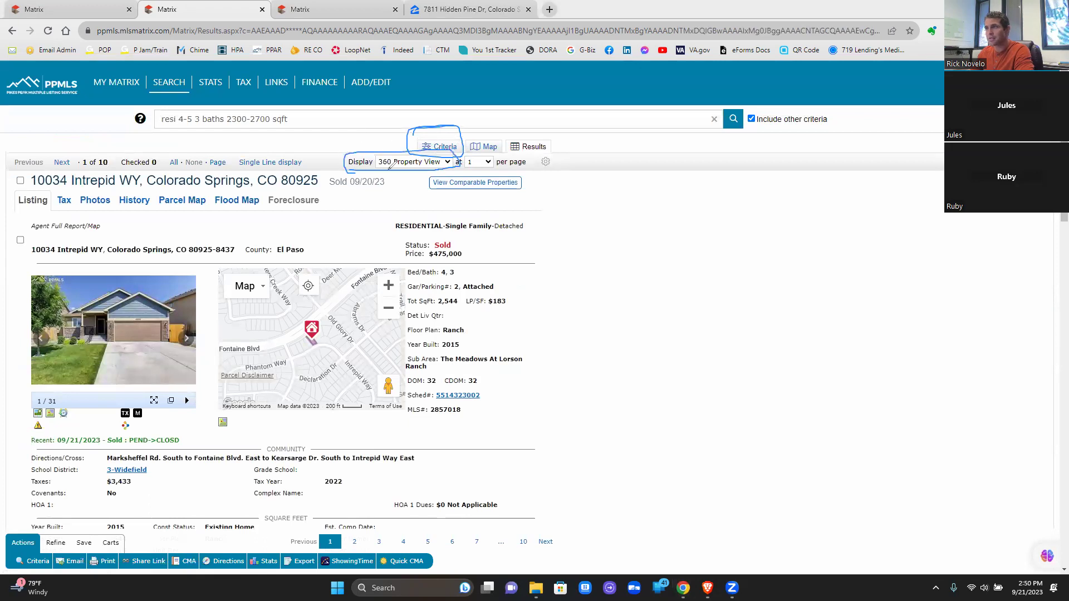
click(445, 163)
click(409, 183)
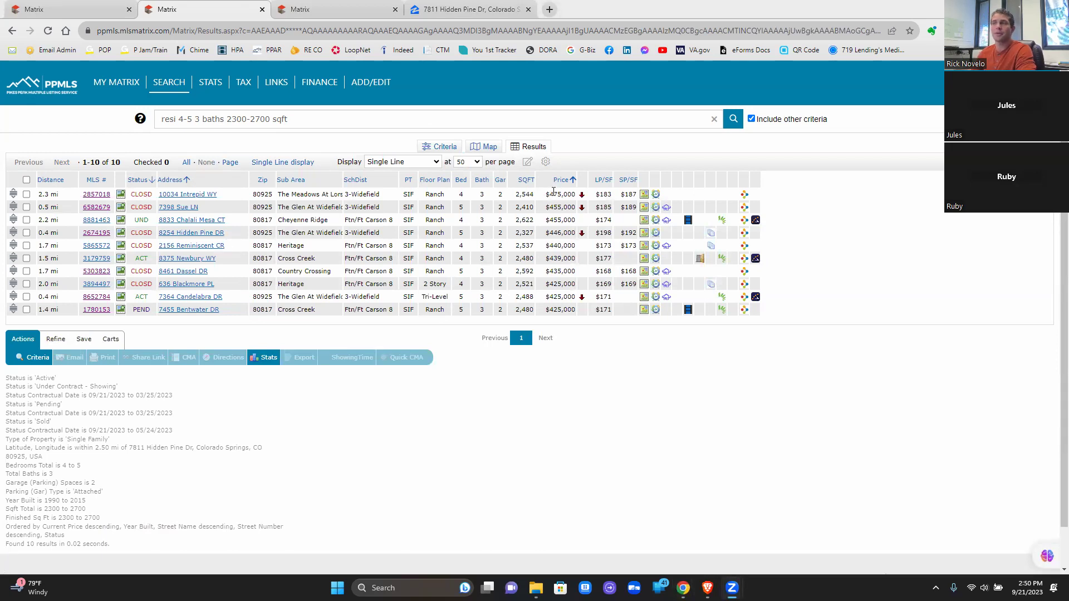
drag(279, 196, 255, 193)
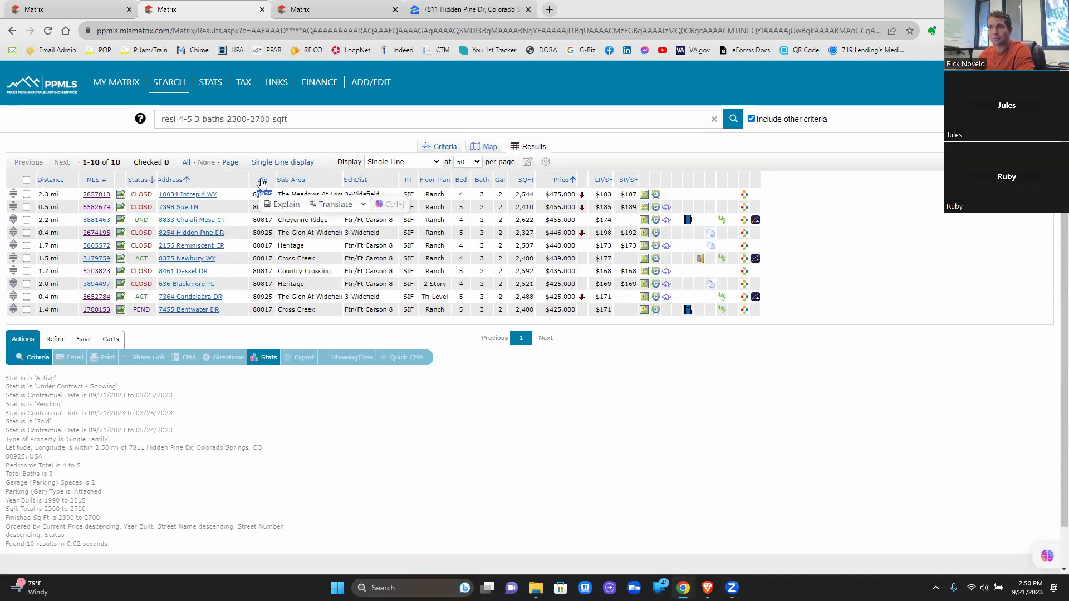
click(972, 260)
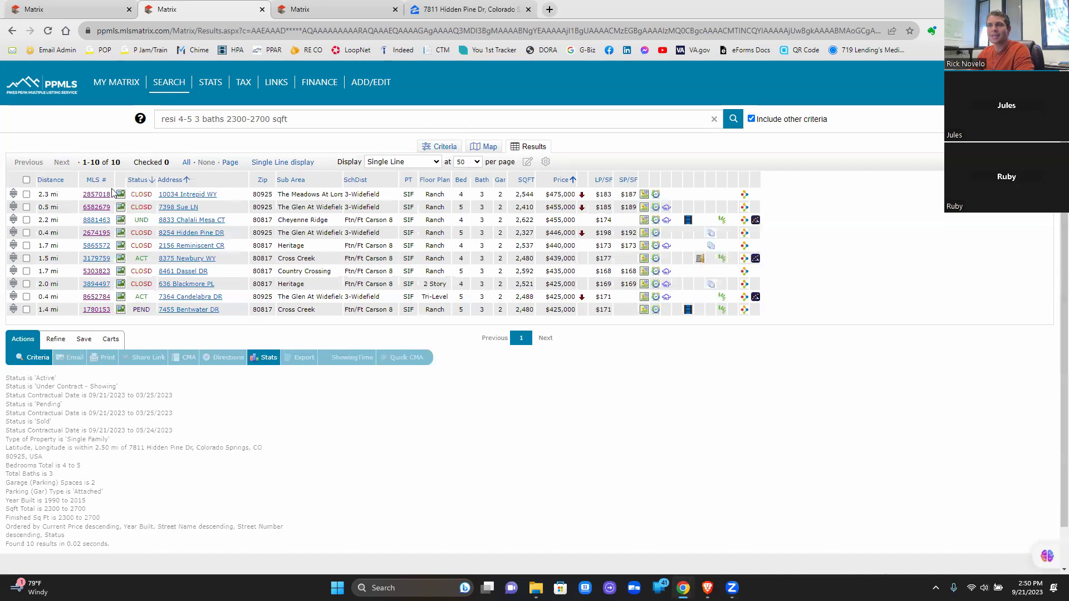
Step: Open the 10034 Intrepid WY listing and enlarge its photos through the entry hallway
click(96, 195)
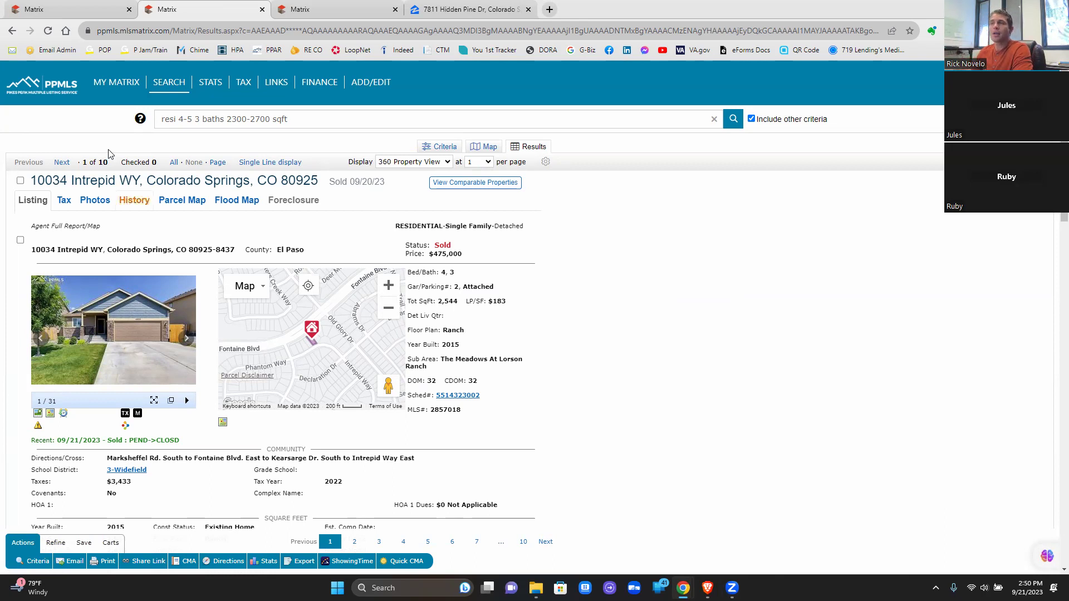
click(154, 400)
click(955, 319)
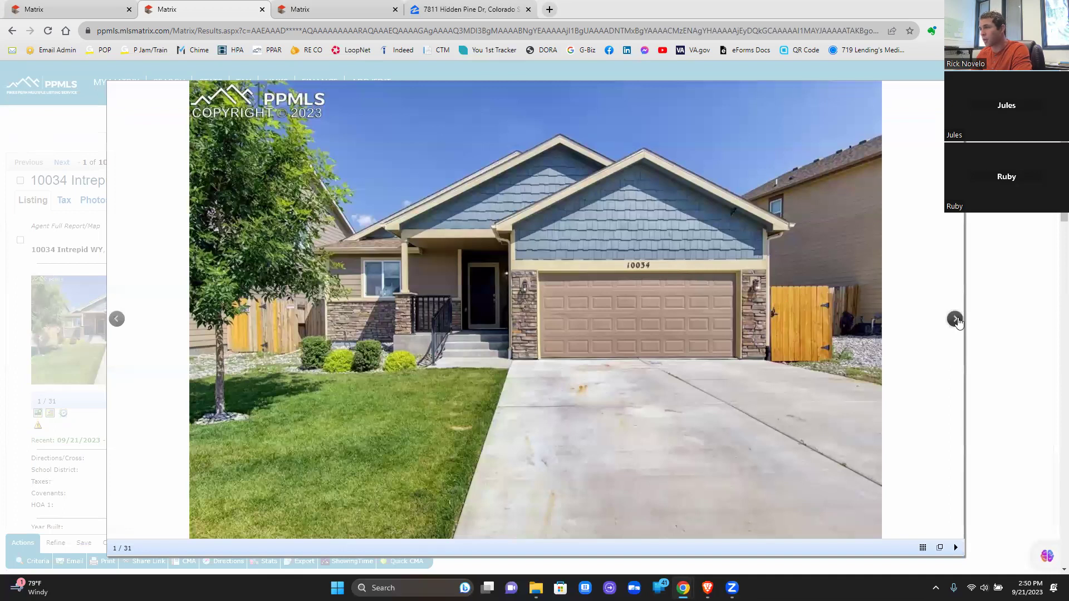
click(955, 319)
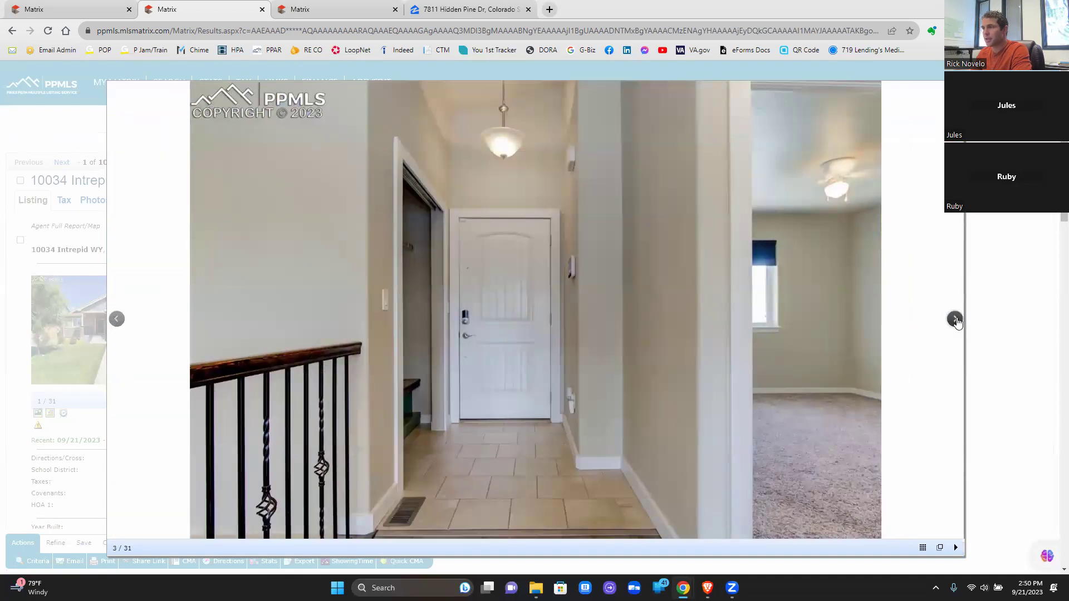
click(955, 320)
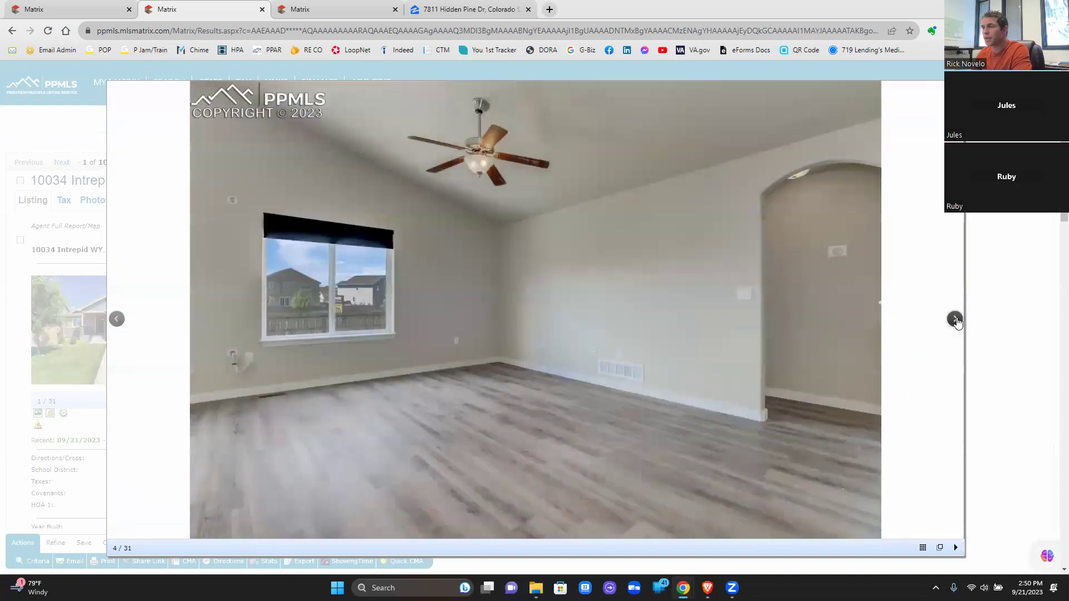
Step: Page through the kitchen, living room, bedroom and bathroom photos
click(956, 320)
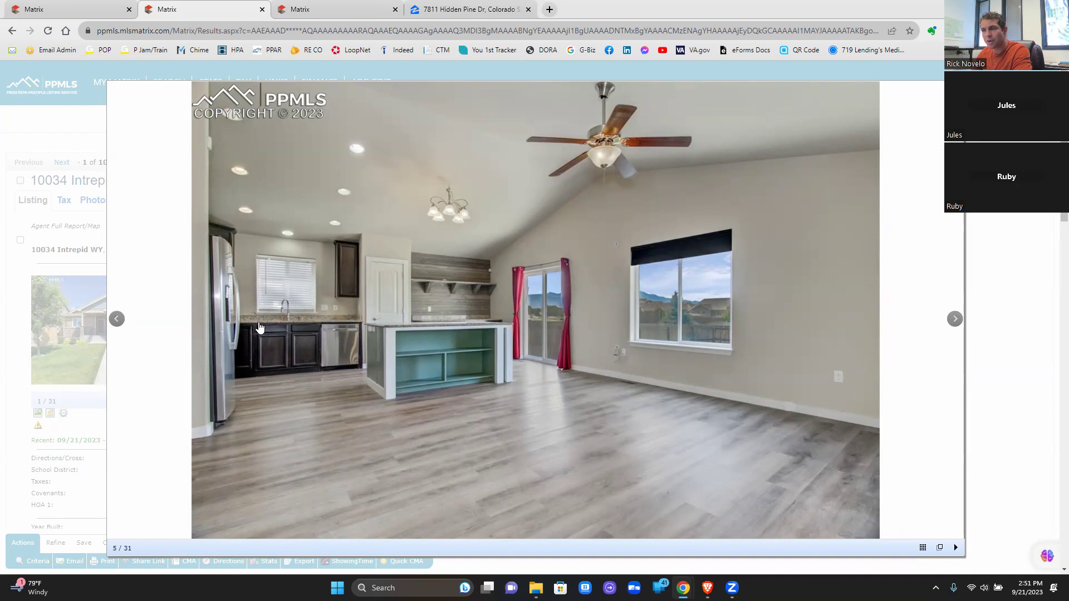
click(955, 320)
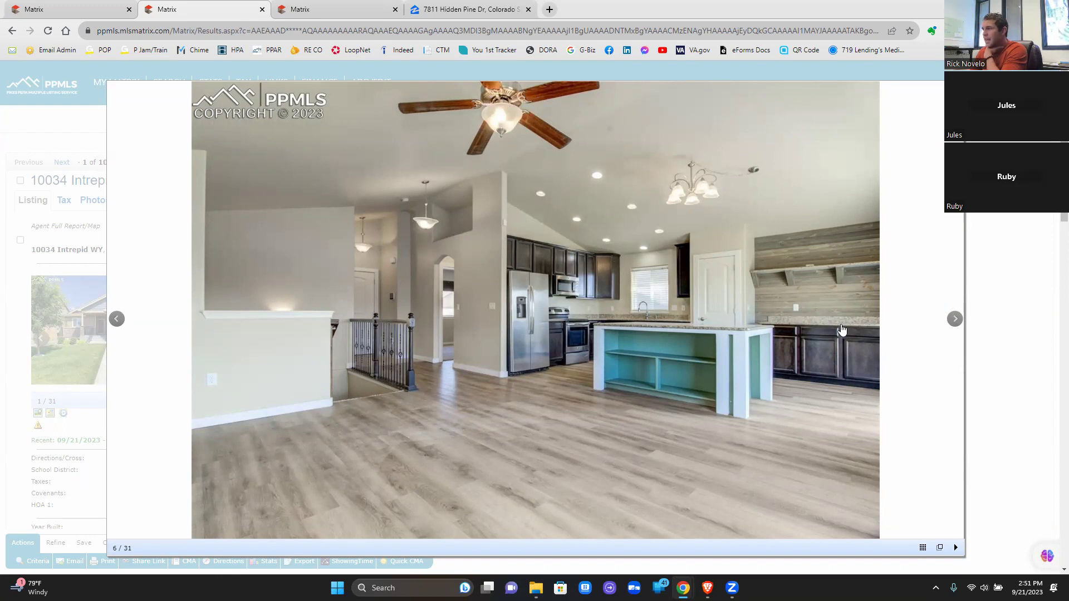
click(954, 321)
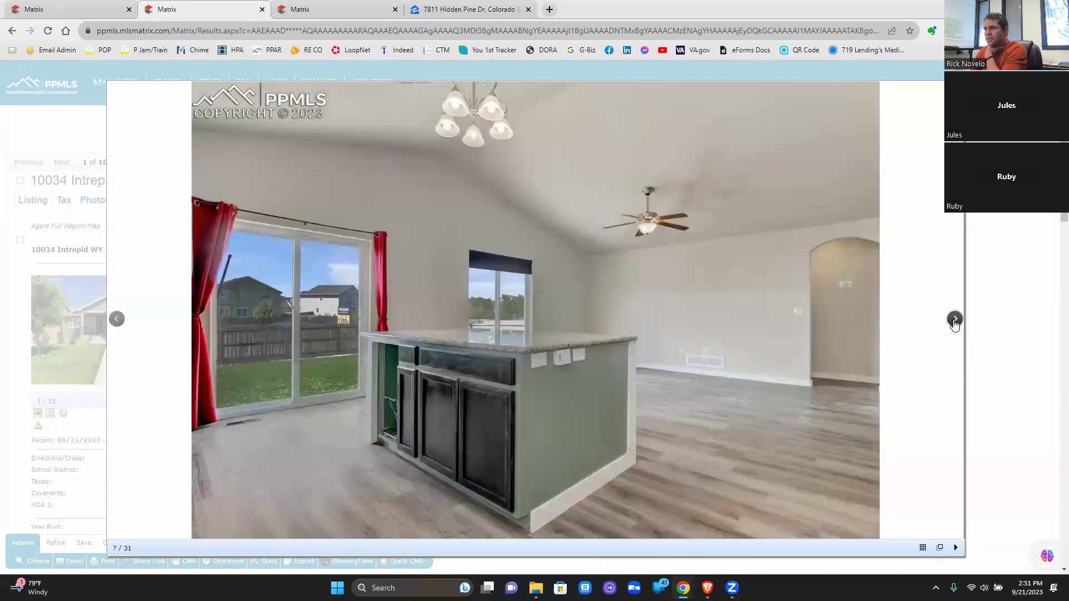
click(954, 321)
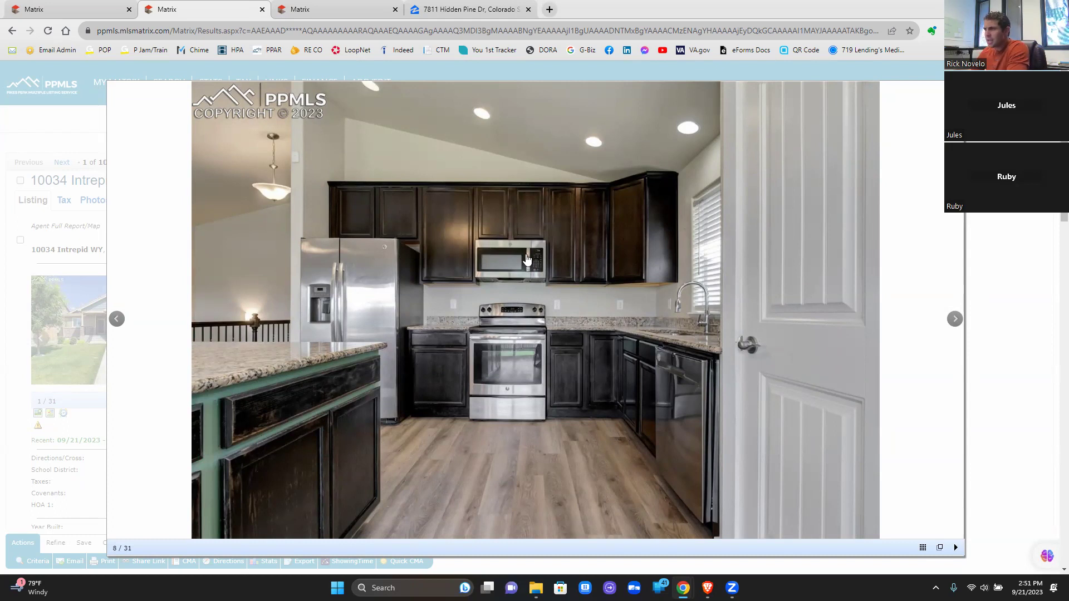
click(955, 319)
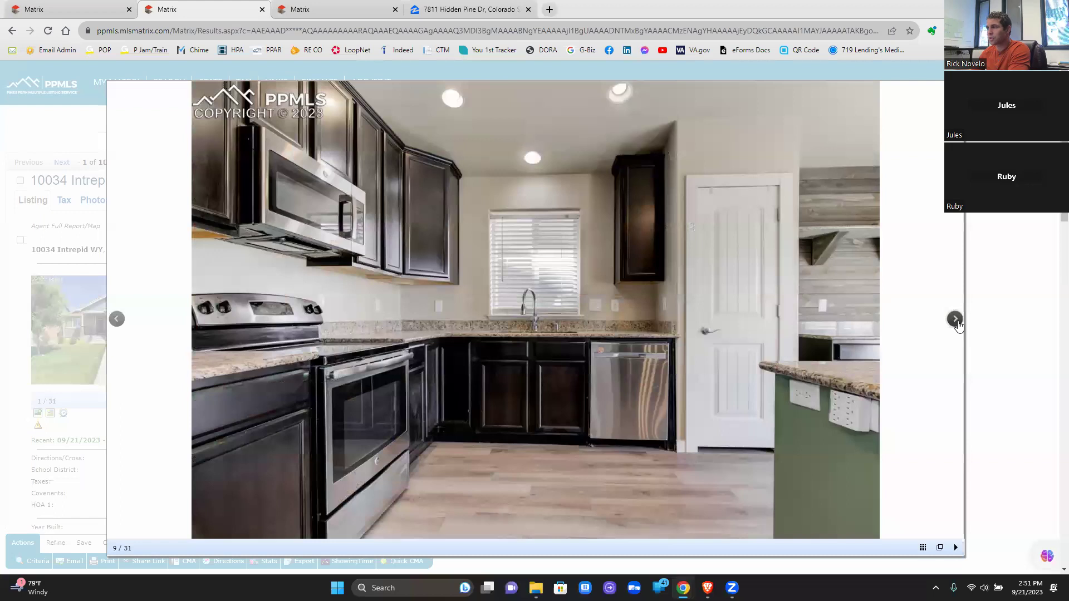
click(955, 320)
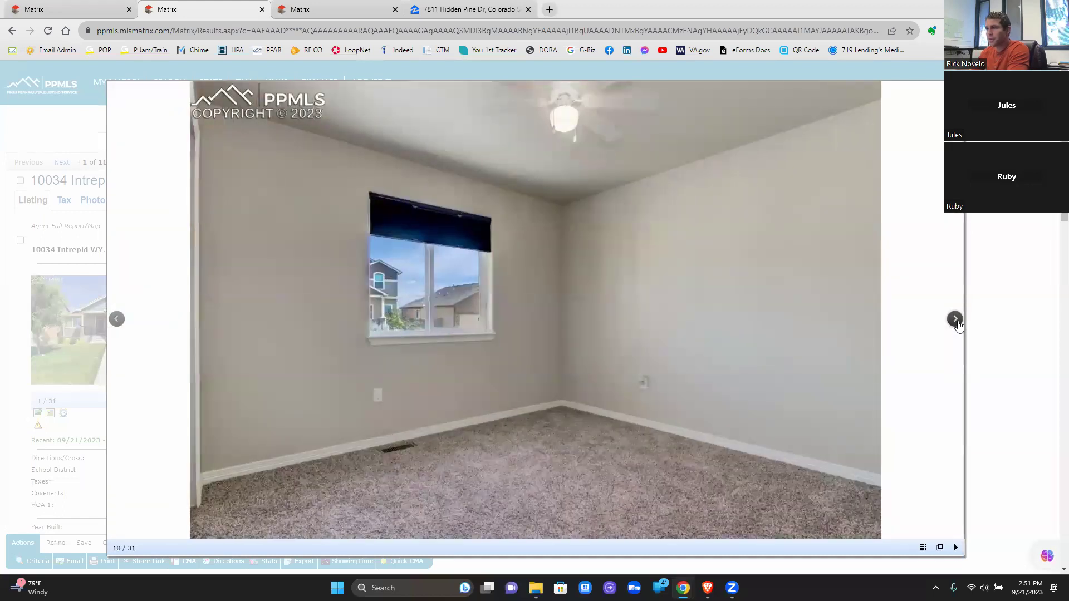
click(955, 319)
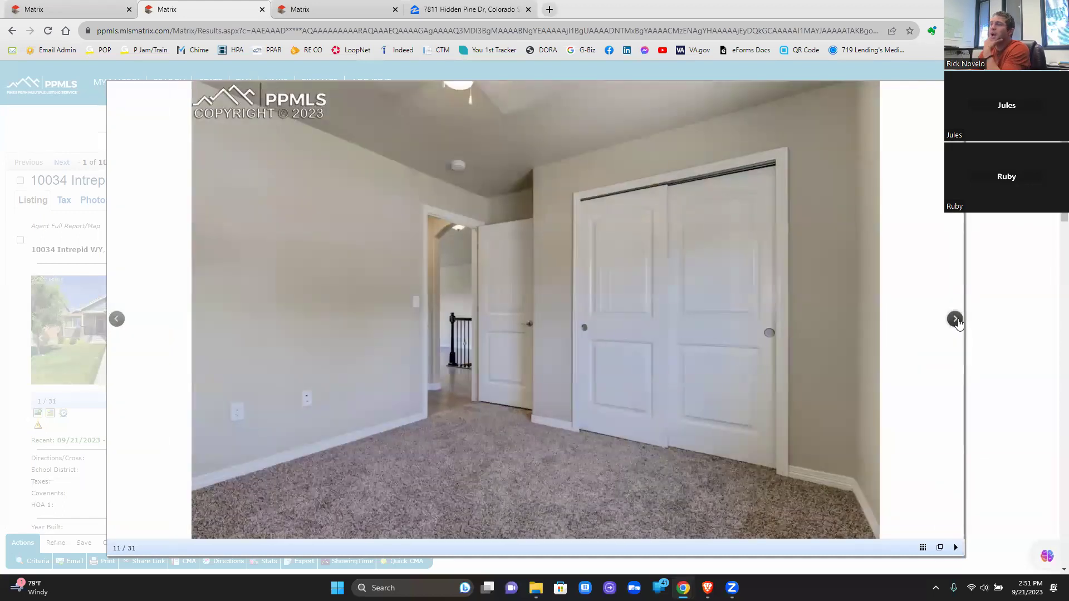
click(955, 320)
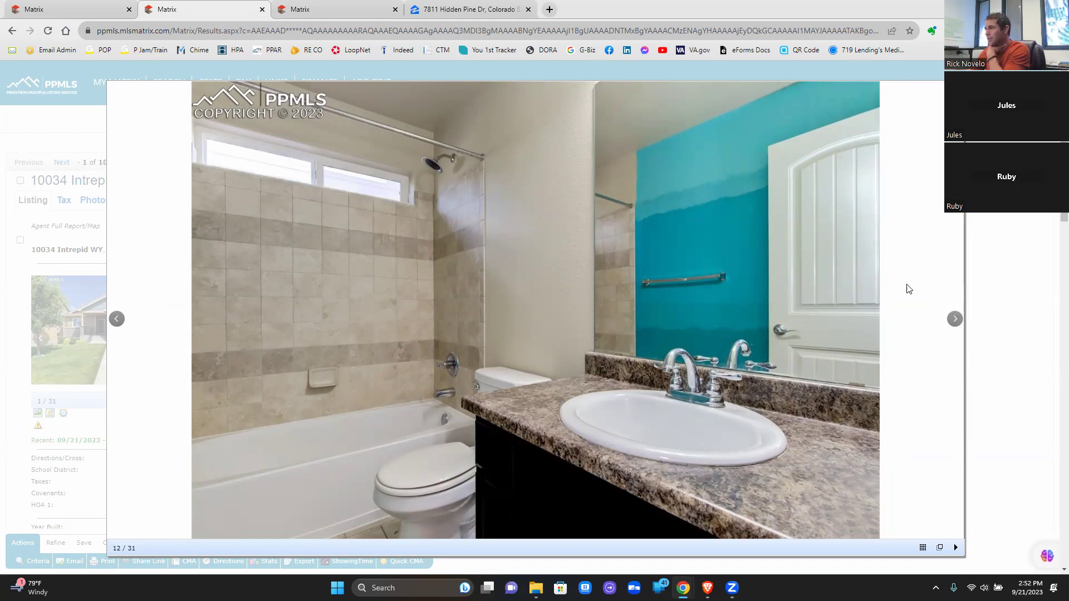
Step: Continue through living room, bedroom, bathroom and laundry photos to the basement room
click(954, 320)
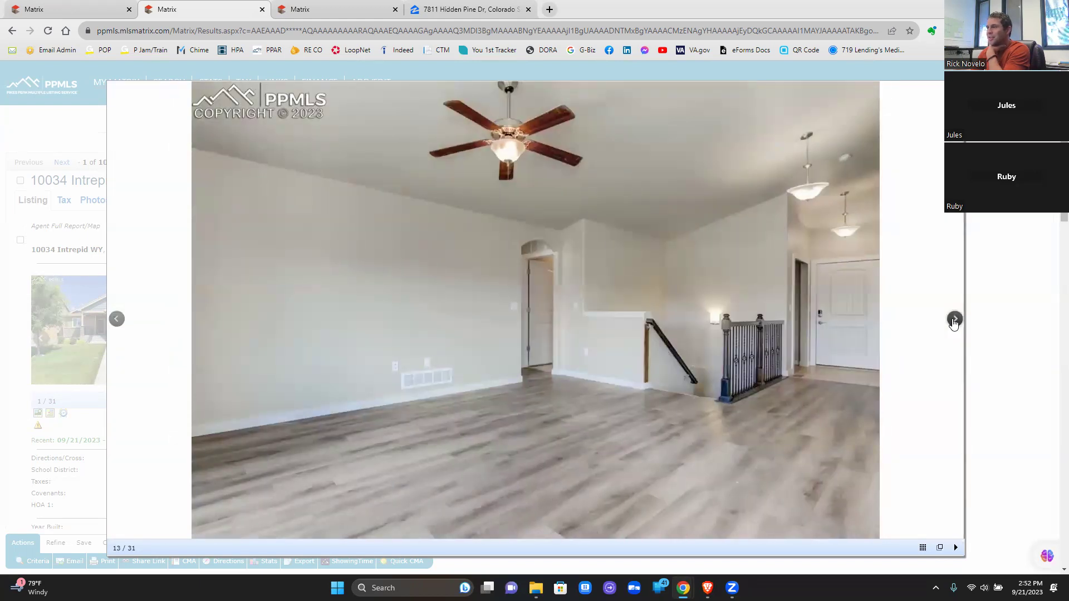
click(954, 319)
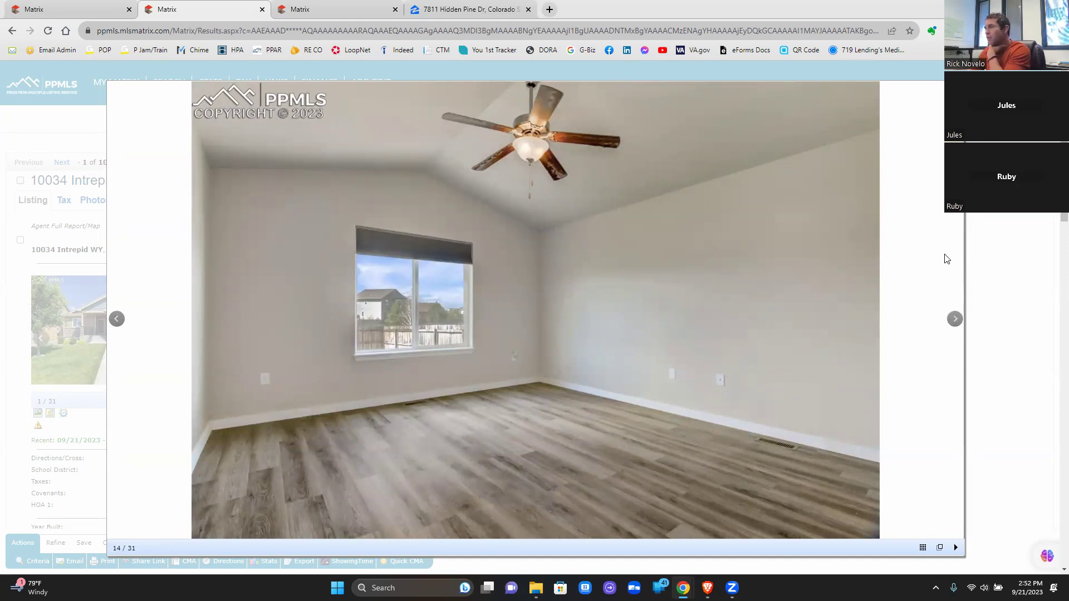
click(955, 321)
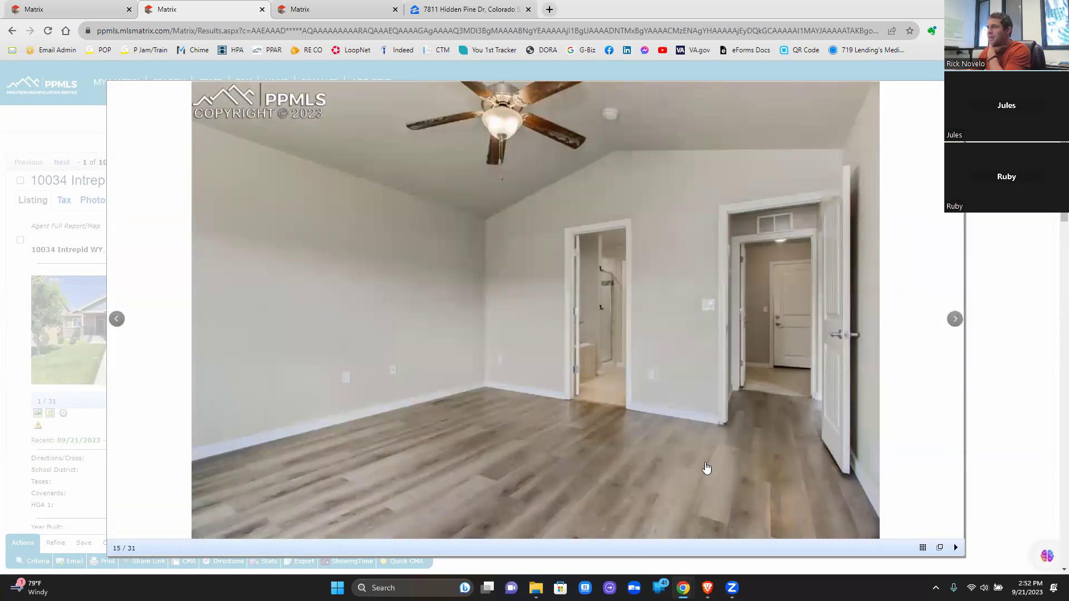
click(955, 321)
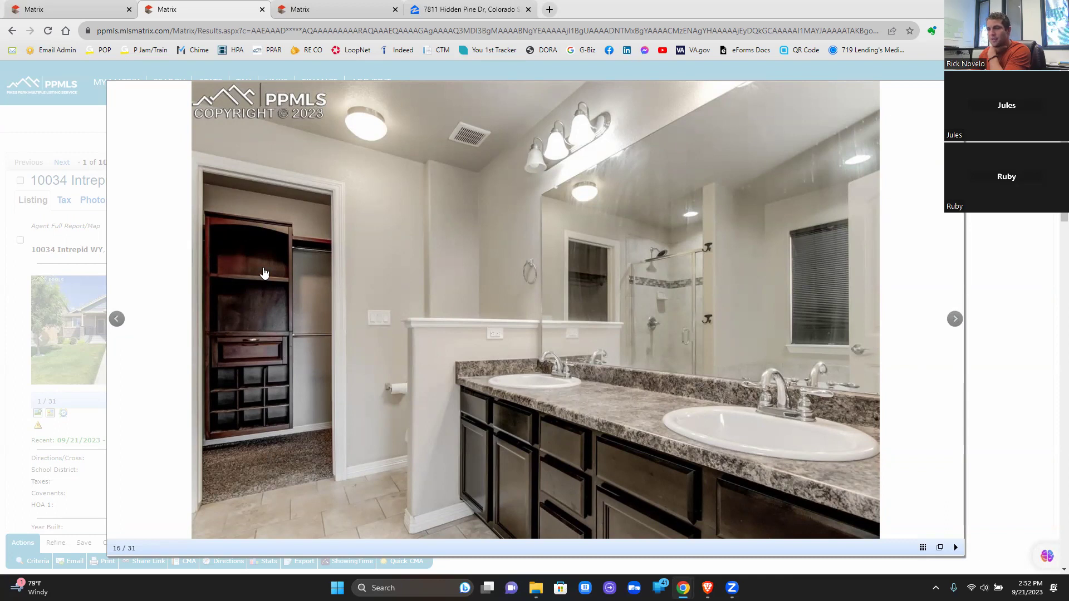
click(955, 319)
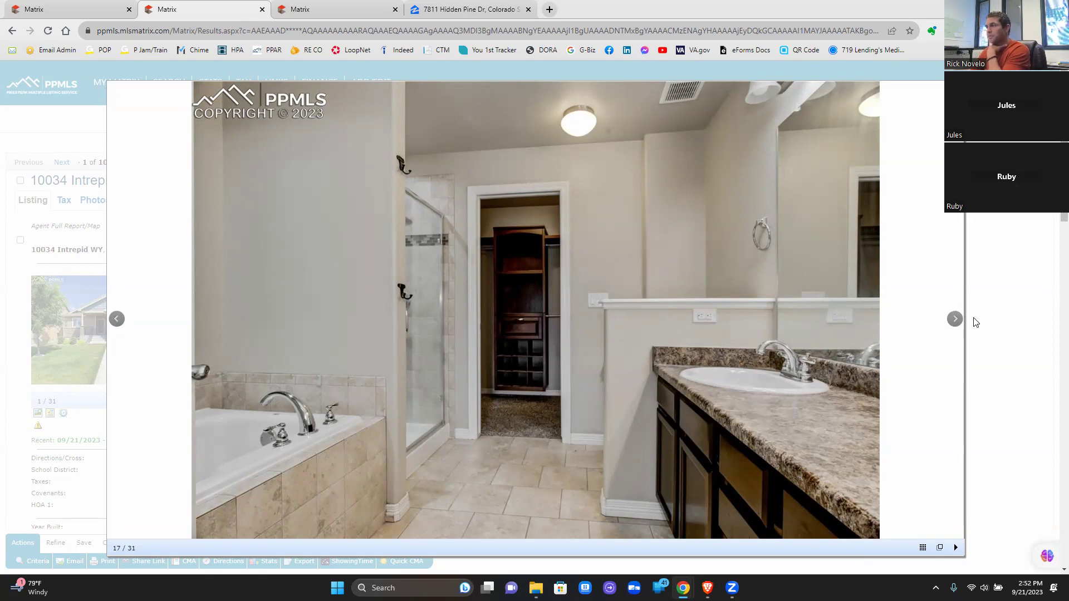
click(953, 320)
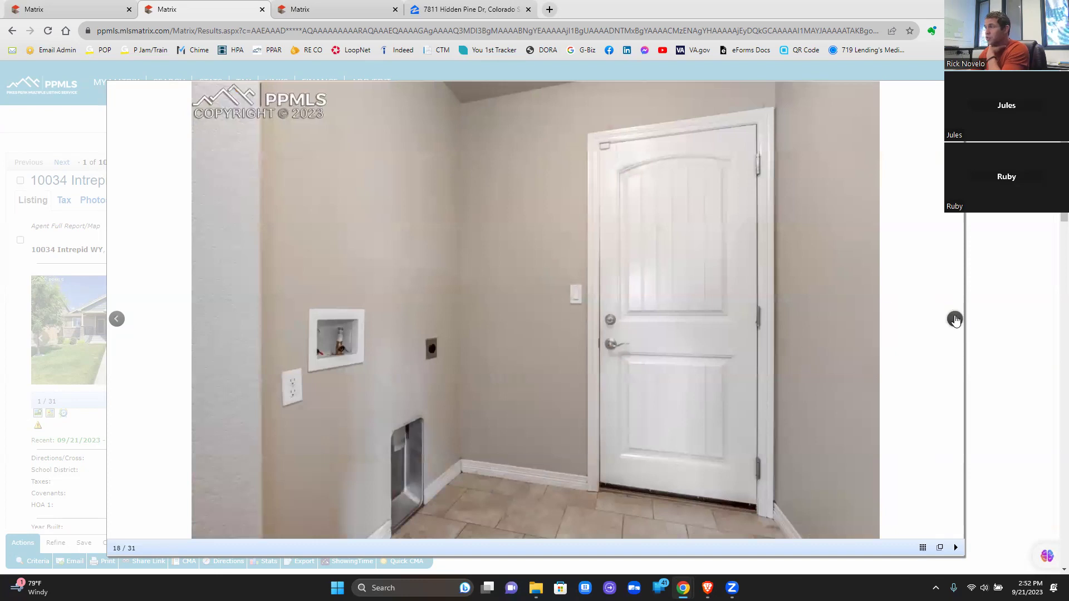
click(955, 320)
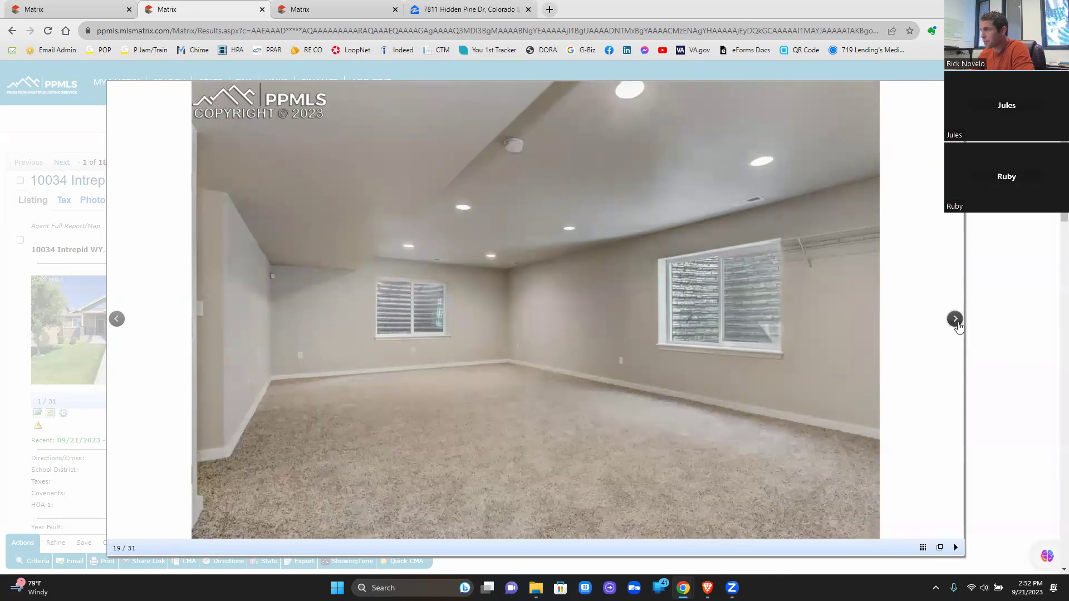
Step: Advance past the basement stairs and bedroom photos to the bathroom photo
click(956, 319)
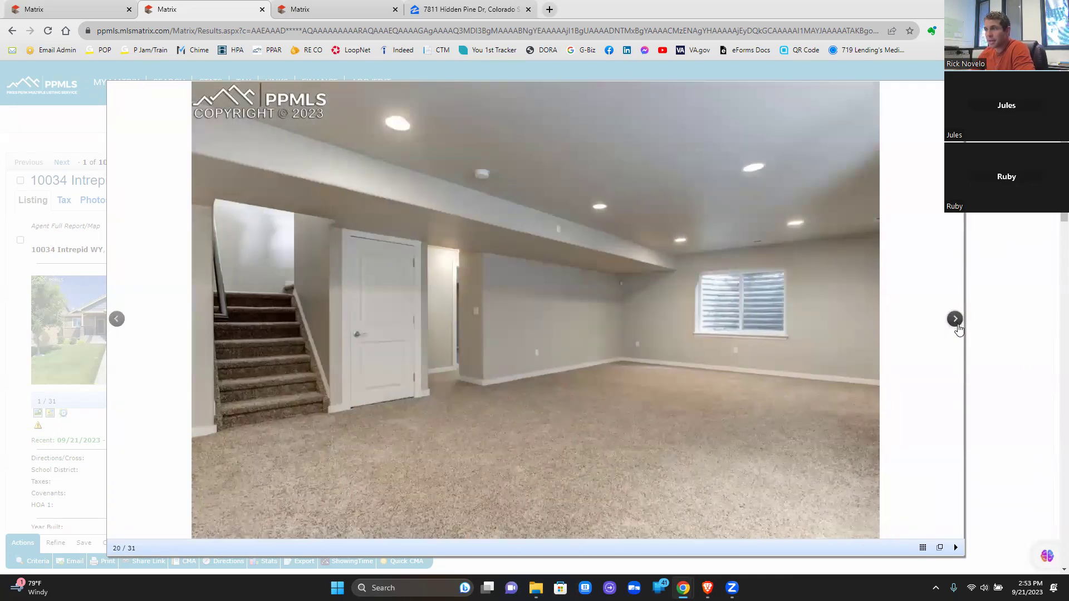
click(955, 320)
click(956, 321)
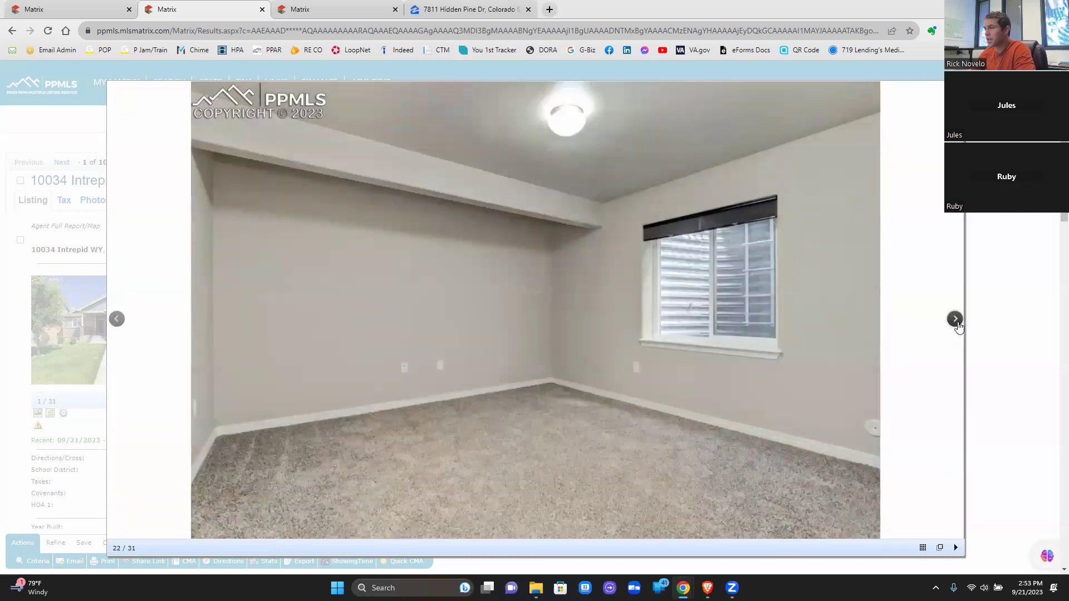
click(956, 322)
click(957, 322)
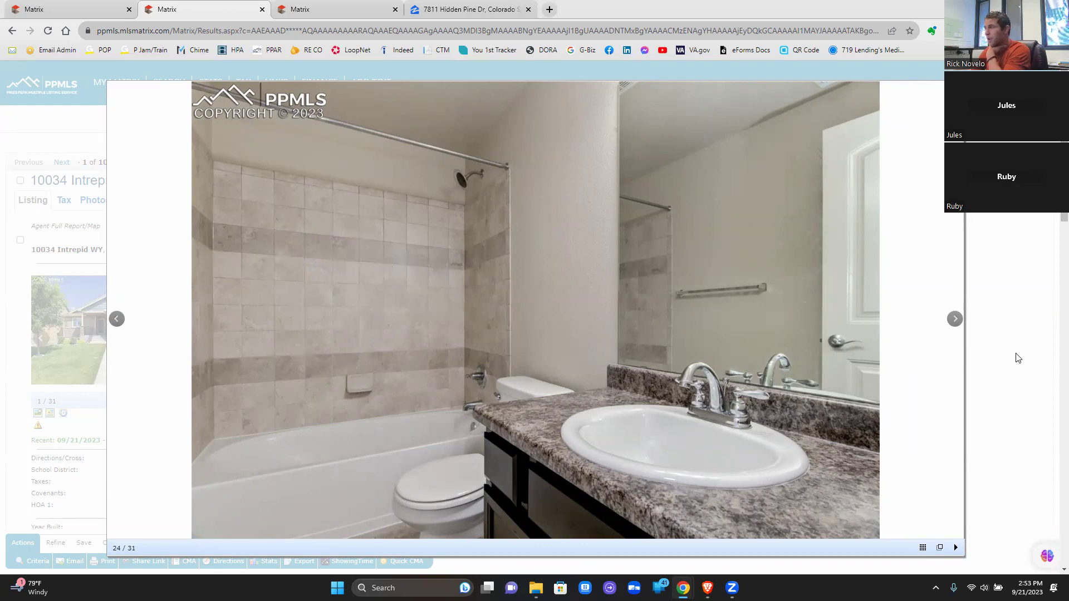
Step: View the basement bedroom, utility room, backyard and rear exterior photos, then close the viewer
click(955, 319)
click(955, 320)
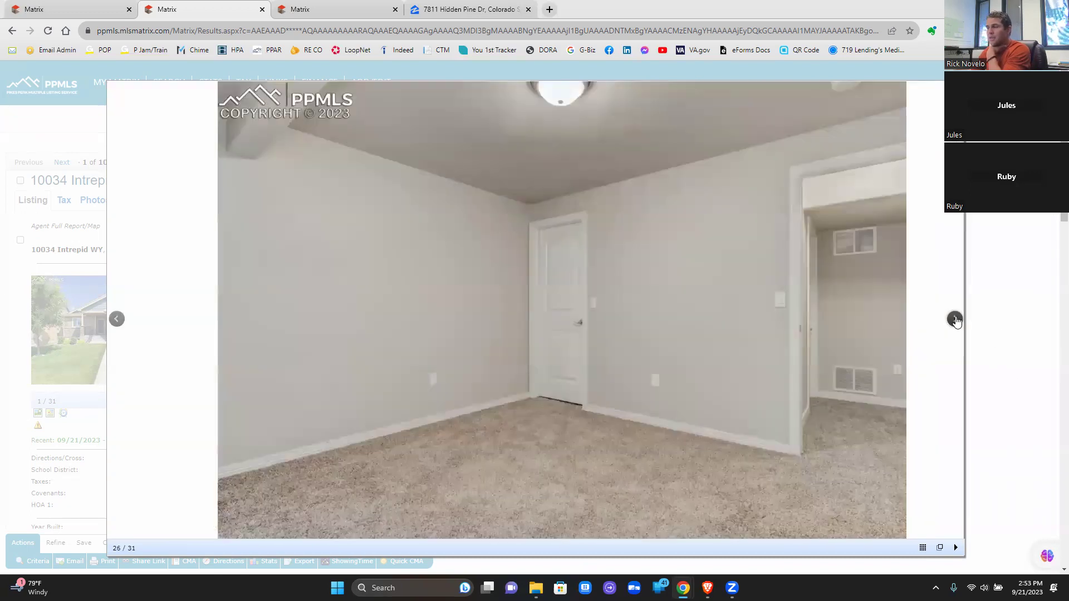
click(955, 319)
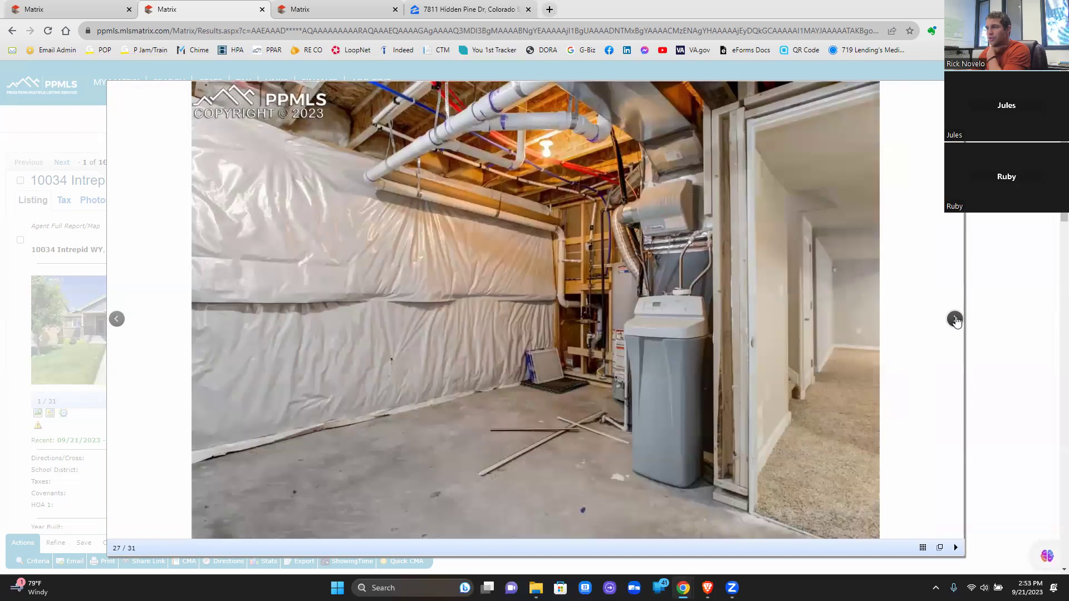
click(954, 319)
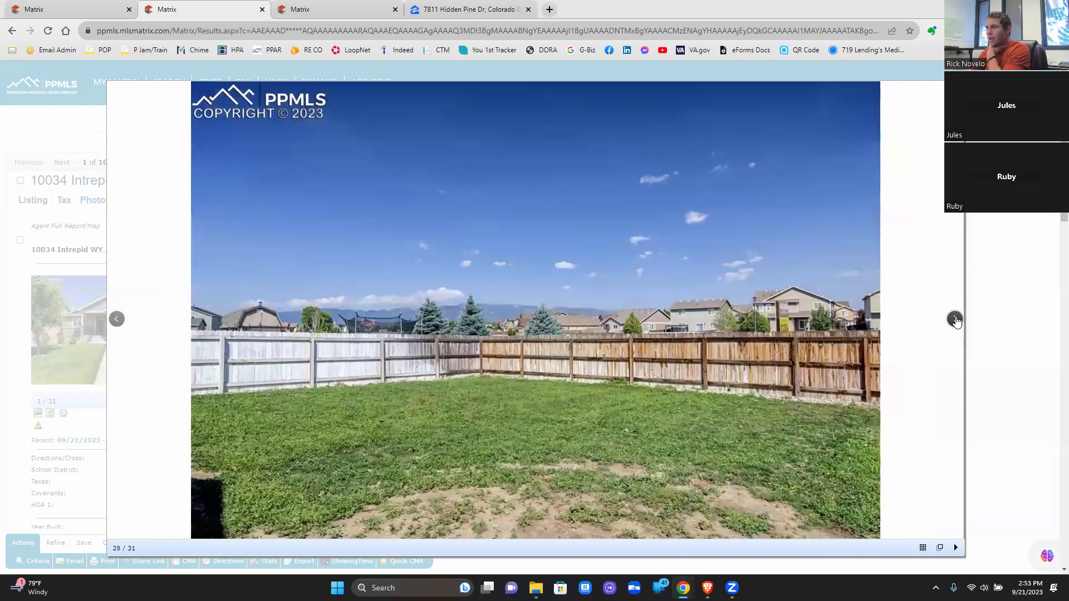
click(955, 319)
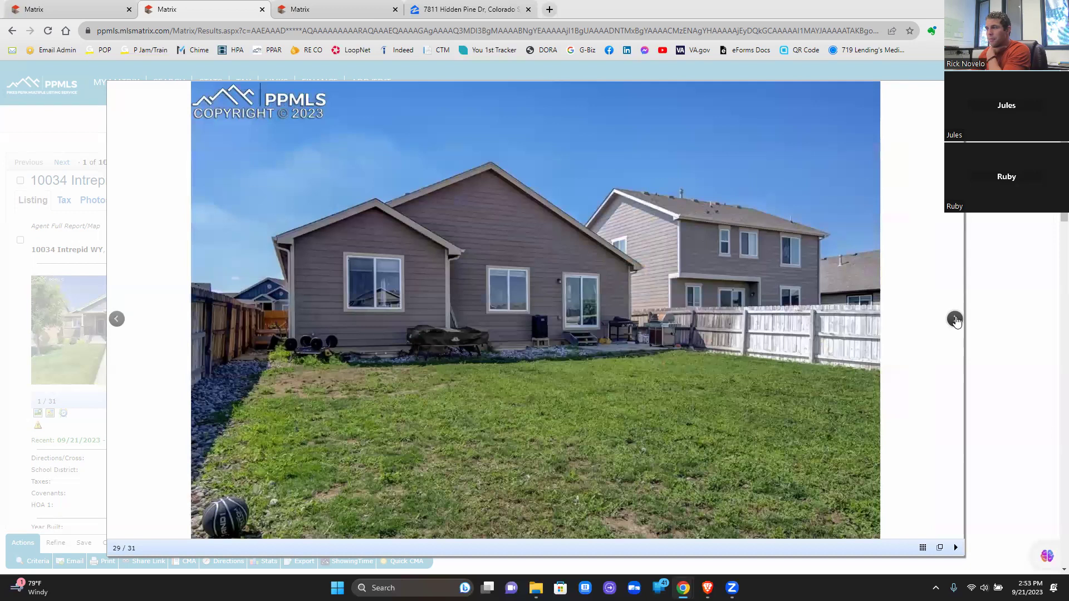
click(955, 319)
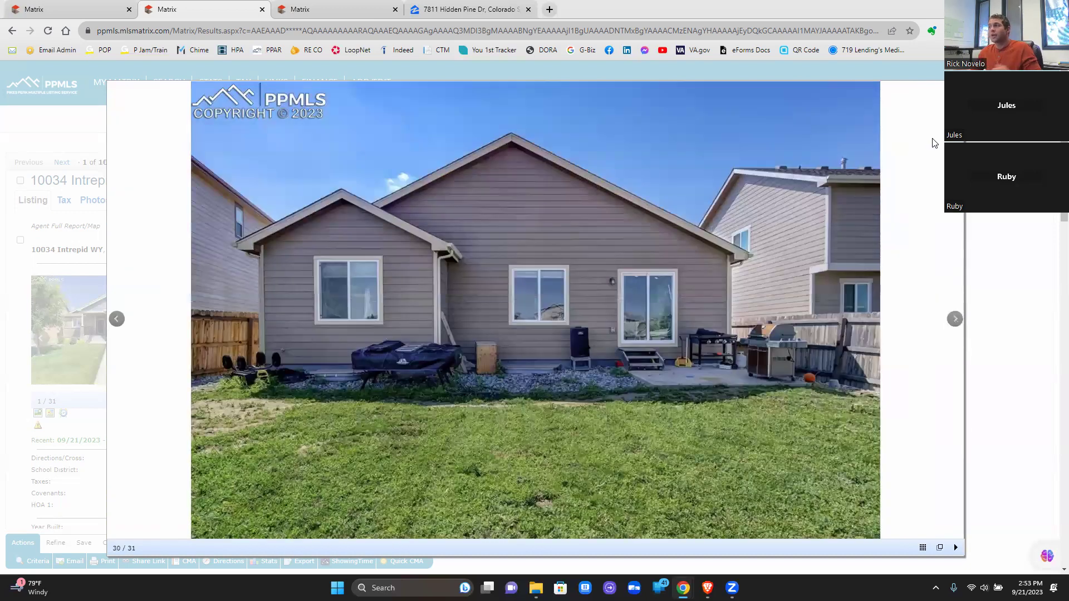
key(Escape)
drag(429, 254, 471, 257)
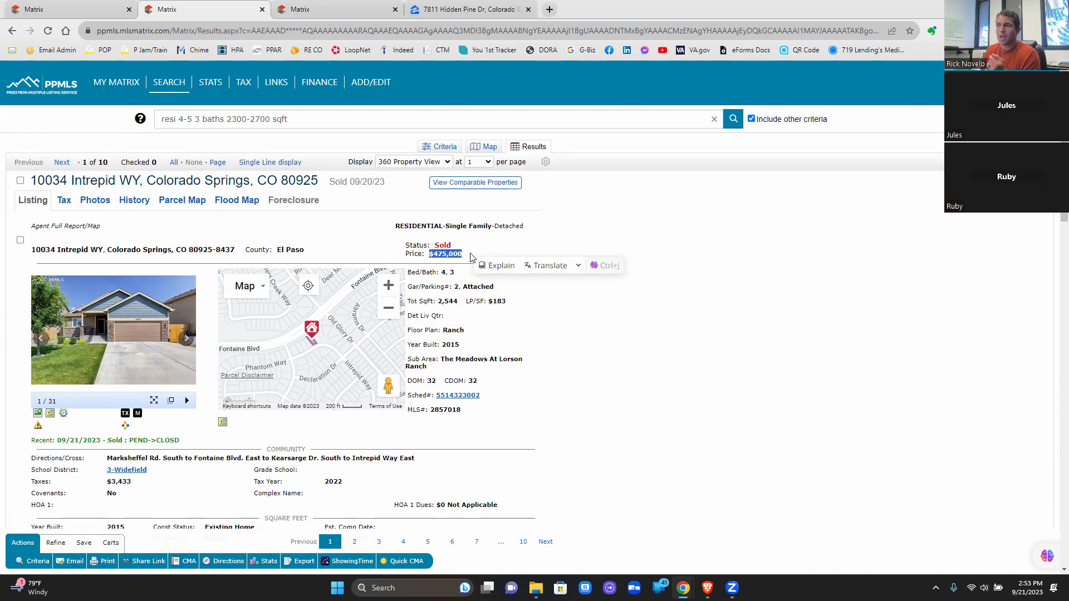
click(631, 390)
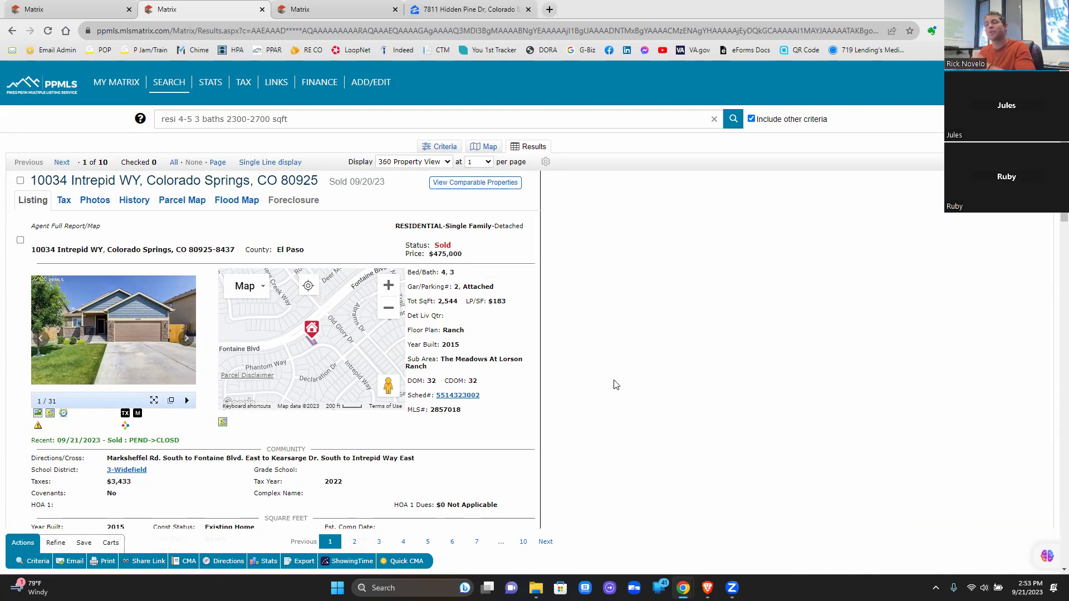
scroll(392, 370, down, 5)
scroll(390, 373, down, 15)
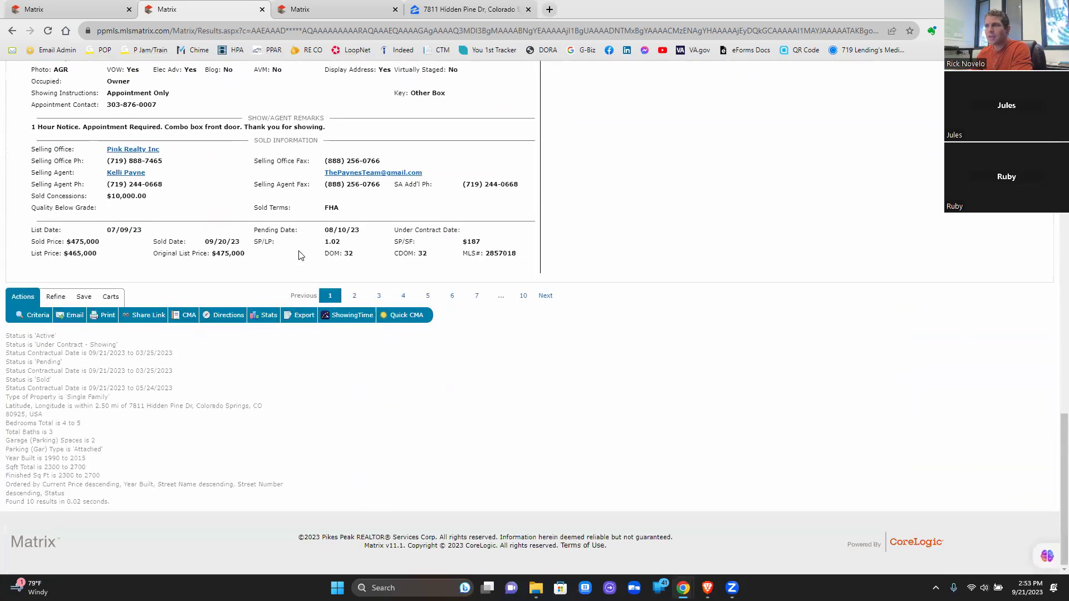
drag(343, 252, 359, 257)
click(360, 257)
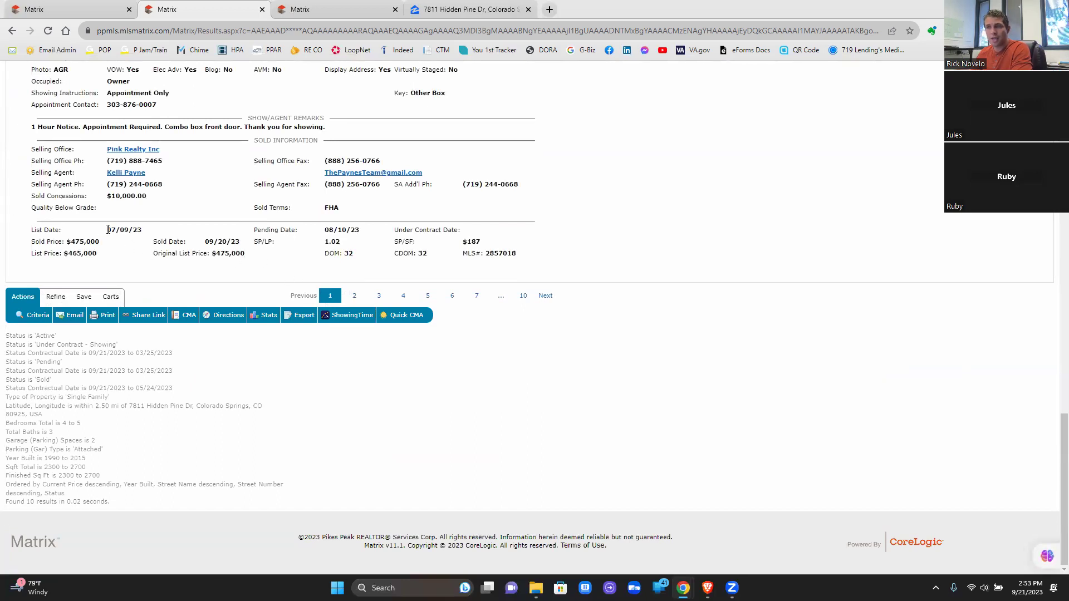
drag(114, 231, 143, 232)
click(321, 235)
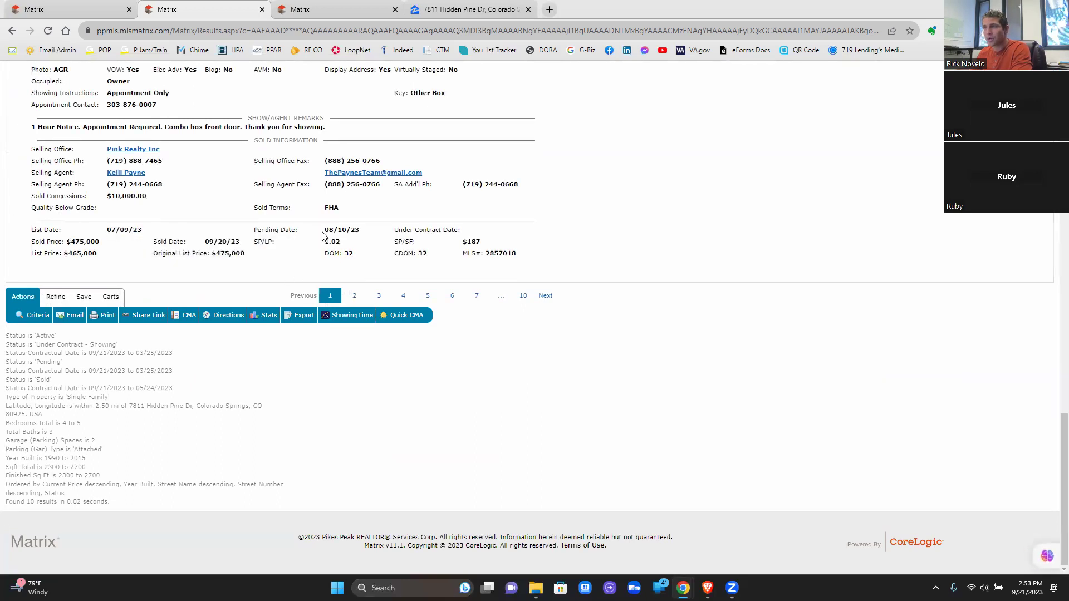
drag(338, 231, 365, 234)
drag(205, 242, 237, 240)
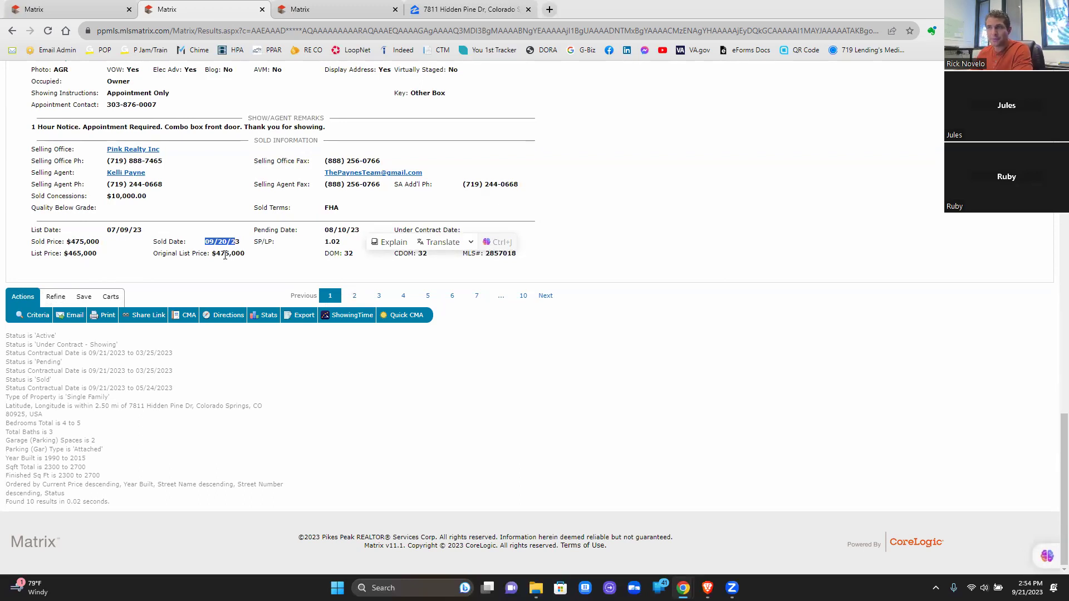
drag(216, 256, 248, 255)
click(65, 252)
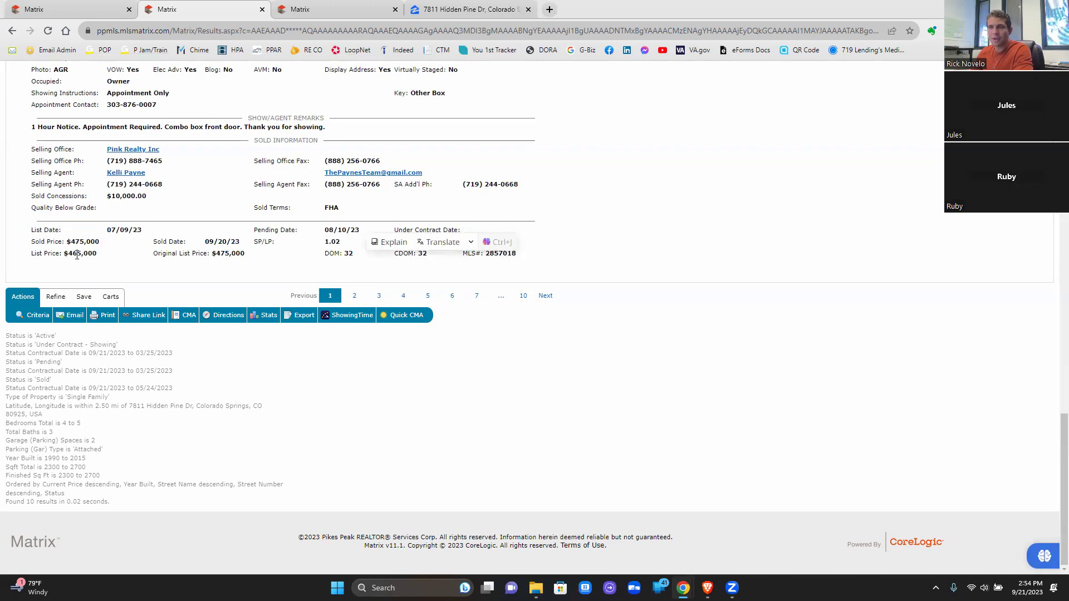
drag(76, 254, 111, 246)
click(110, 246)
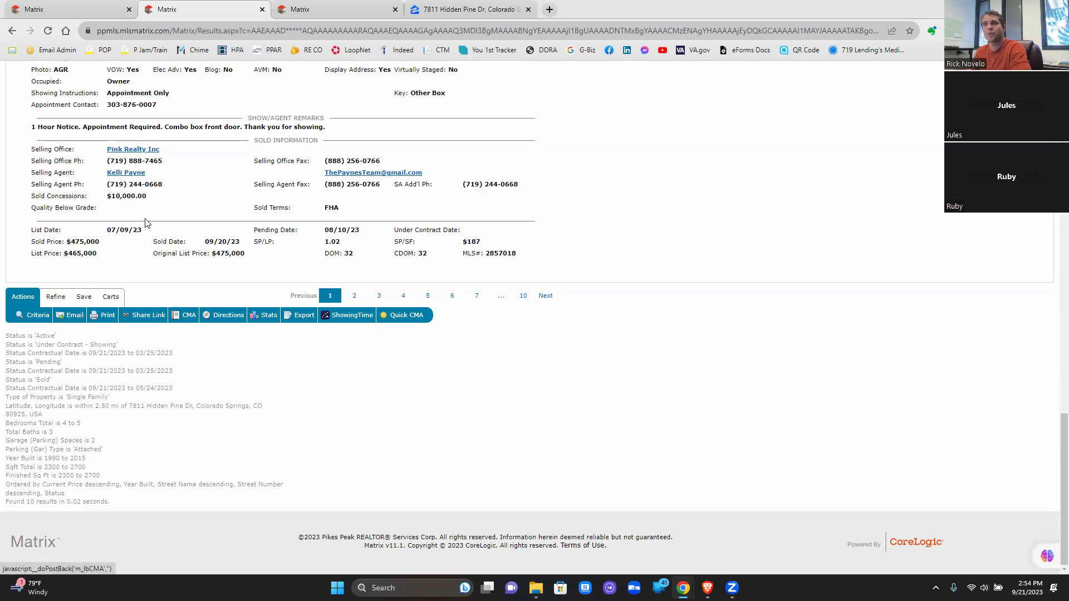
drag(106, 196, 157, 197)
click(152, 248)
drag(67, 197, 162, 199)
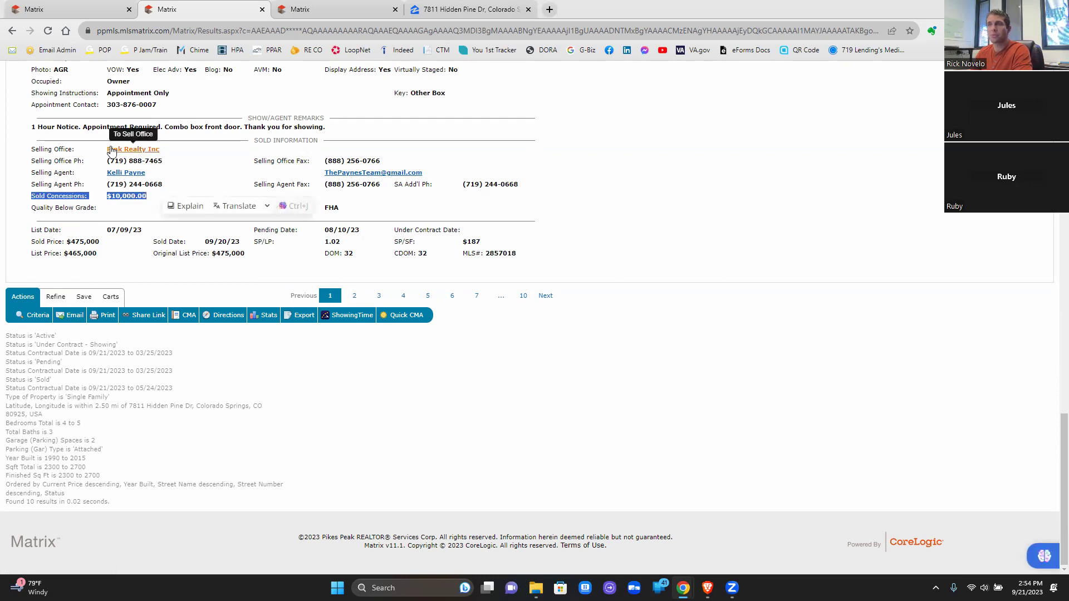
drag(39, 175, 97, 177)
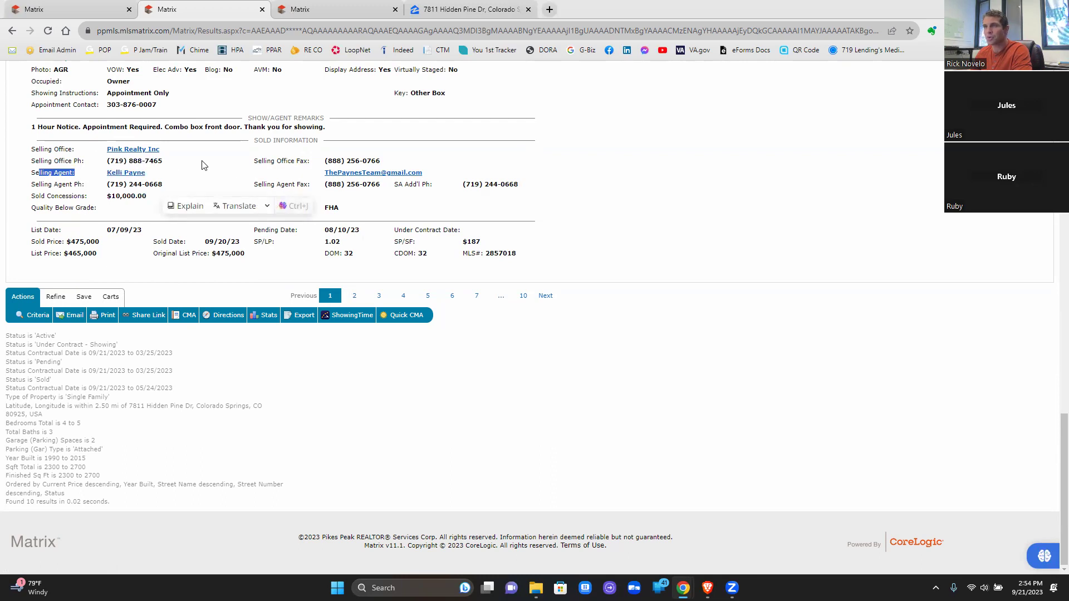
scroll(202, 166, up, 4)
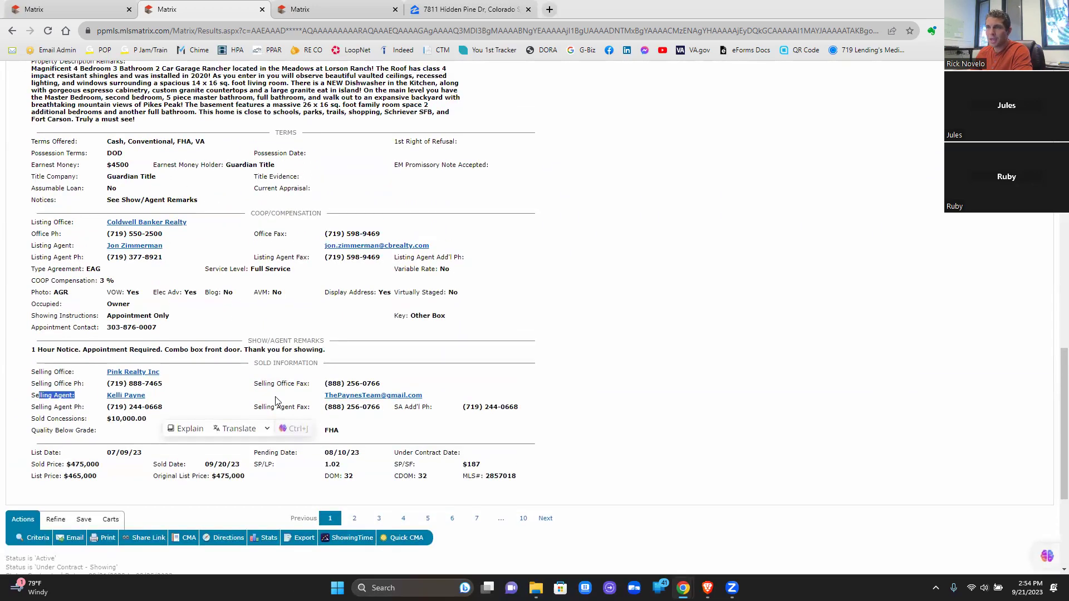
scroll(274, 401, down, 2)
drag(175, 264, 107, 261)
click(255, 367)
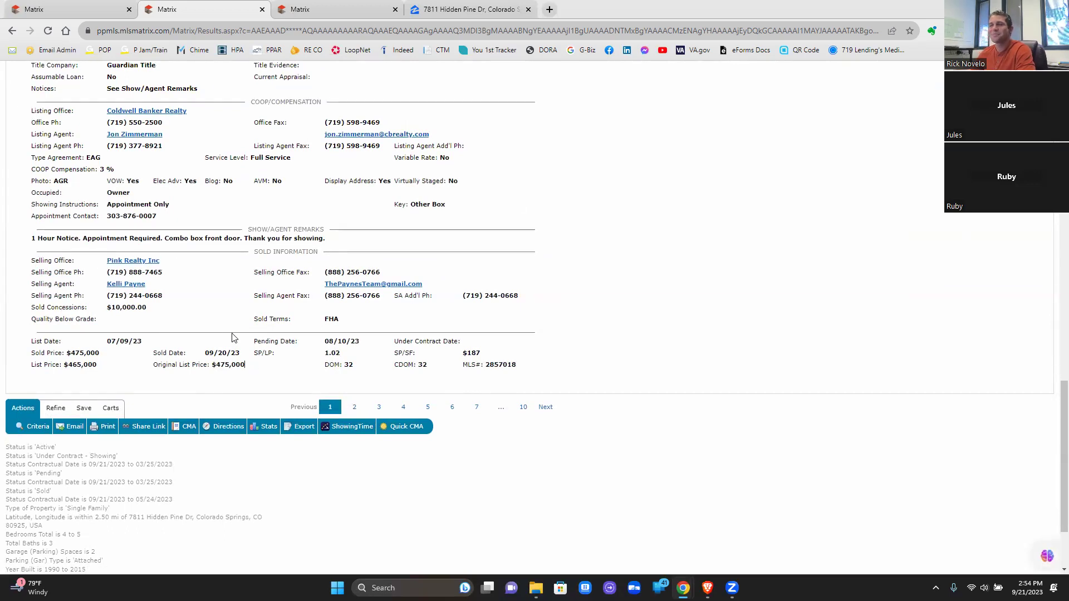
scroll(233, 378, up, 15)
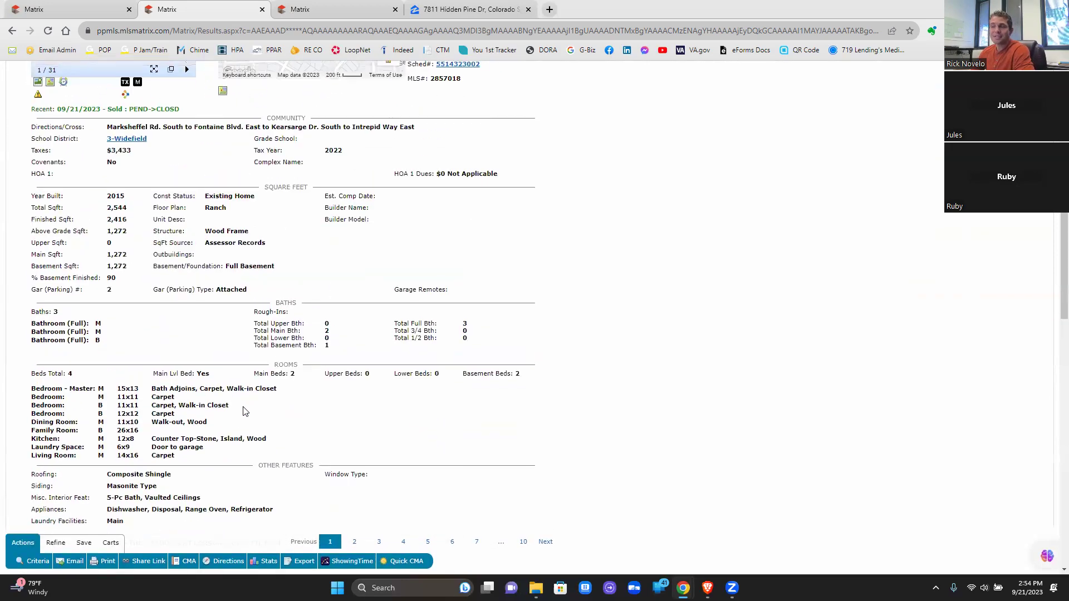
scroll(245, 411, up, 6)
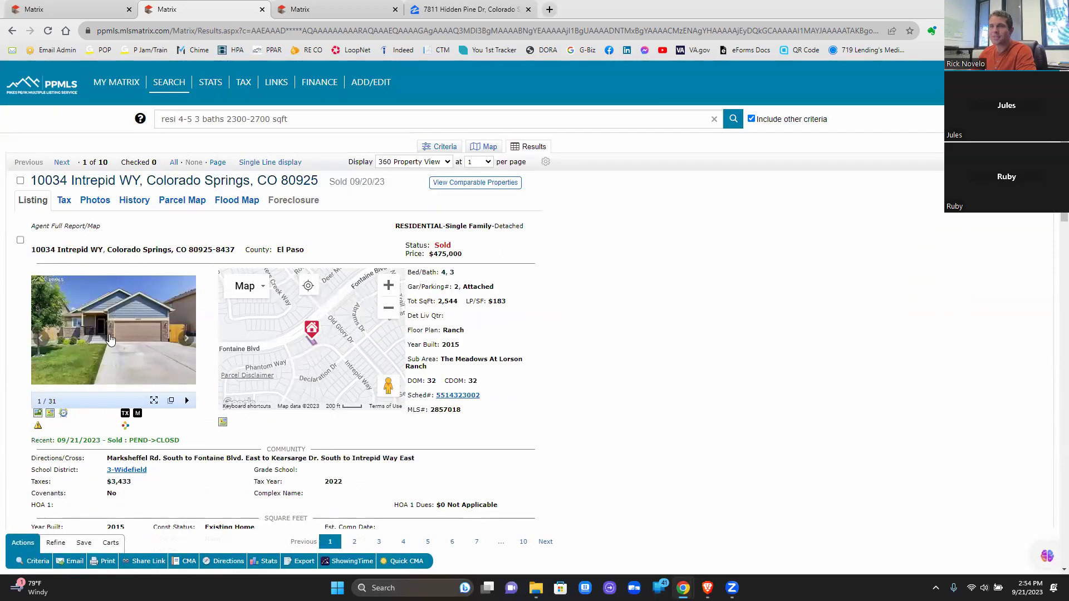
click(299, 10)
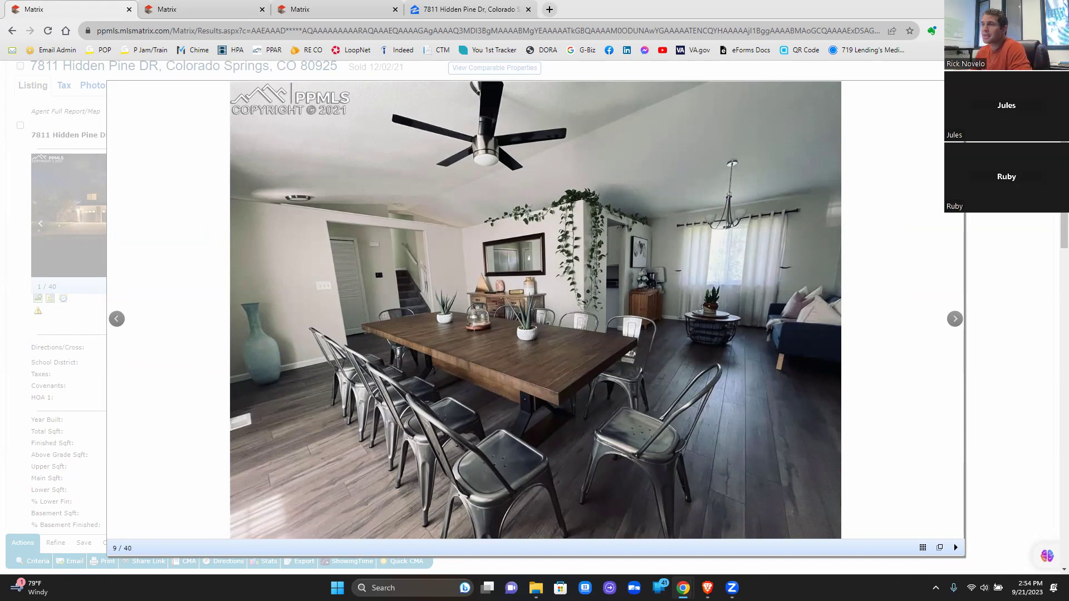
key(Escape)
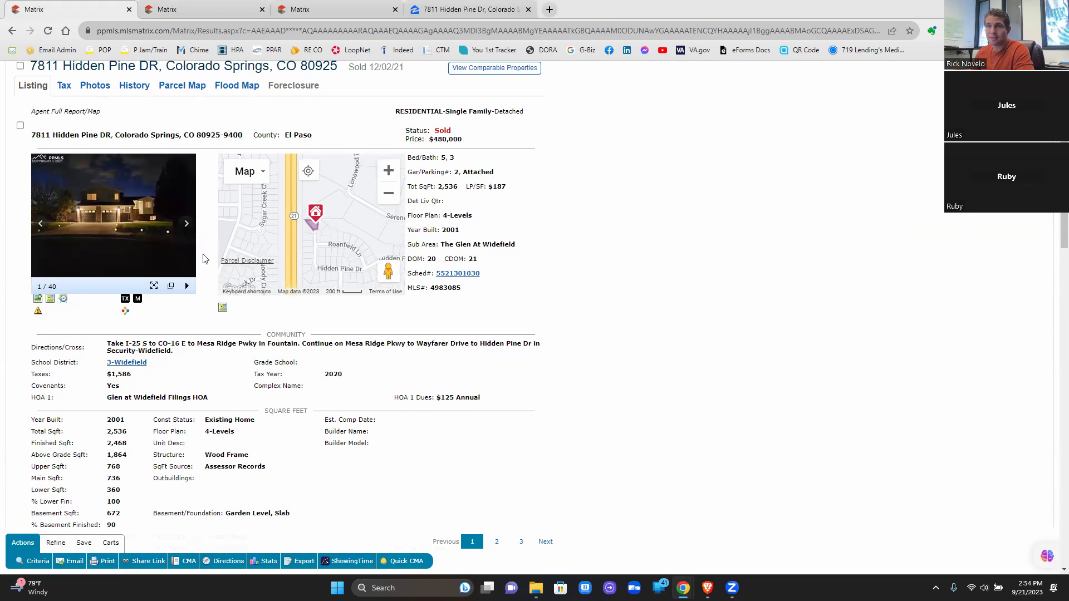
click(202, 11)
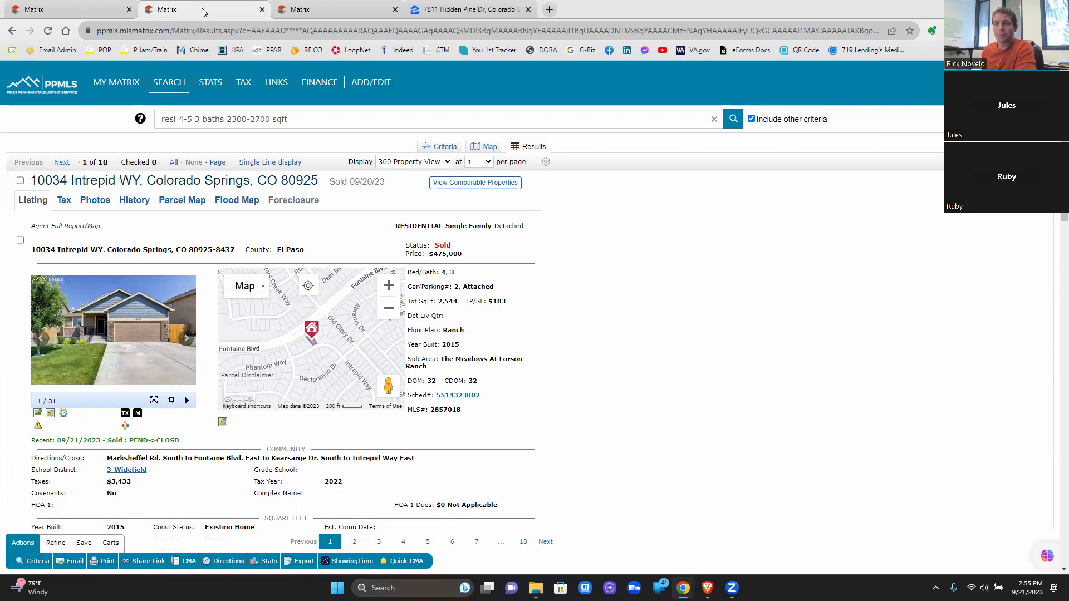
scroll(180, 162, down, 2)
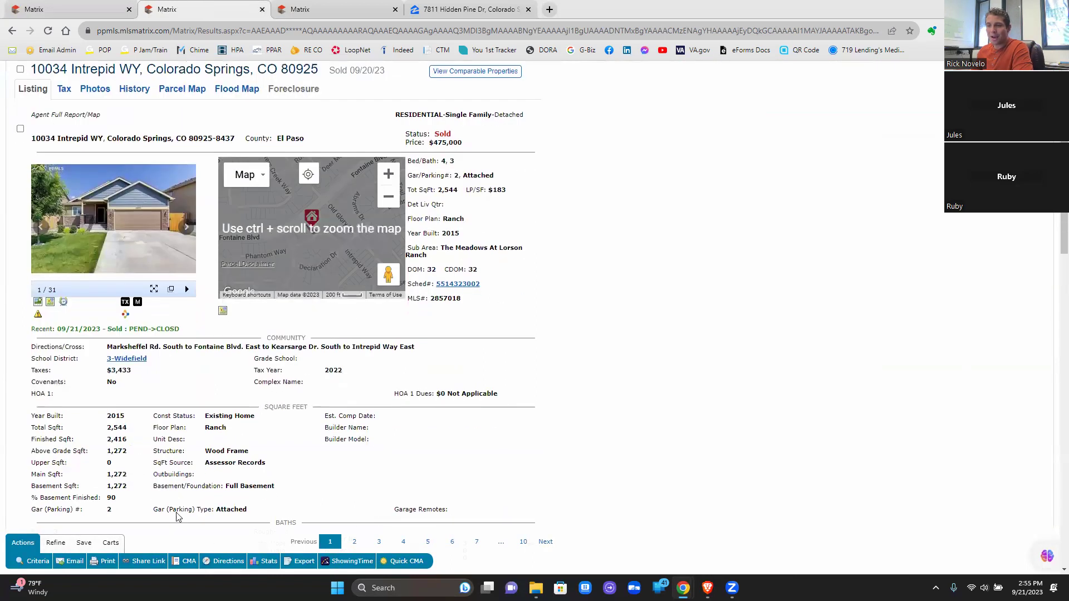
scroll(332, 231, up, 2)
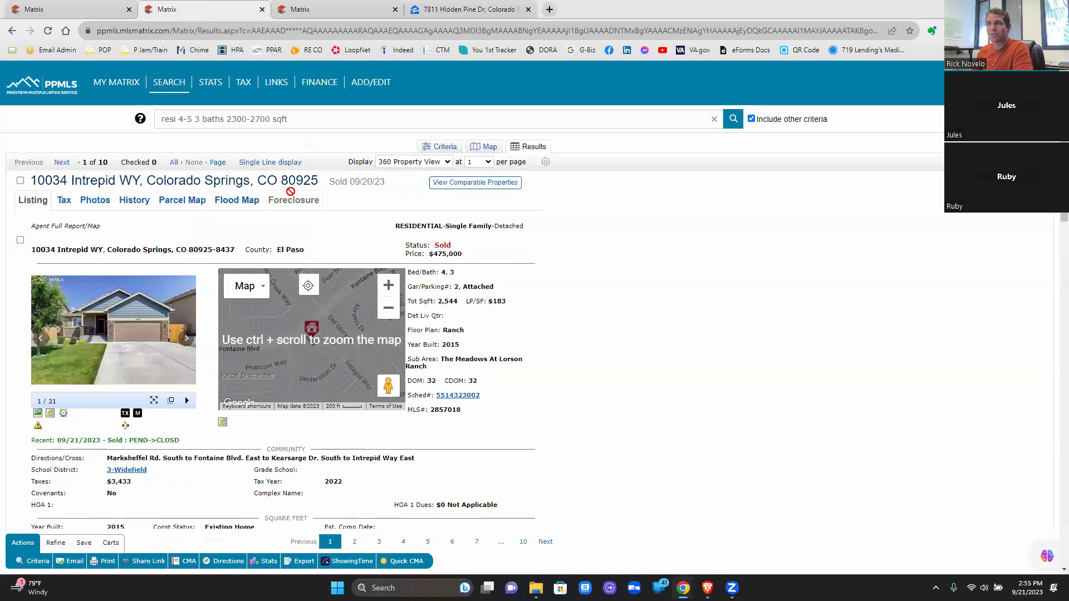
click(451, 149)
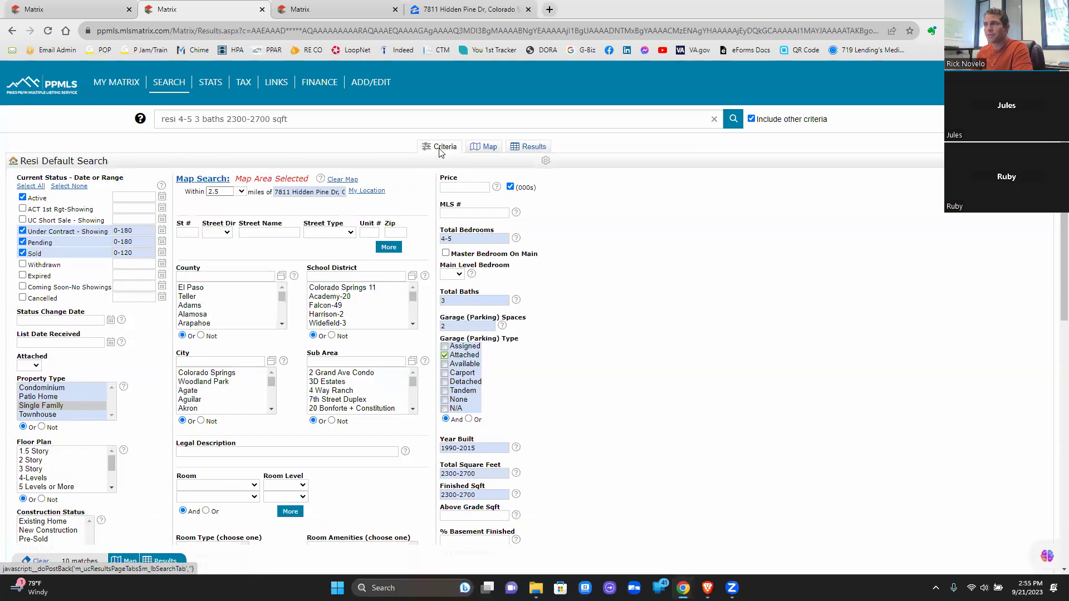
click(166, 561)
click(413, 161)
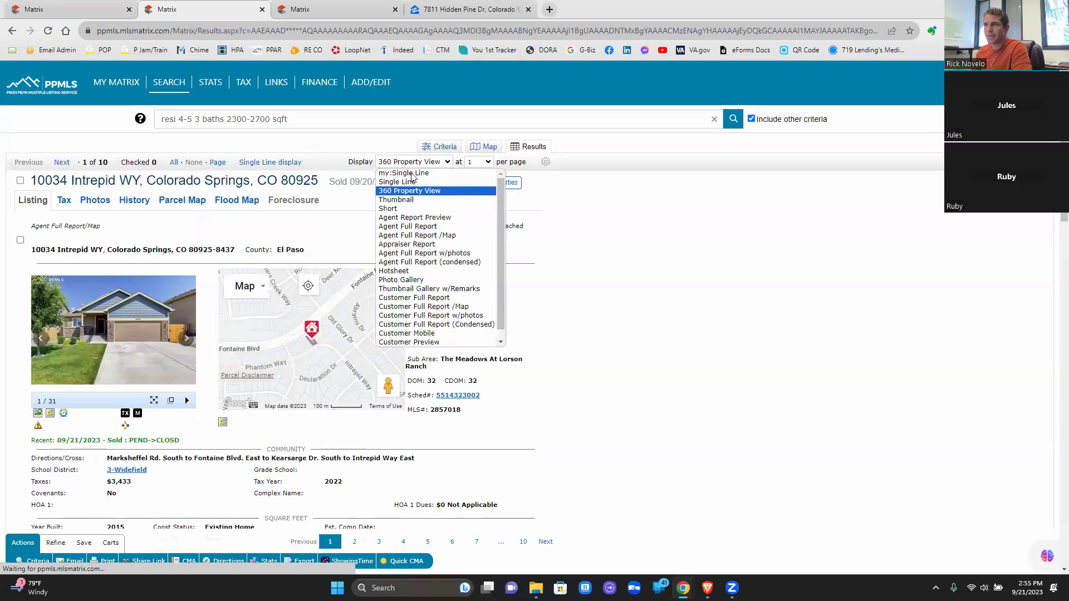
click(410, 181)
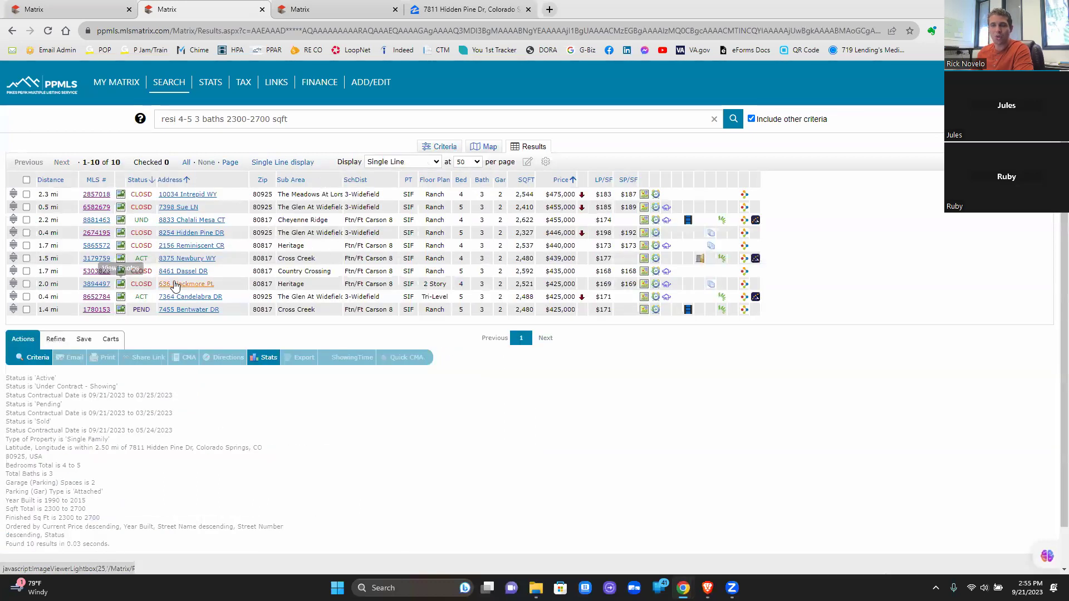
click(93, 208)
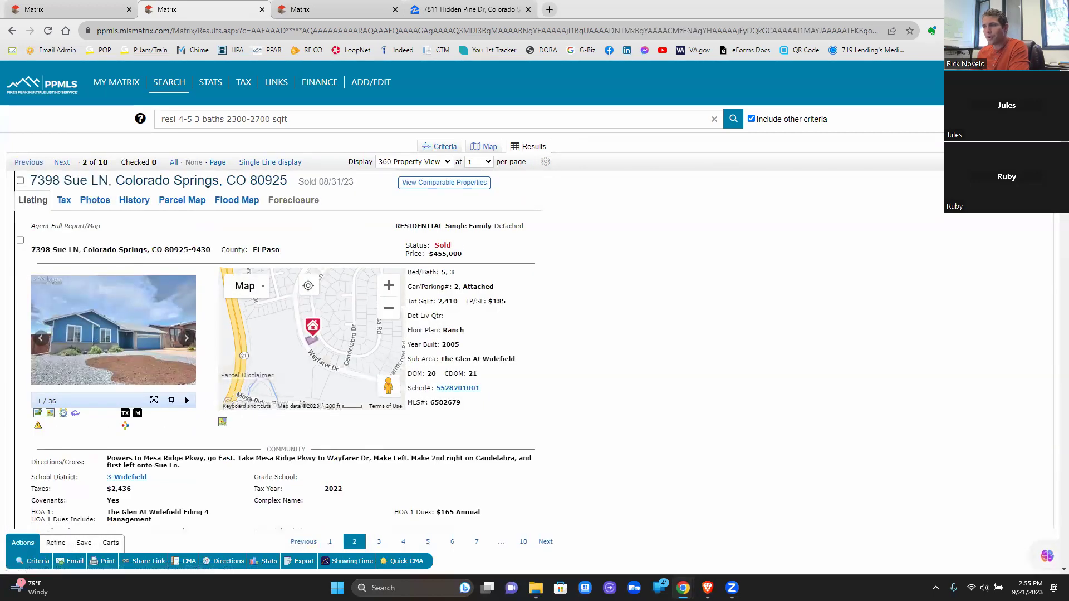
click(376, 545)
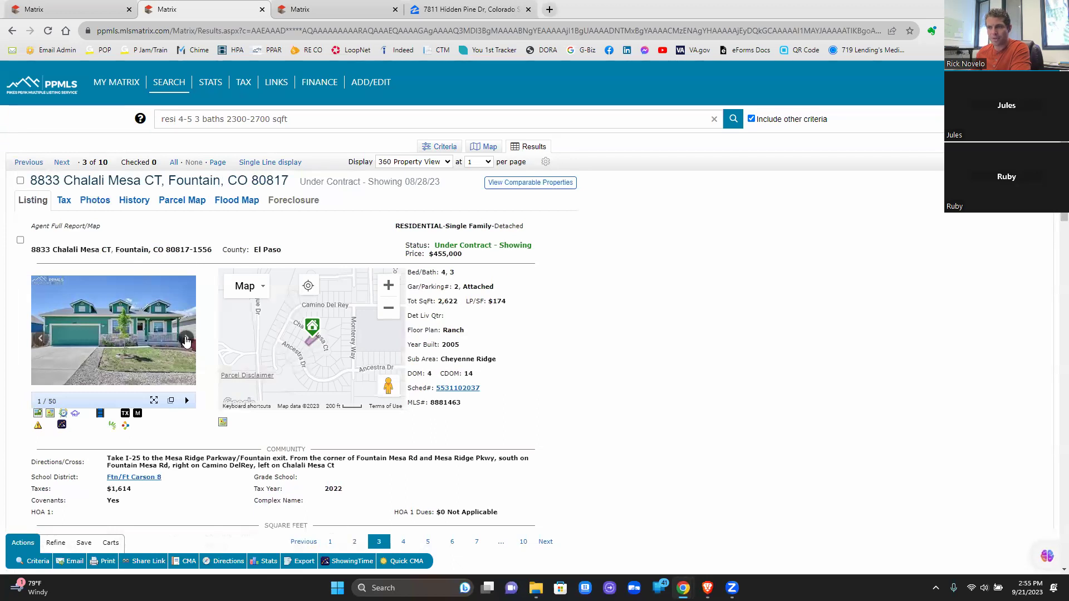
click(154, 401)
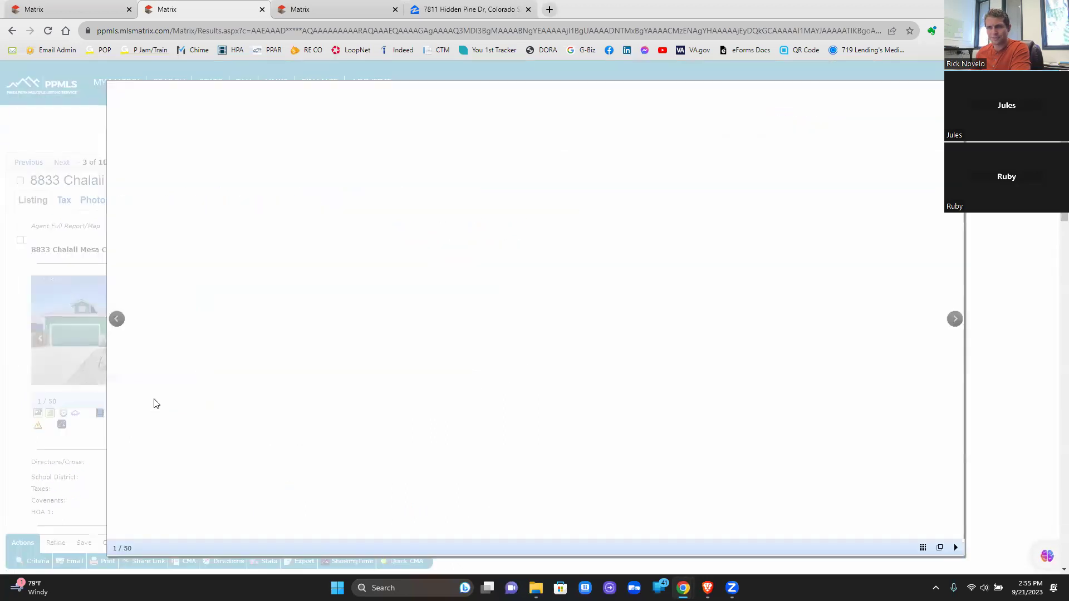
click(954, 320)
click(954, 319)
click(955, 320)
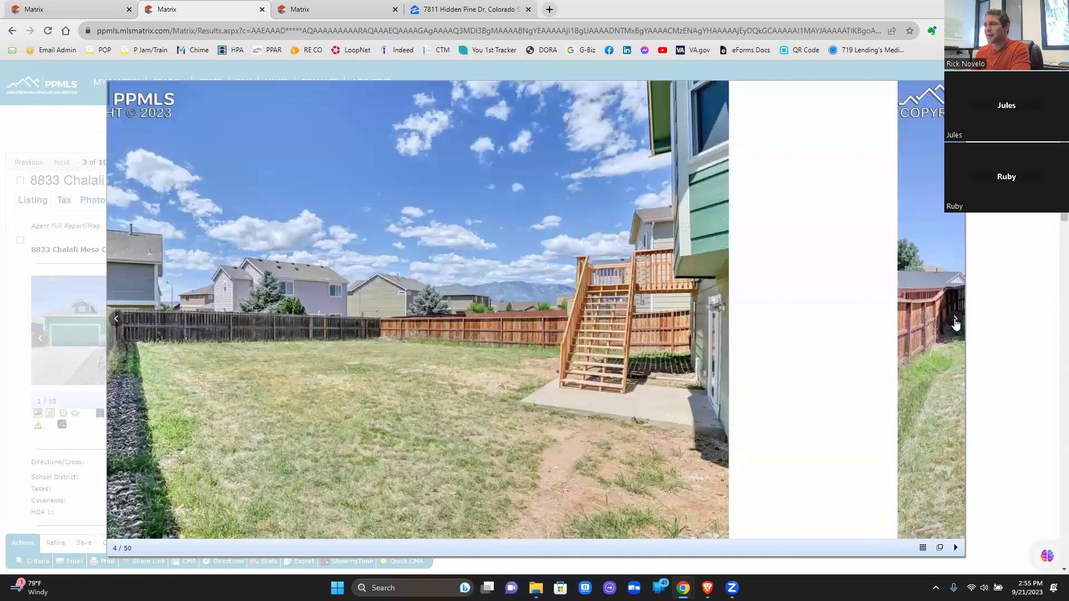
click(955, 320)
click(955, 319)
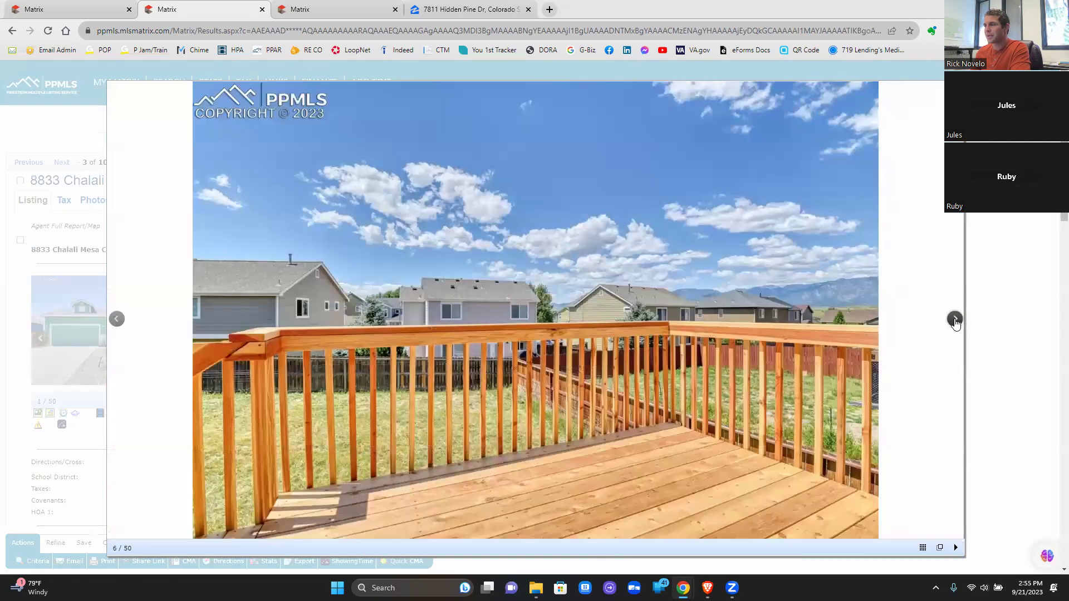
click(954, 320)
click(955, 320)
click(955, 319)
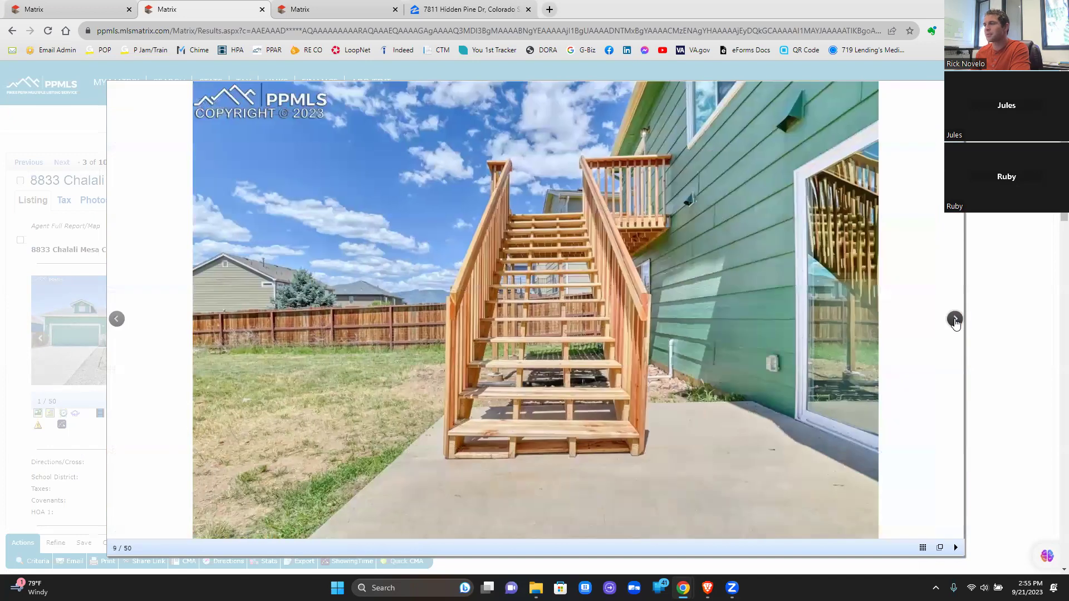
click(955, 319)
click(955, 320)
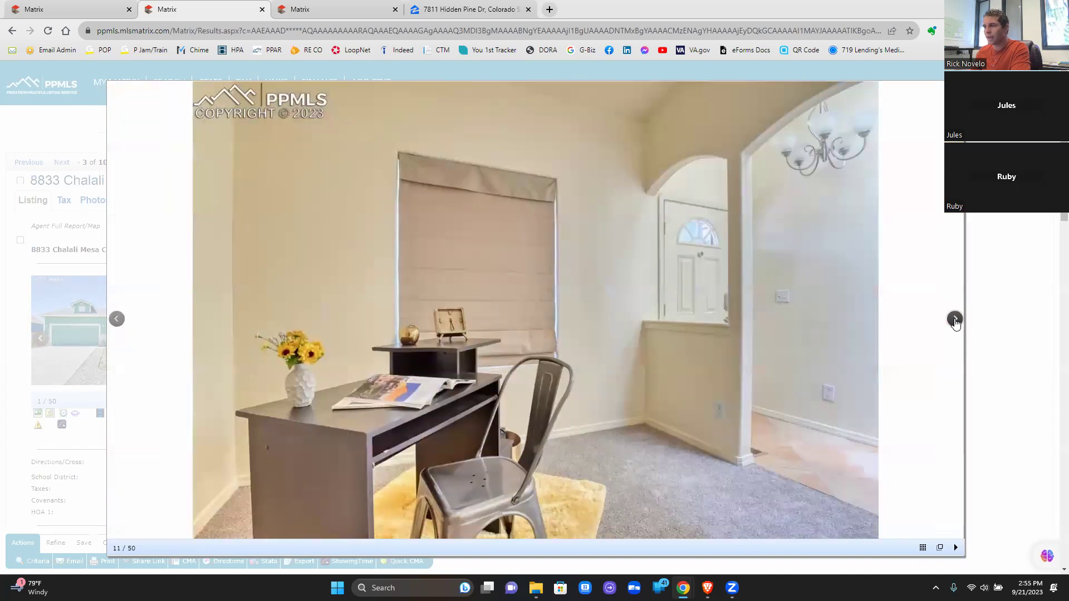
click(955, 320)
click(955, 319)
click(955, 320)
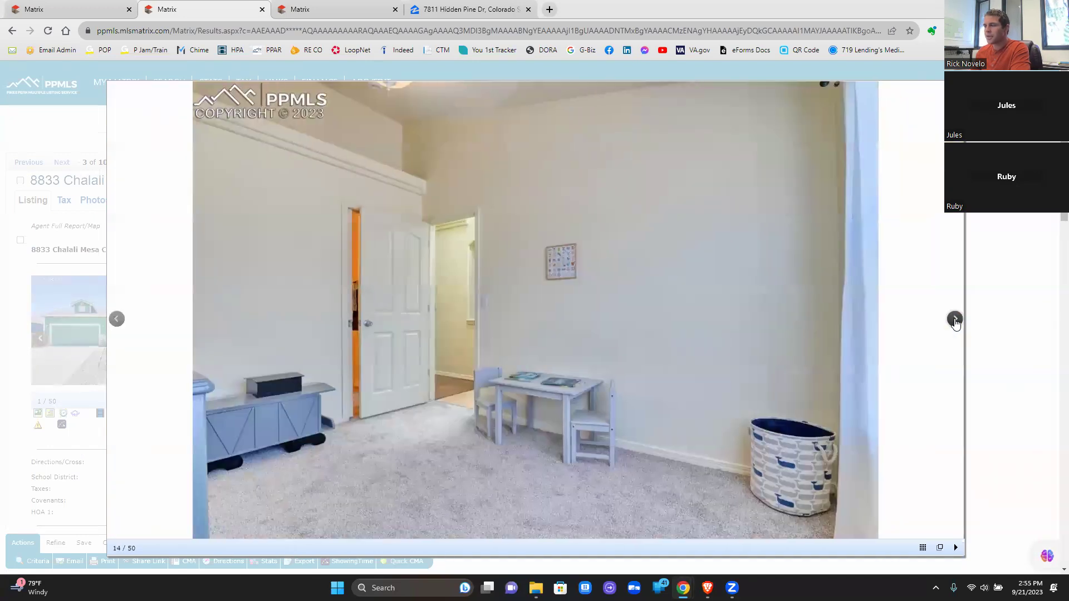
click(955, 319)
click(955, 319)
click(955, 319)
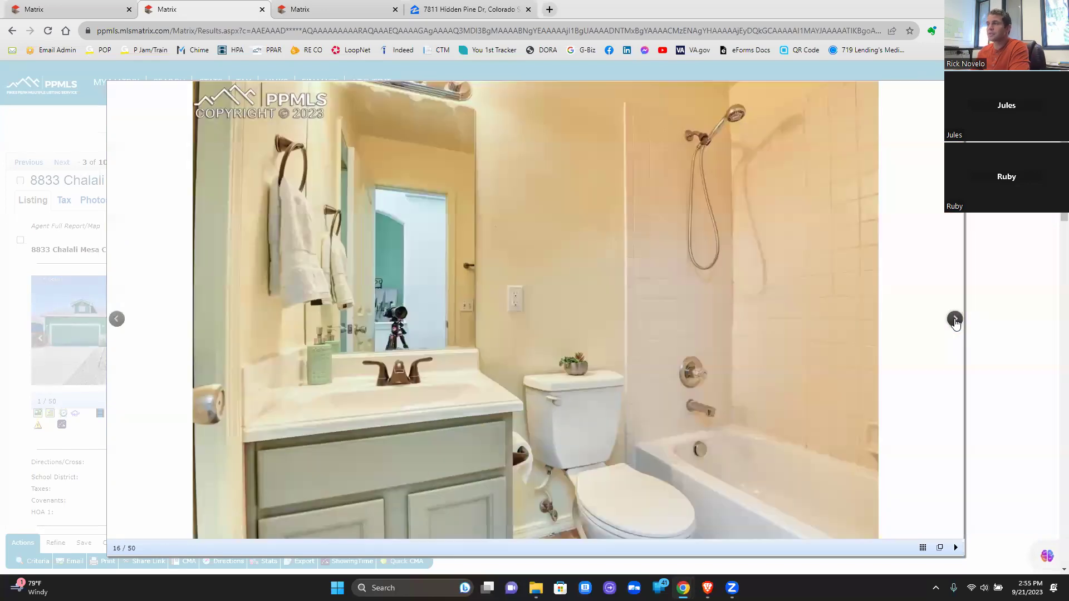
click(955, 319)
click(955, 320)
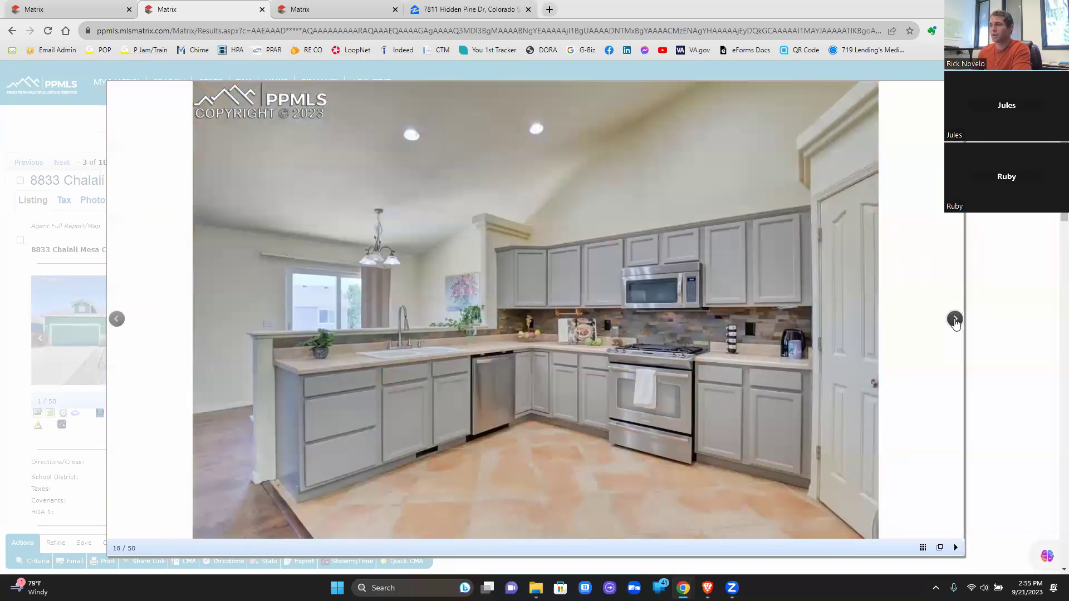
click(954, 319)
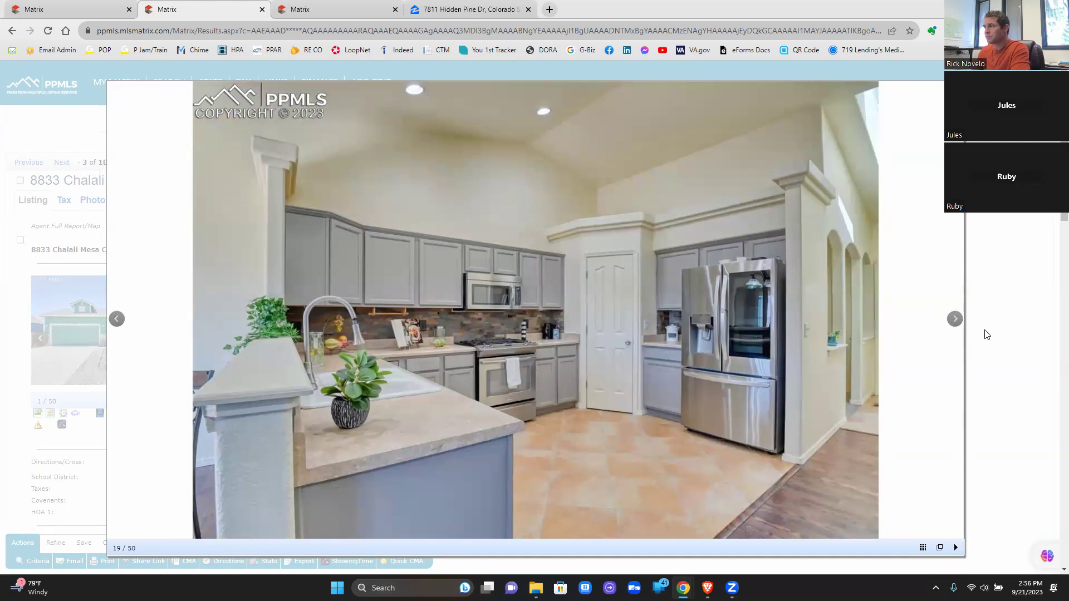
Step: View the kitchen, stove, dining nook and living room photos, then close the viewer
click(954, 320)
click(955, 320)
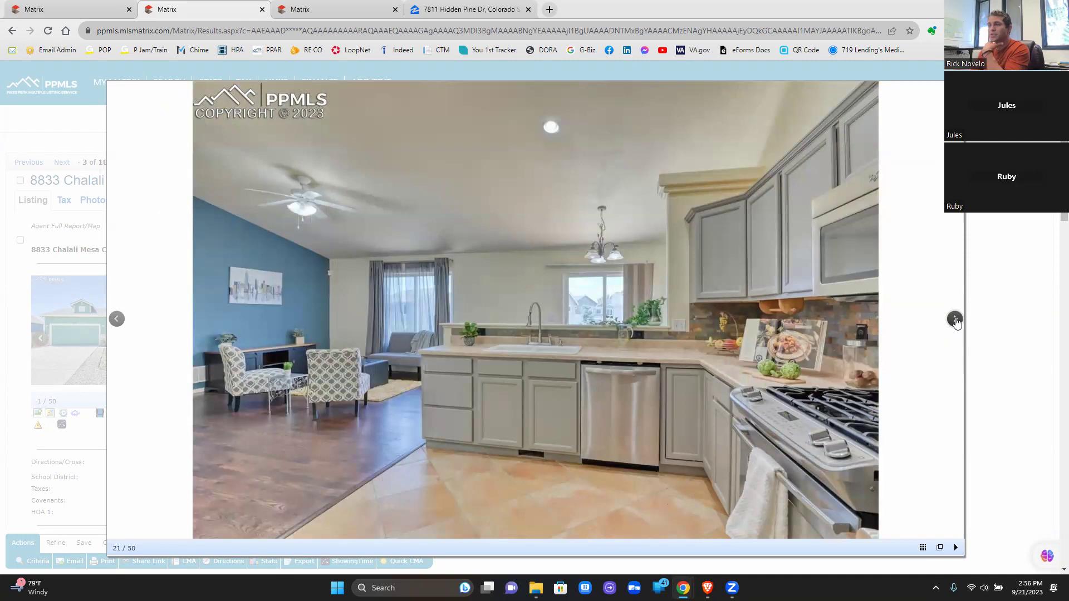
click(955, 320)
click(955, 320)
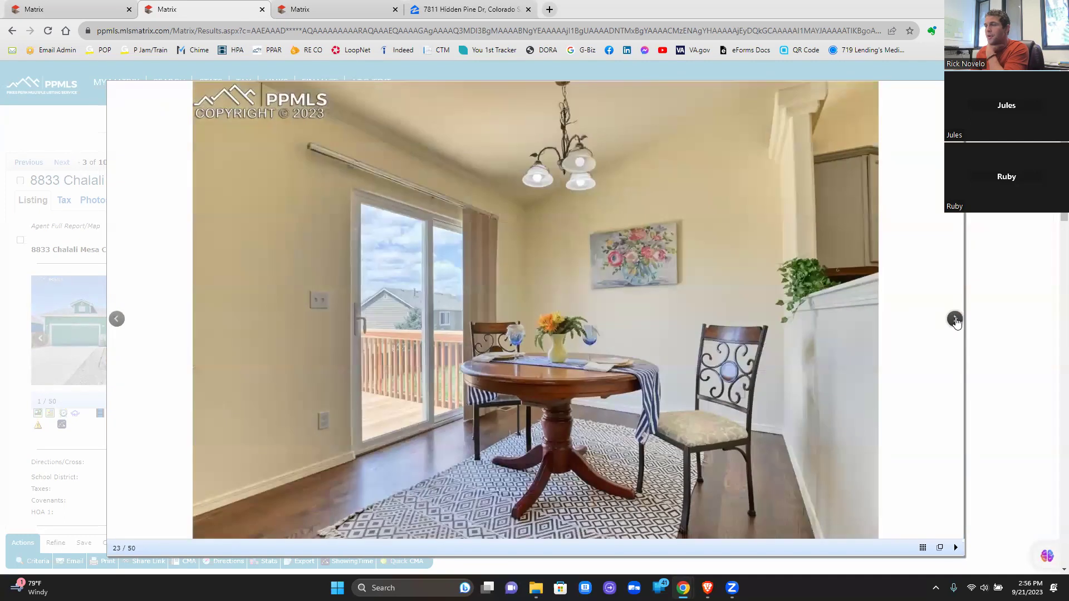
click(955, 320)
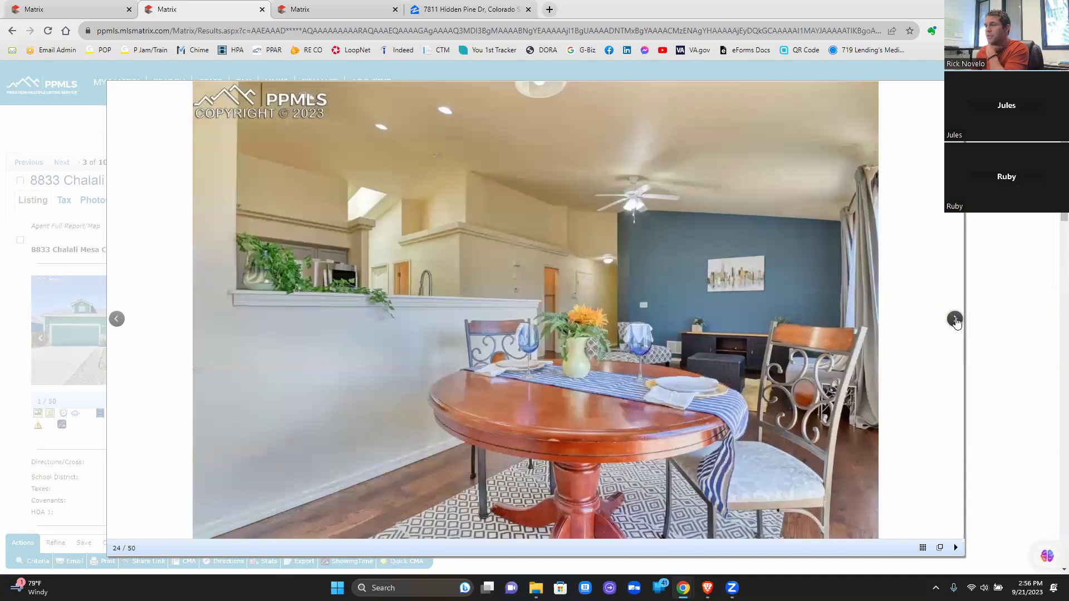
click(954, 320)
click(955, 320)
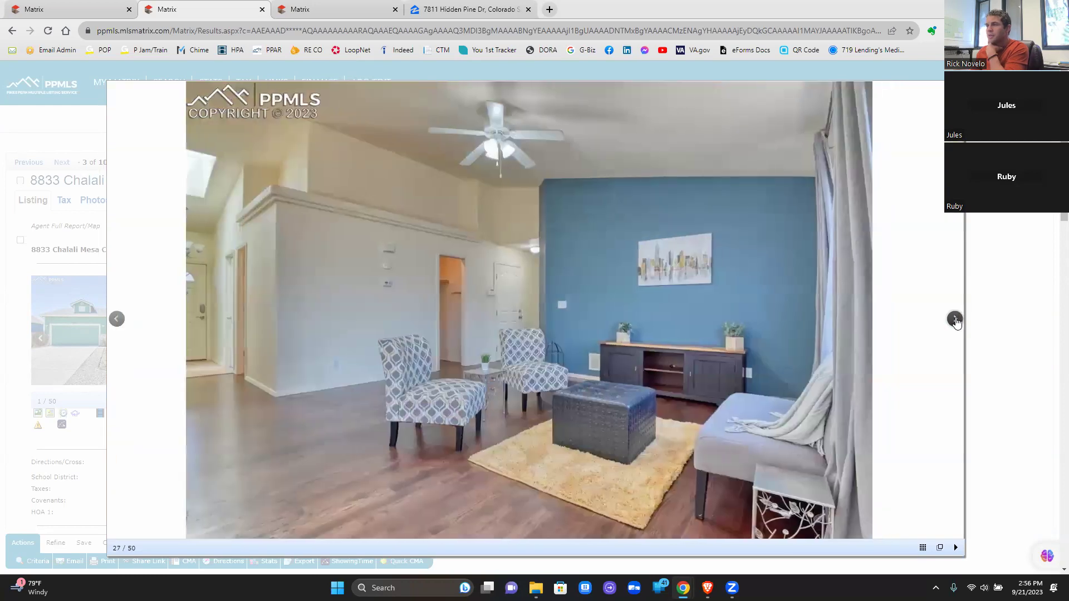
click(955, 320)
key(Escape)
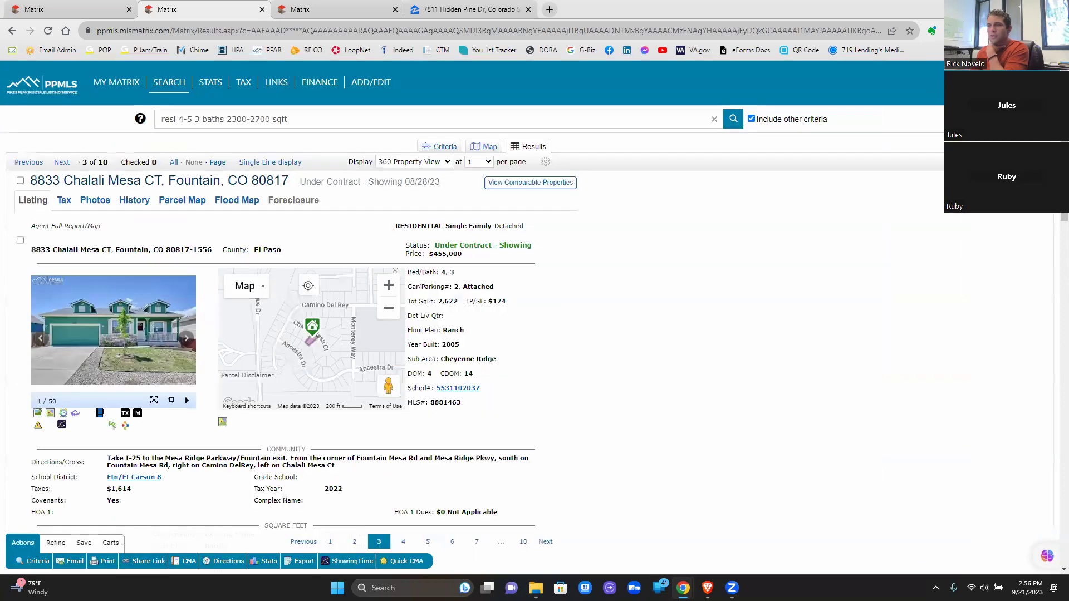
scroll(303, 439, down, 15)
scroll(303, 440, down, 5)
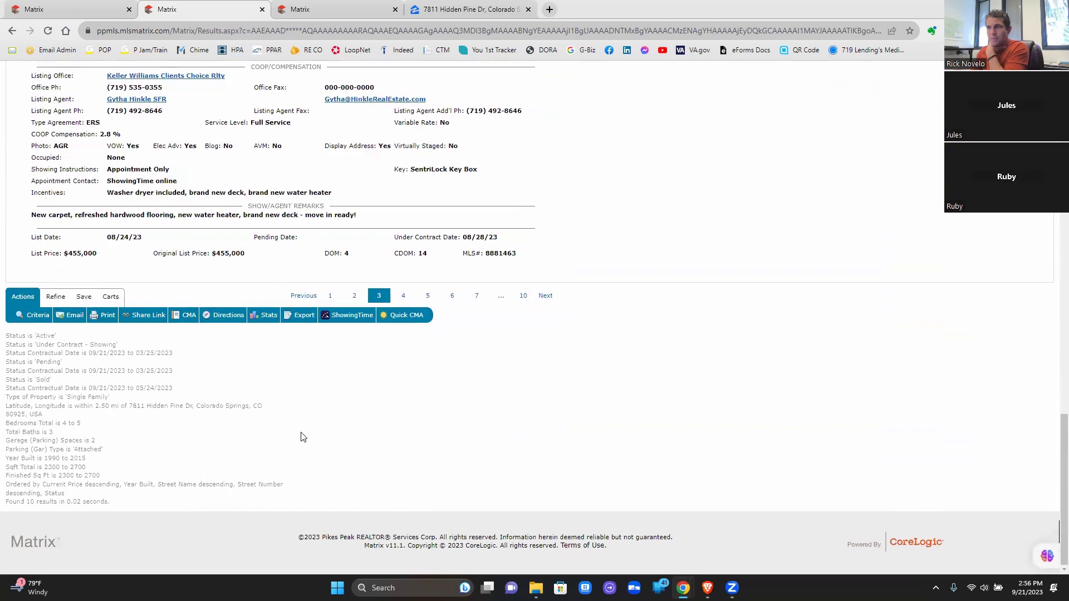
scroll(337, 388, up, 2)
double_click(334, 364)
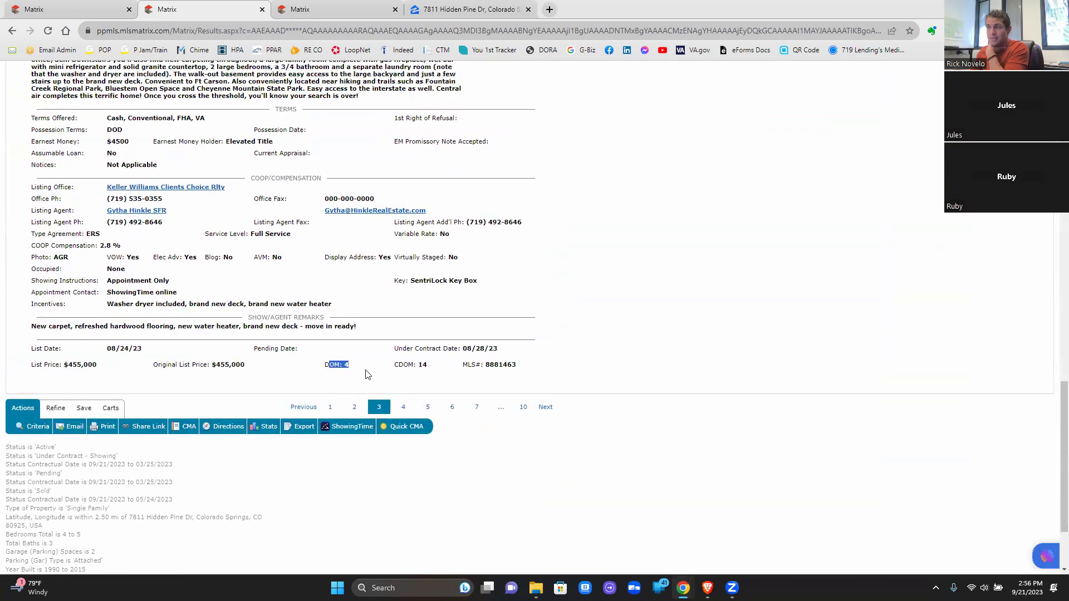
click(420, 367)
drag(414, 365, 428, 366)
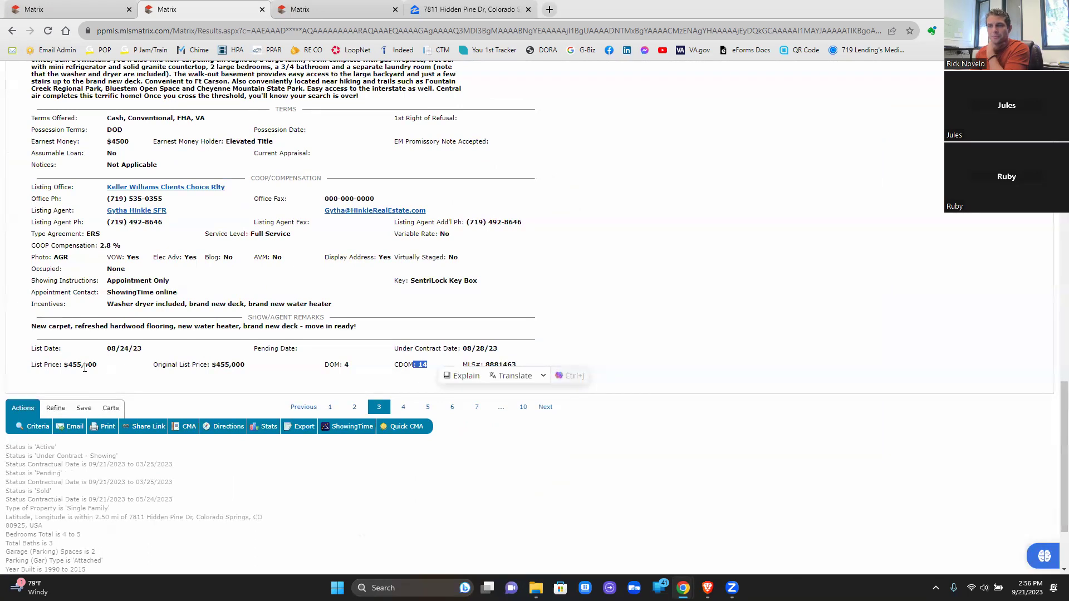
drag(112, 349, 238, 357)
scroll(384, 345, up, 12)
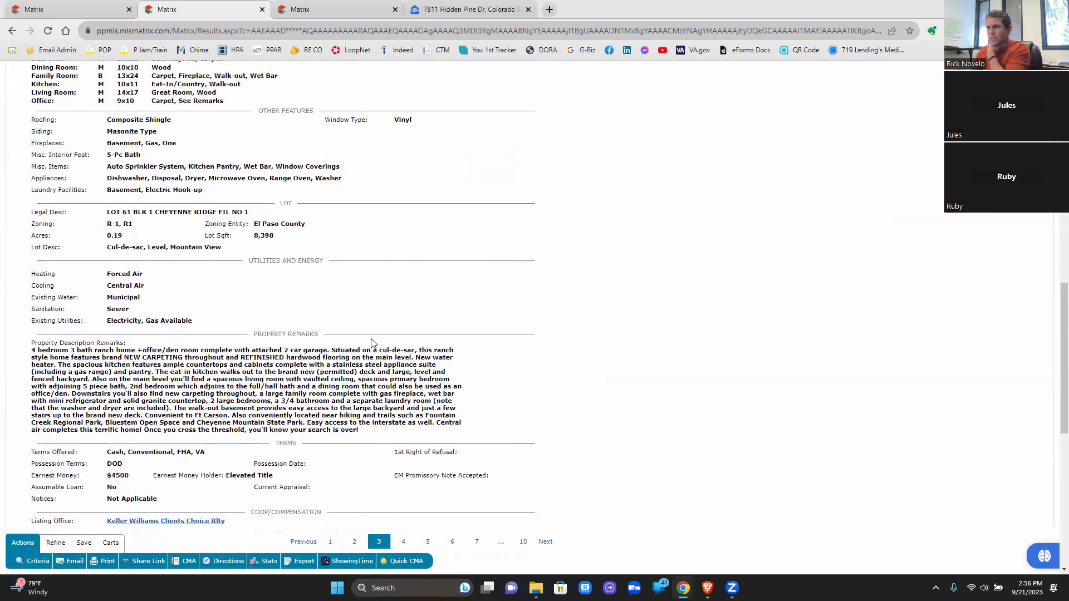
scroll(388, 342, up, 1)
scroll(389, 342, down, 6)
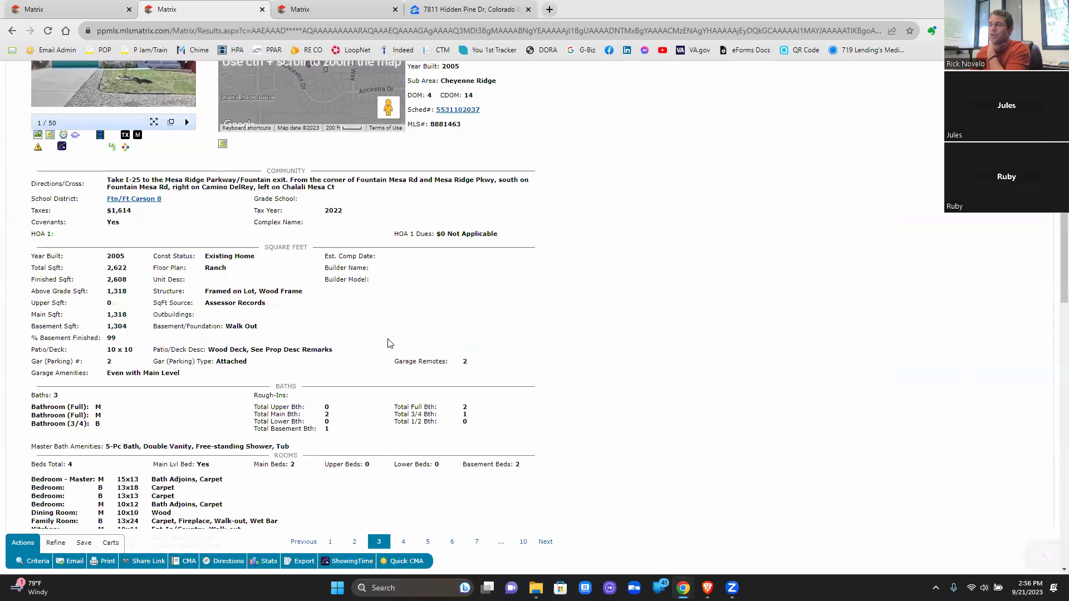
scroll(389, 342, up, 7)
scroll(431, 338, down, 13)
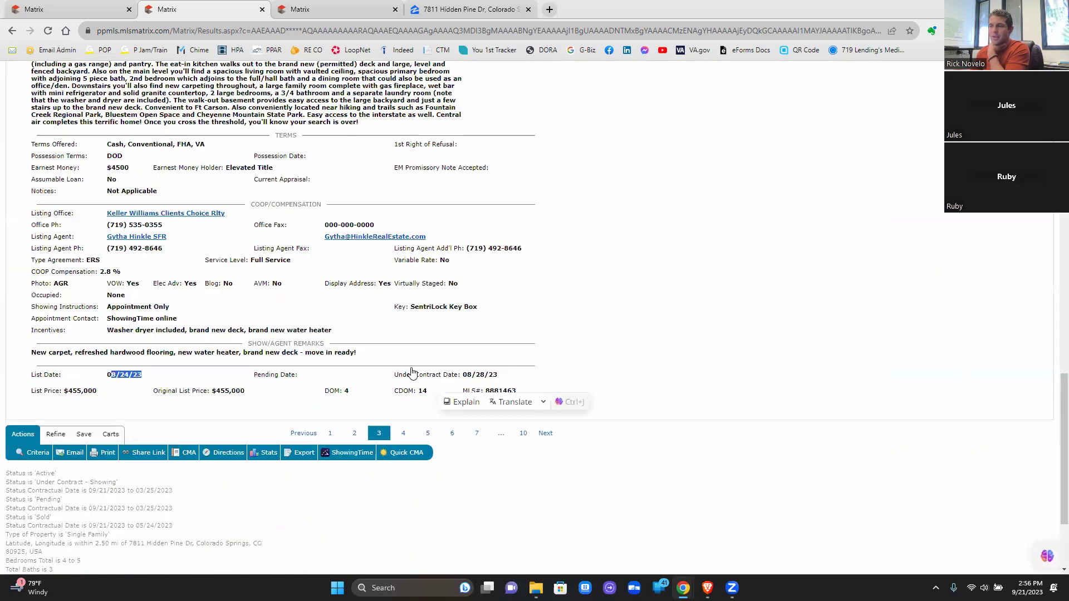
click(381, 249)
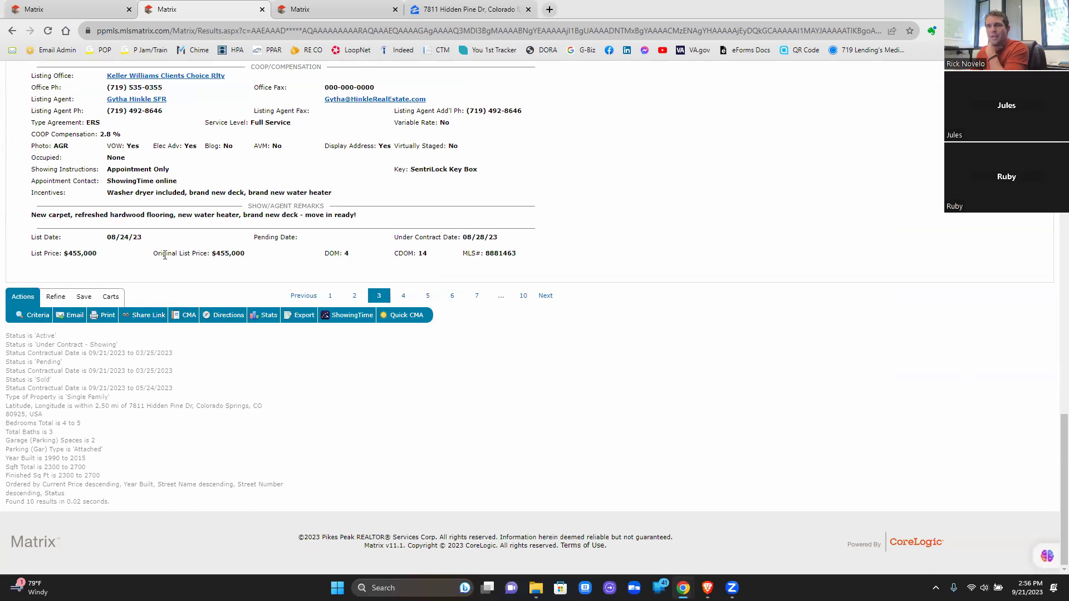
scroll(211, 256, up, 10)
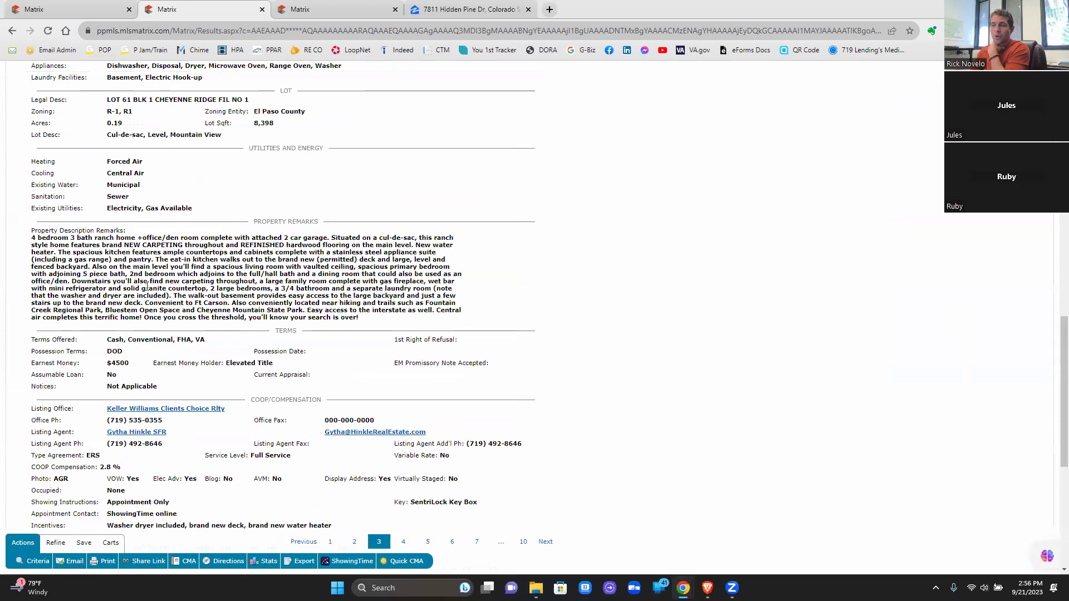
scroll(202, 318, up, 5)
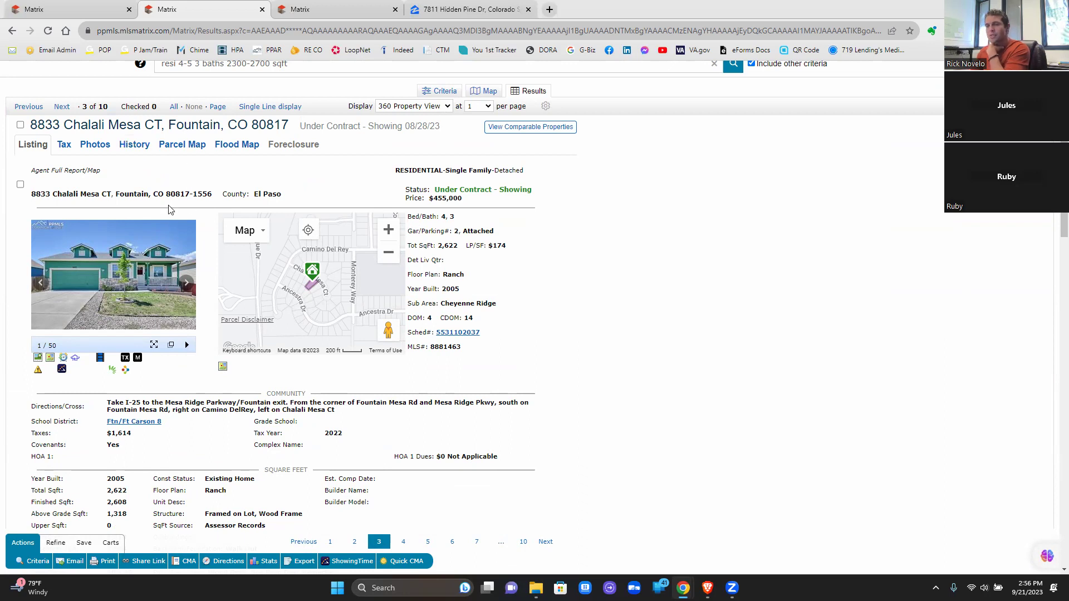
key(ctrl+shift+Tab)
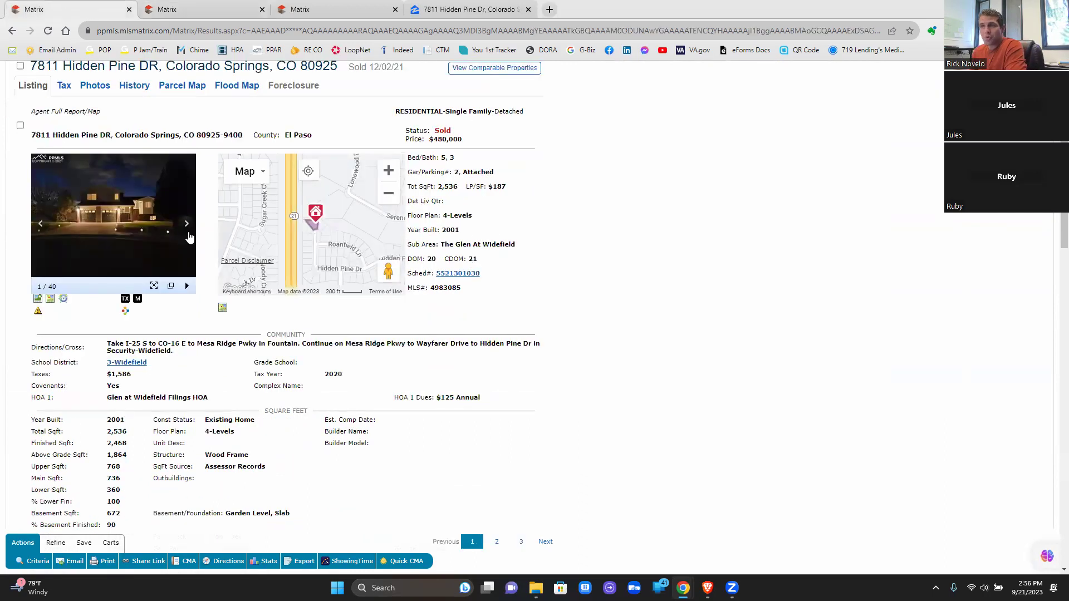
click(186, 224)
click(186, 223)
click(186, 223)
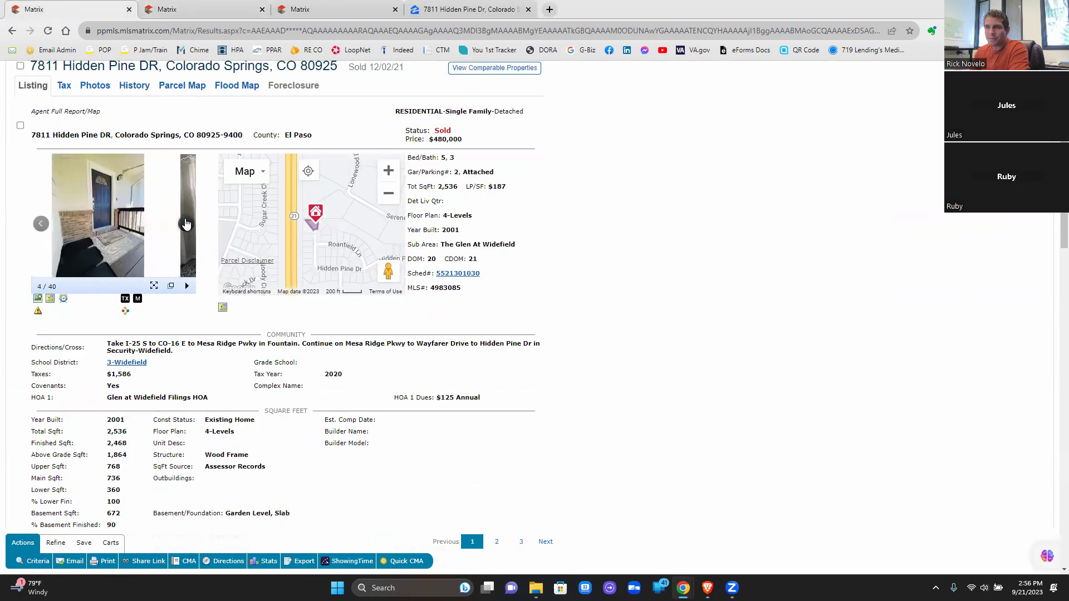
click(186, 223)
click(186, 223)
click(187, 224)
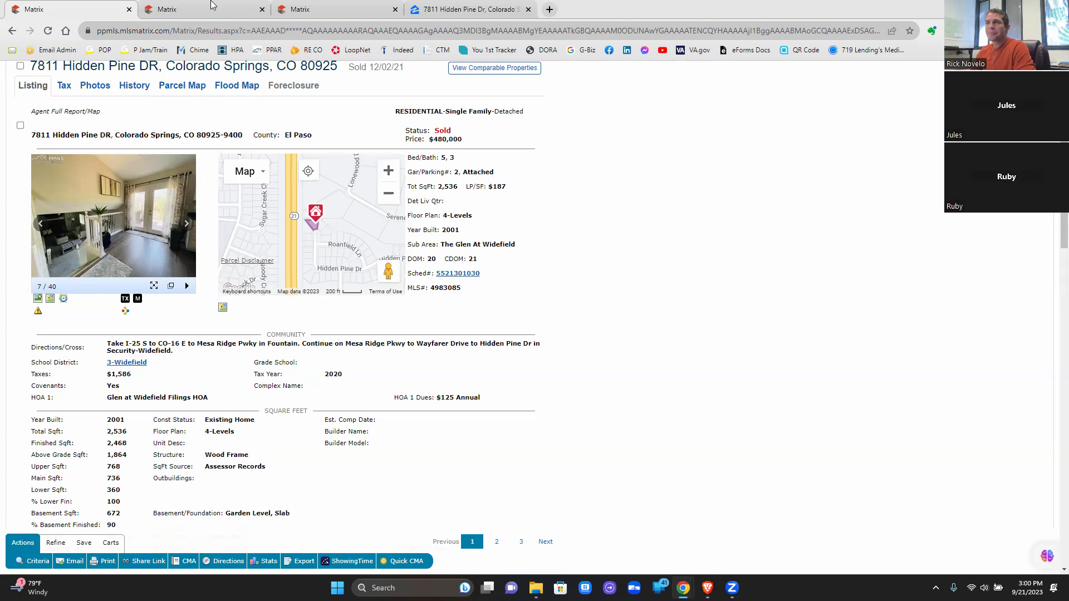
Step: Back on the comp tab, open the search criteria and set Total Baths to 2-3
click(184, 10)
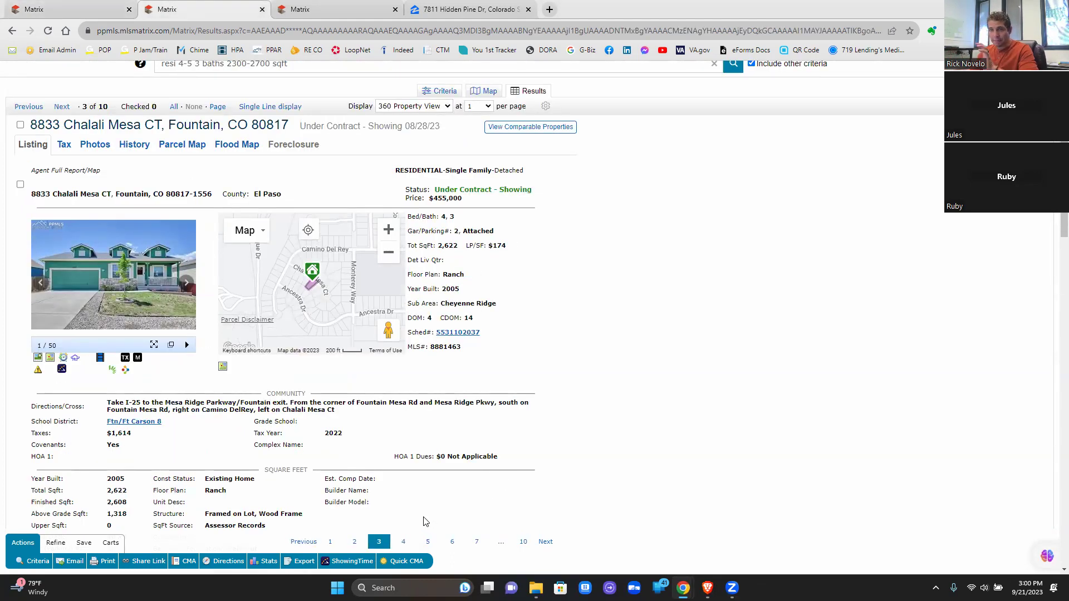
click(449, 92)
double_click(220, 136)
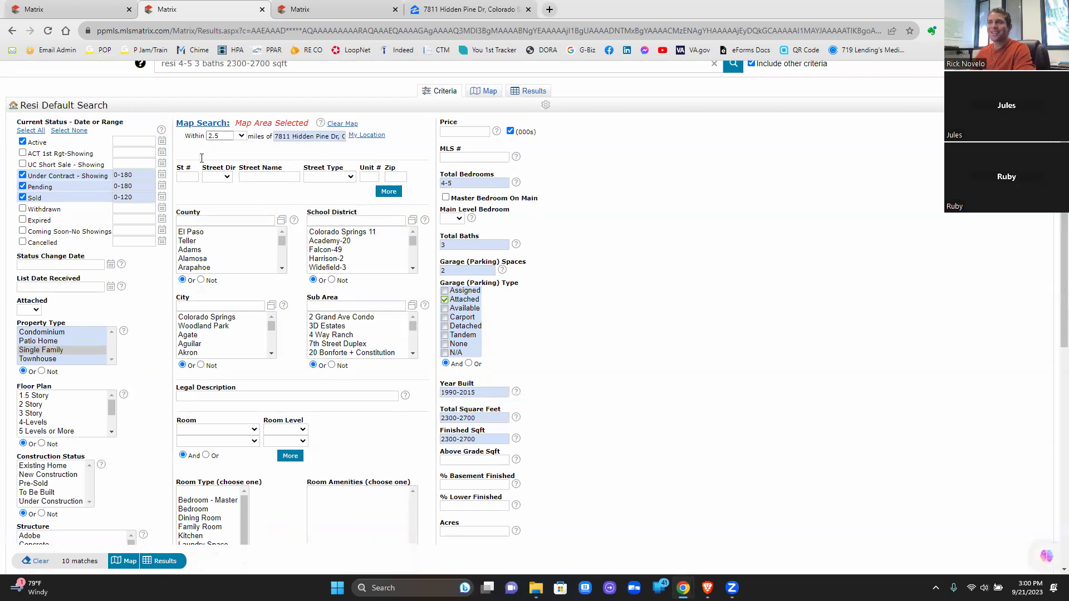
click(210, 146)
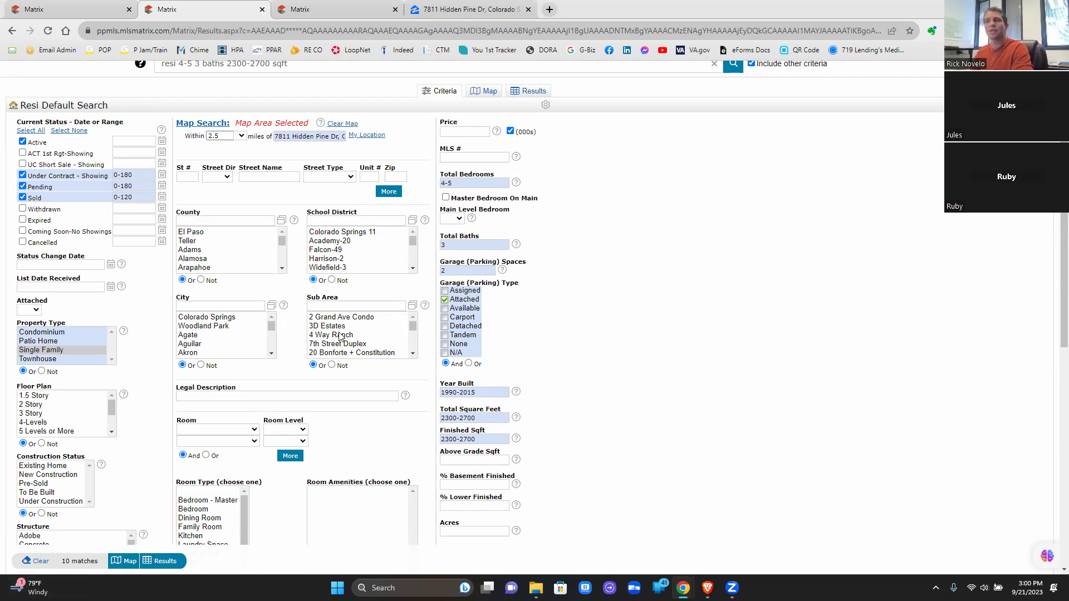
double_click(442, 245)
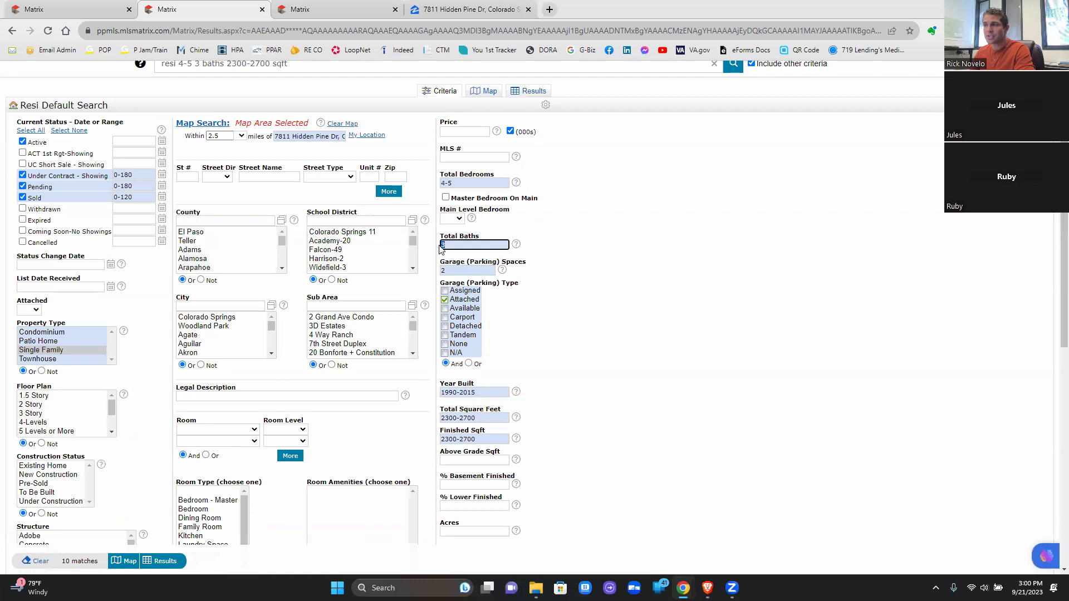
text(2-3)
click(718, 270)
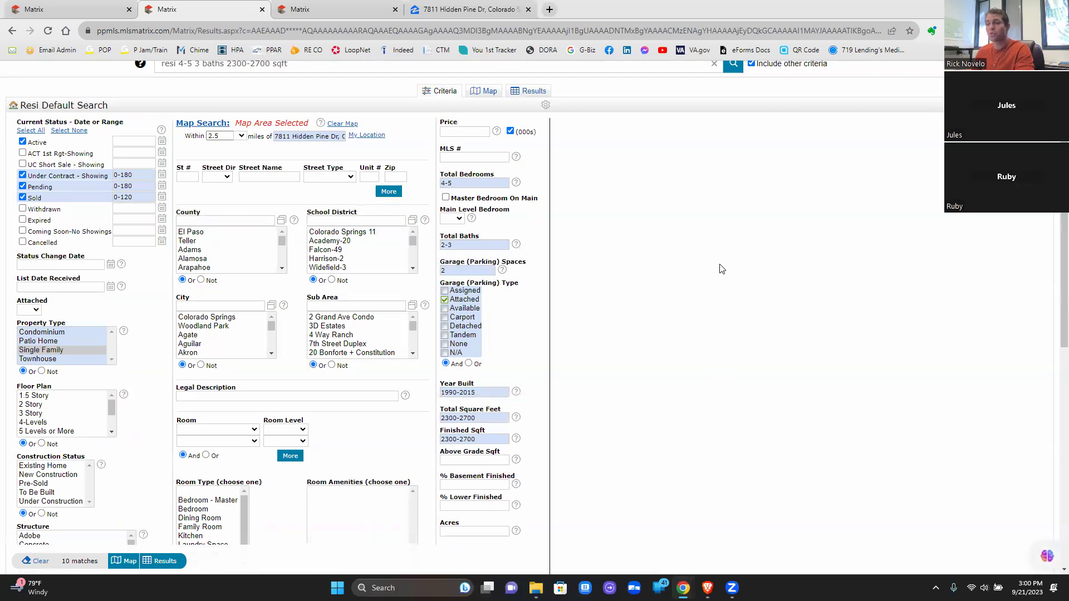
Step: Set Total Square Feet and Finished Sqft to 2250-2750 and show the 12 matches
click(317, 396)
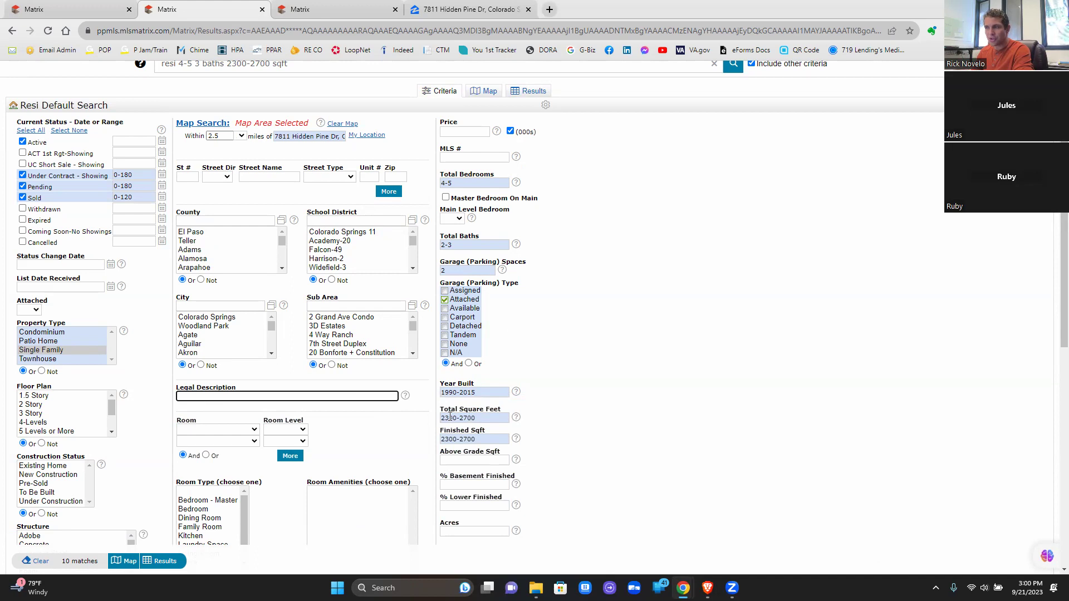
mouse_move(456, 421)
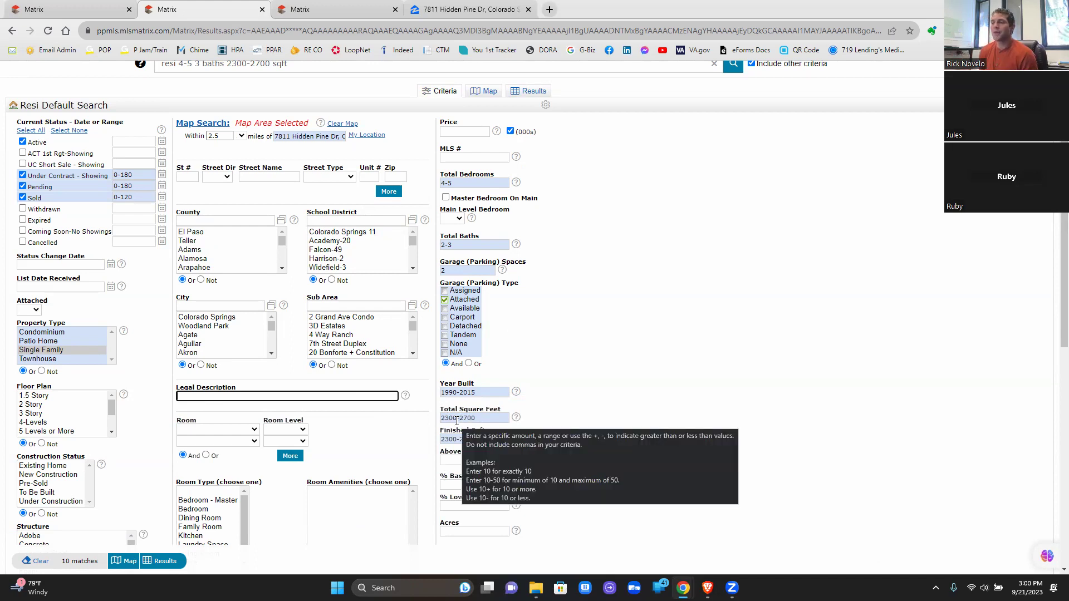
click(554, 366)
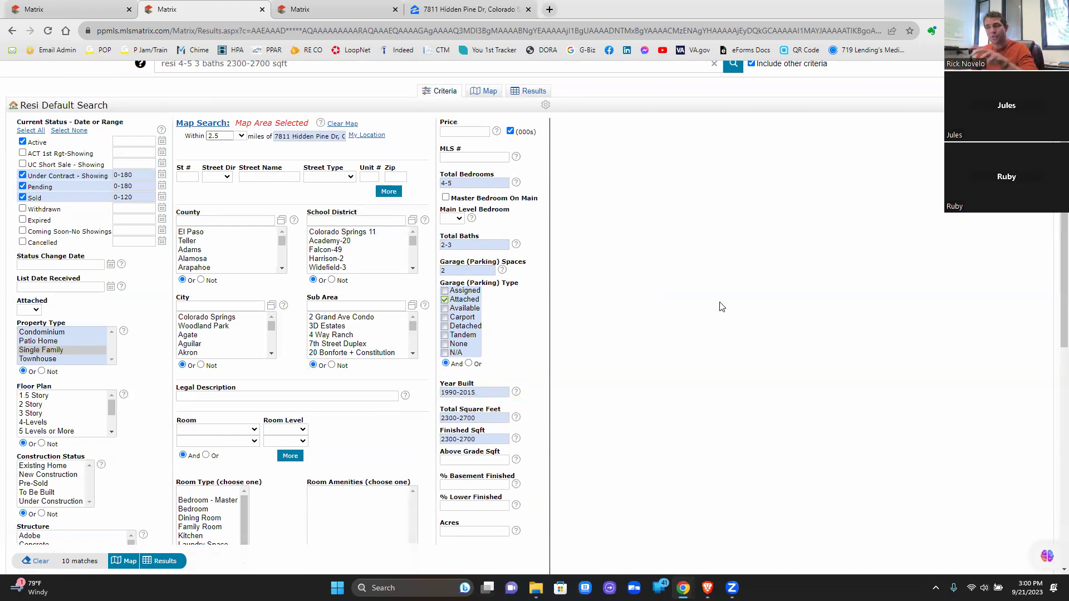
click(457, 418)
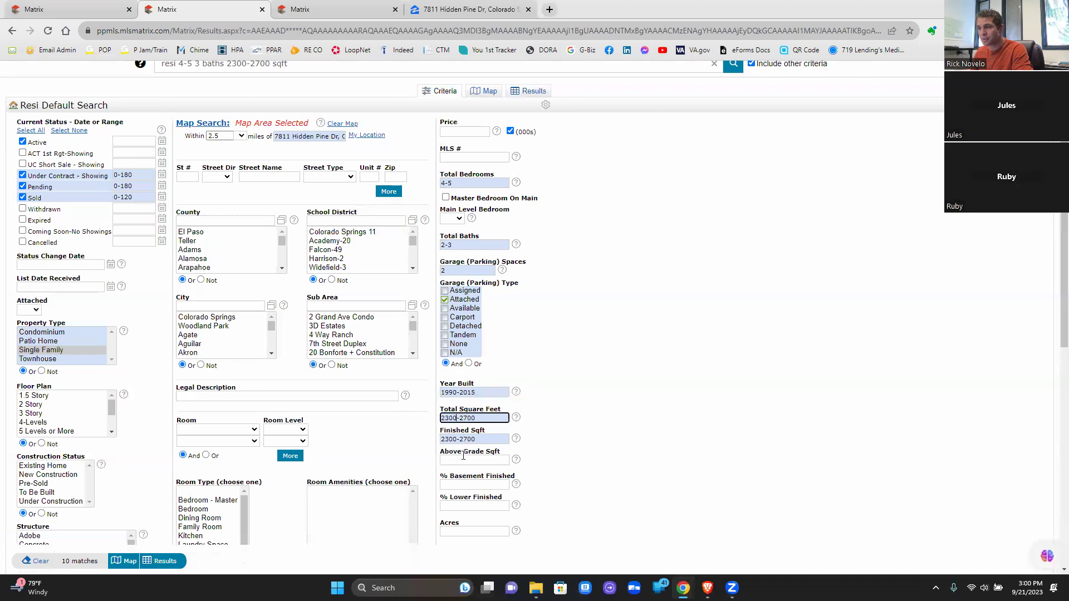
key(BackSpace)
key(BackSpace)
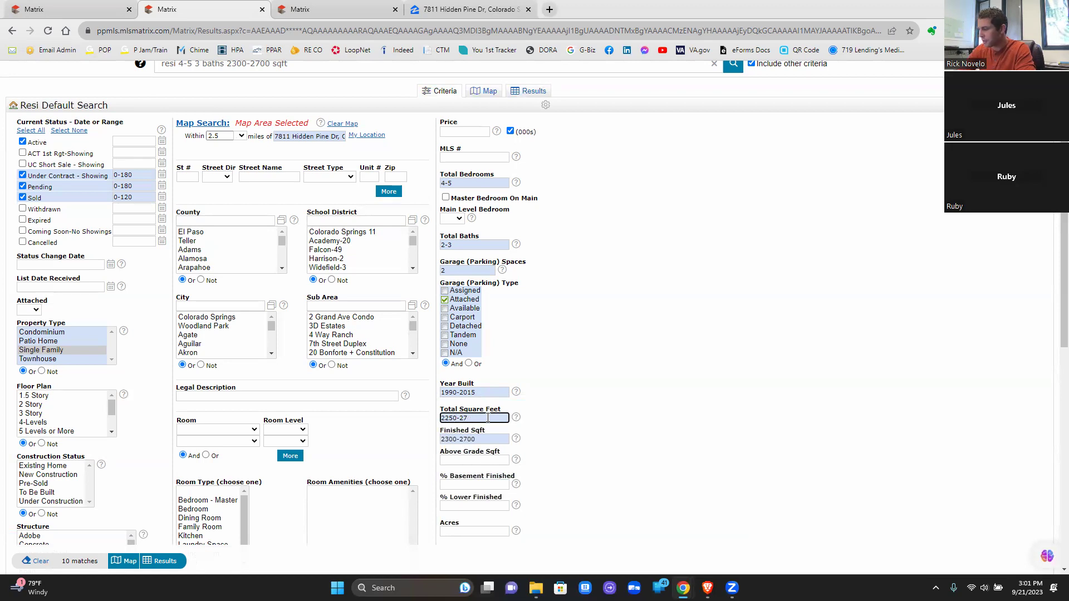
drag(488, 418, 405, 428)
key(ctrl+c)
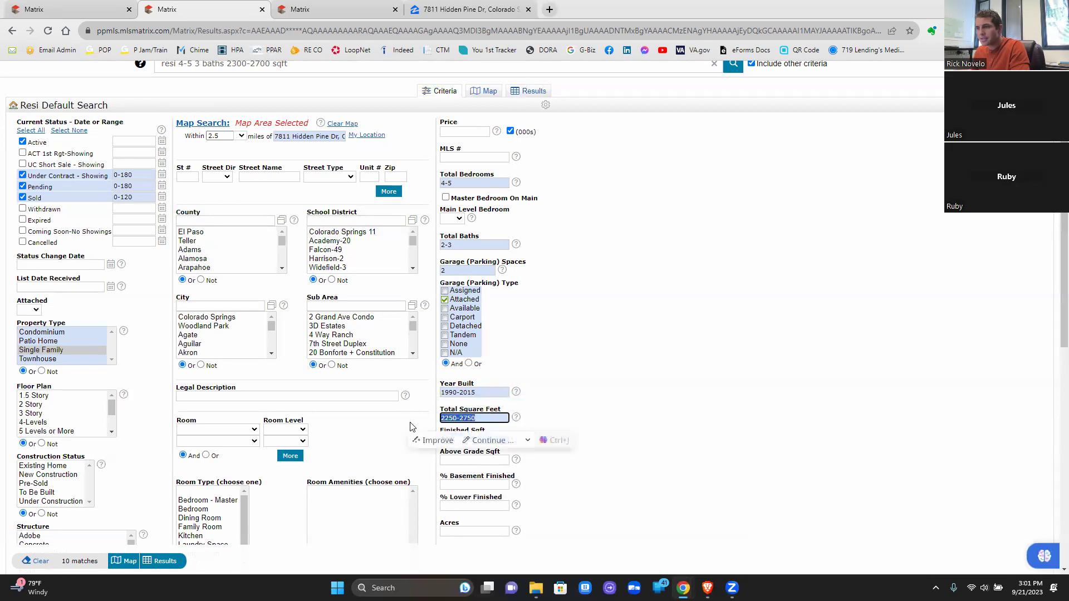
key(Tab)
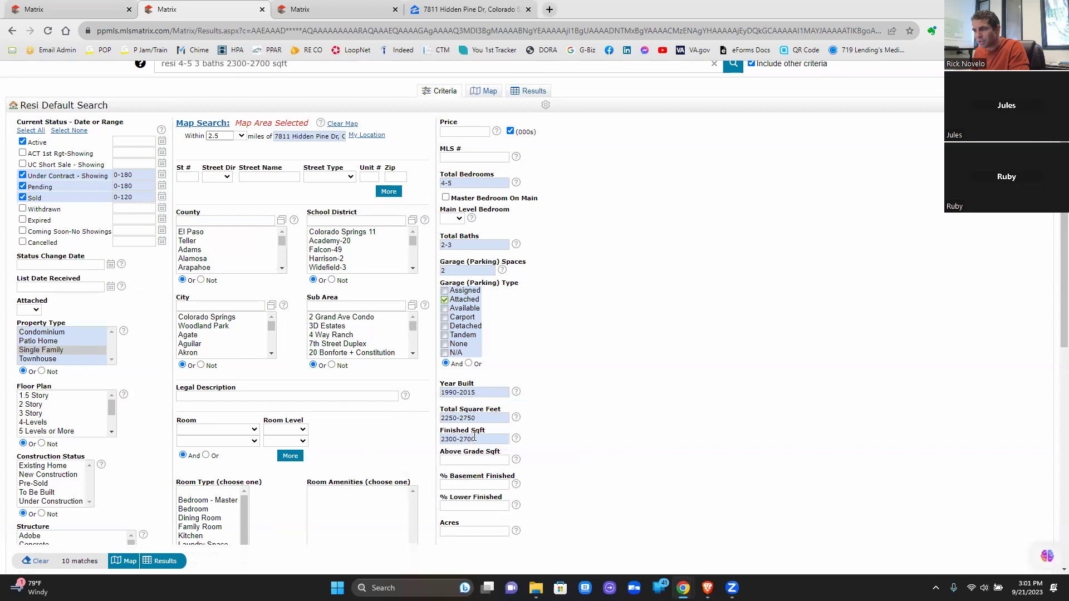
key(ctrl+v)
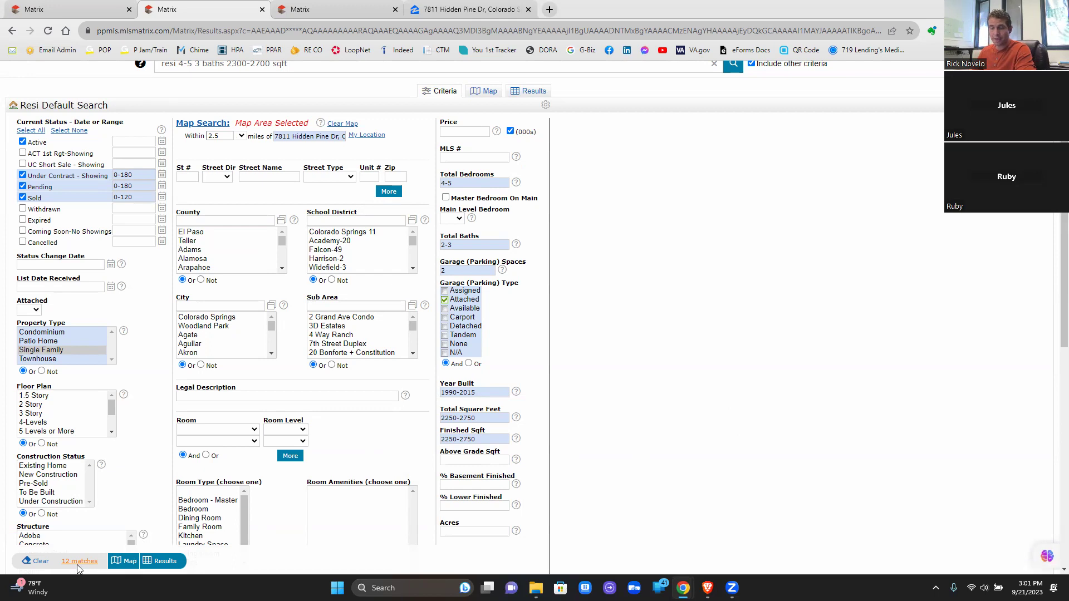
click(158, 564)
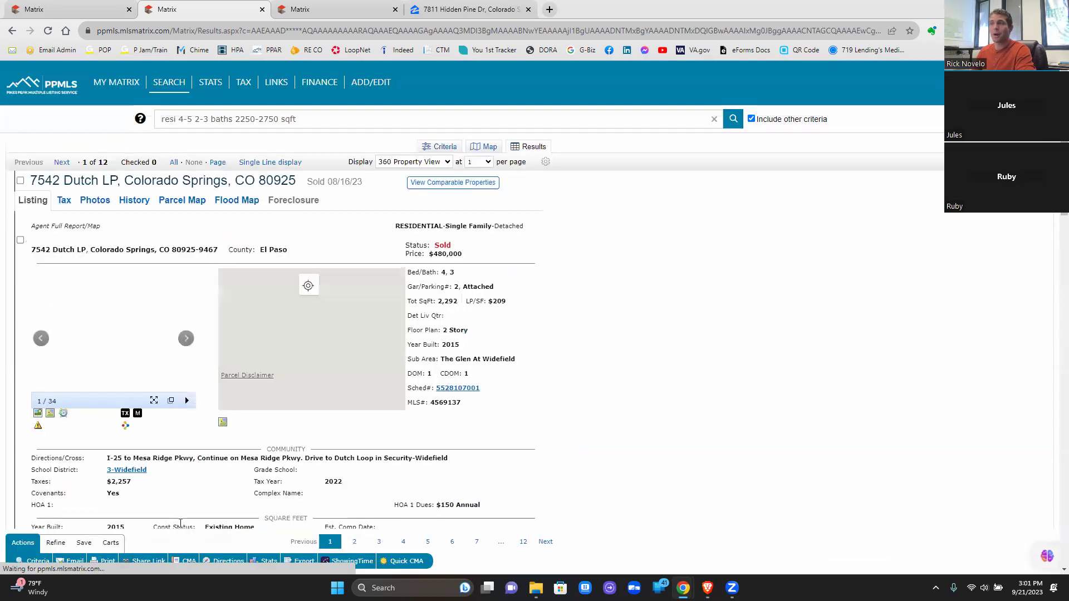
Step: Show the 12 results as a Single Line table and open 7542 Dutch LP (MLS# 4569137)
click(423, 161)
click(409, 171)
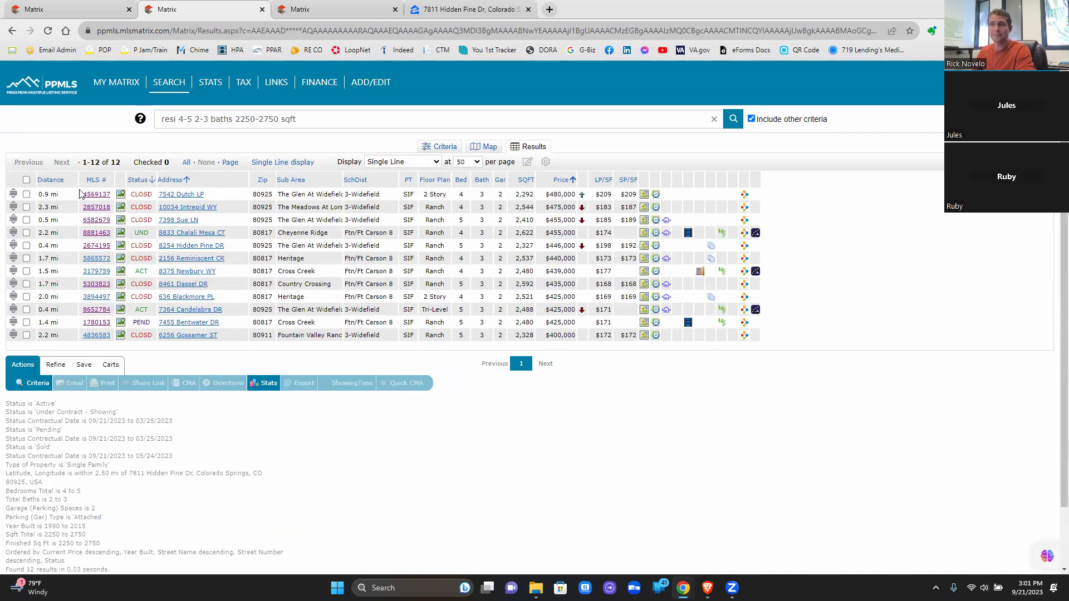
click(94, 195)
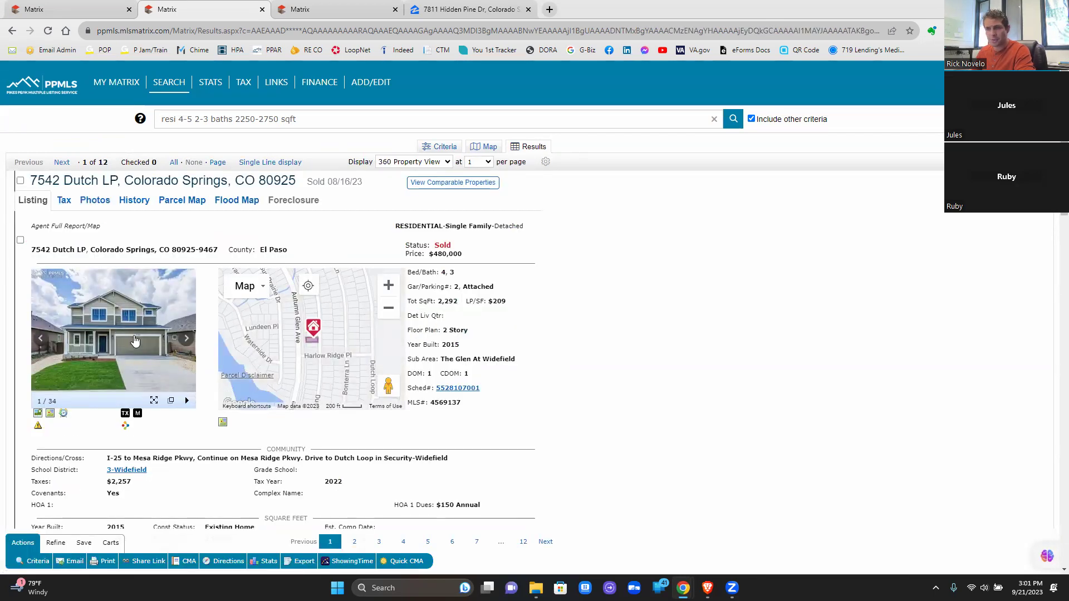
Step: Highlight the bed/bath figures and pop out the 34 photos as a thumbnail album
drag(441, 272, 456, 273)
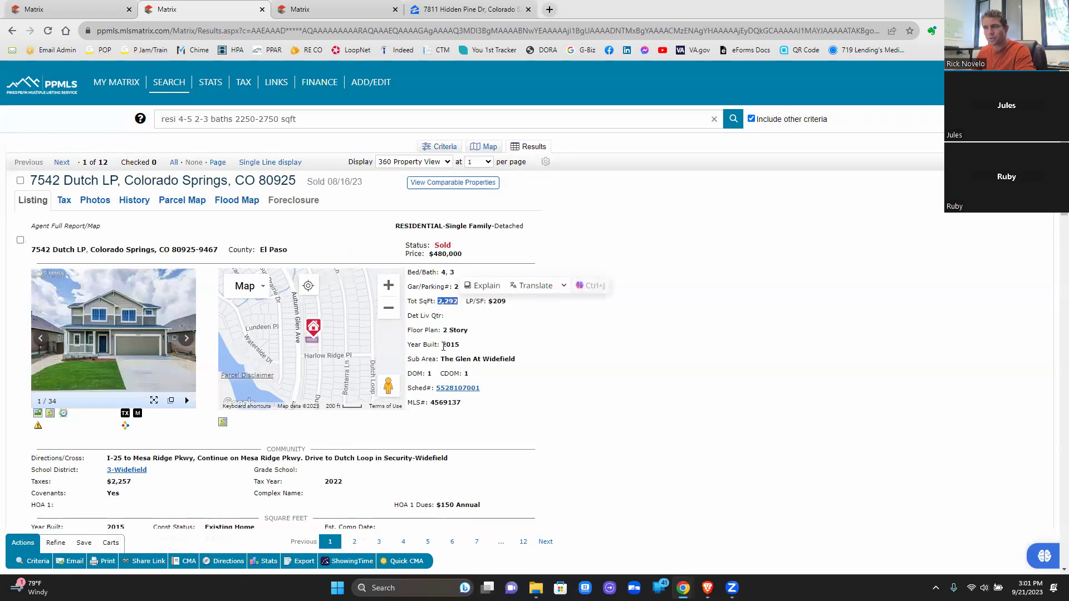
click(170, 401)
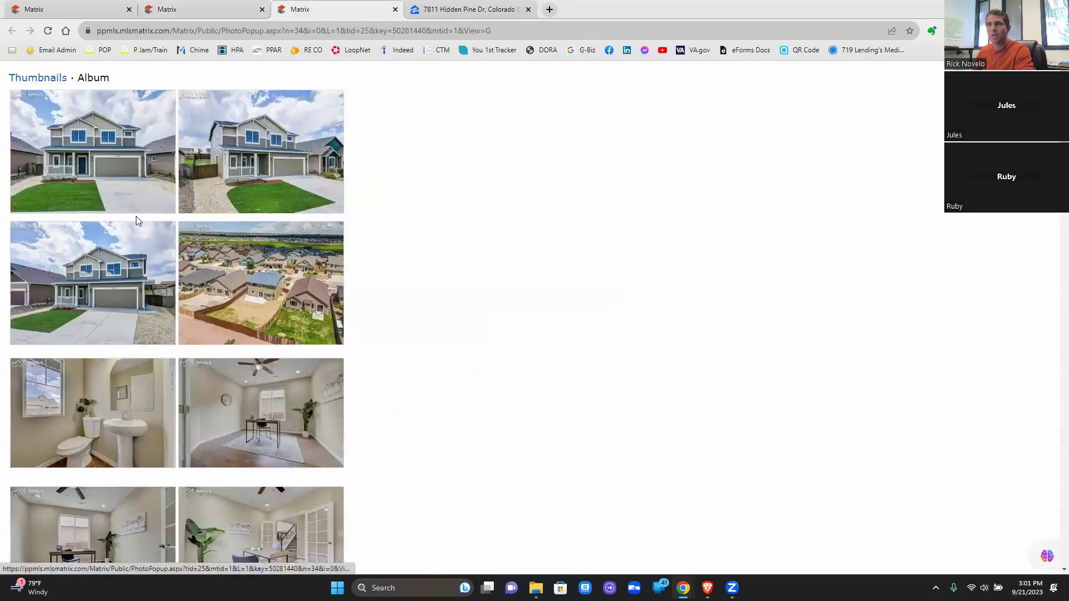
Step: Back on the 7542 Dutch LP tab, enlarge its photos and advance through bathroom and office shots
click(206, 14)
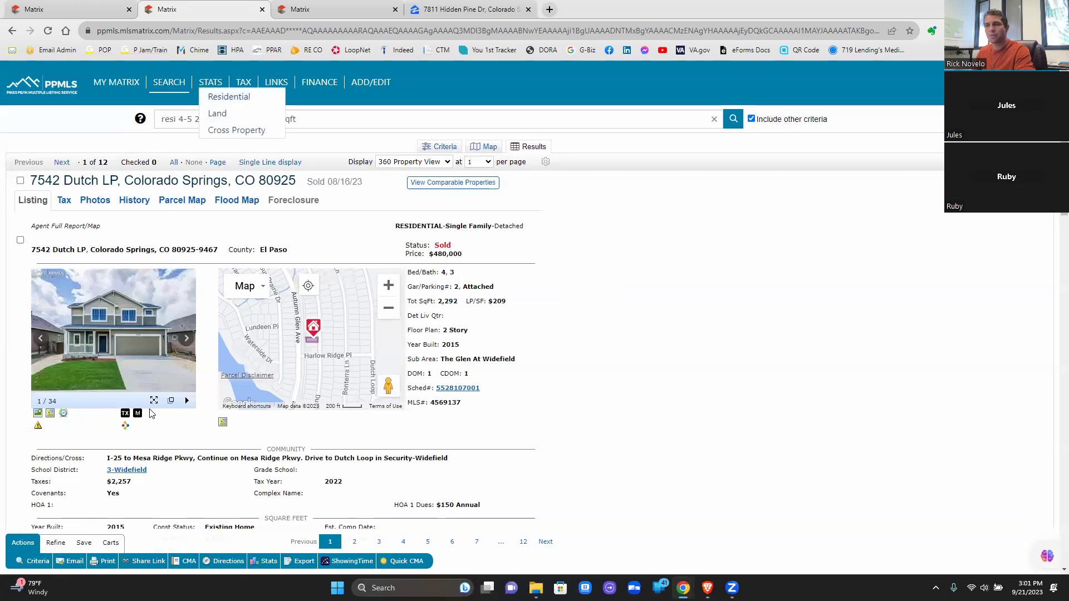
click(157, 403)
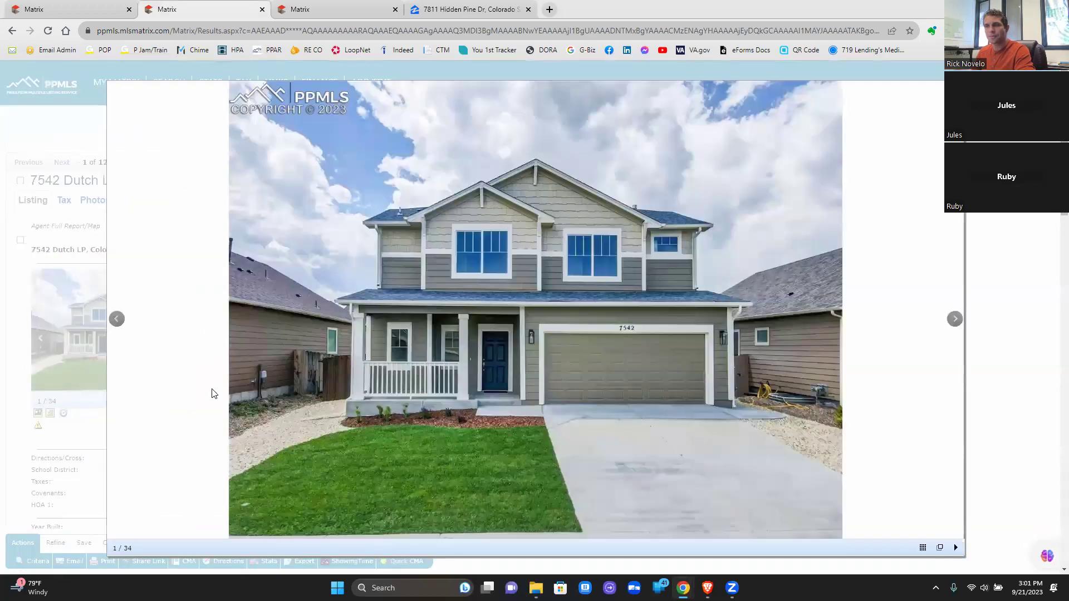
click(956, 320)
click(956, 320)
click(955, 320)
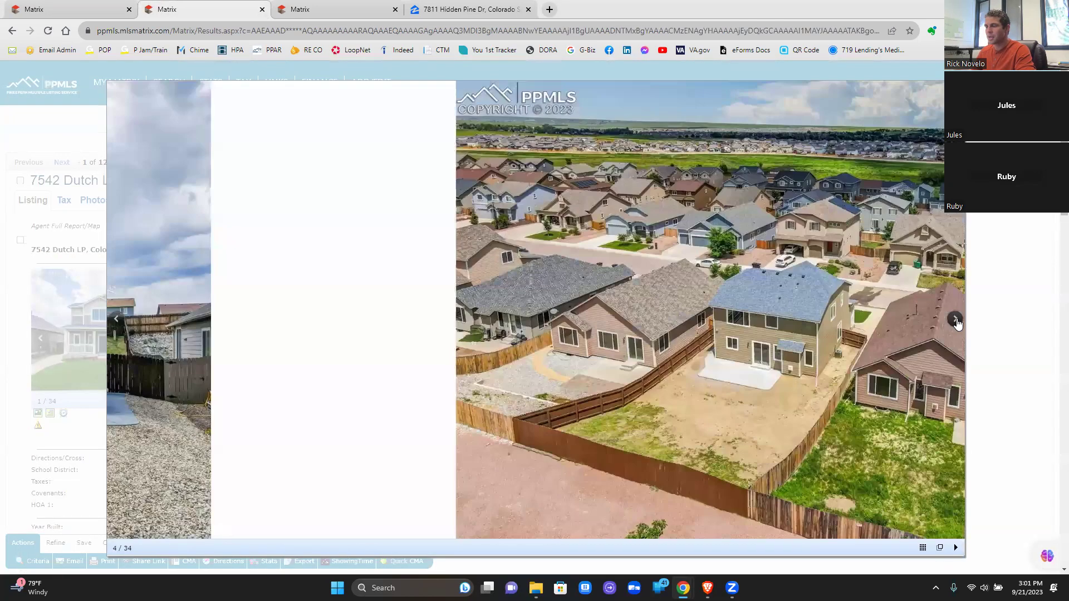
click(955, 320)
click(956, 320)
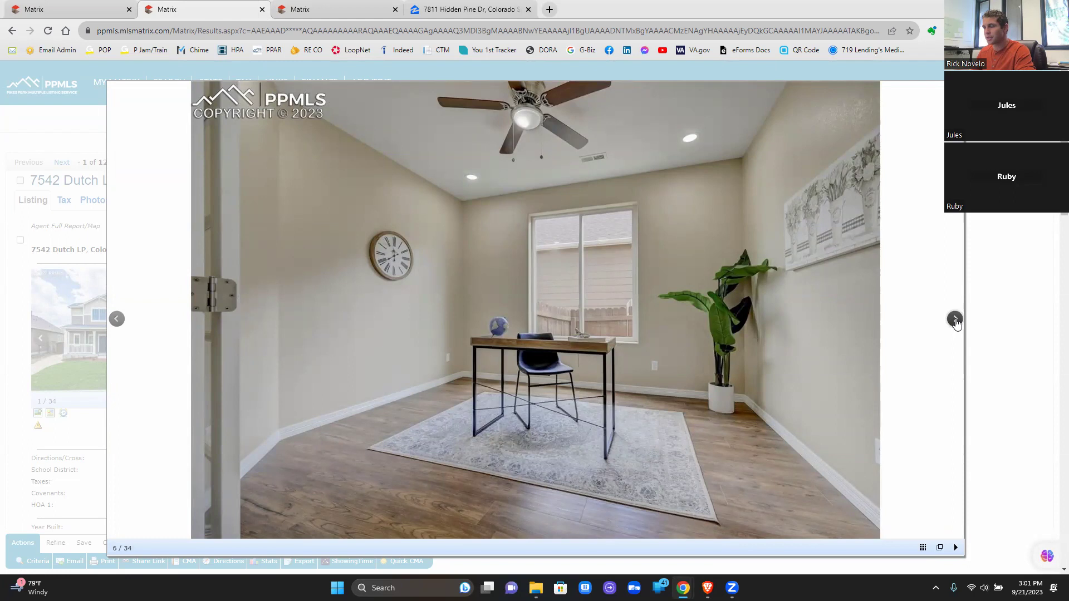
click(955, 320)
click(955, 320)
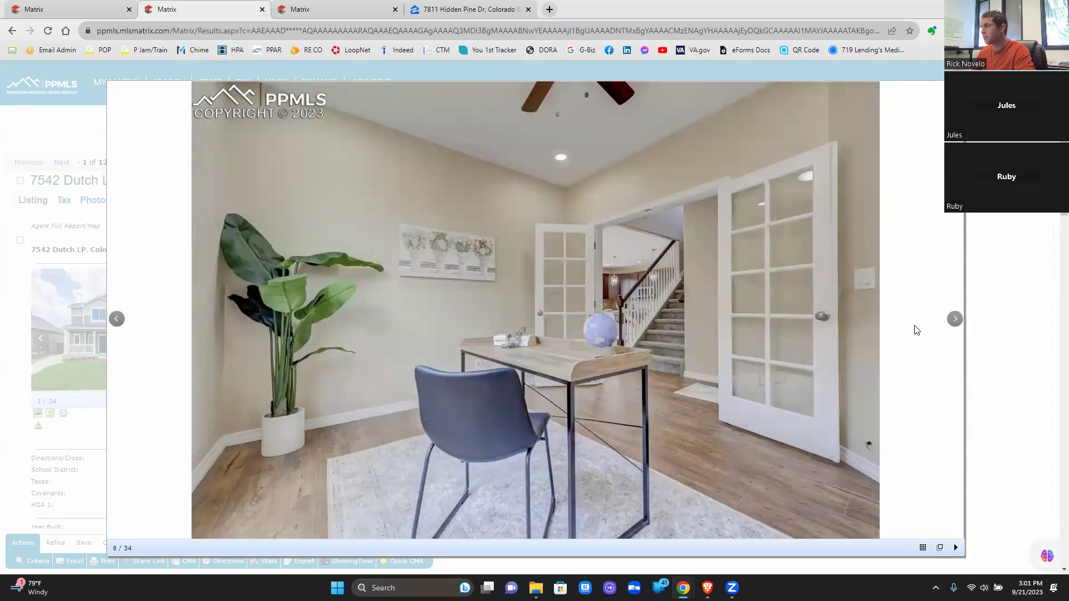
click(955, 319)
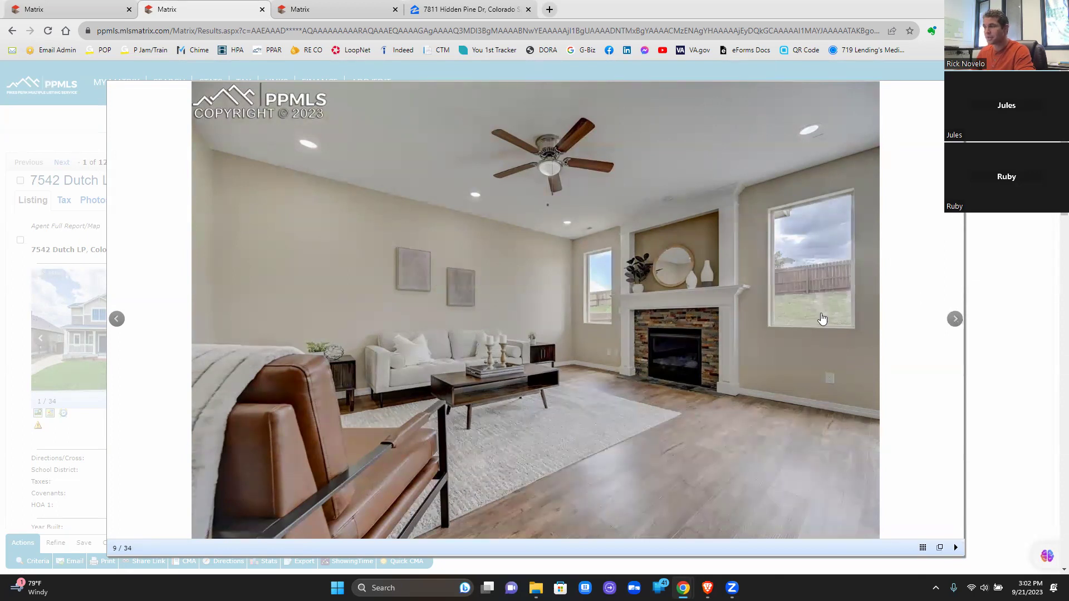
click(955, 320)
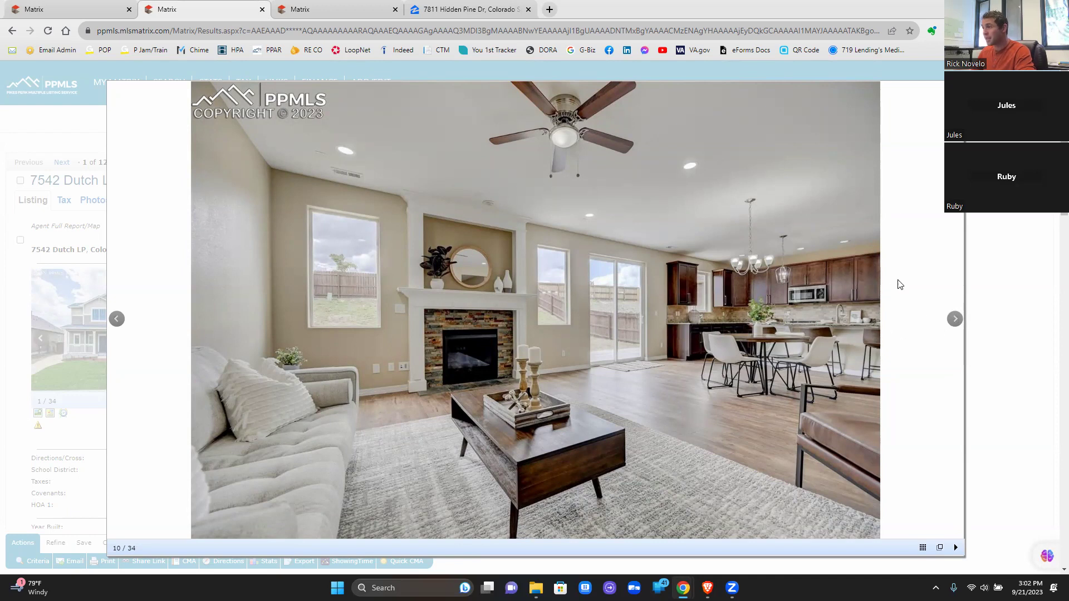
click(955, 320)
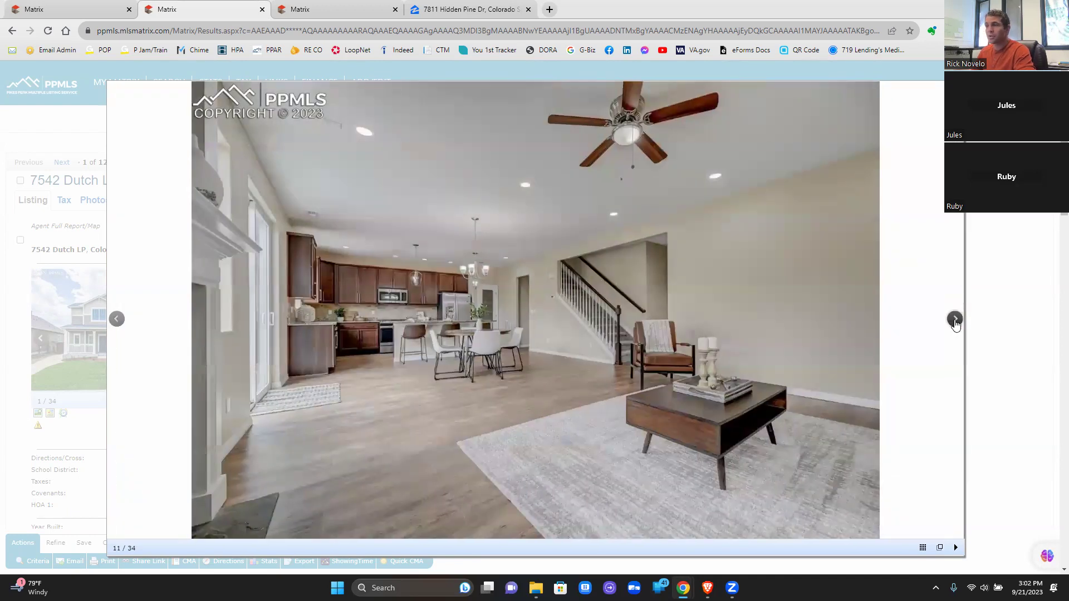
click(955, 320)
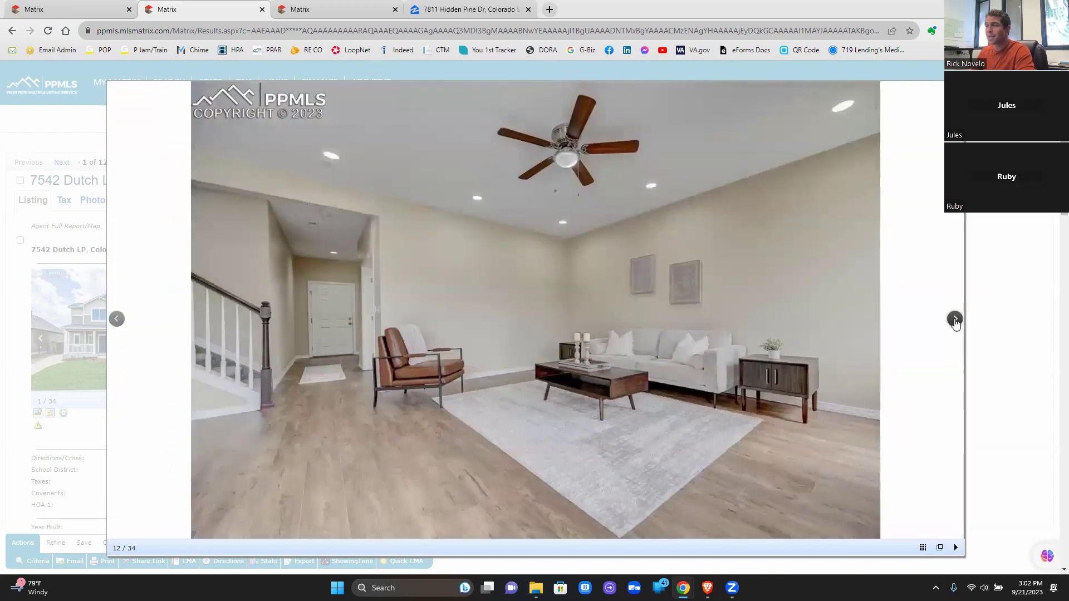
click(955, 321)
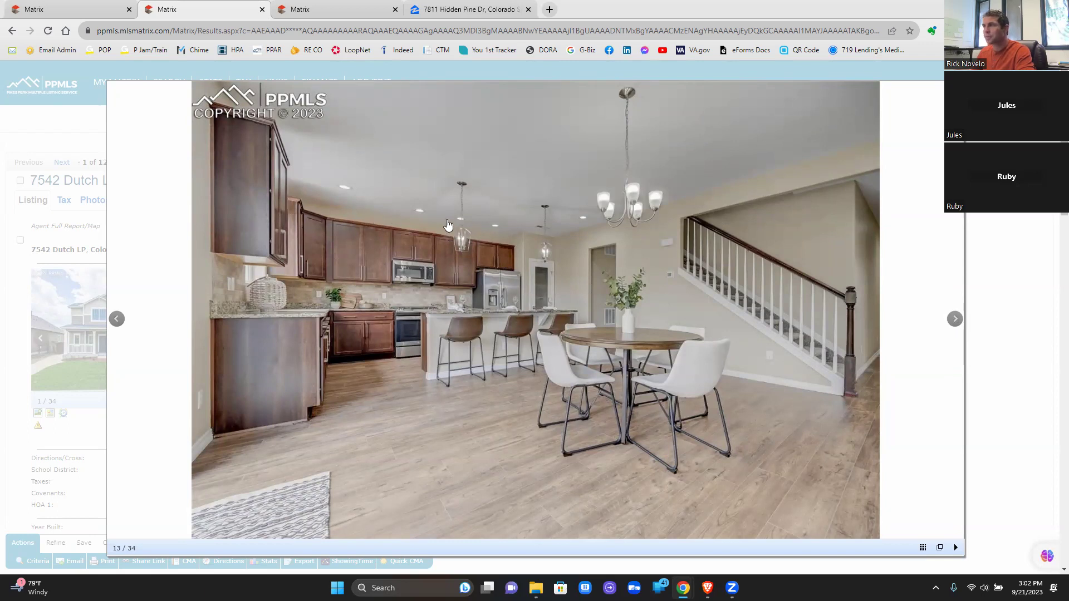
click(954, 319)
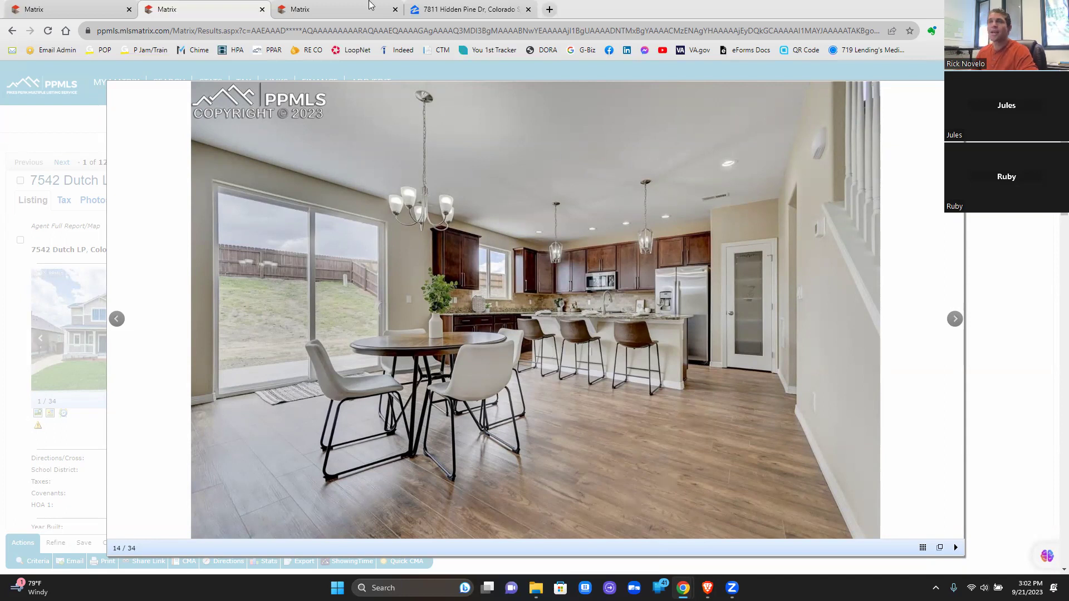
click(32, 17)
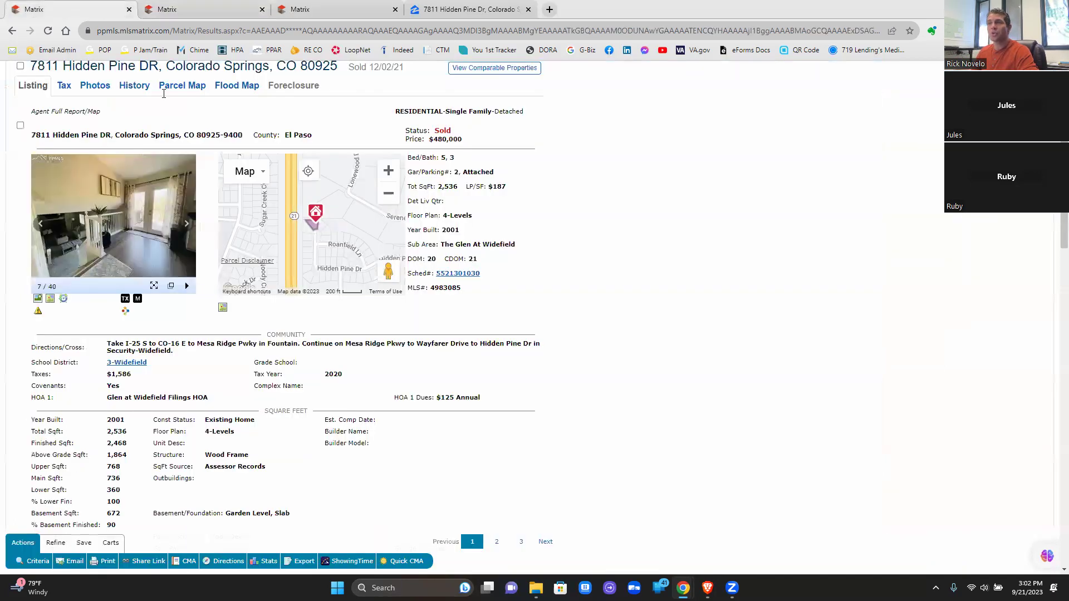
Step: Open and close the subject's photo viewer, then highlight the $480,000 Zestimate on Zillow
click(141, 244)
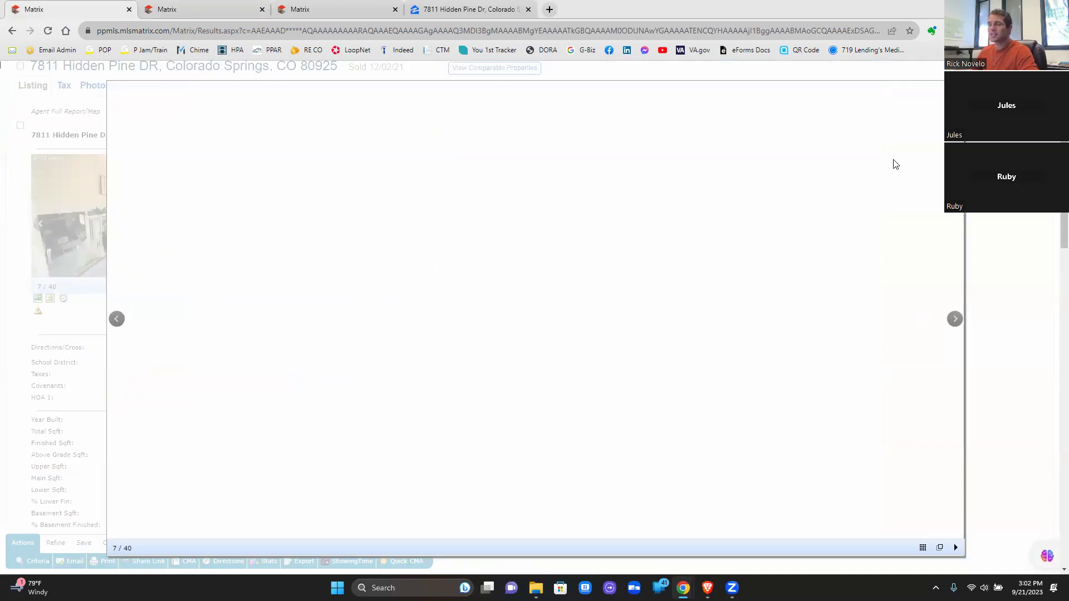
click(749, 189)
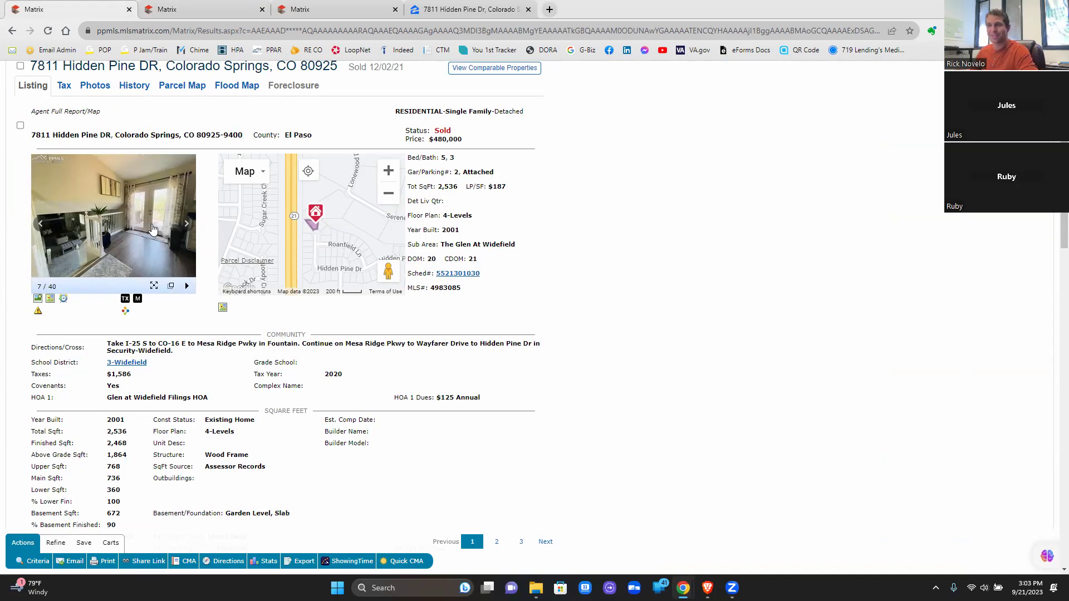
click(442, 10)
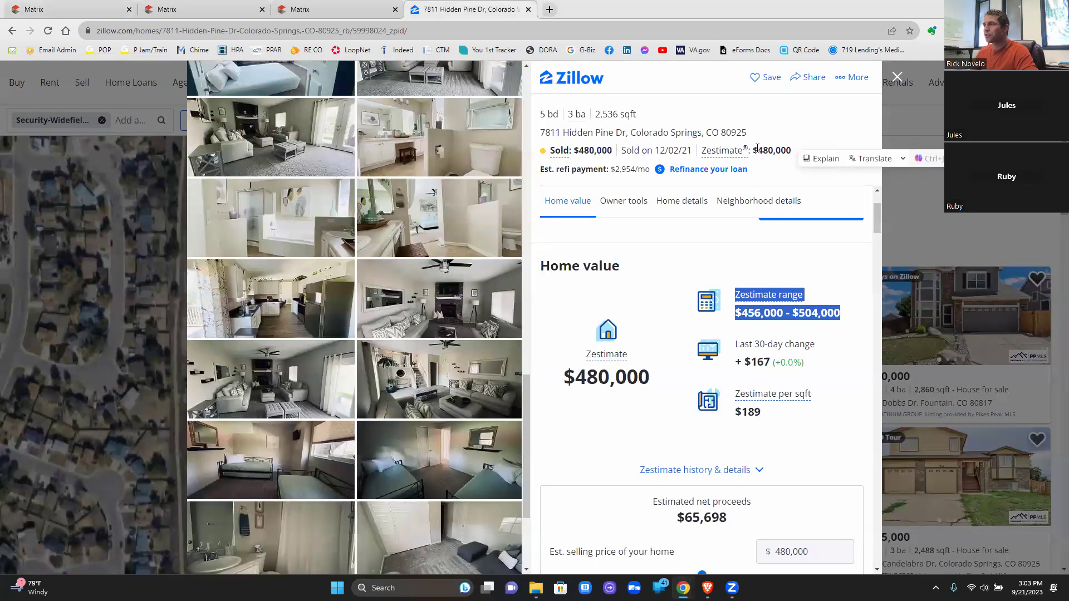
drag(757, 150, 791, 150)
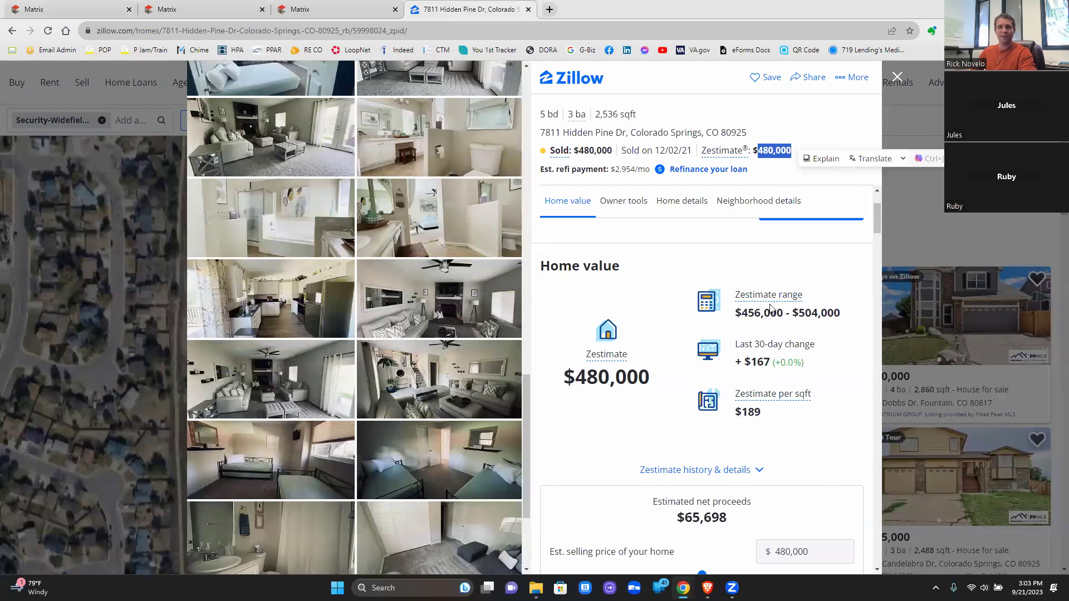
Step: Return to the 7542 Dutch LP full-size photo viewer and page through its kitchen photos
click(336, 10)
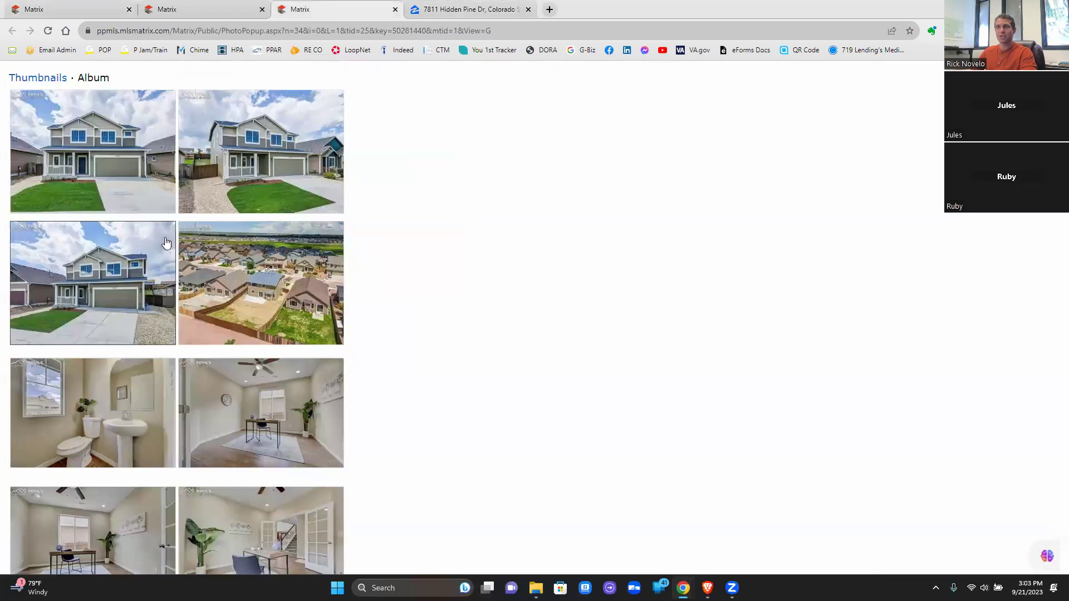
click(178, 13)
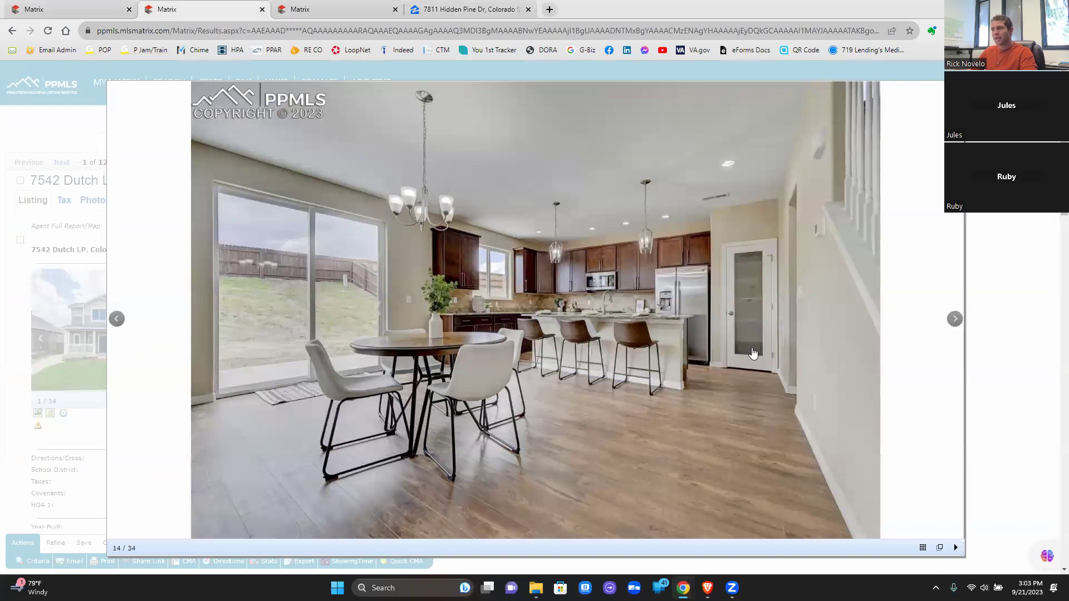
click(955, 321)
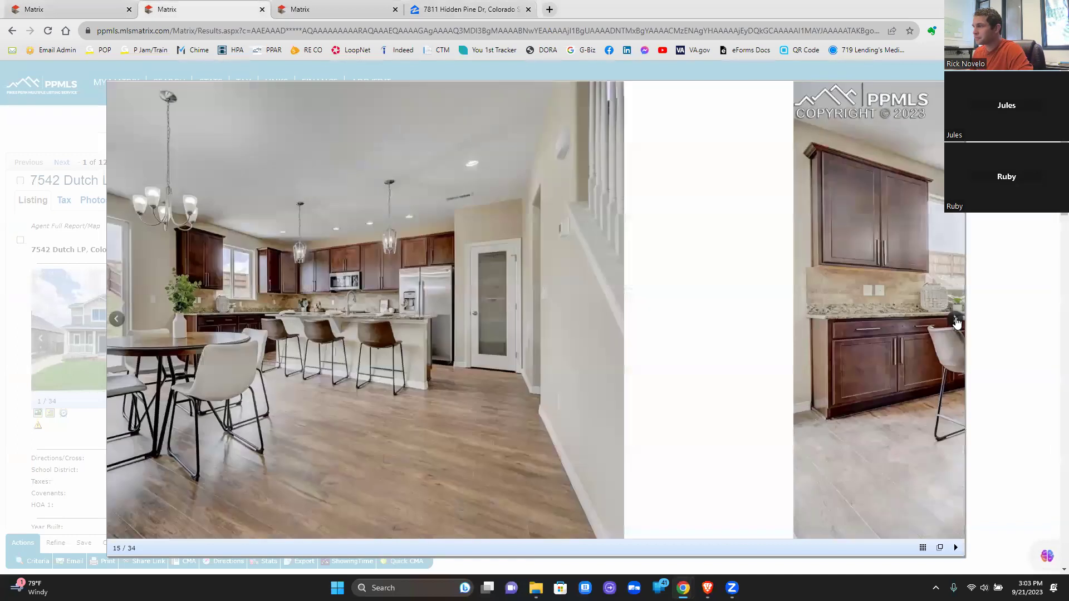
click(954, 321)
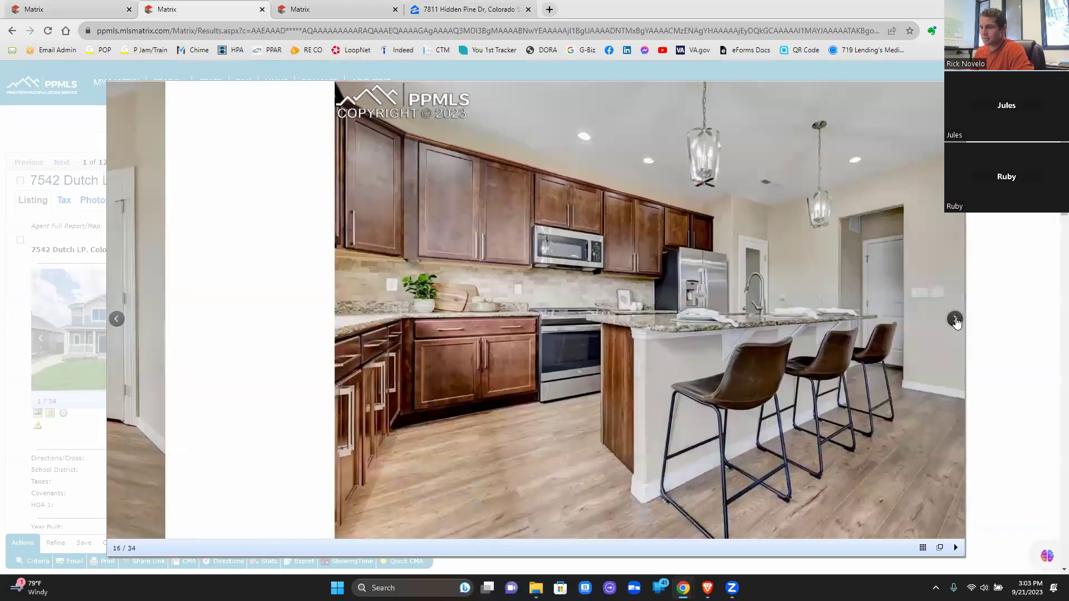
click(955, 320)
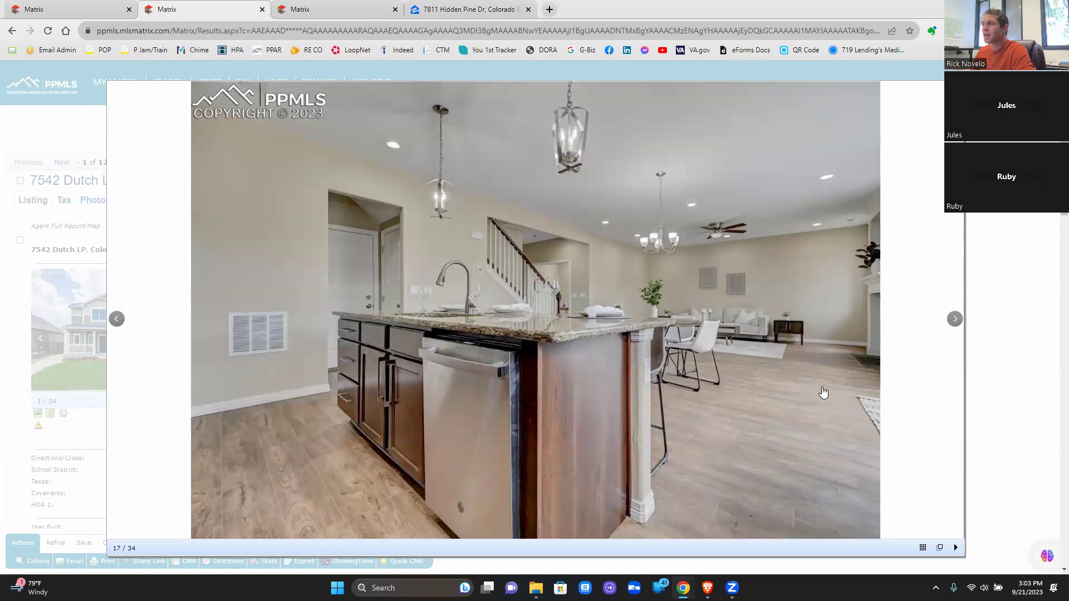
Step: Page through the bedroom photos to the master bath, then bring up the 7811 Hidden Pine DR listing
click(955, 320)
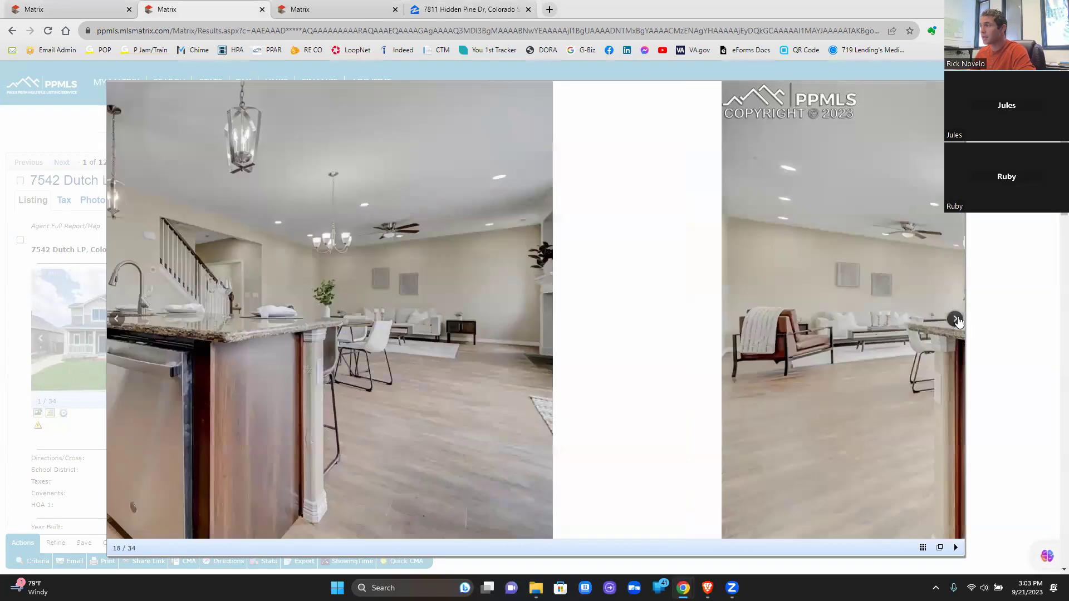
click(955, 320)
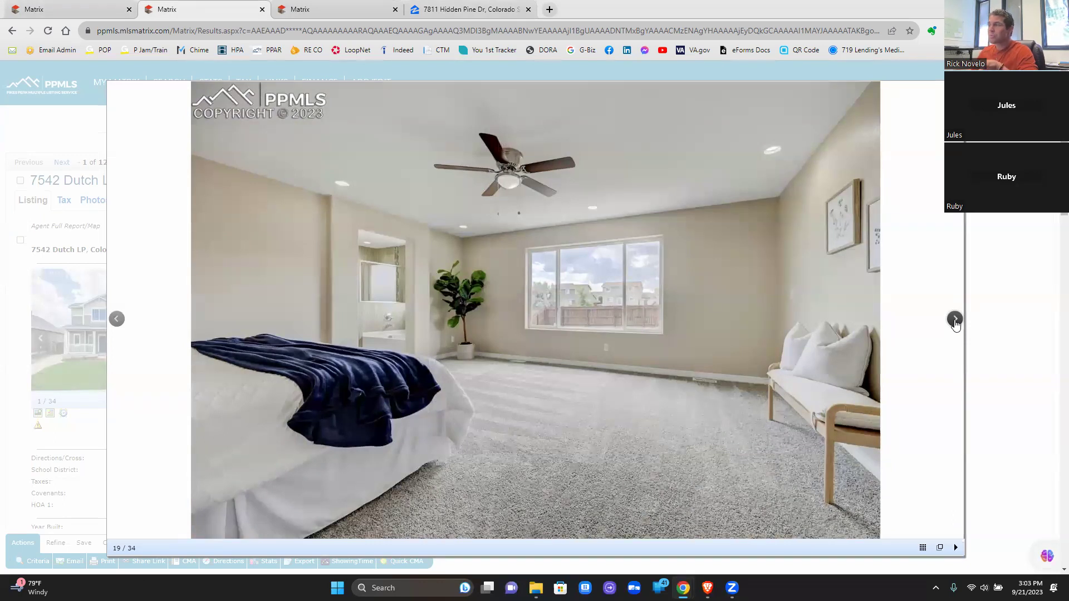
click(954, 319)
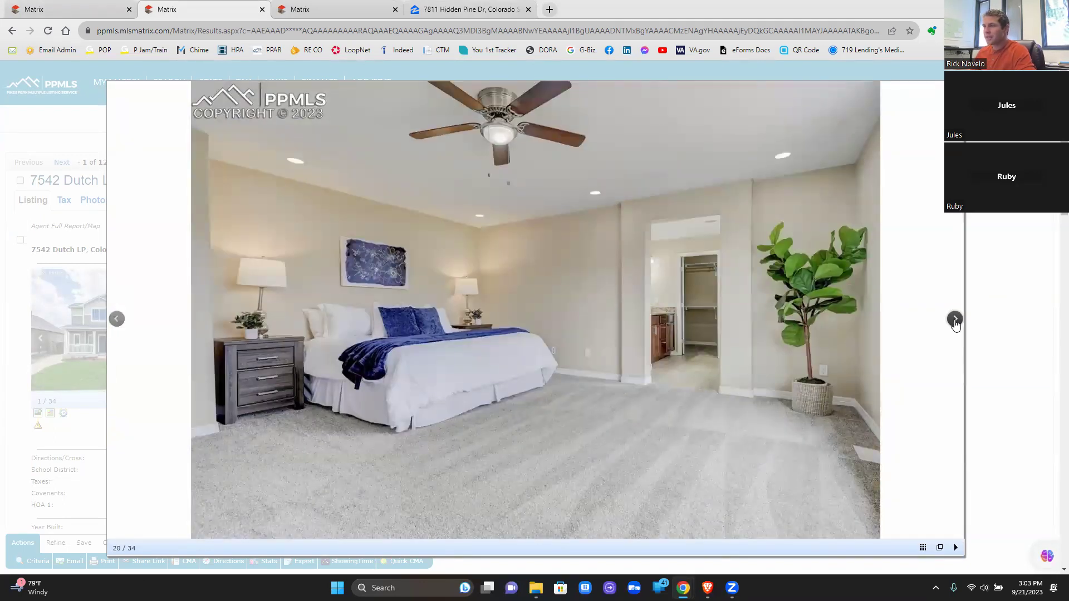
click(955, 320)
click(955, 319)
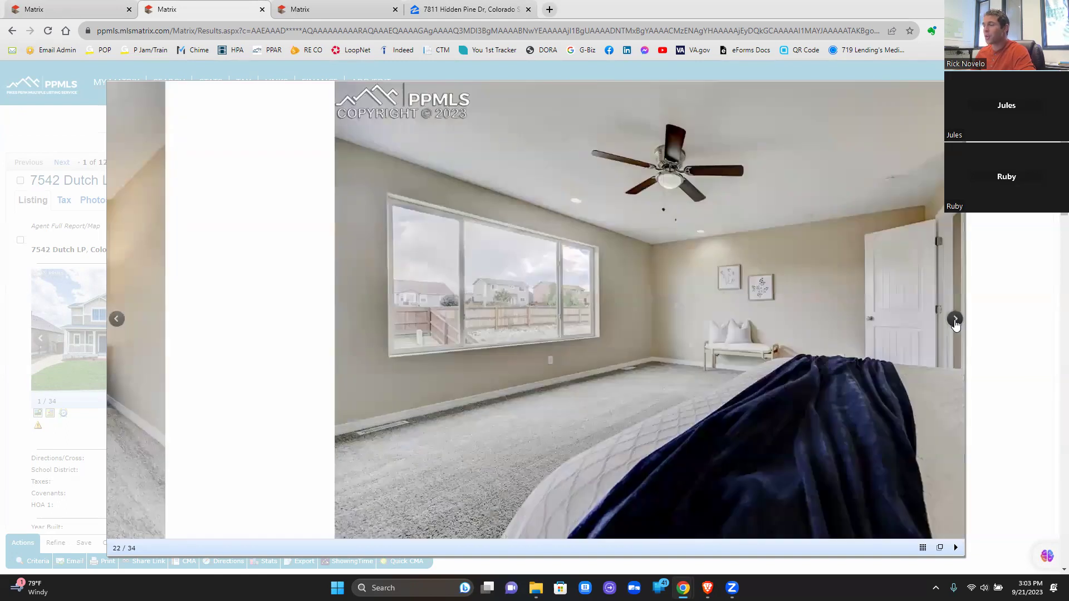
click(955, 321)
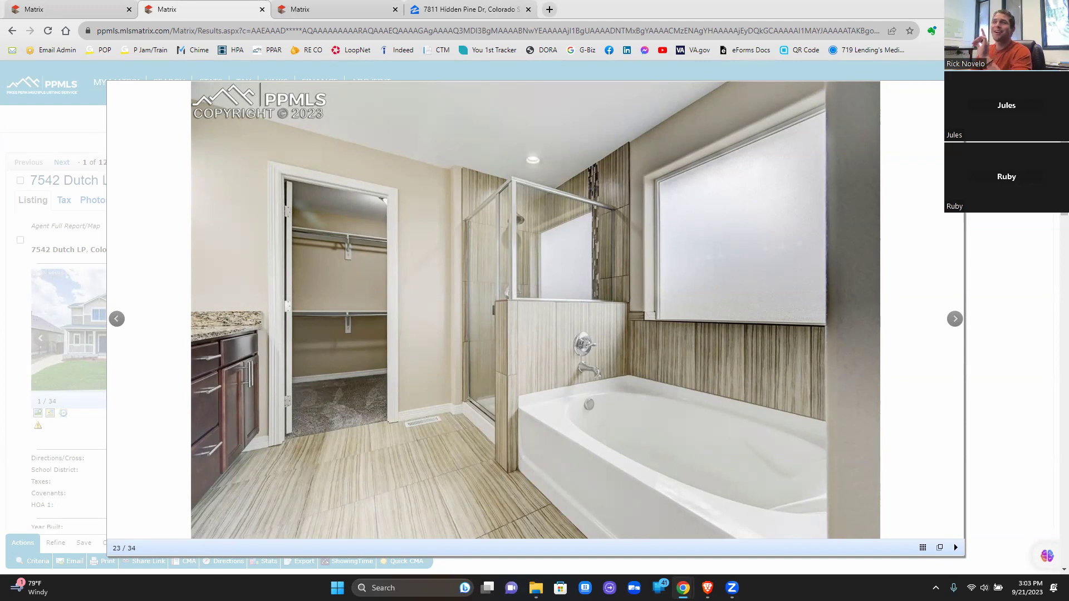
click(71, 10)
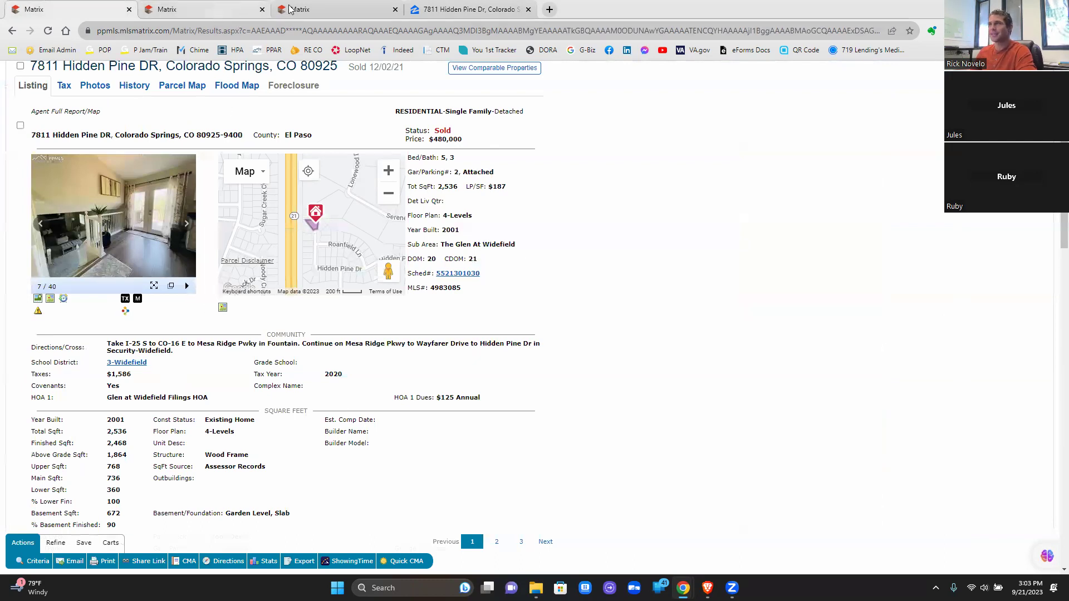
Step: Return to the 7542 Dutch LP slideshow and page through the bathroom, vanity and walk-in closet photos
click(462, 8)
click(313, 9)
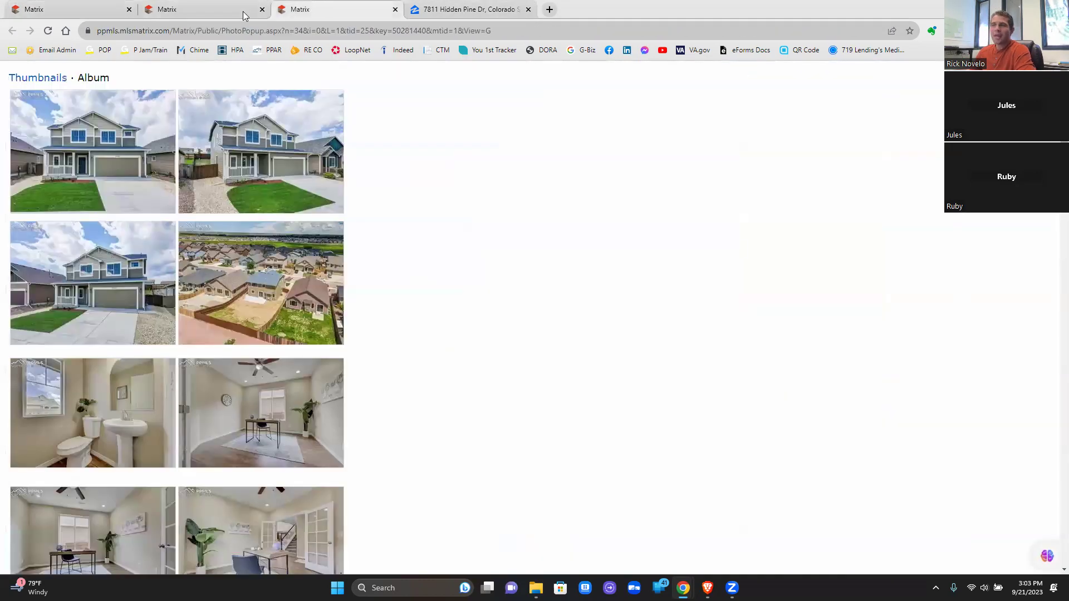
click(217, 9)
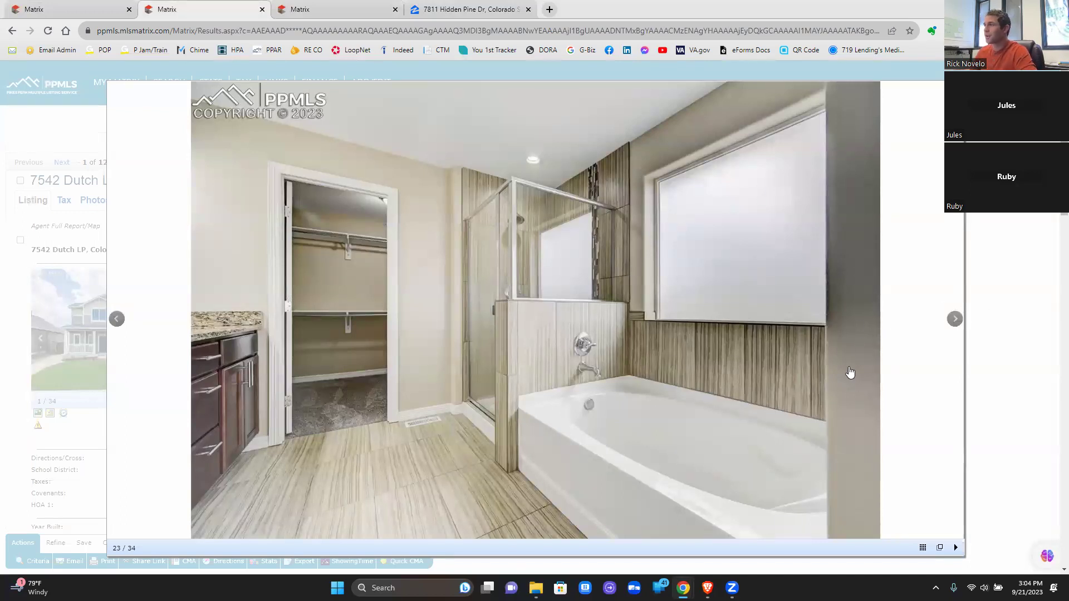
click(954, 320)
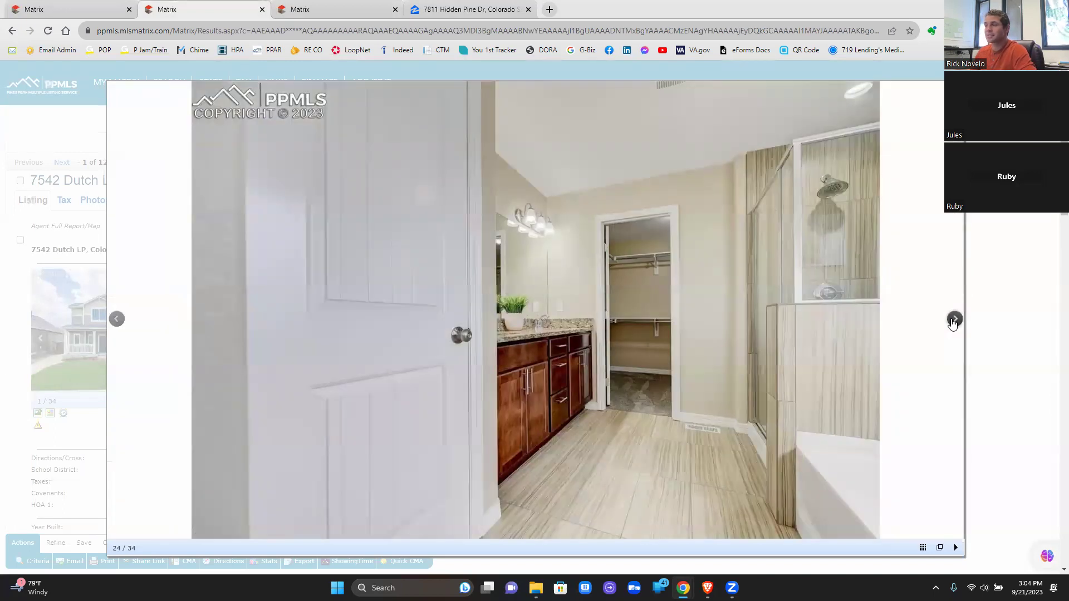
click(957, 320)
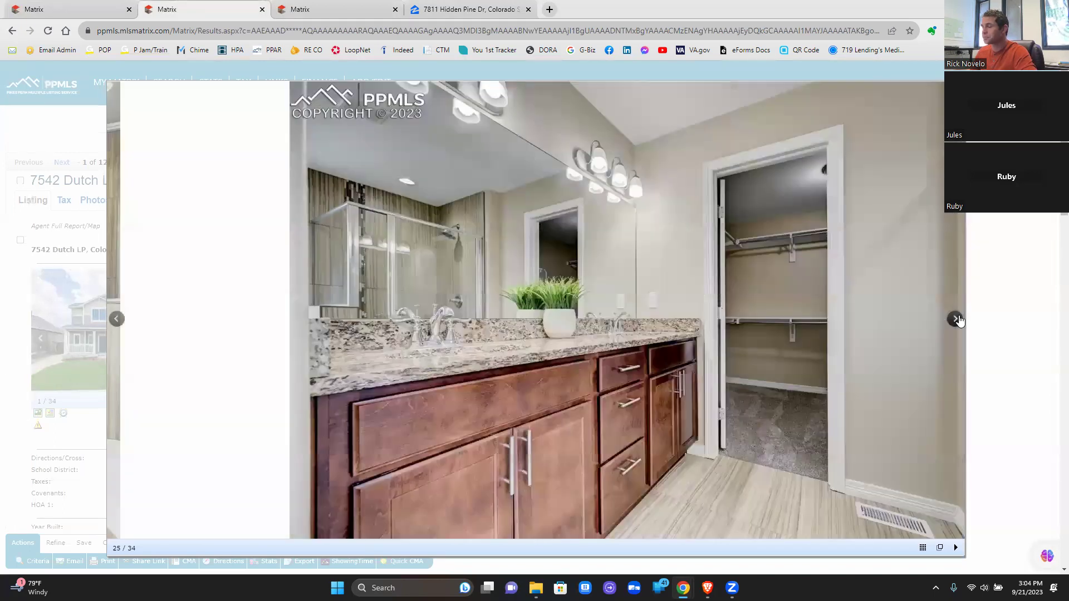
click(958, 319)
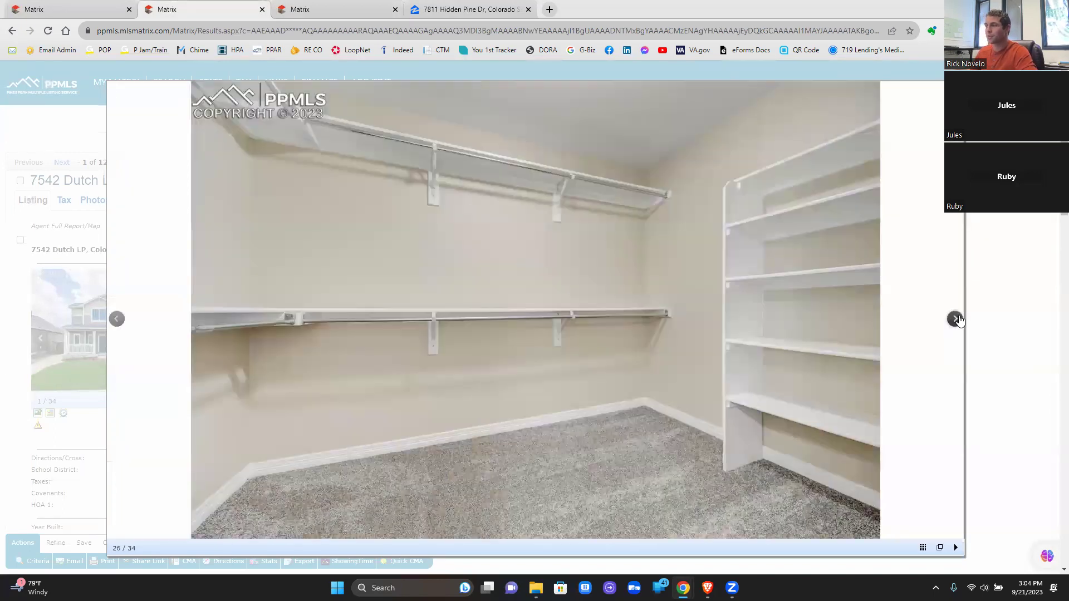
Step: Page through the remaining bedroom and laundry photos, then close the slideshow
click(955, 322)
click(955, 320)
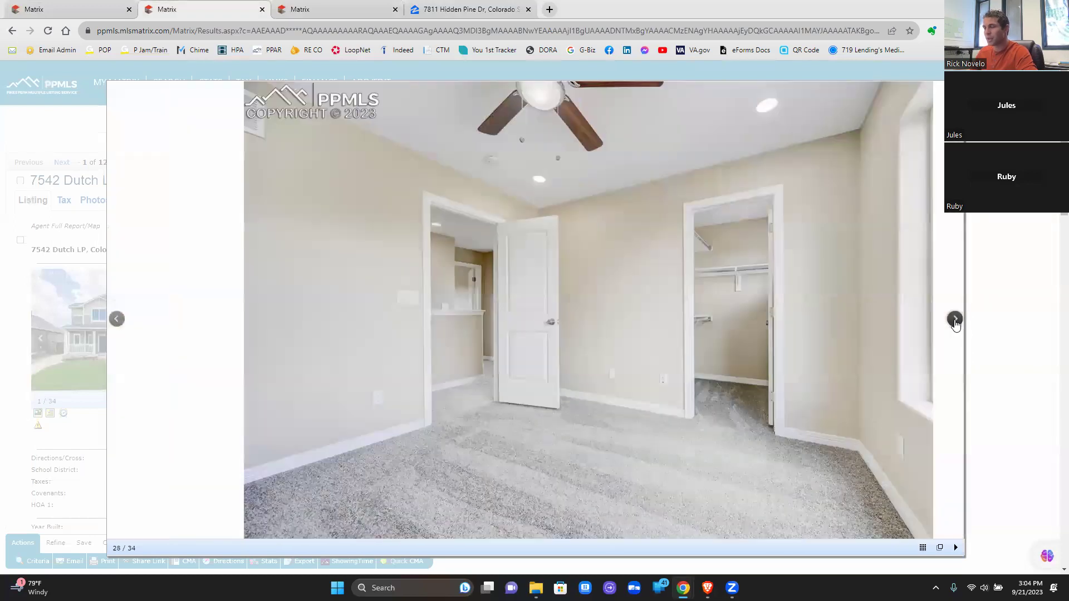
click(955, 321)
click(954, 320)
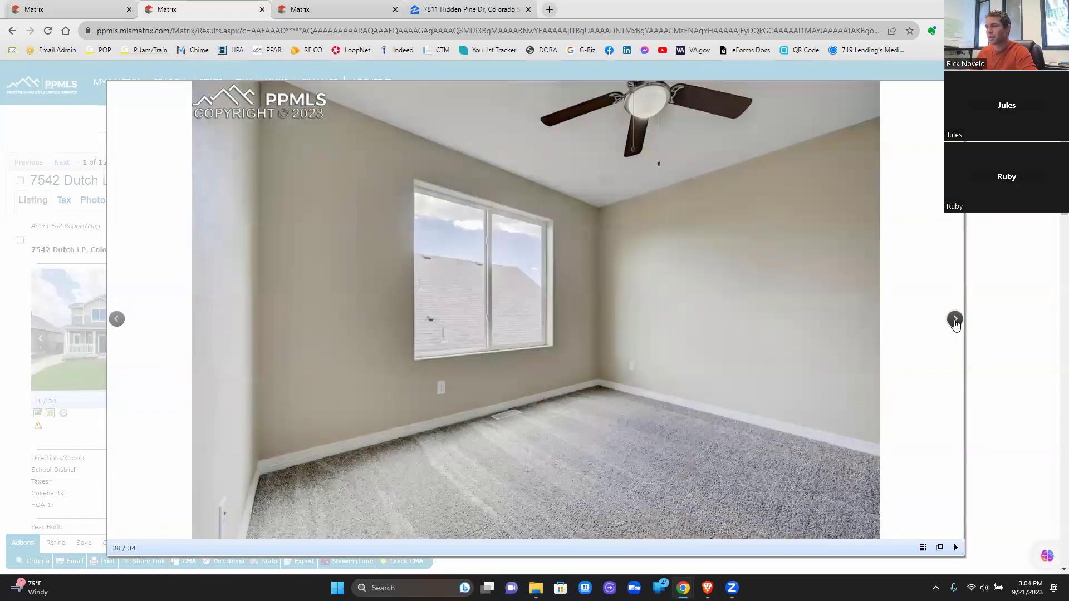
click(955, 320)
key(Escape)
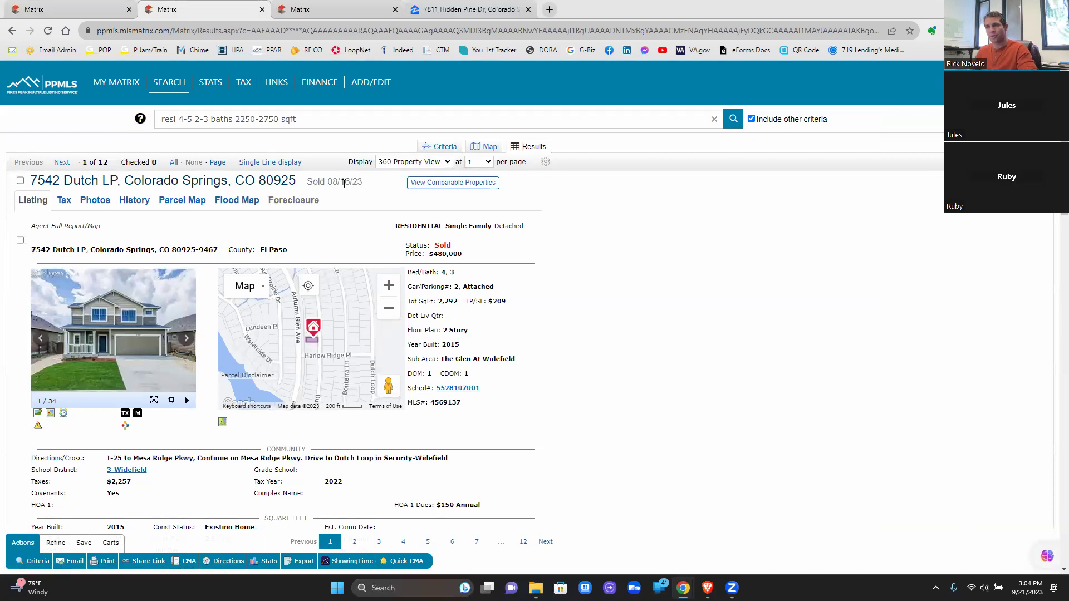
Step: On the 7811 Hidden Pine DR listing, mark the $480,000 sold price and 12/02/21 sold date
click(73, 10)
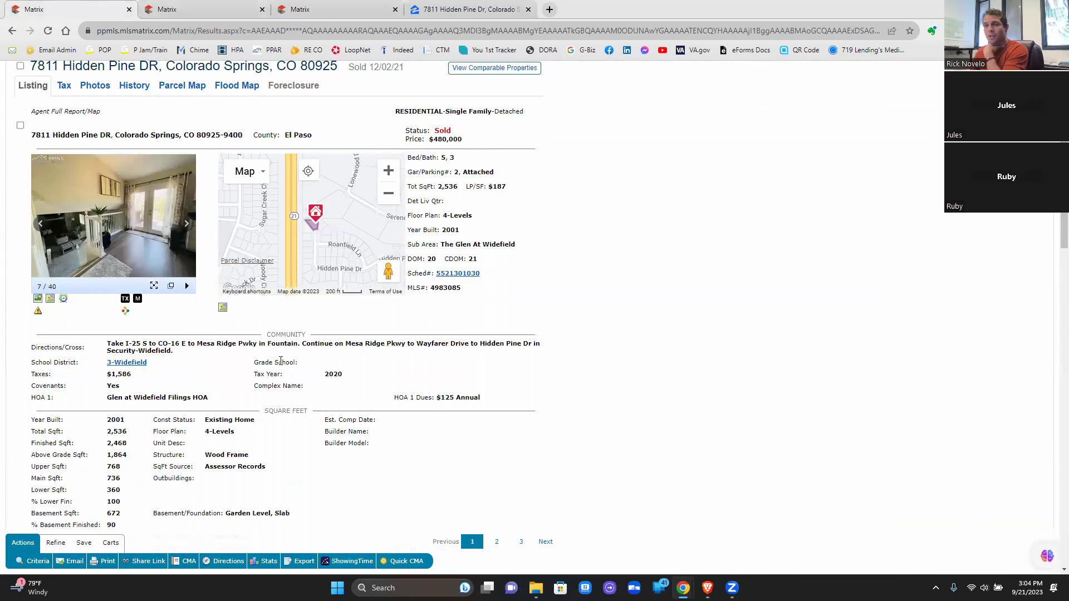
drag(428, 139, 465, 139)
scroll(392, 359, down, 15)
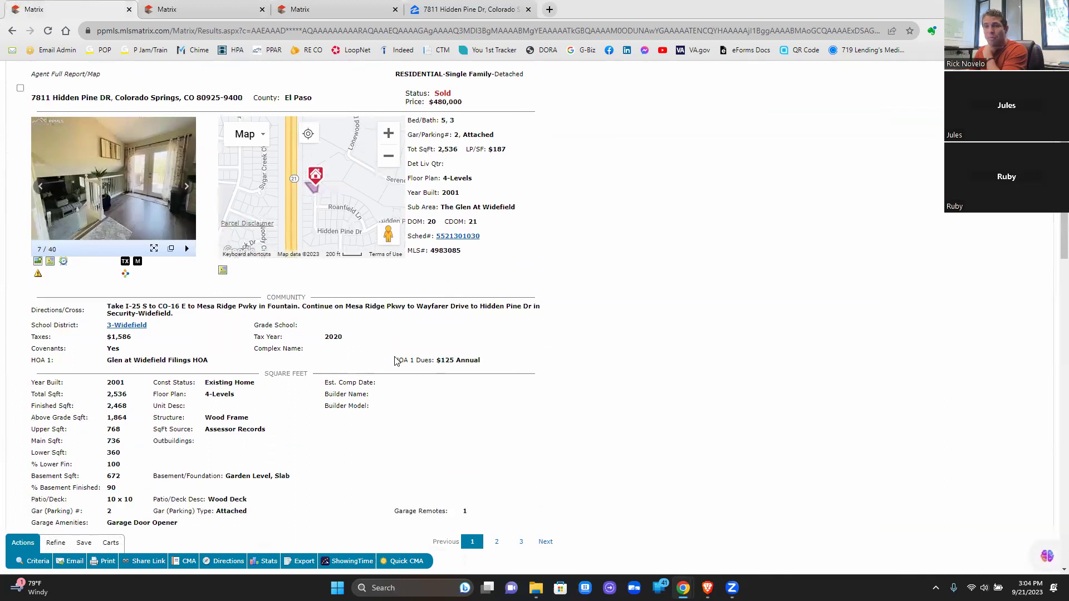
scroll(383, 365, down, 7)
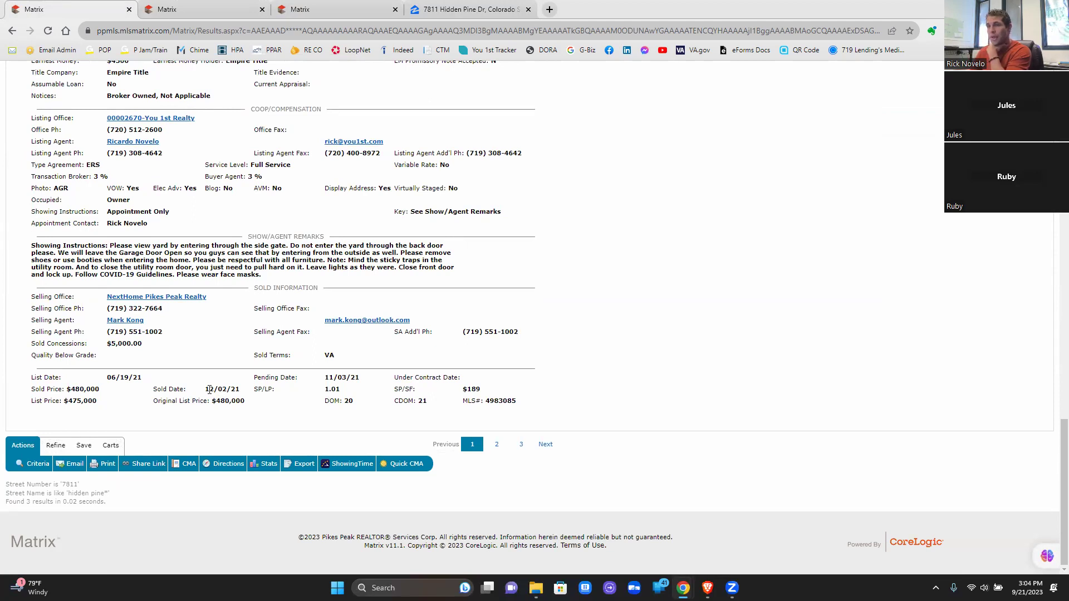
drag(206, 390, 334, 401)
click(143, 406)
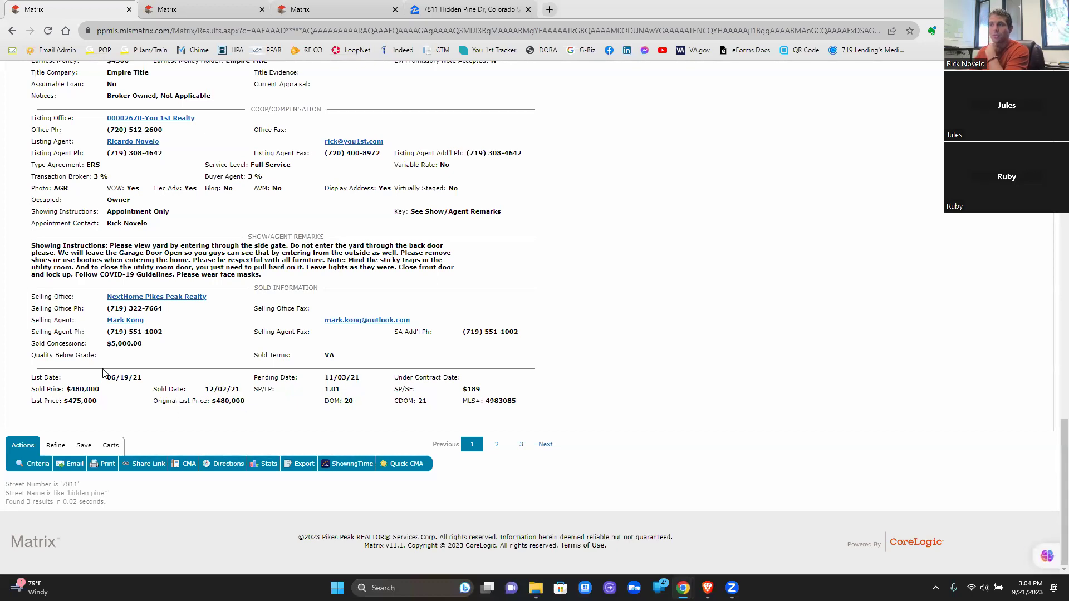
scroll(267, 325, up, 15)
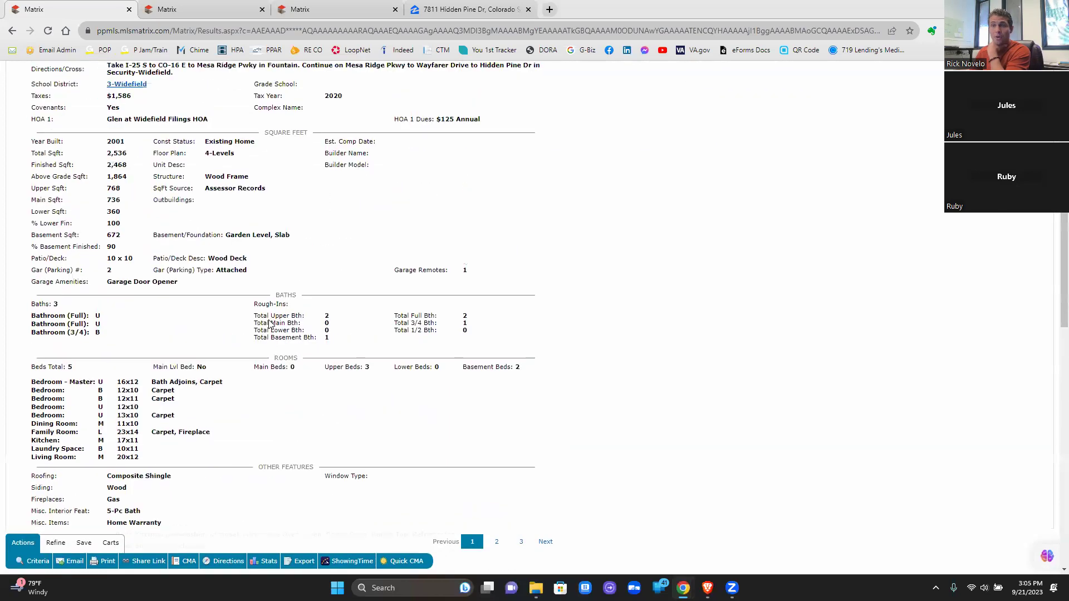
scroll(269, 322, up, 7)
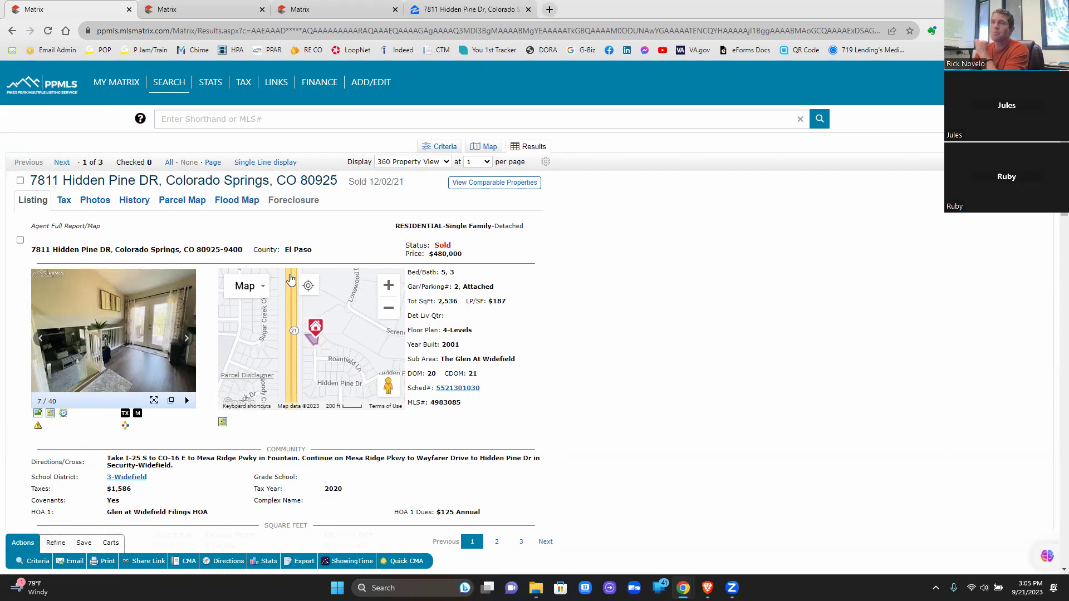
Step: Go back to the 12-match comp search and show its criteria form (4-5 beds, 2-3 baths)
click(199, 13)
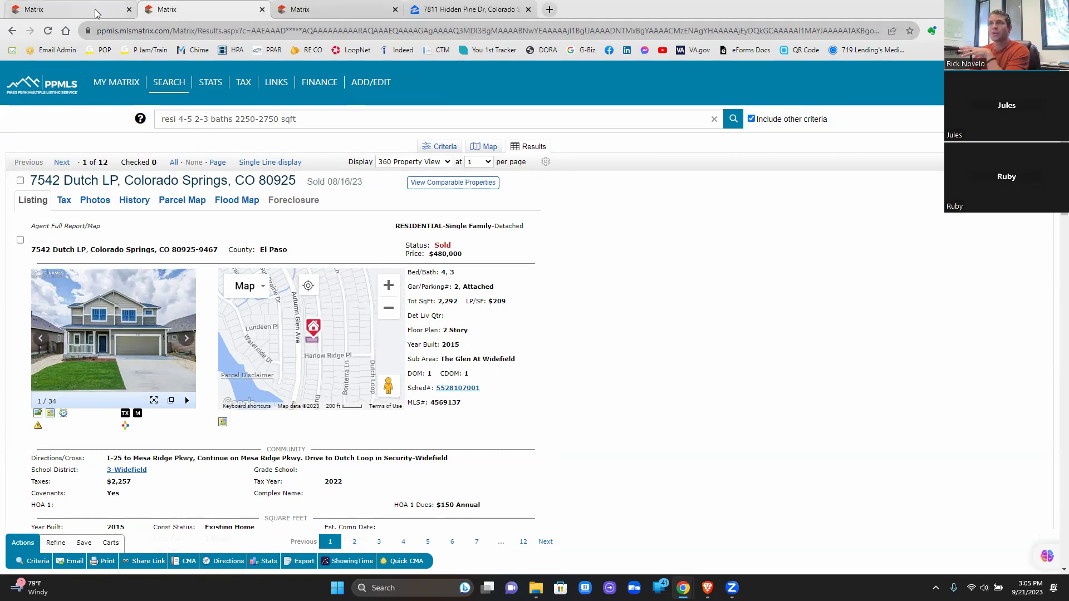
click(445, 147)
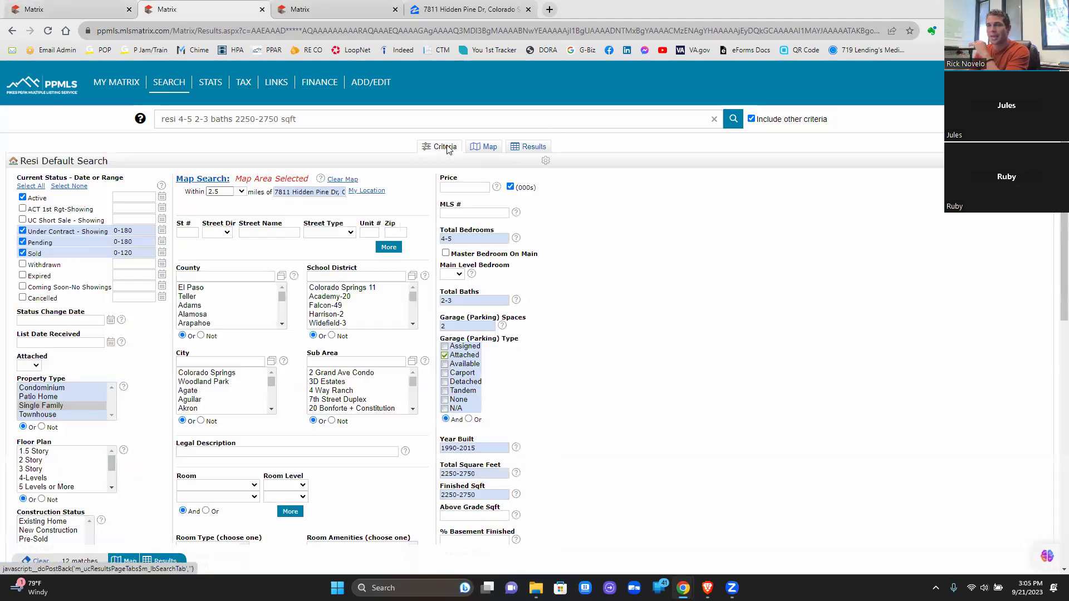